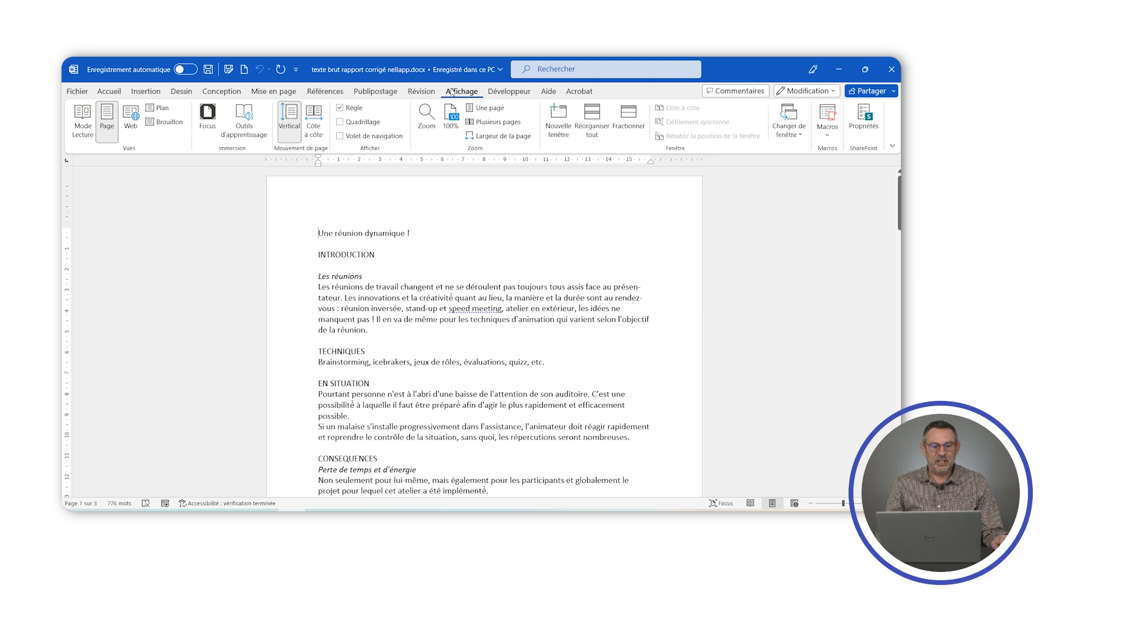
# - Hide the document's rulers and show them again
pyautogui.click(340, 109)
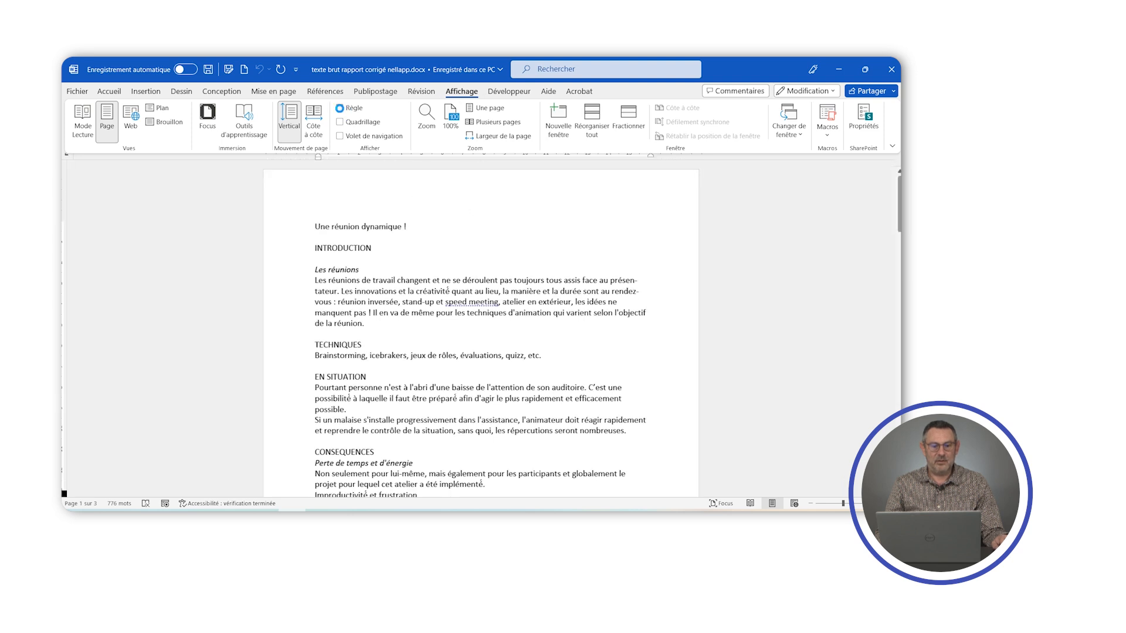
pyautogui.click(340, 109)
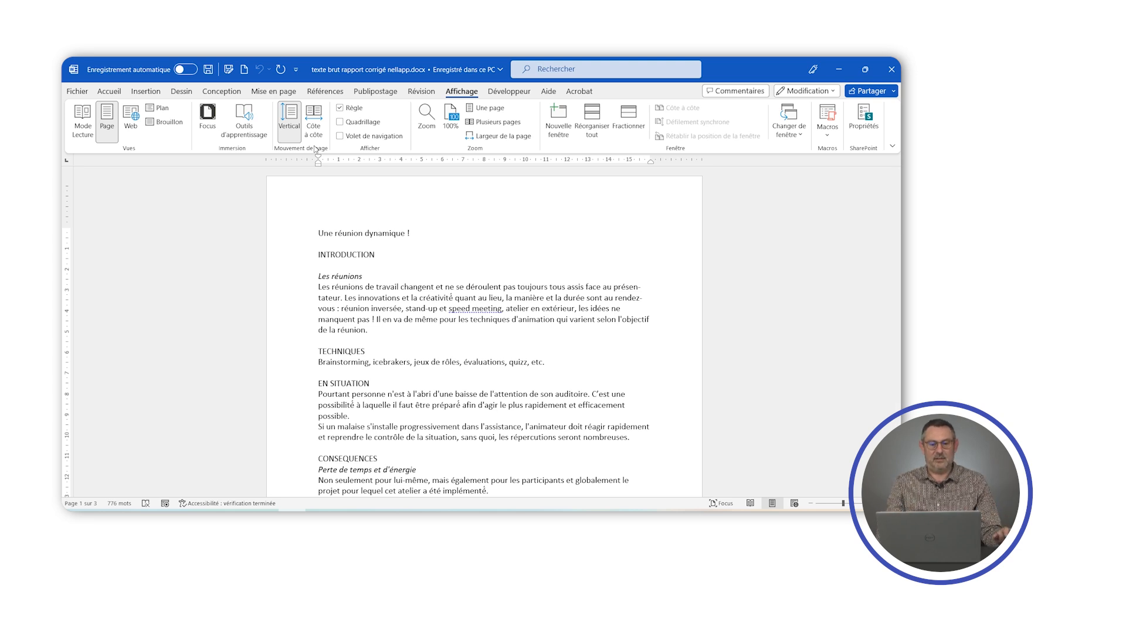
pyautogui.click(340, 107)
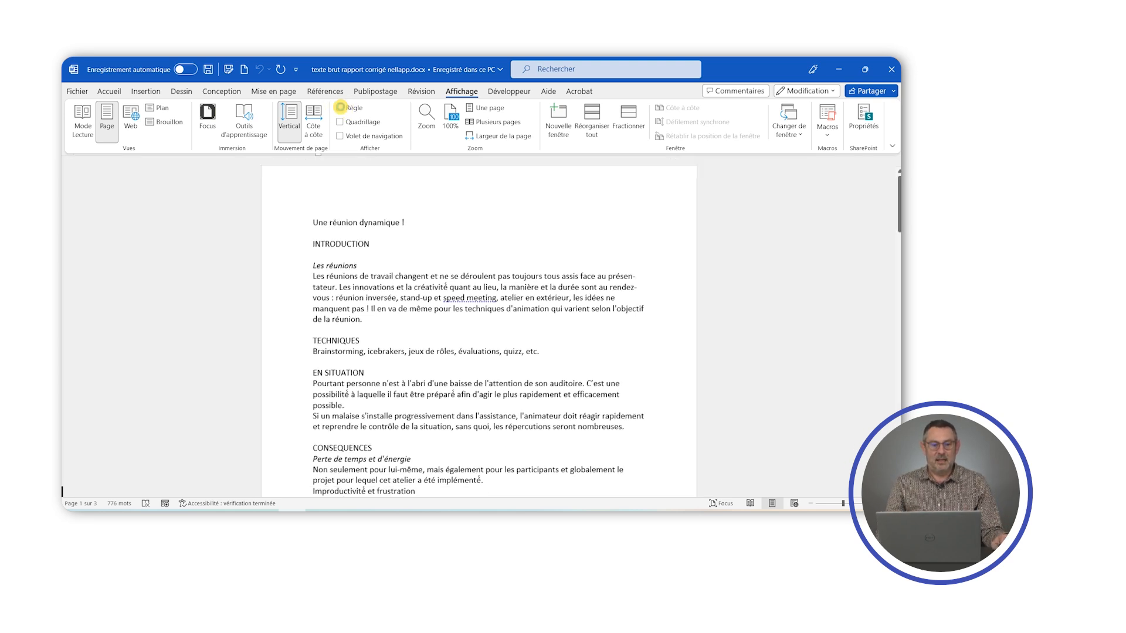
pyautogui.click(340, 108)
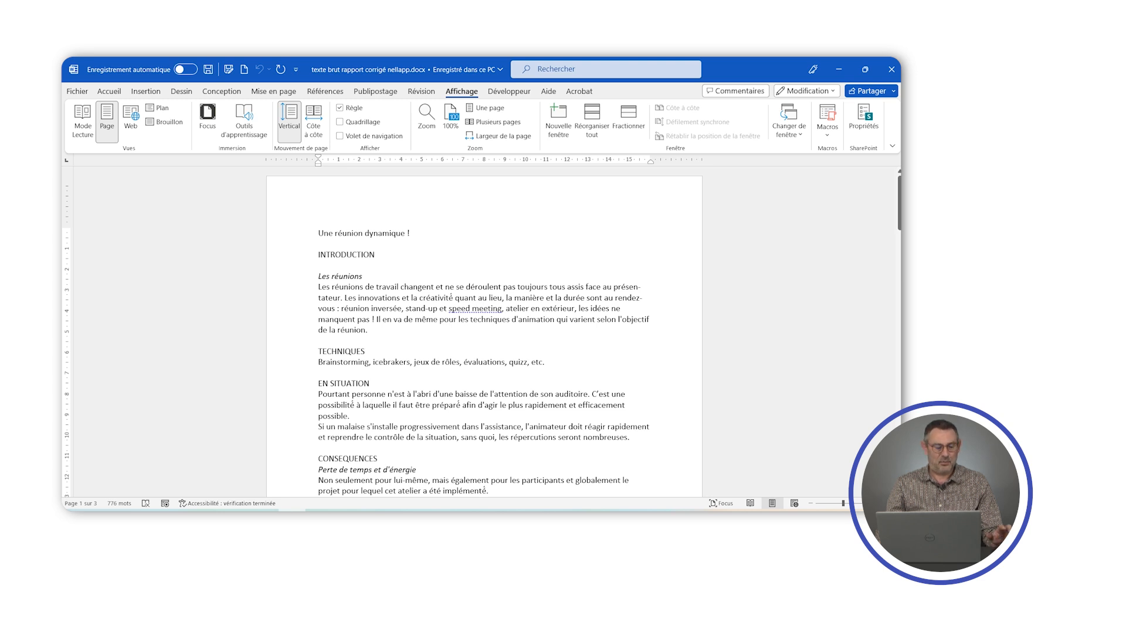
# - Select the whole document and apply the Normal style to it
pyautogui.hotkey('ctrl', 'a')
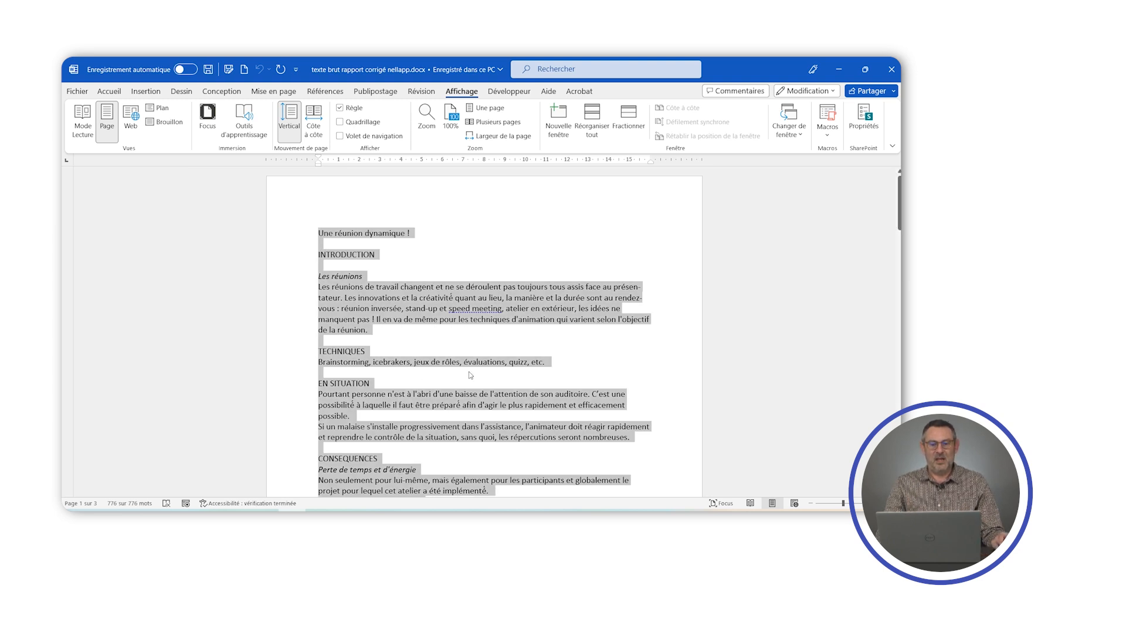
pyautogui.click(102, 90)
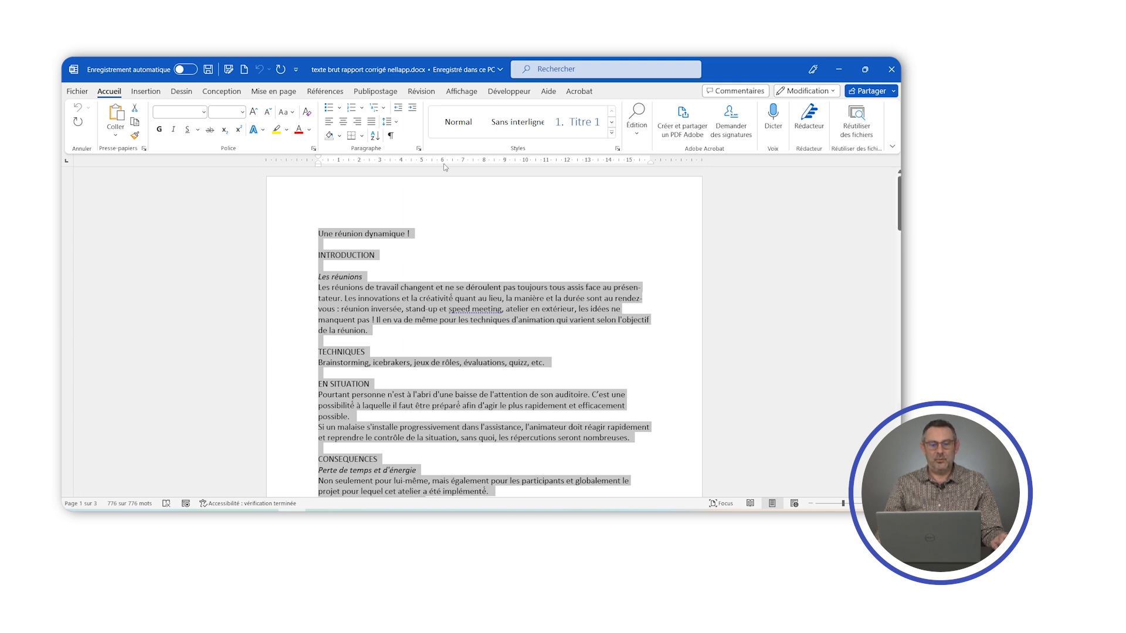
pyautogui.click(439, 121)
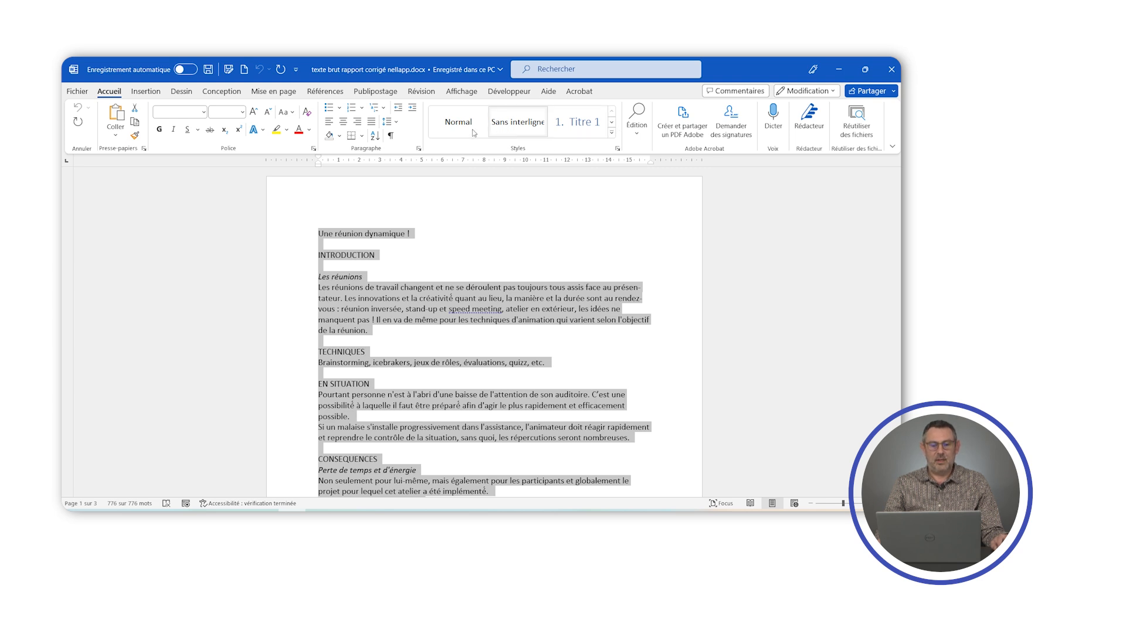
pyautogui.click(455, 124)
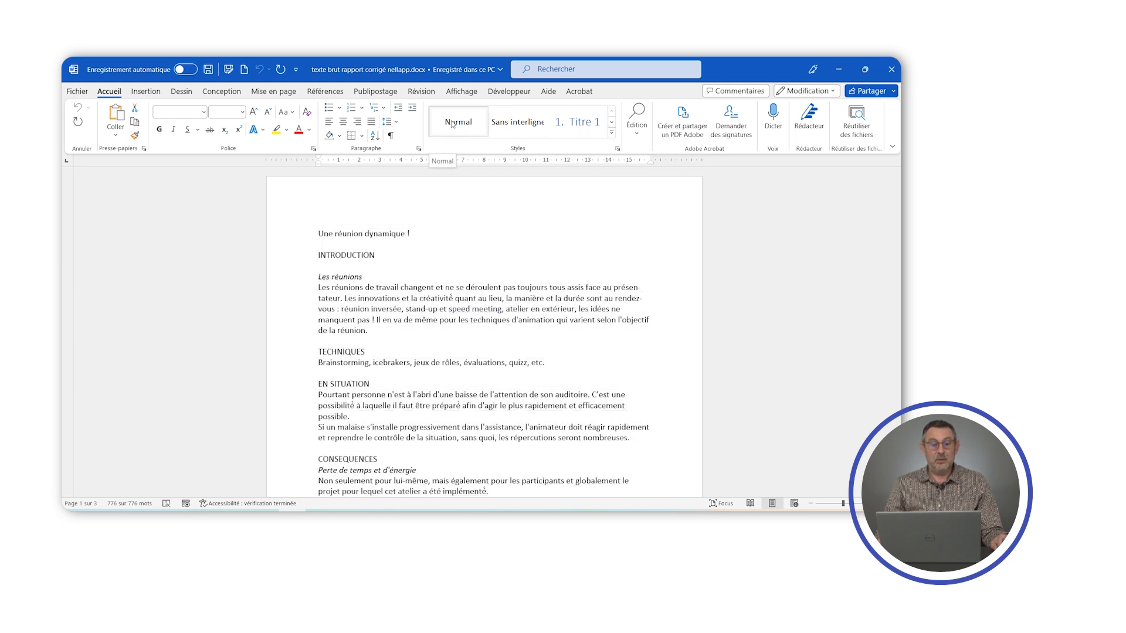
# - Modify the Normal style to use the Arial font at 11 pt
pyautogui.rightClick(453, 124)
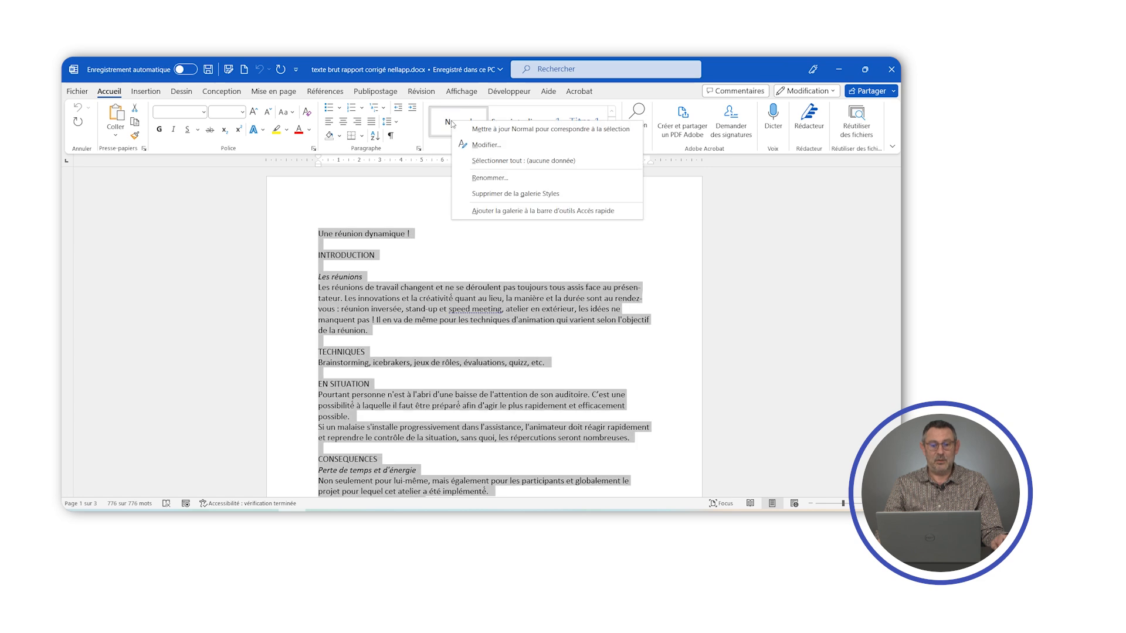
pyautogui.click(486, 146)
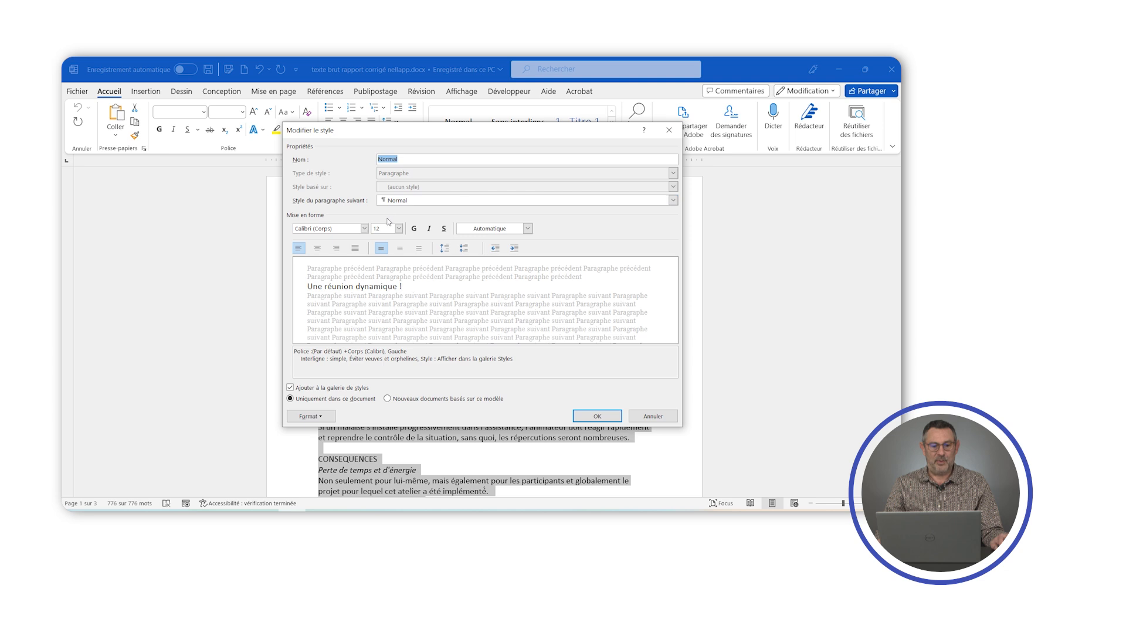
pyautogui.click(364, 228)
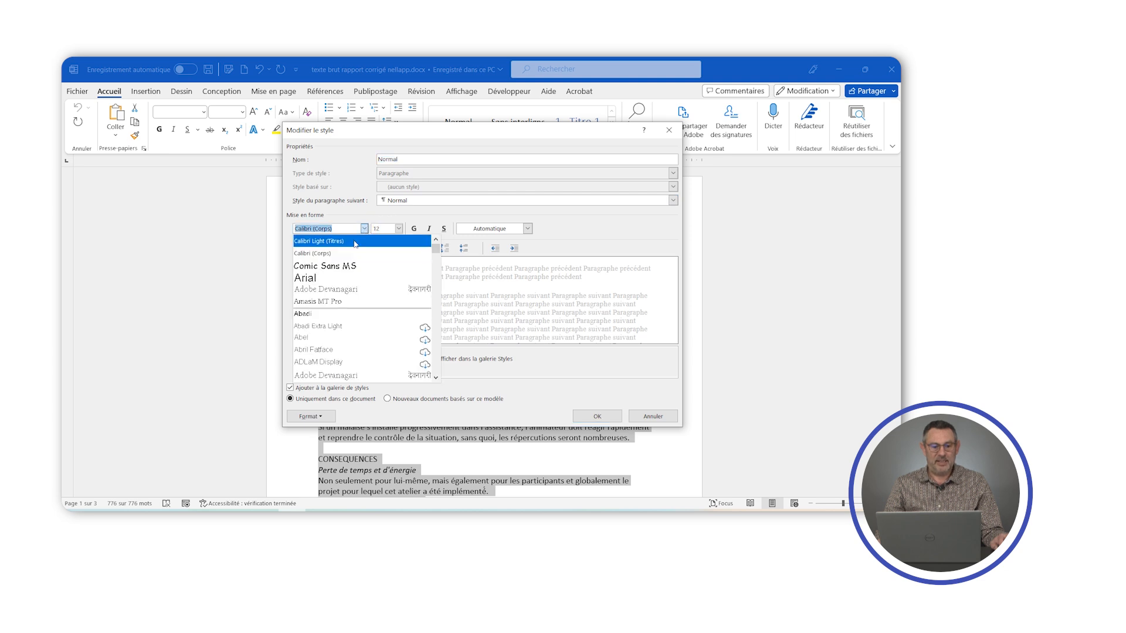
pyautogui.click(319, 279)
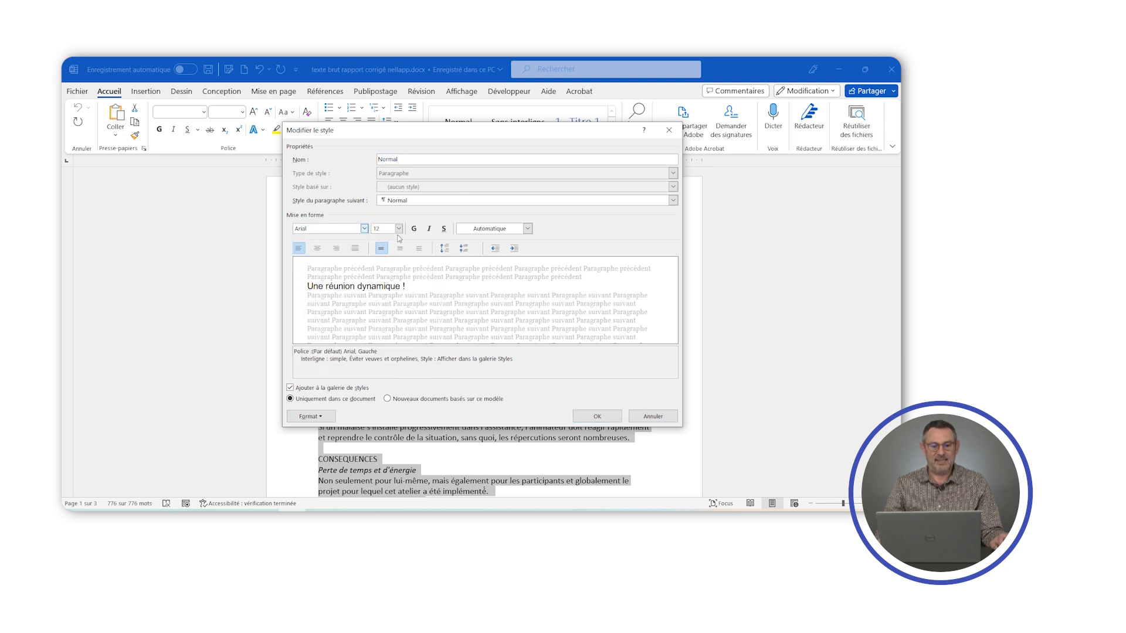
pyautogui.click(399, 229)
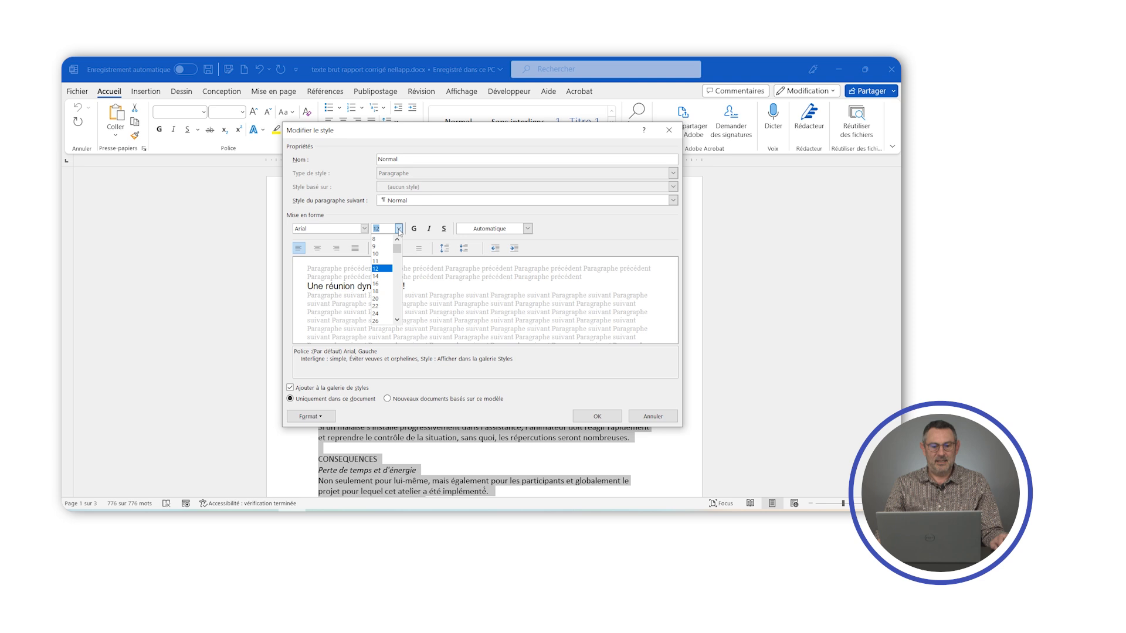
pyautogui.click(382, 261)
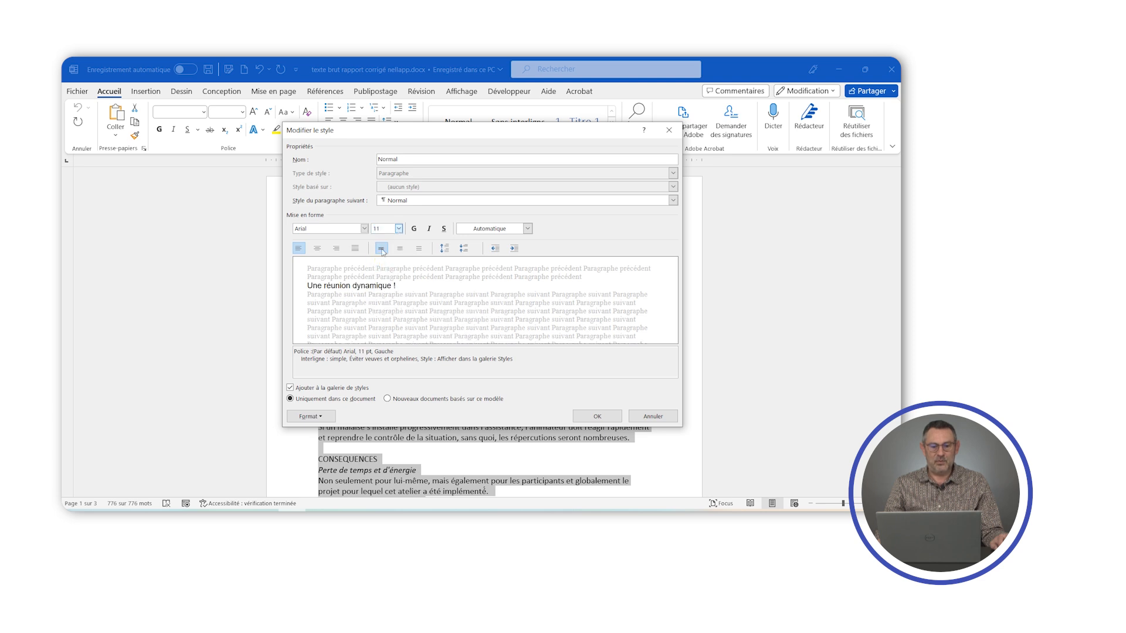
# - Set the Normal style's paragraph alignment to justified and save the style
pyautogui.click(317, 249)
pyautogui.click(335, 249)
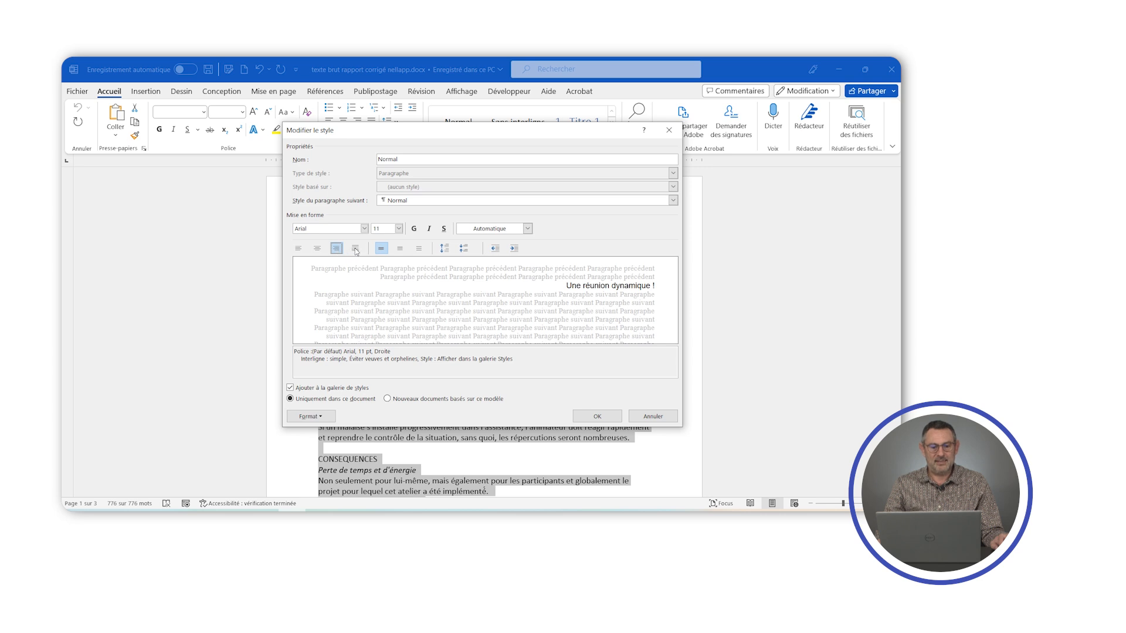
pyautogui.click(355, 249)
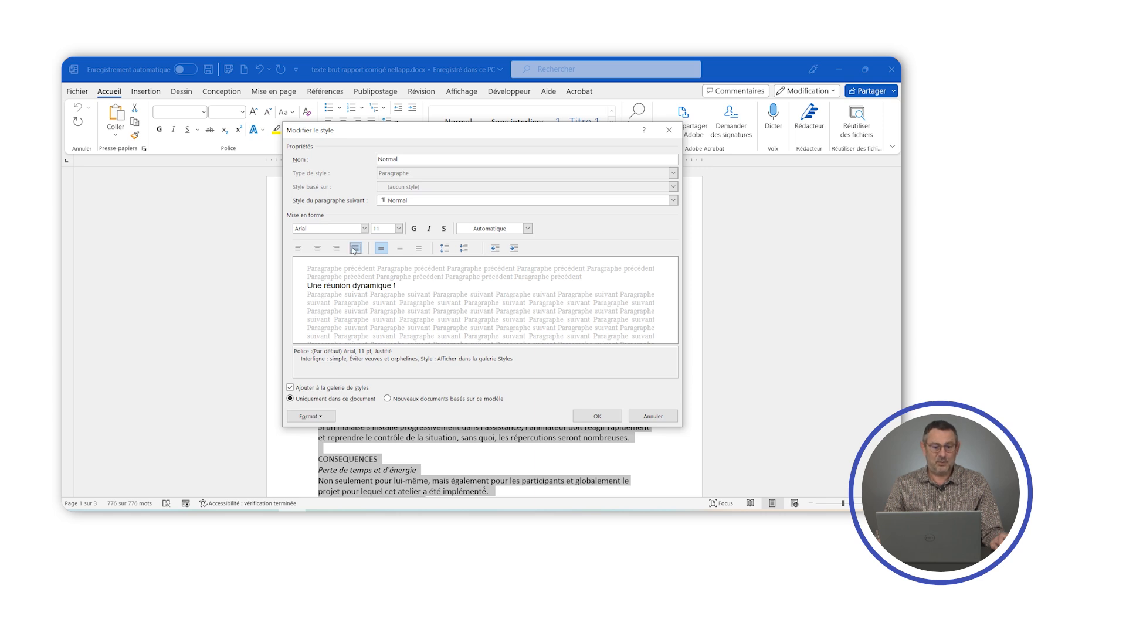
pyautogui.click(597, 416)
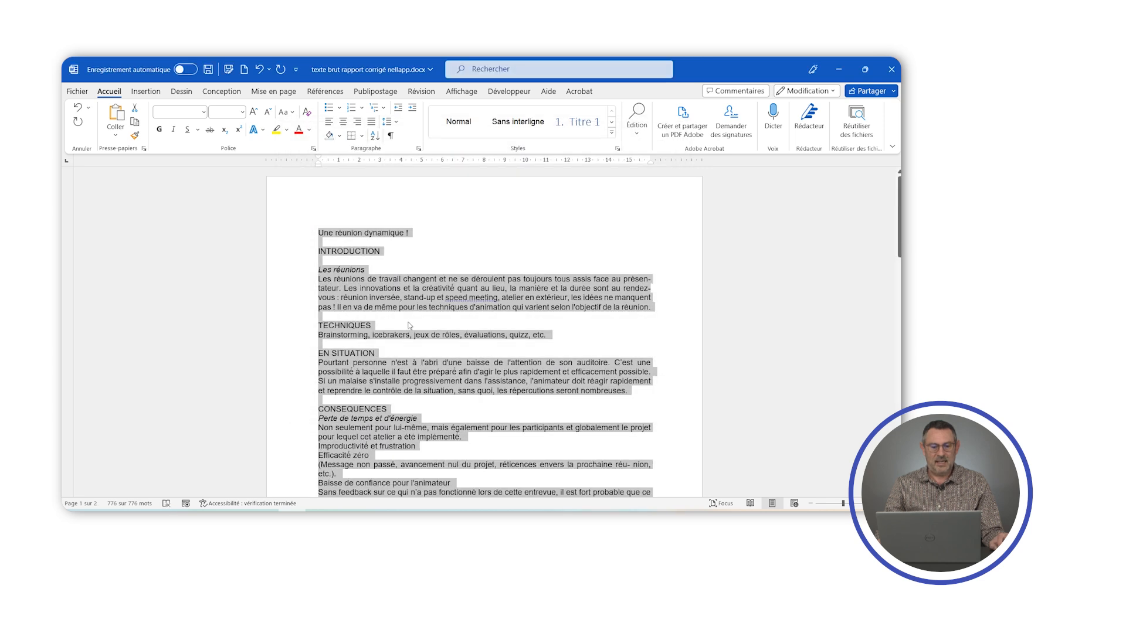
pyautogui.click(393, 303)
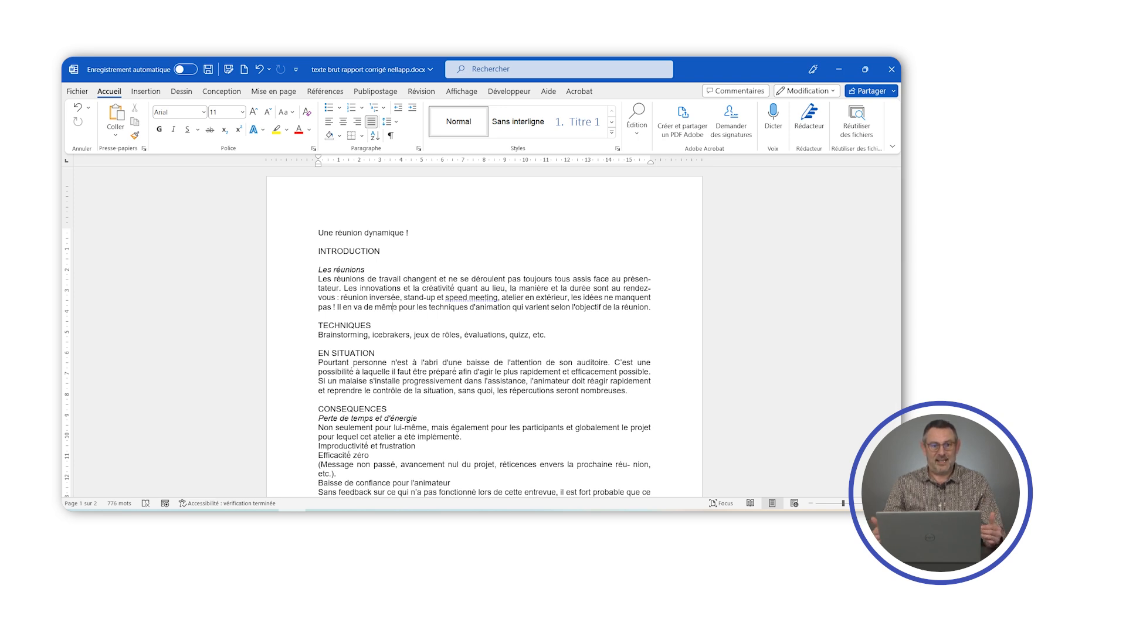
pyautogui.hotkey('ctrl', 'z')
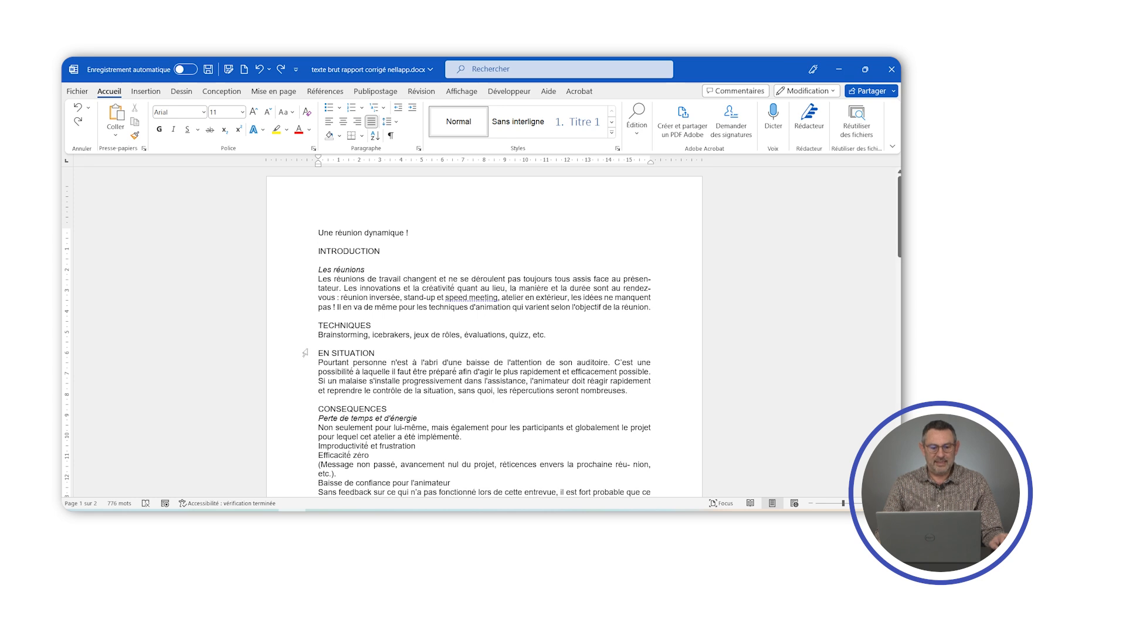
# - Apply the Titre 1 style to the INTRODUCTION heading on the first page
pyautogui.scroll(-10, 332, 410)
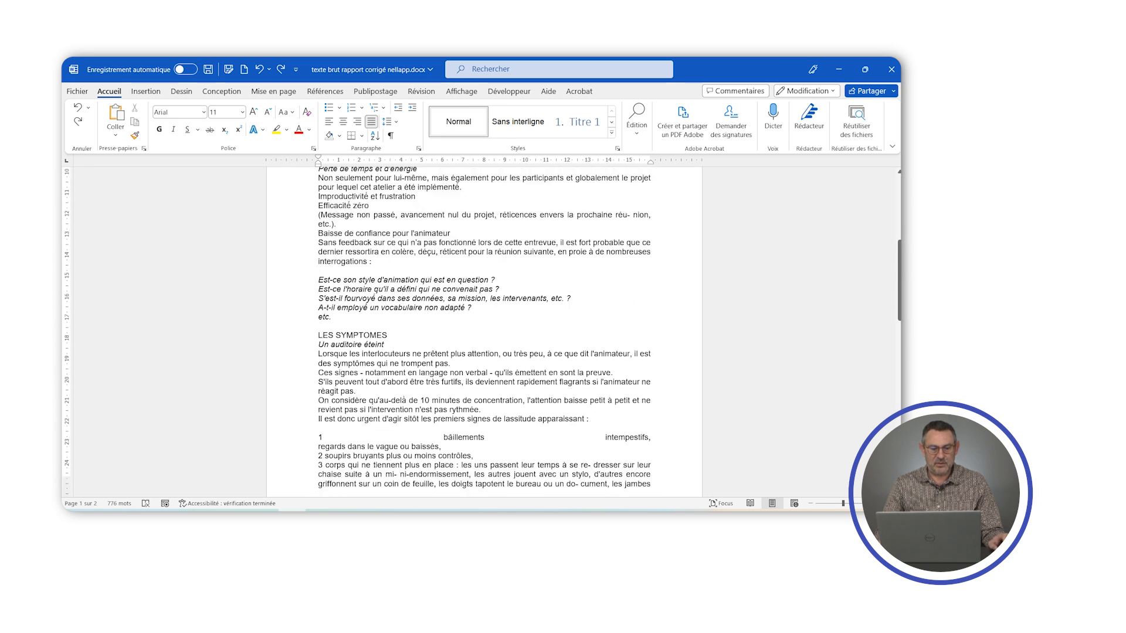
pyautogui.scroll(-8, 486, 332)
pyautogui.scroll(15, 485, 332)
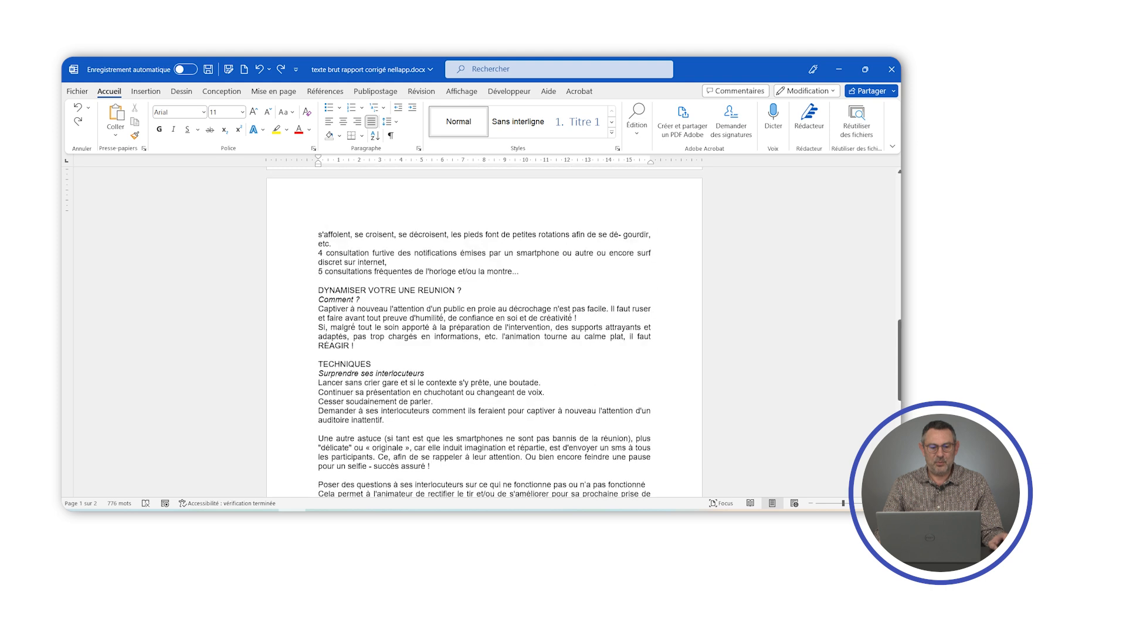
pyautogui.scroll(5, 331, 409)
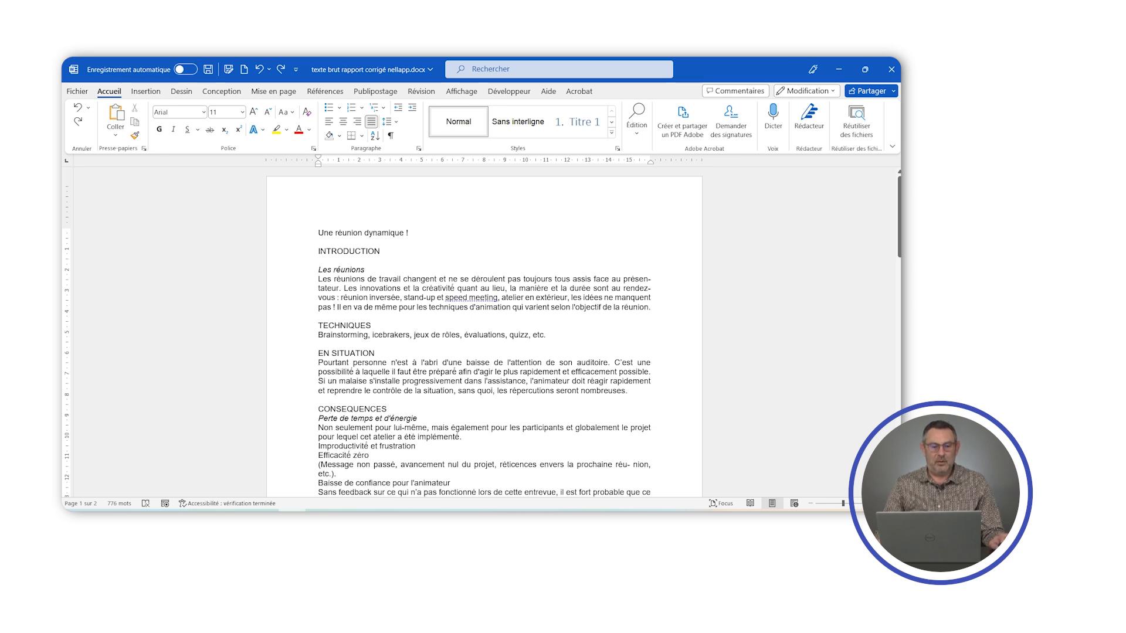
pyautogui.moveTo(316, 251); pyautogui.dragTo(382, 252)
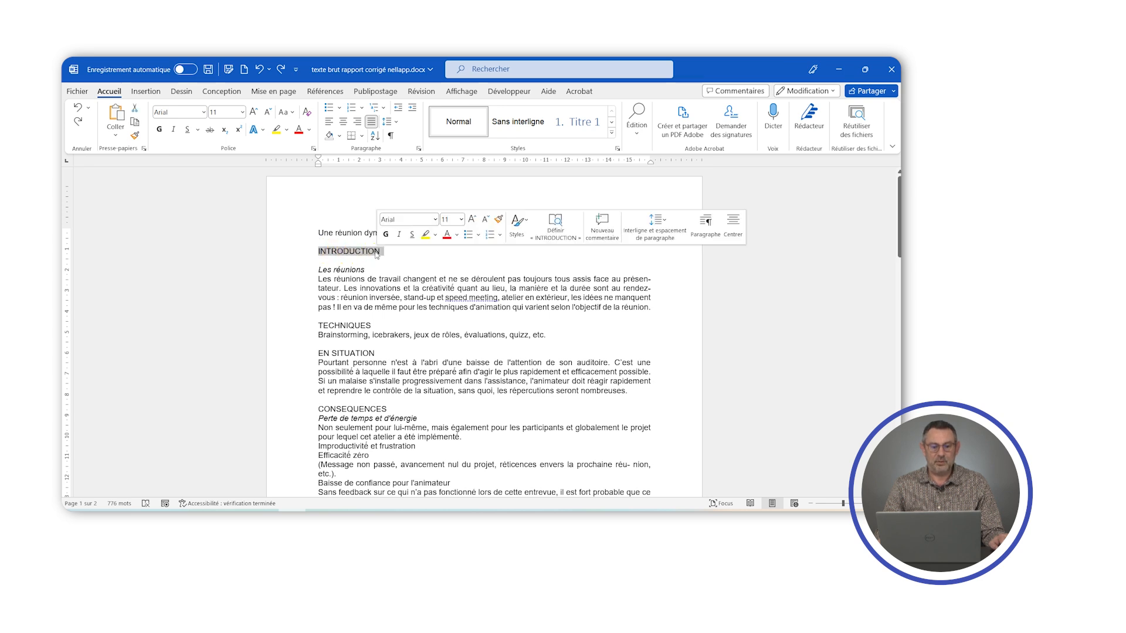
pyautogui.click(518, 229)
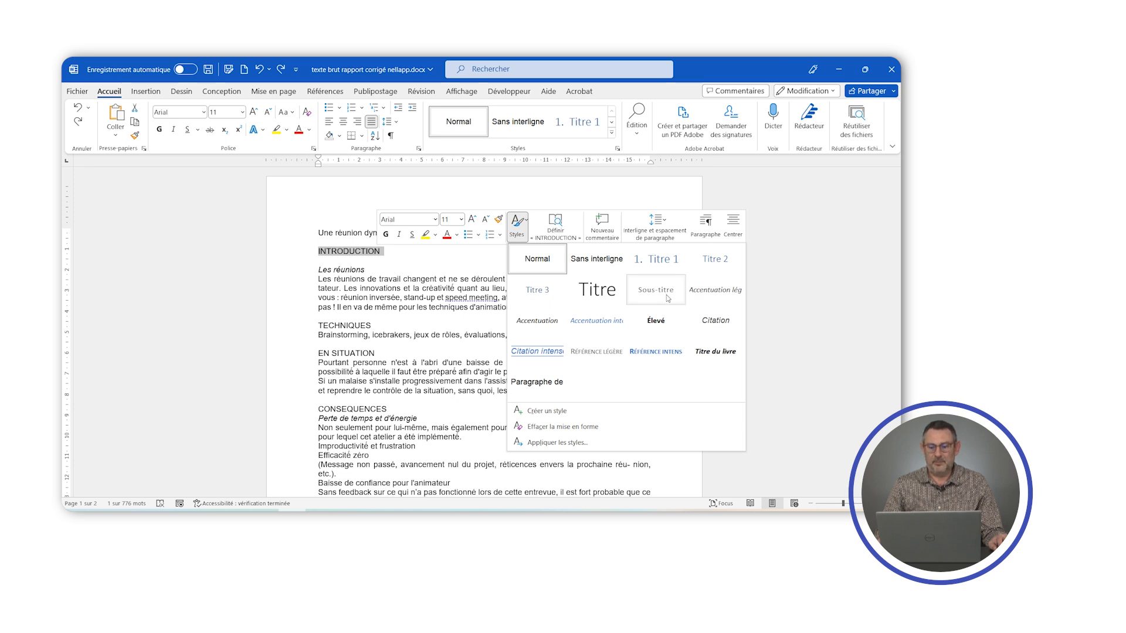
pyautogui.click(655, 264)
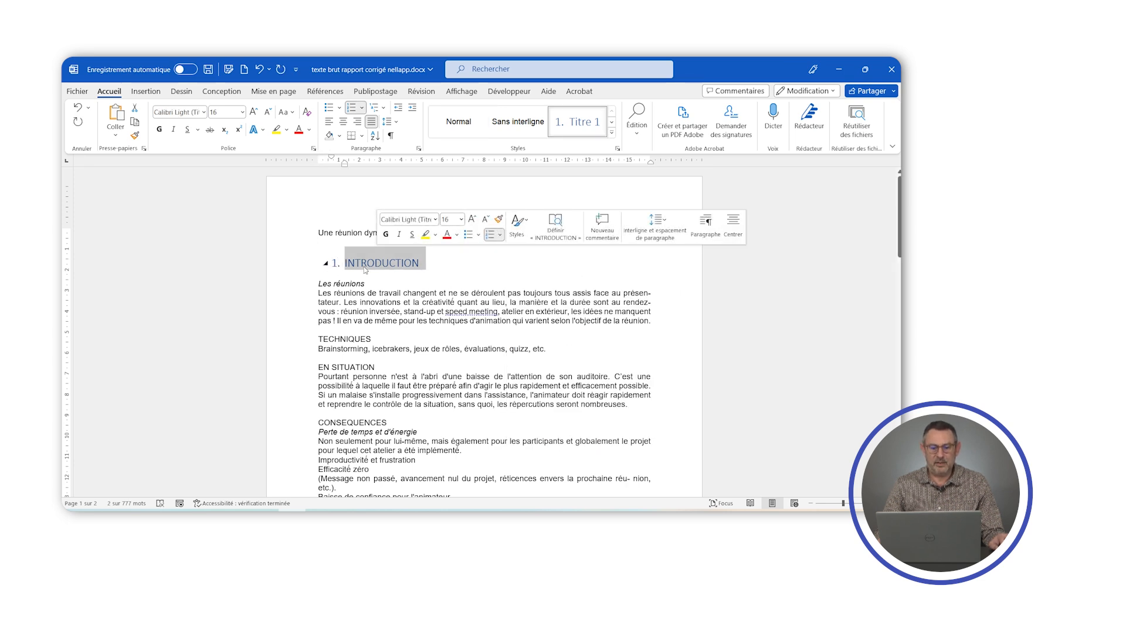
# - Modify the Titre 1 style to use the Arial font at 14 pt
pyautogui.rightClick(575, 124)
pyautogui.click(609, 145)
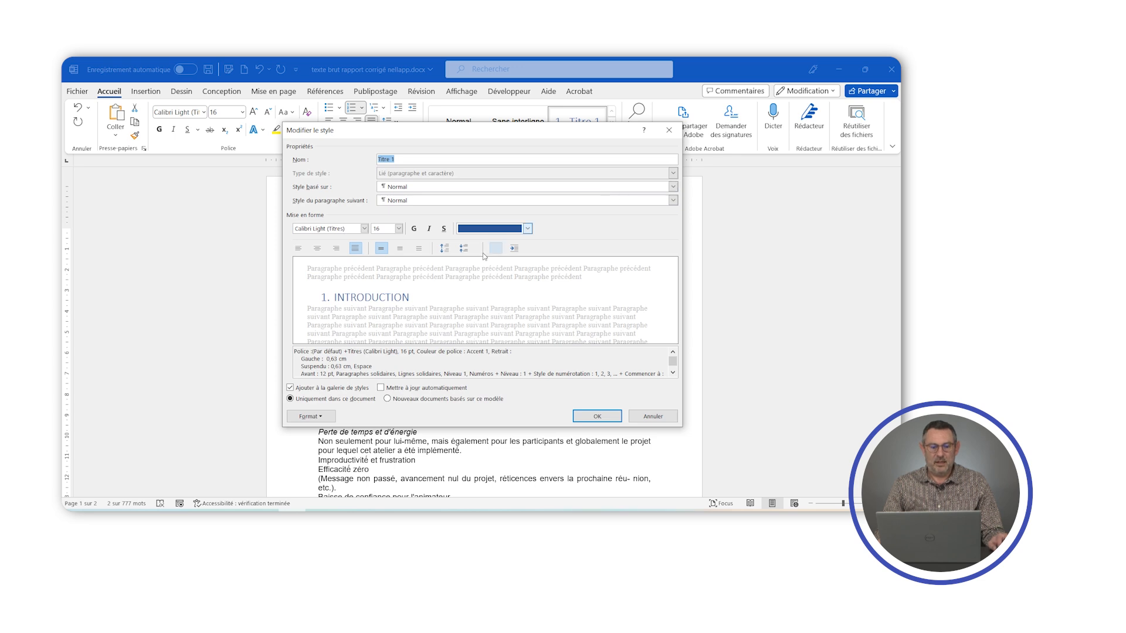
pyautogui.click(363, 229)
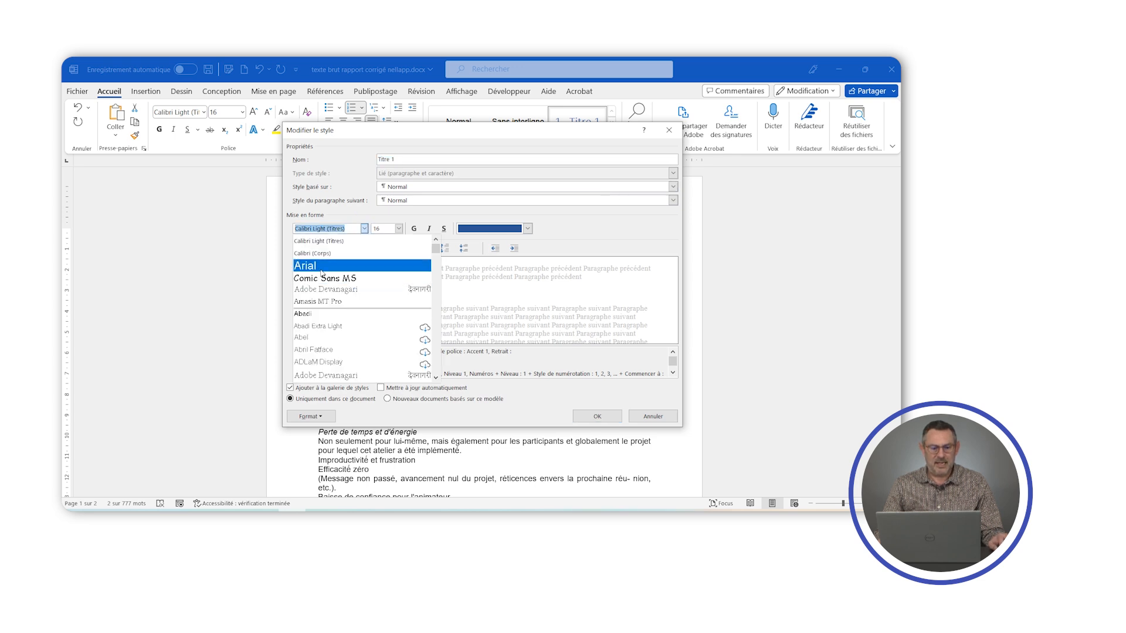
pyautogui.click(308, 264)
pyautogui.click(400, 229)
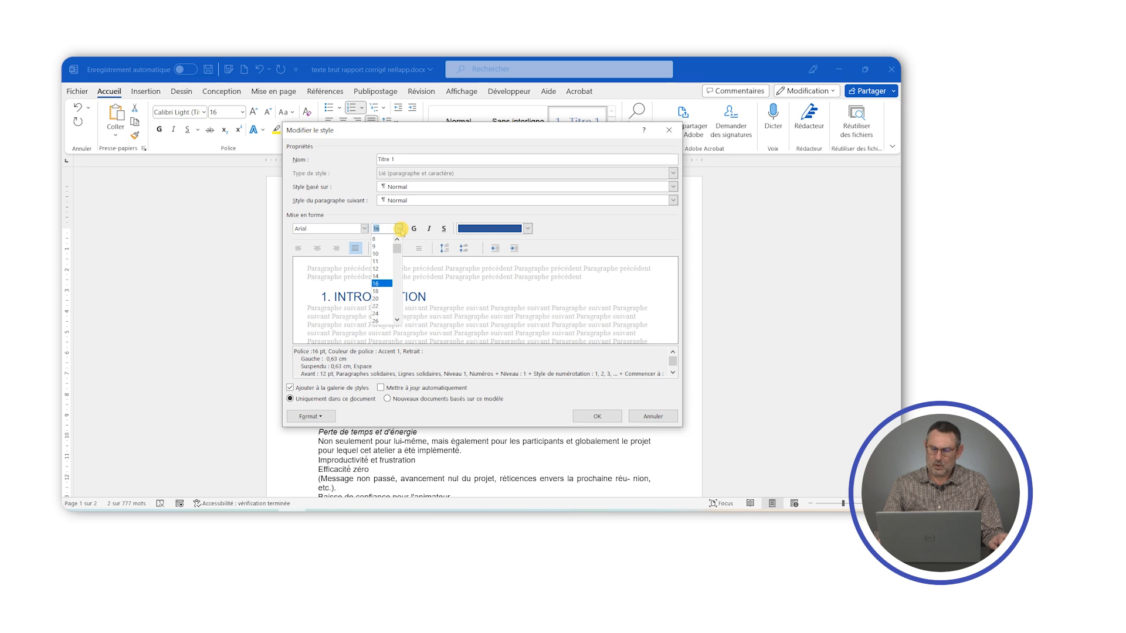
pyautogui.click(378, 271)
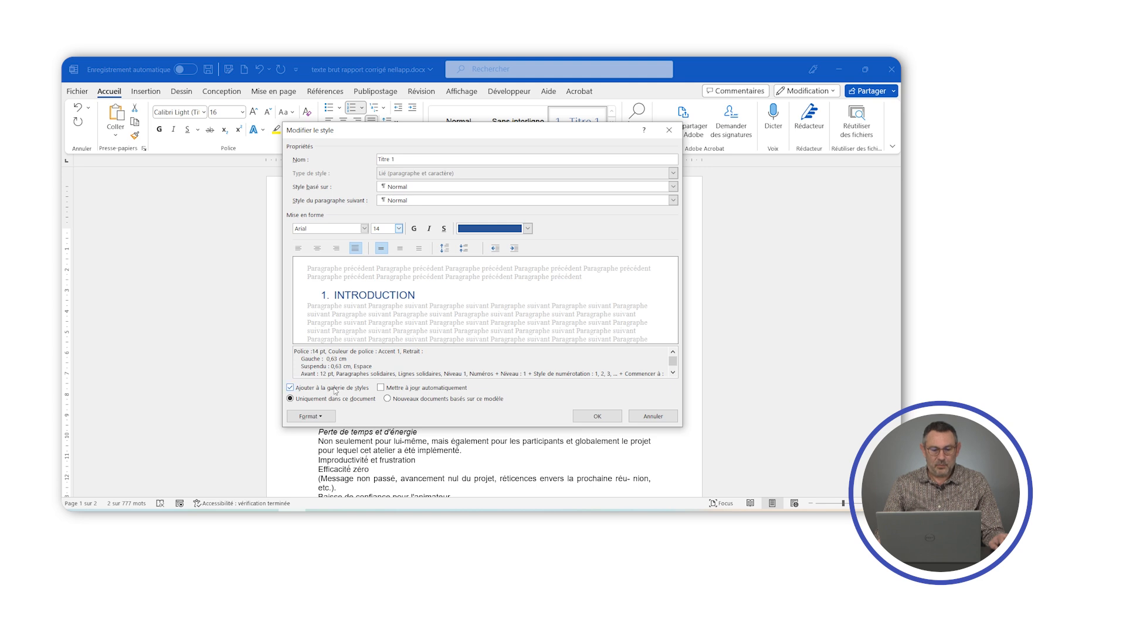
# - Add right-aligned Roman numeral numbering (I., II., III.) to the Titre 1 style and save the style
pyautogui.click(309, 417)
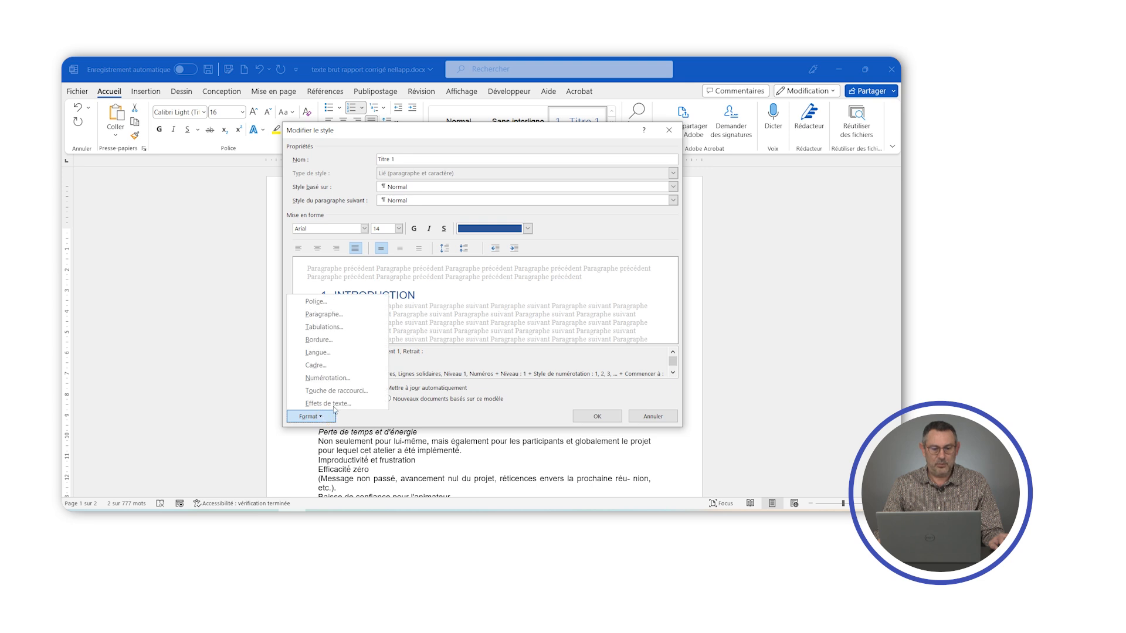
pyautogui.click(335, 378)
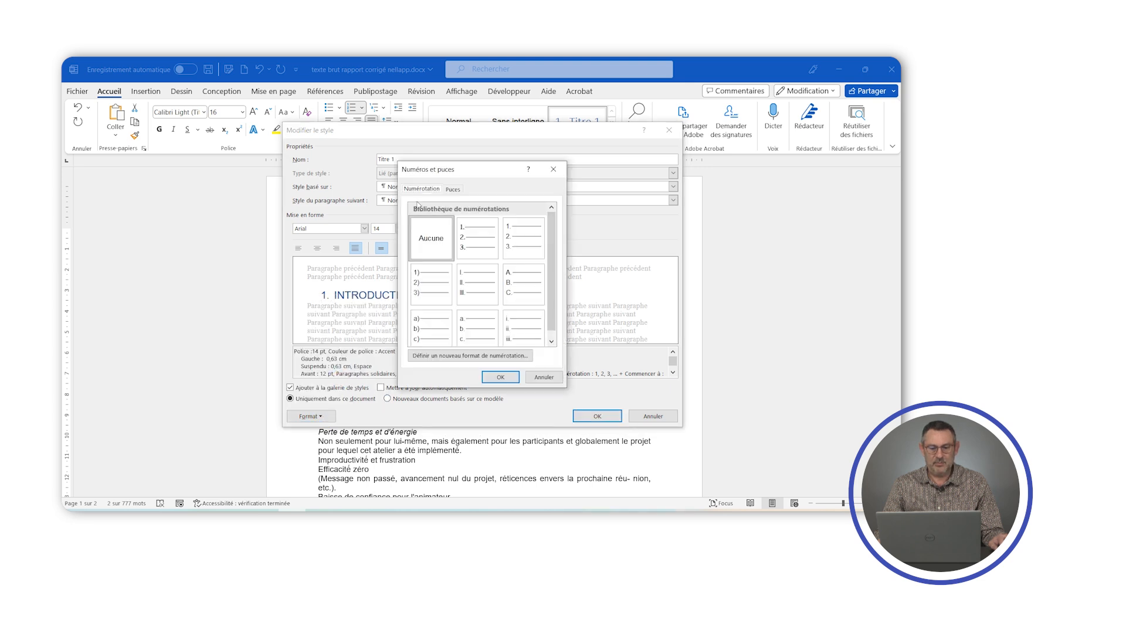
pyautogui.click(470, 282)
pyautogui.click(496, 378)
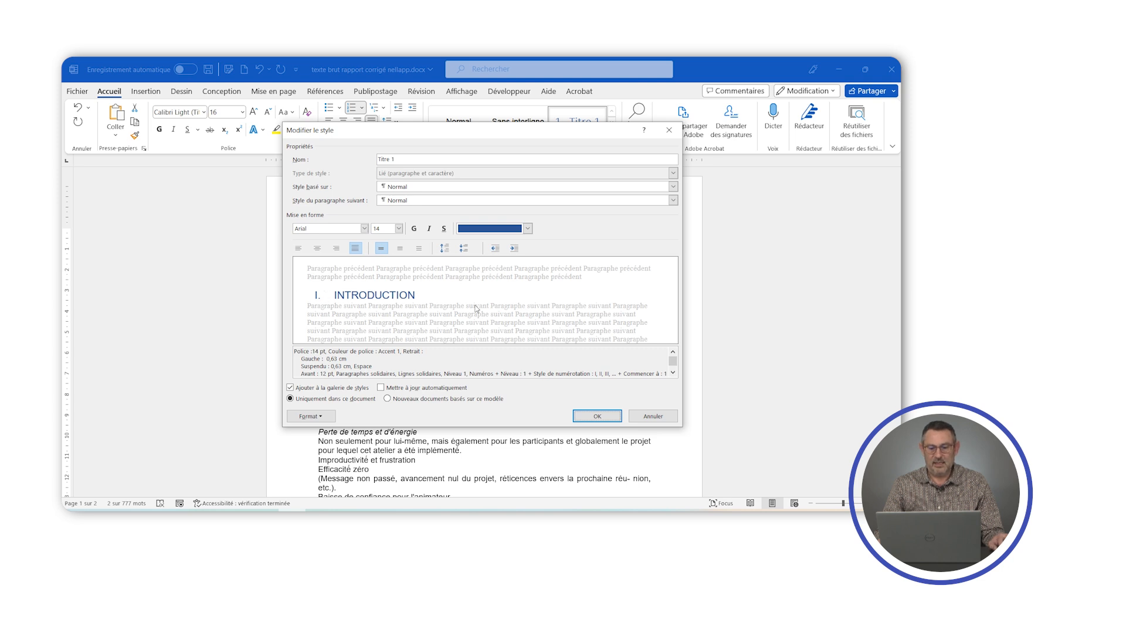
pyautogui.click(598, 415)
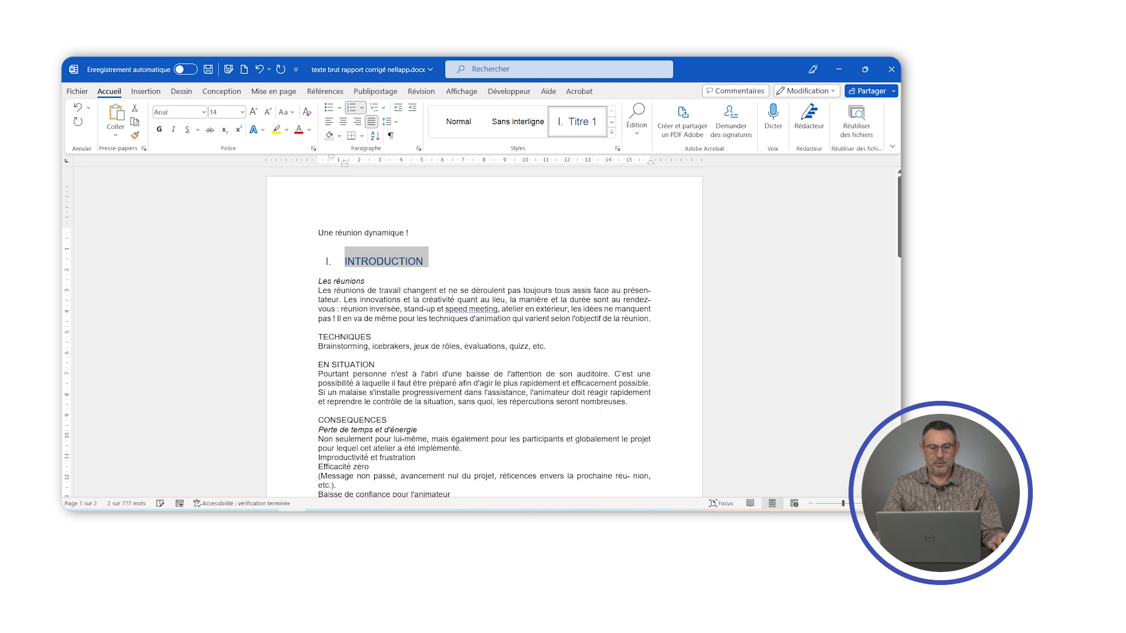
pyautogui.click(410, 322)
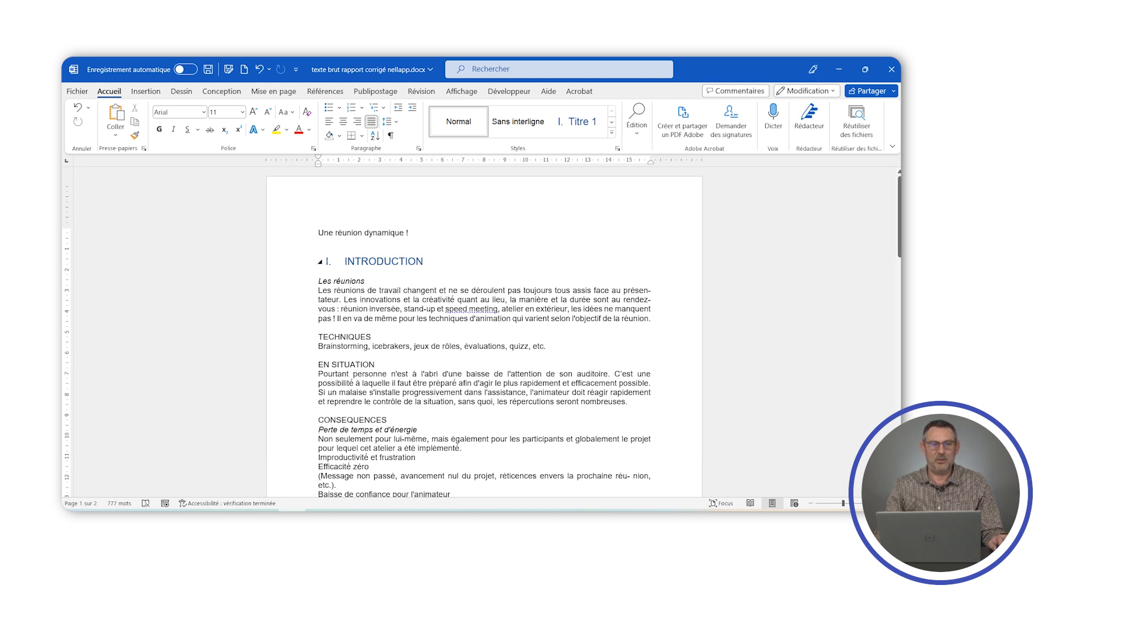
# - Set the Titre 1 style's left paragraph indent to 0 cm and save the style
pyautogui.moveTo(423, 262); pyautogui.dragTo(328, 271)
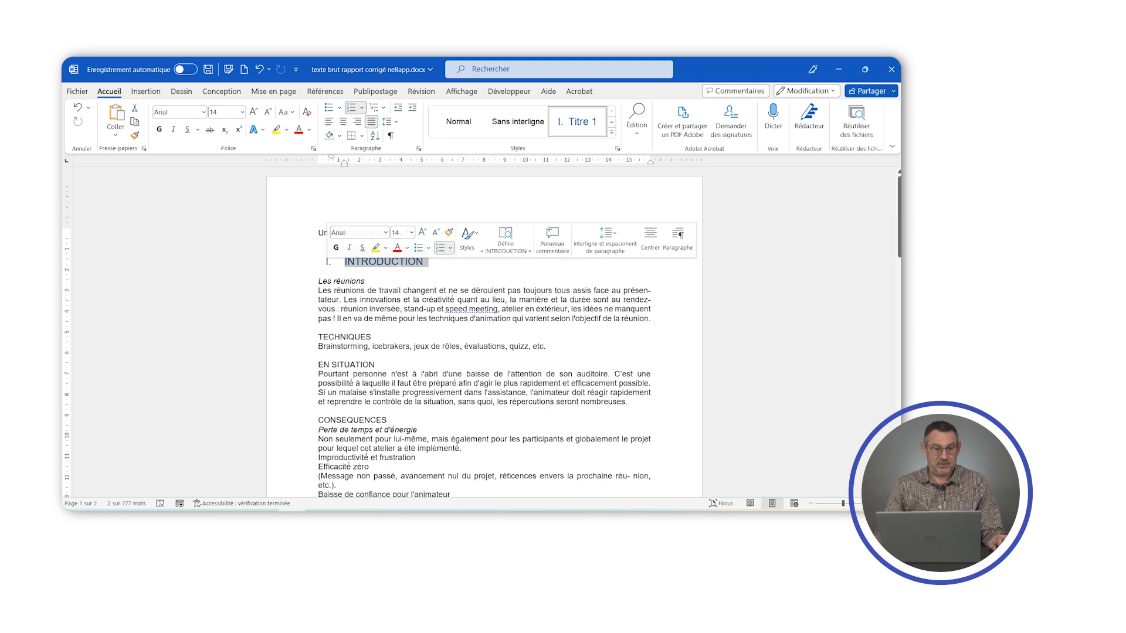
pyautogui.rightClick(575, 126)
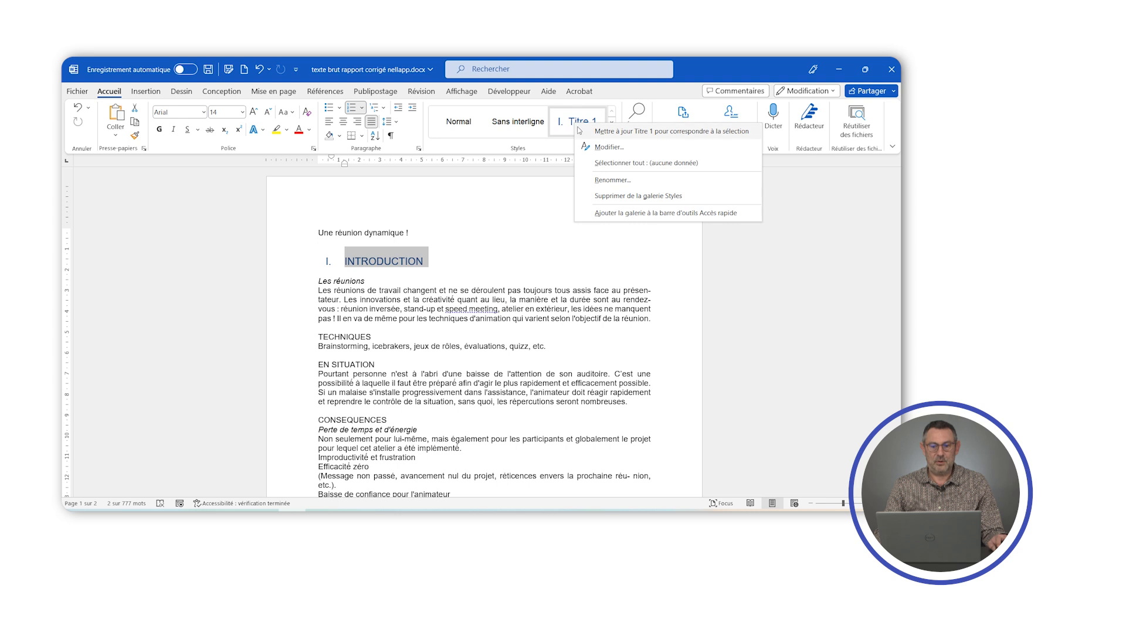
pyautogui.click(609, 148)
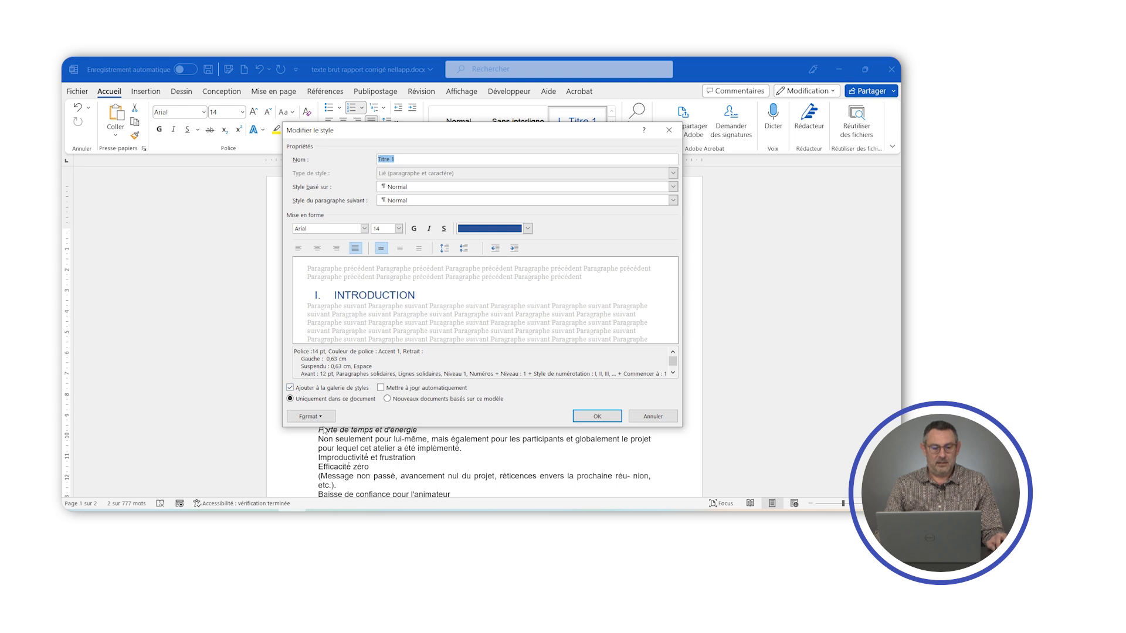
pyautogui.click(310, 417)
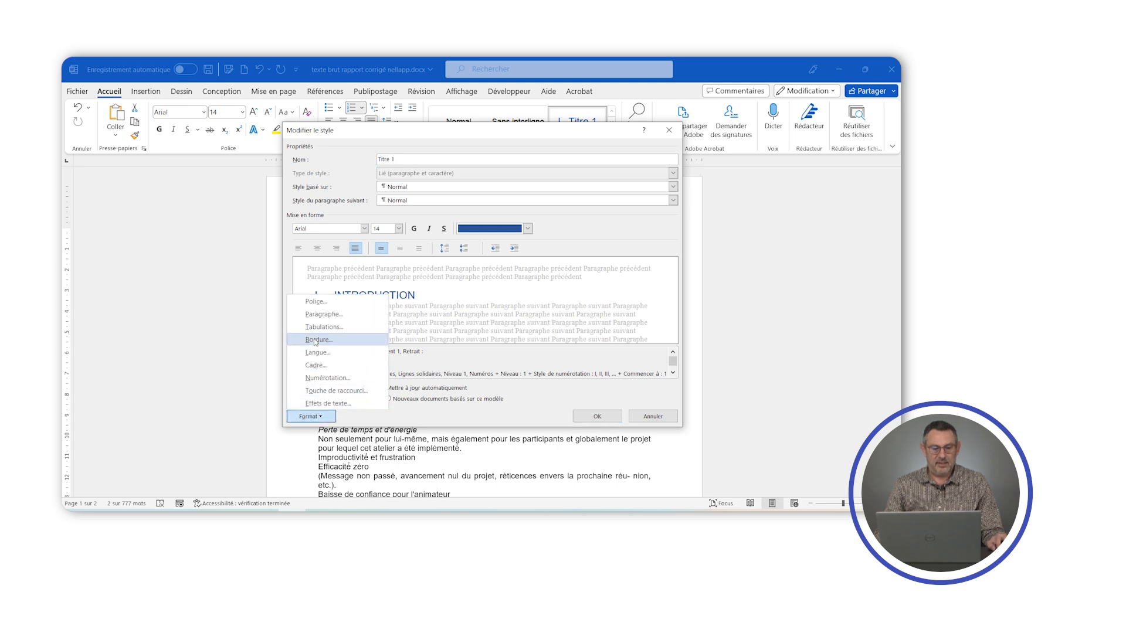
pyautogui.click(321, 315)
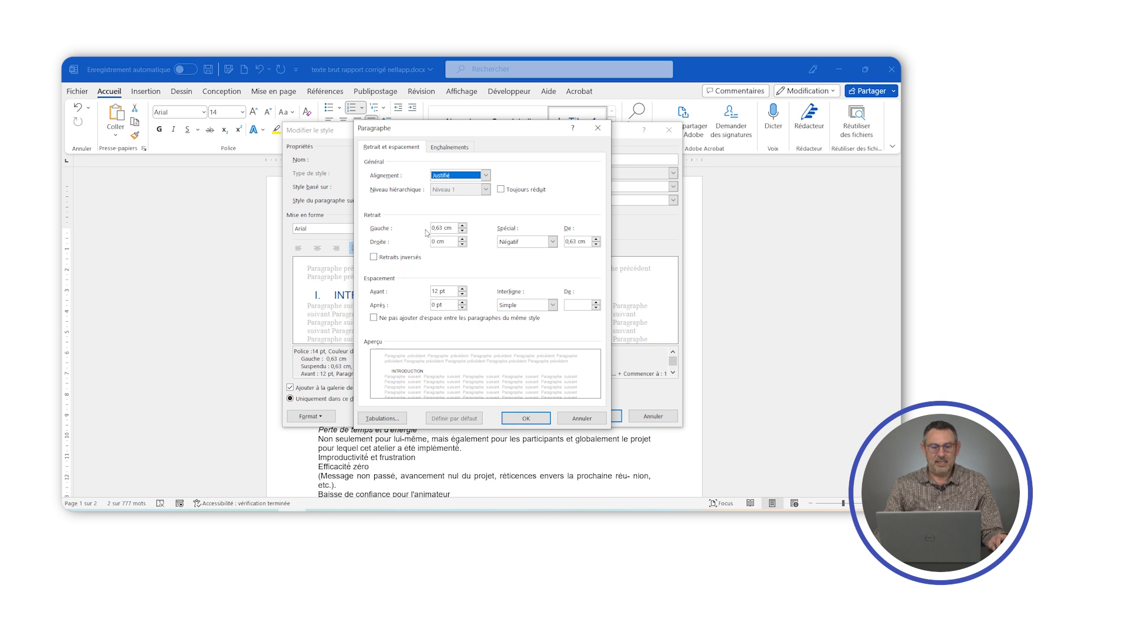
pyautogui.click(462, 231)
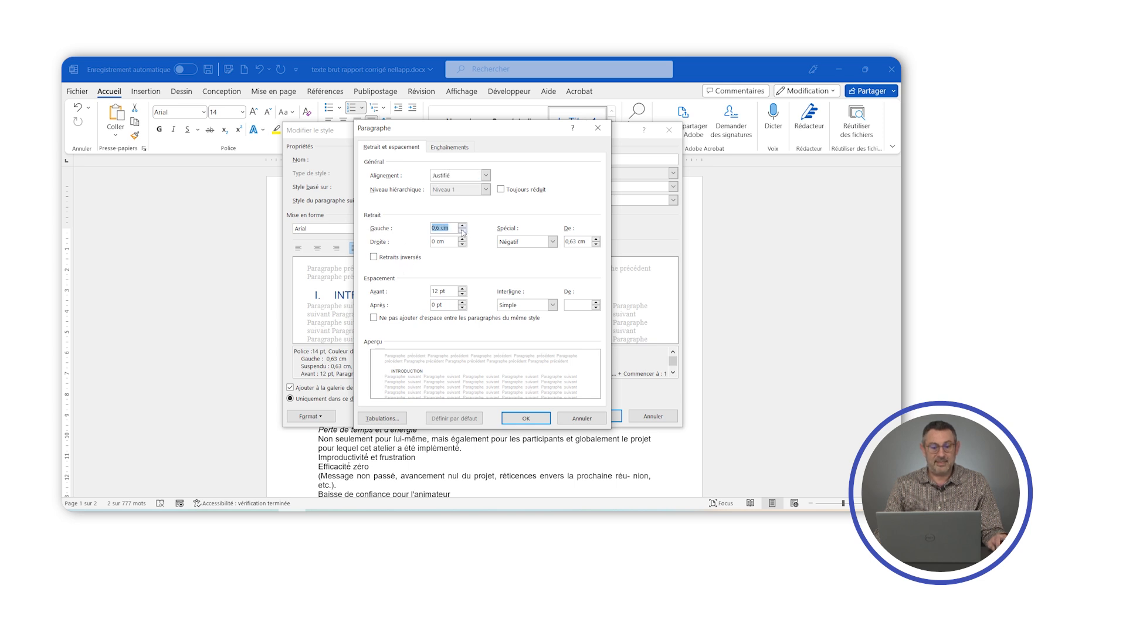
pyautogui.click(462, 231)
pyautogui.click(462, 231)
pyautogui.click(462, 231)
pyautogui.click(462, 231)
pyautogui.click(526, 418)
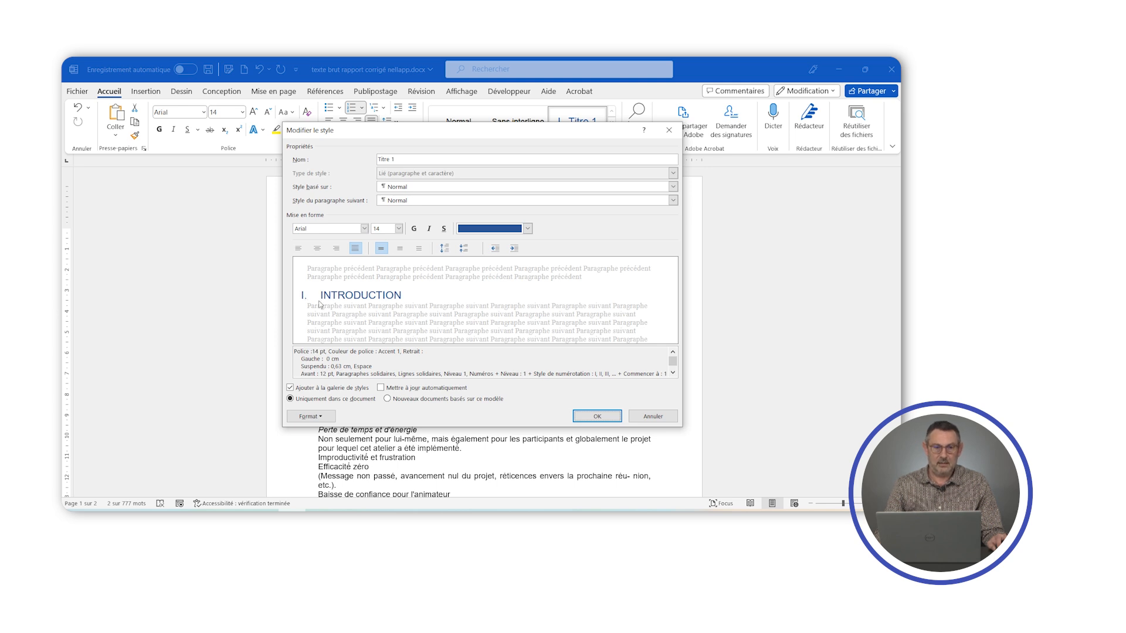
pyautogui.click(582, 415)
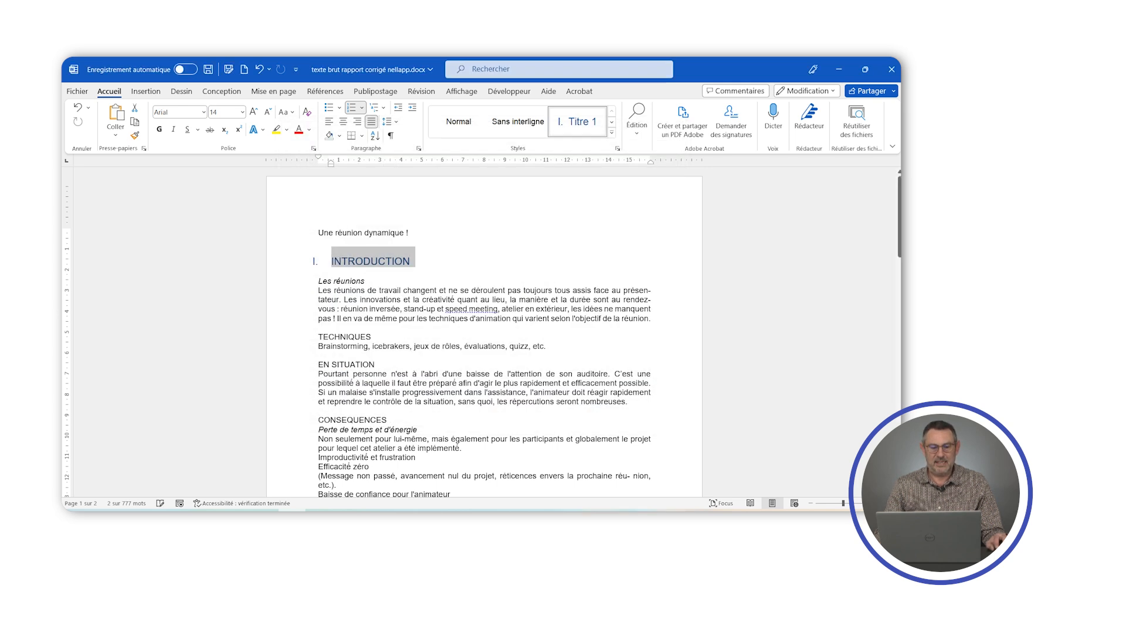
pyautogui.click(385, 318)
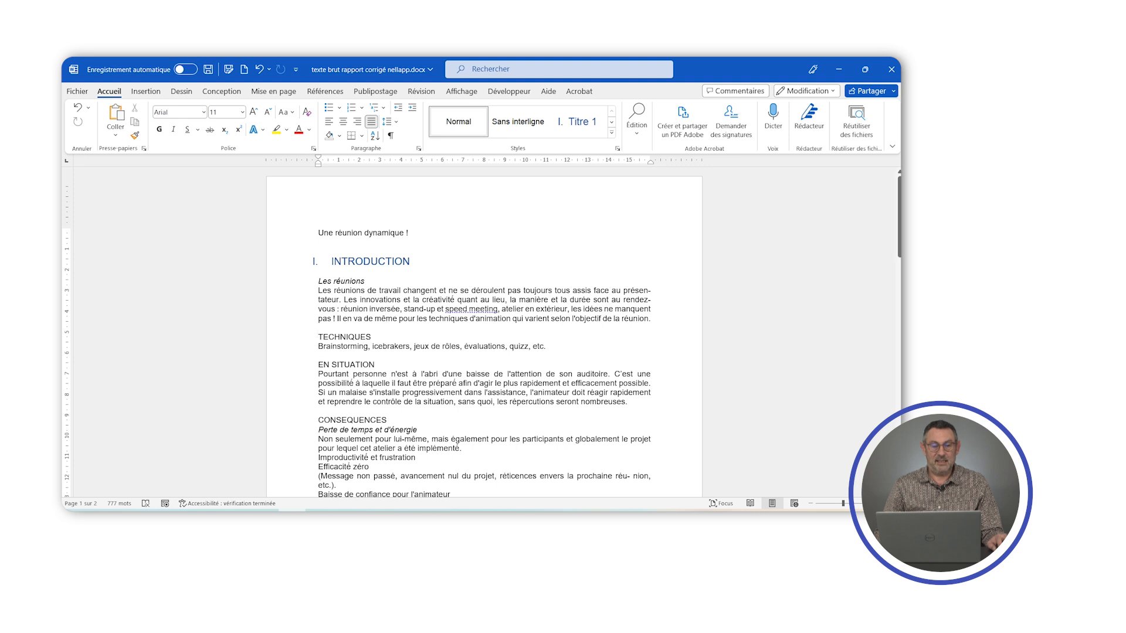
# - Apply the Titre 1 style to all remaining uppercase section headings together, from TECHNIQUES on the first page through CONCLUSION at the end
pyautogui.moveTo(317, 336); pyautogui.dragTo(375, 337)
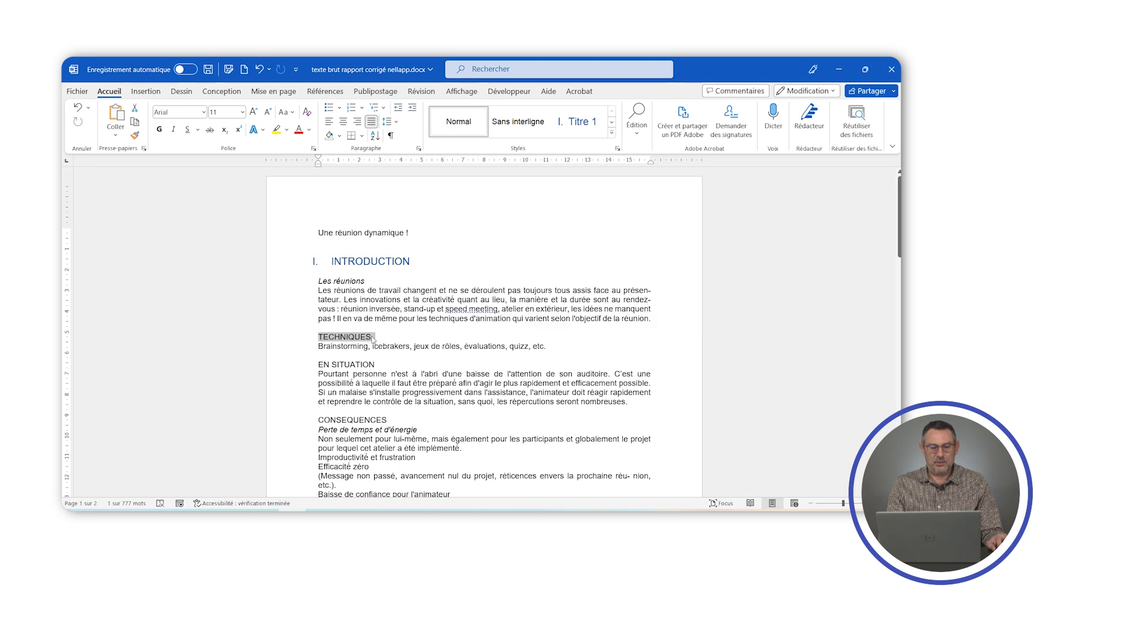
pyautogui.moveTo(316, 364); pyautogui.dragTo(377, 364)
pyautogui.moveTo(316, 420); pyautogui.dragTo(389, 419)
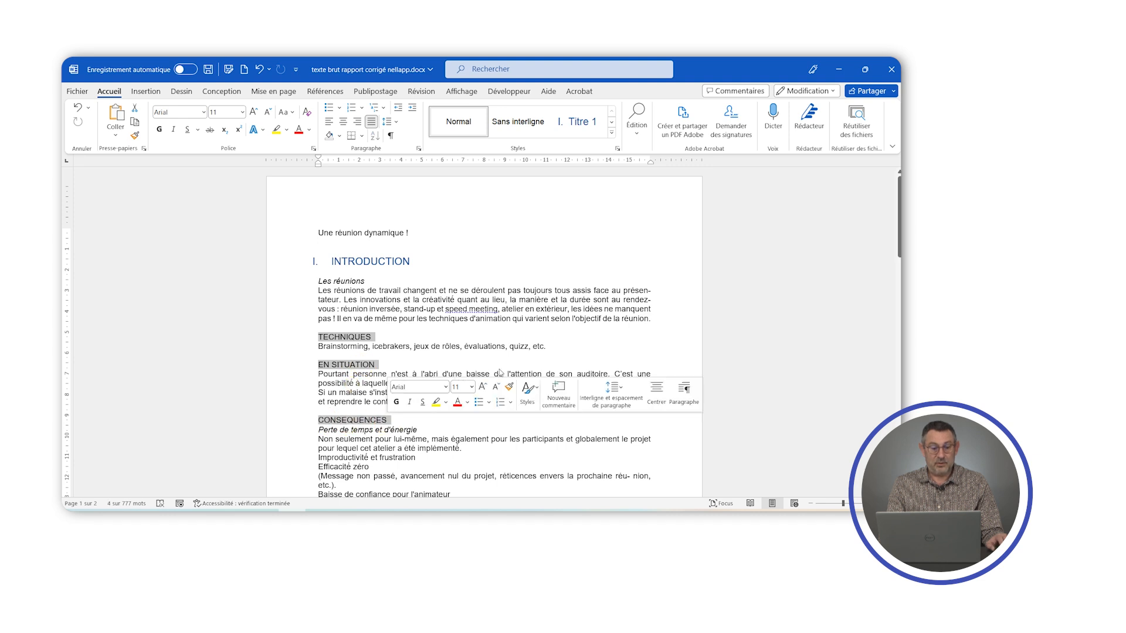
pyautogui.scroll(-10, 499, 371)
pyautogui.moveTo(317, 289); pyautogui.dragTo(393, 289)
pyautogui.scroll(-1, 393, 288)
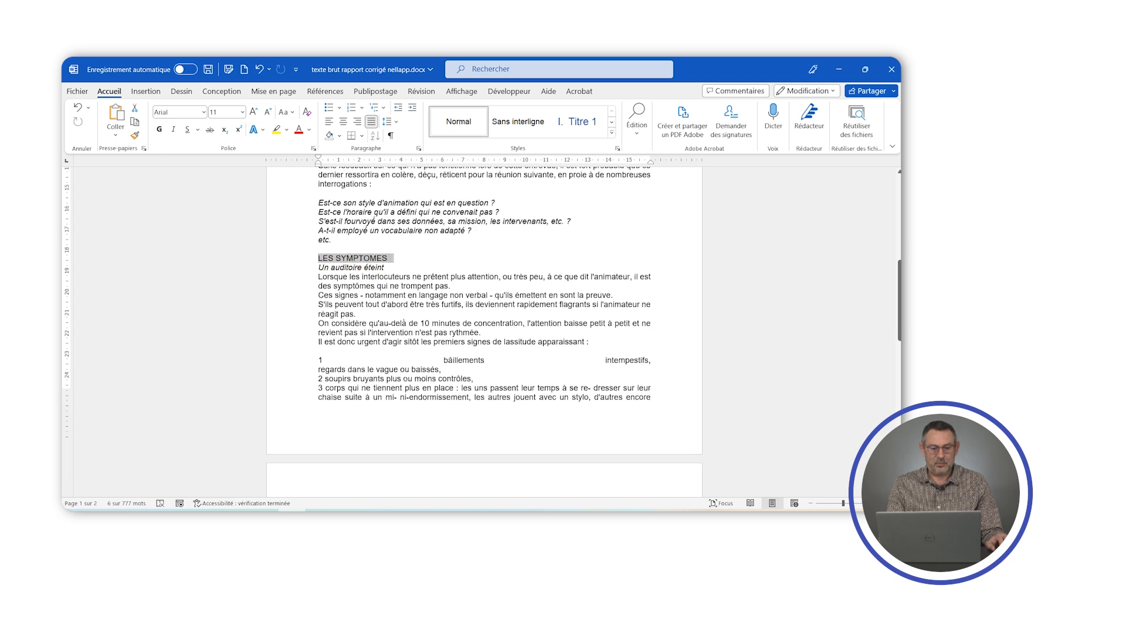
pyautogui.scroll(-9, 374, 221)
pyautogui.moveTo(316, 306); pyautogui.dragTo(467, 307)
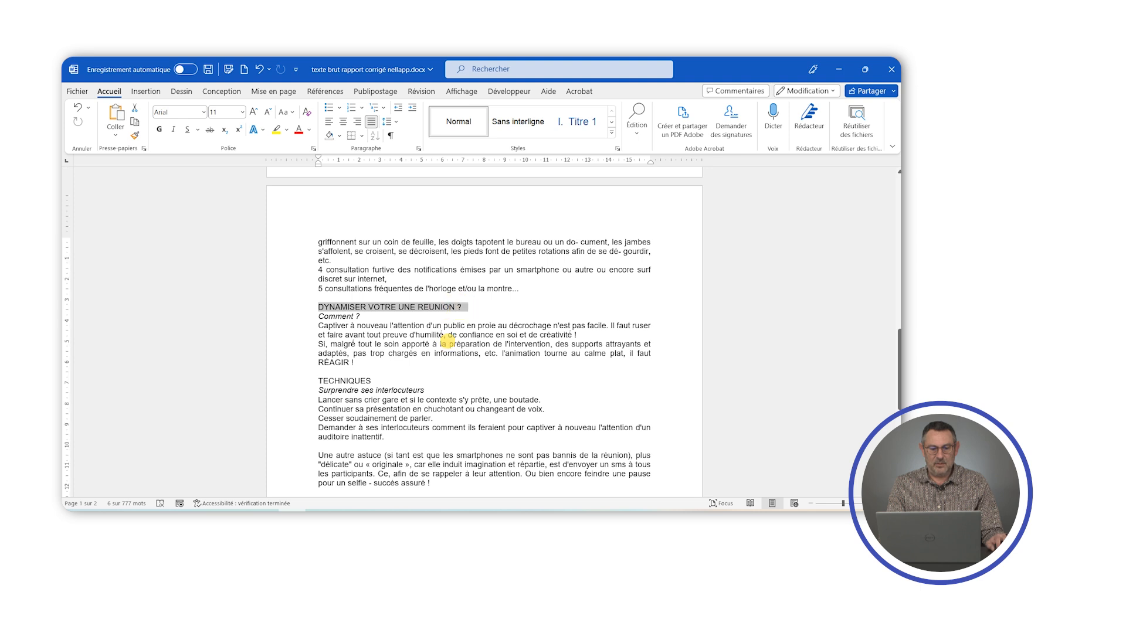
pyautogui.scroll(-3, 484, 334)
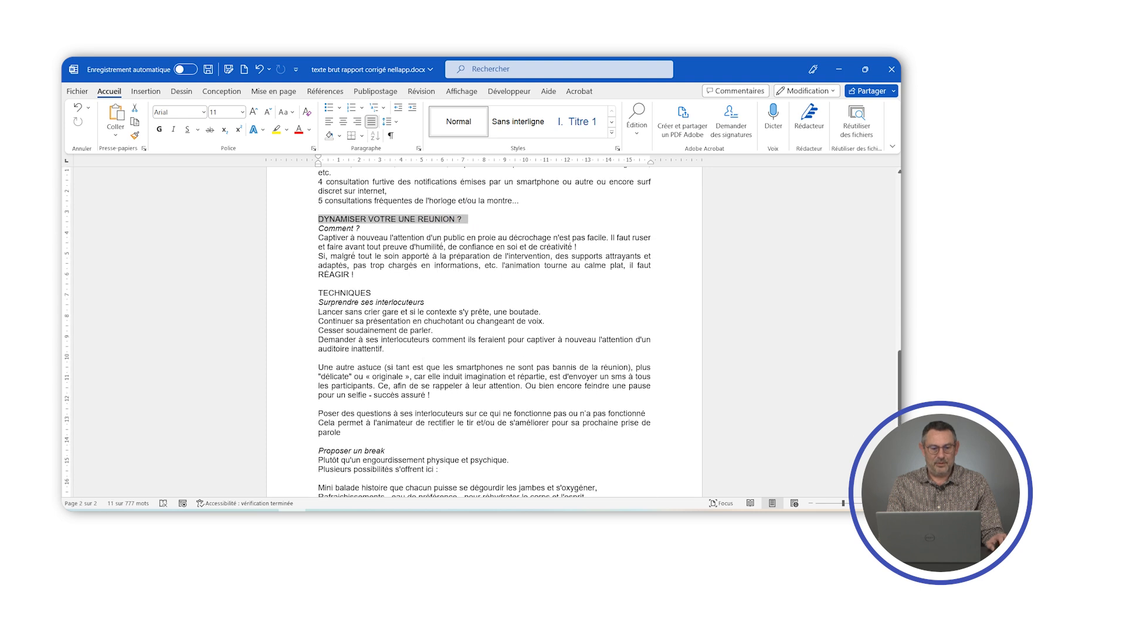
pyautogui.moveTo(317, 293); pyautogui.dragTo(404, 295)
pyautogui.scroll(-7, 484, 334)
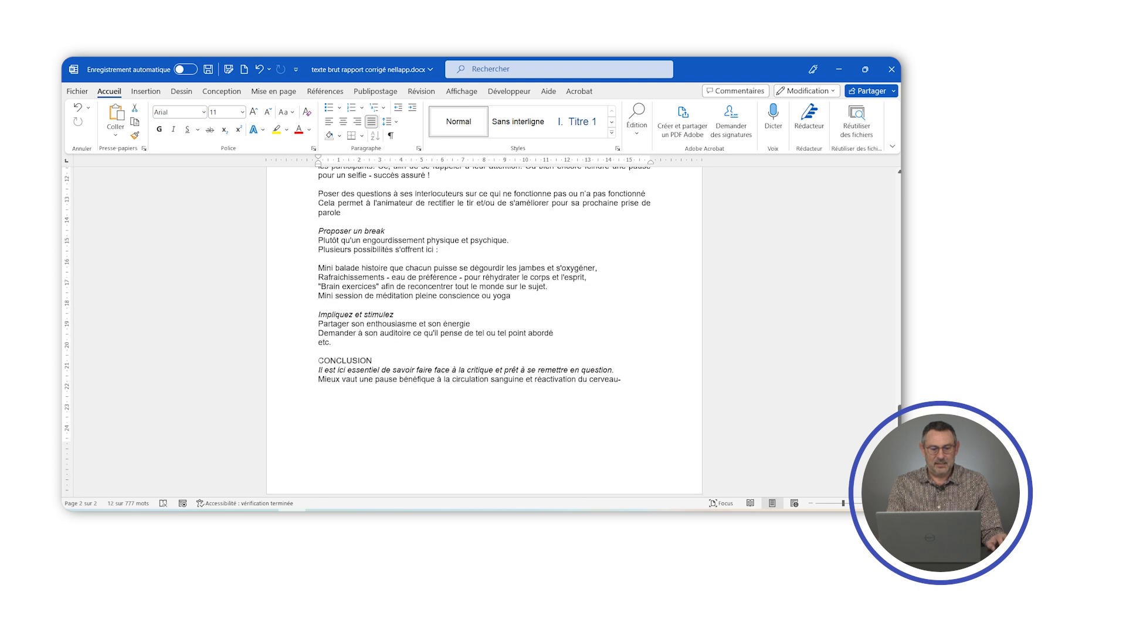
pyautogui.moveTo(319, 360); pyautogui.dragTo(401, 361)
pyautogui.scroll(1, 400, 361)
pyautogui.scroll(20, 484, 333)
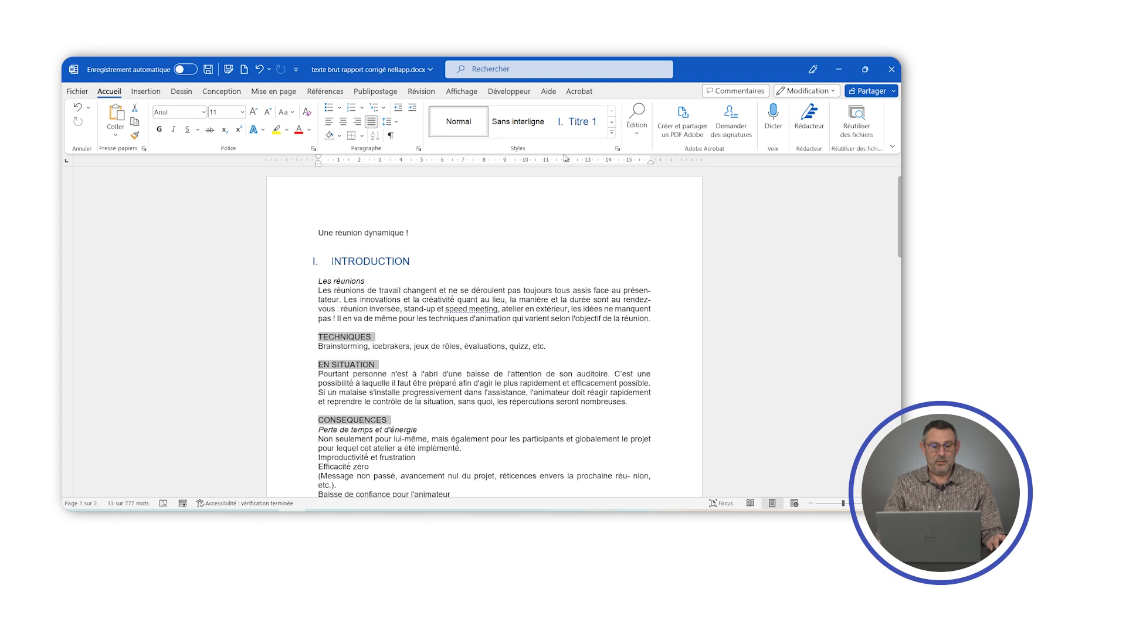
pyautogui.click(578, 123)
pyautogui.click(579, 123)
# - Review the numbering and appearance of the Titre 1 headings throughout the document, from INTRODUCTION to CONCLUSION
pyautogui.scroll(10, 448, 404)
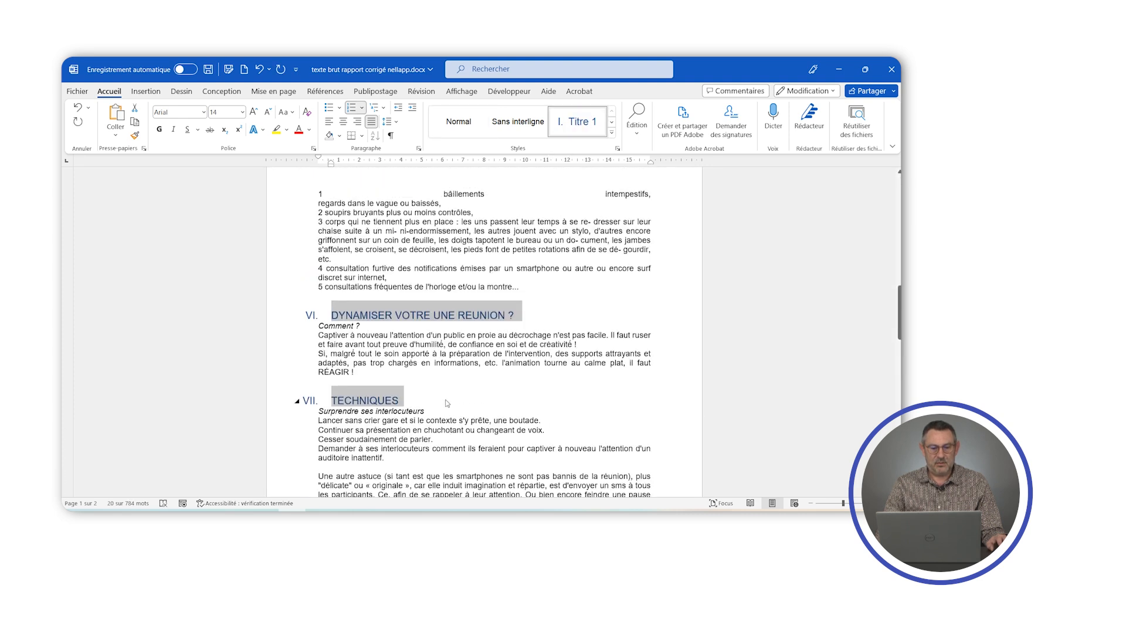
pyautogui.scroll(10, 448, 403)
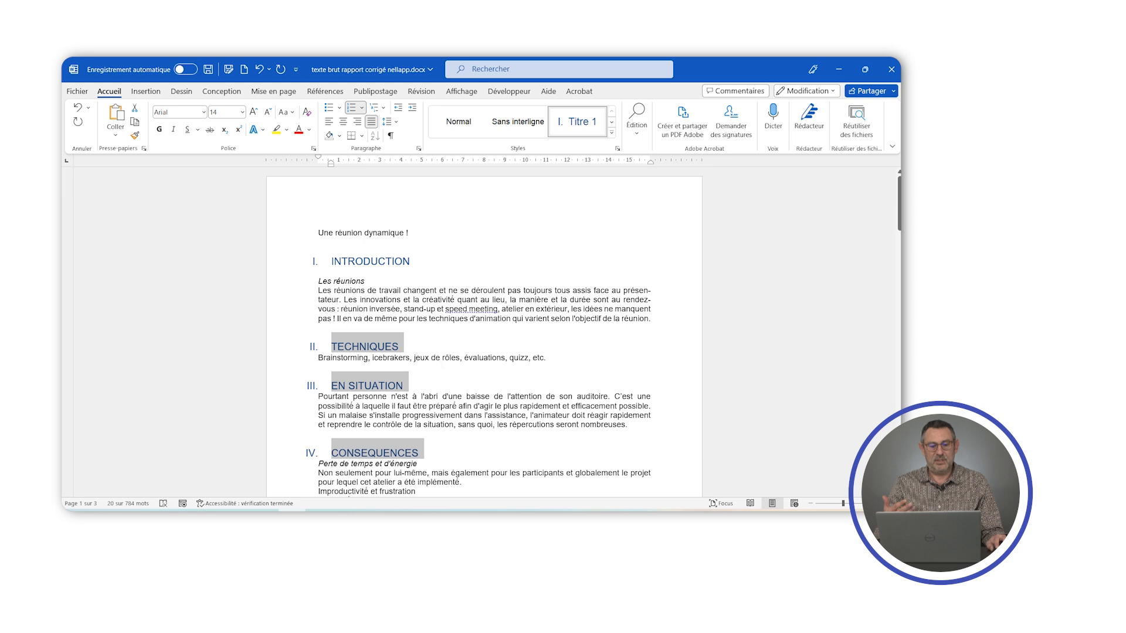
pyautogui.scroll(-3, 441, 394)
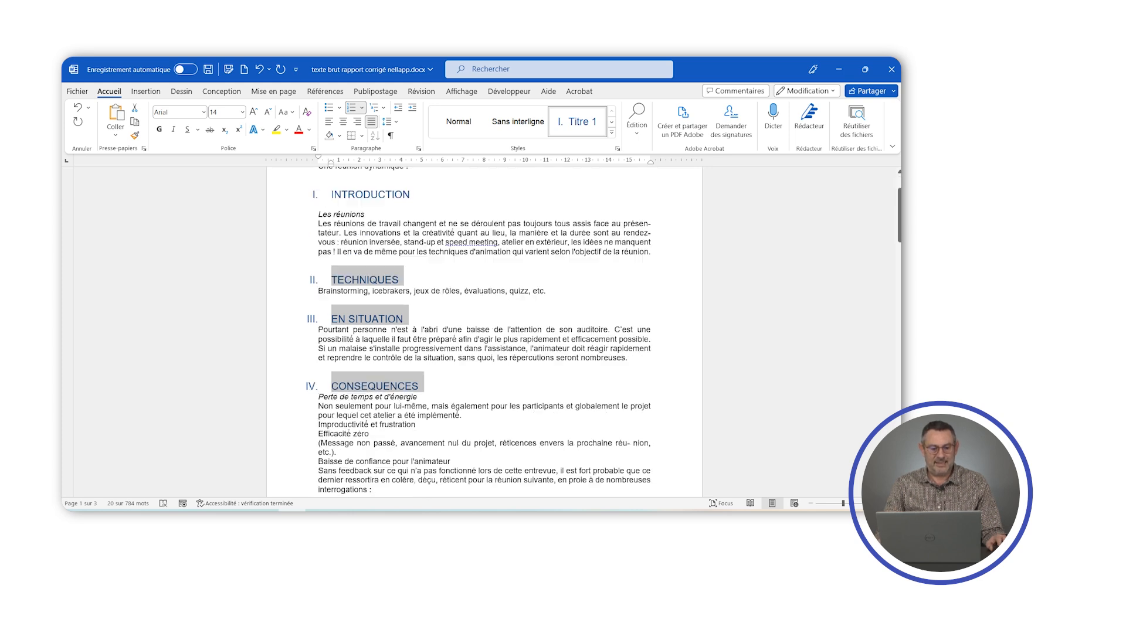
pyautogui.scroll(-15, 484, 332)
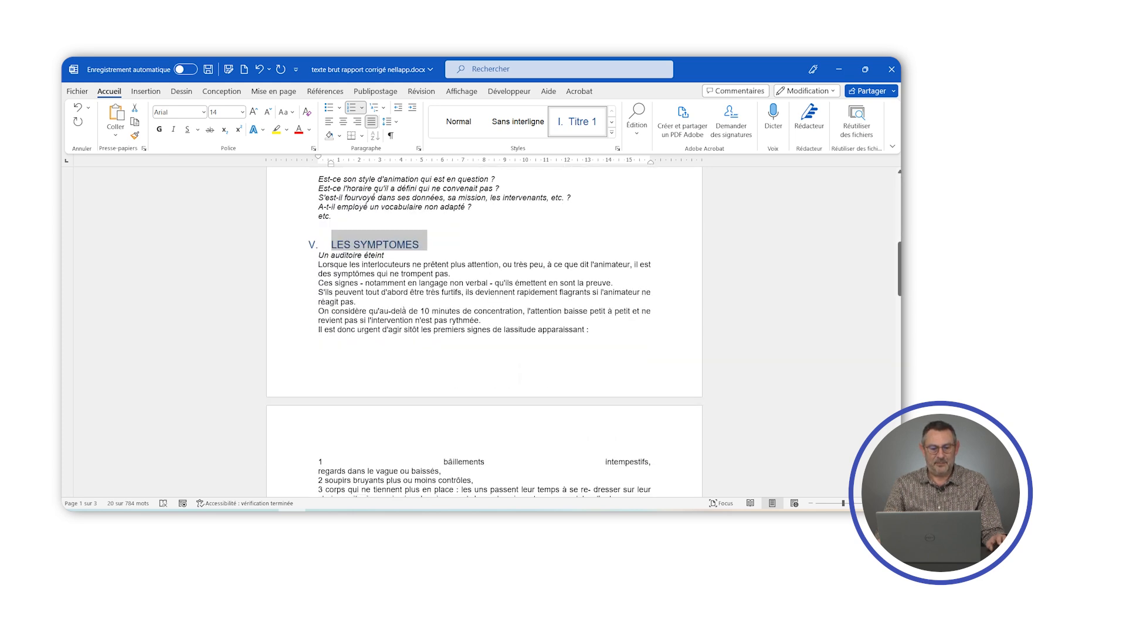
pyautogui.scroll(-15, 484, 332)
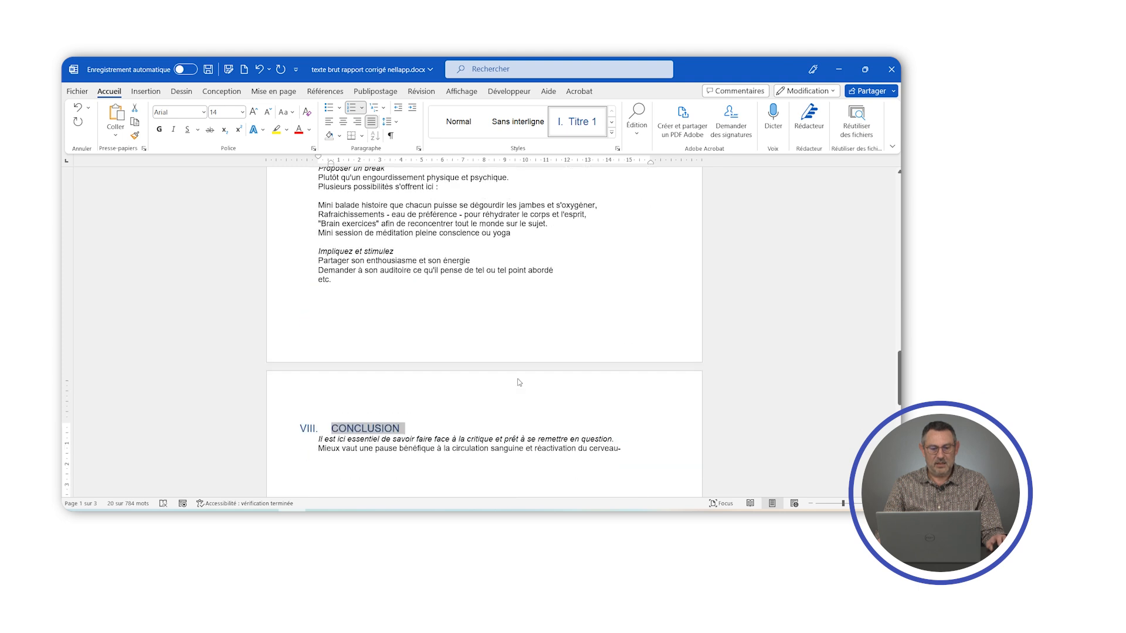
pyautogui.scroll(12, 484, 331)
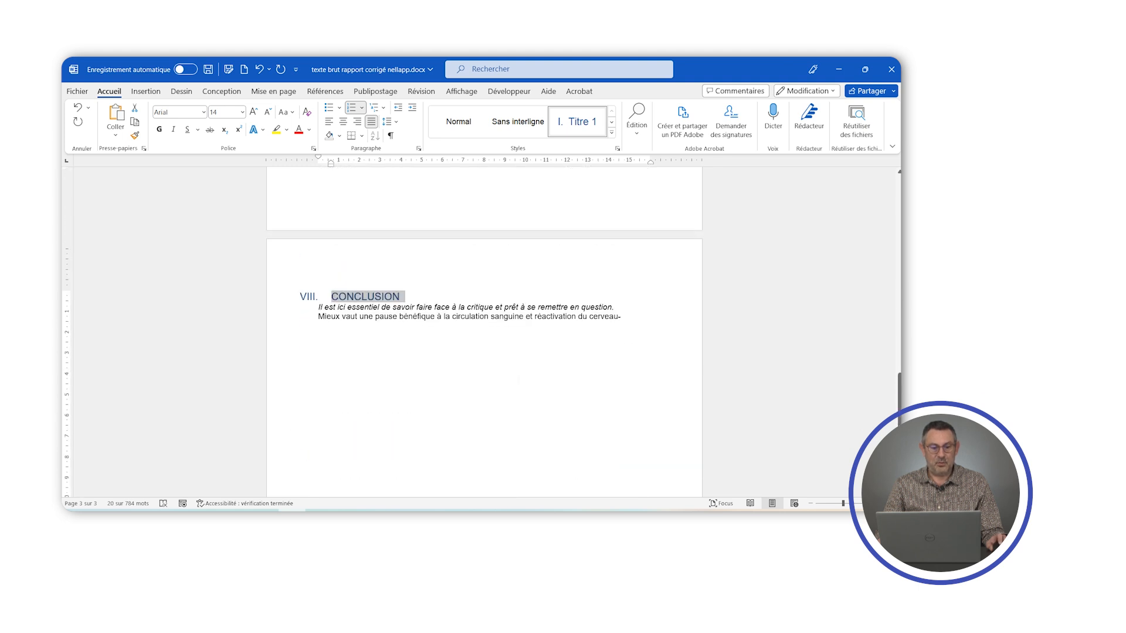
pyautogui.scroll(15, 518, 387)
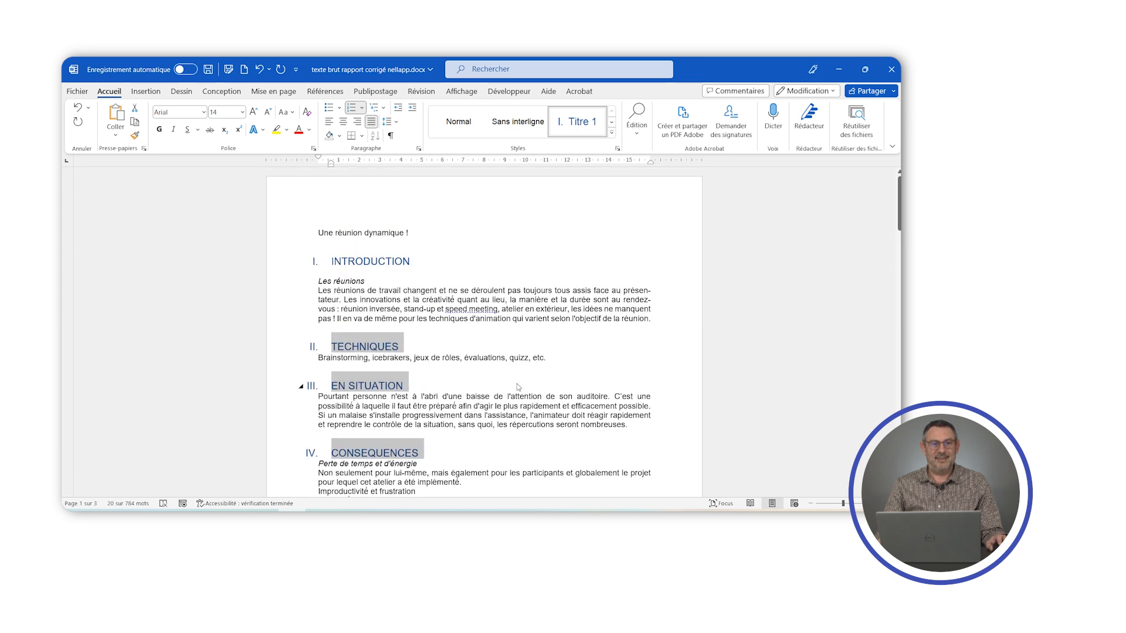
pyautogui.click(469, 434)
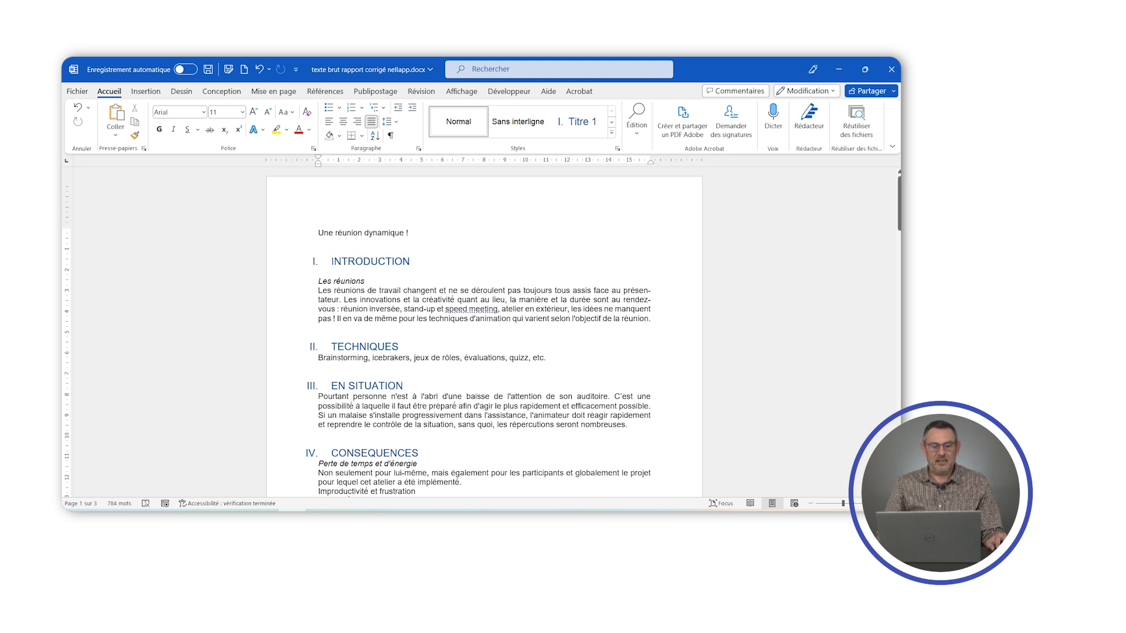
# - Apply the Titre 2 style to the seven italic subheadings together, from "Les réunions" on the first page through "Impliquez et stimulez"
pyautogui.moveTo(318, 281); pyautogui.dragTo(354, 283)
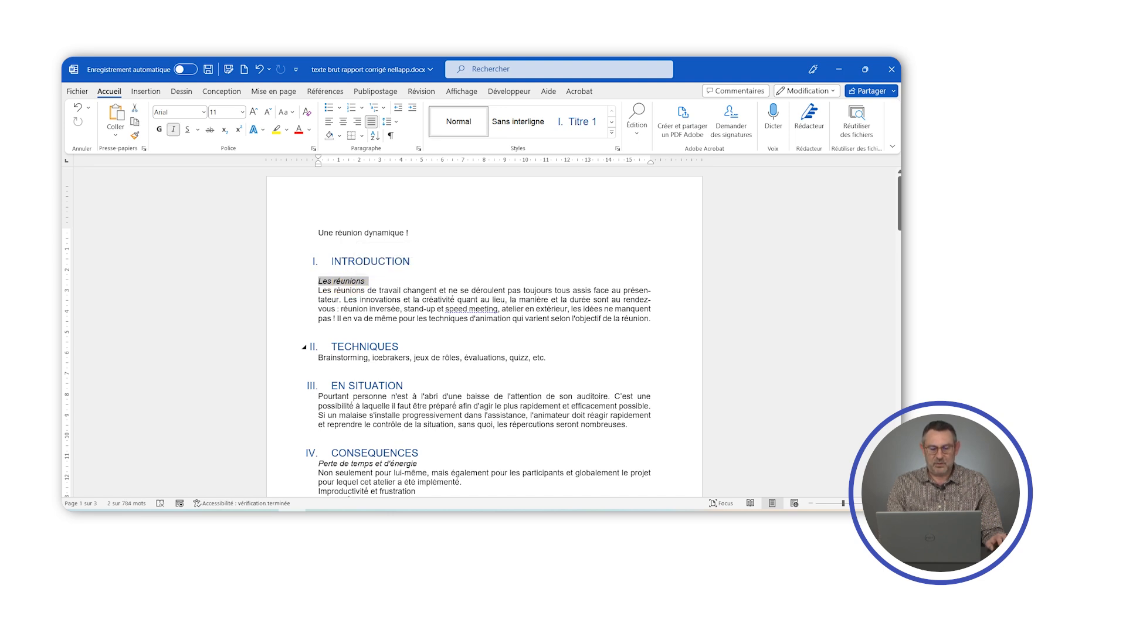
pyautogui.scroll(-3, 485, 332)
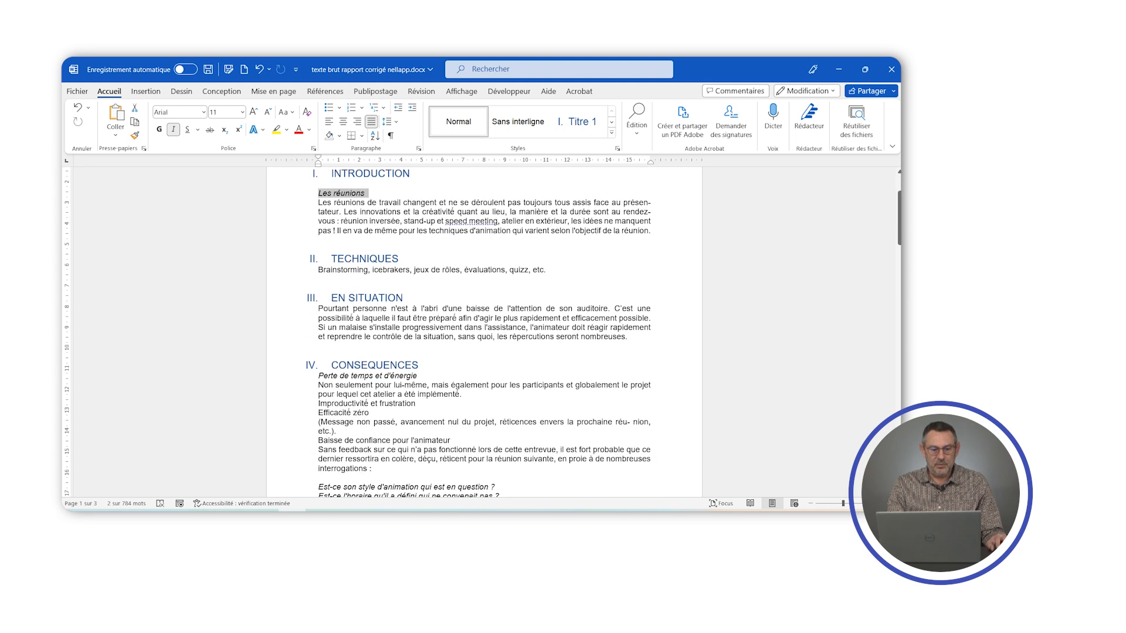
pyautogui.moveTo(320, 375); pyautogui.dragTo(420, 376)
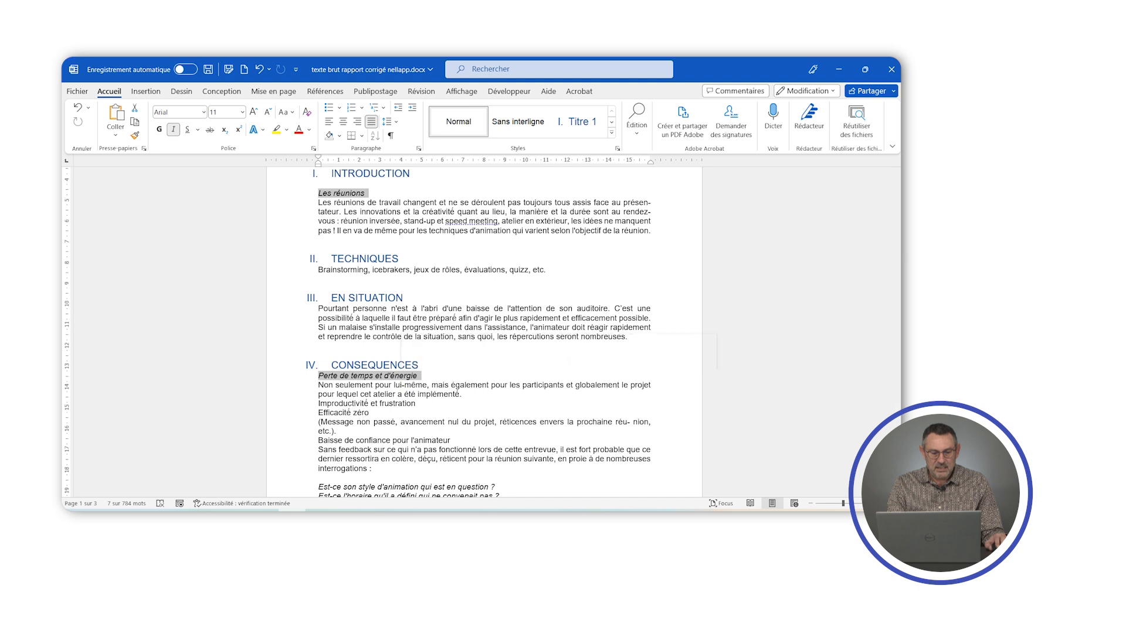
pyautogui.scroll(-5, 527, 376)
pyautogui.scroll(-5, 527, 376)
pyautogui.scroll(-1, 484, 332)
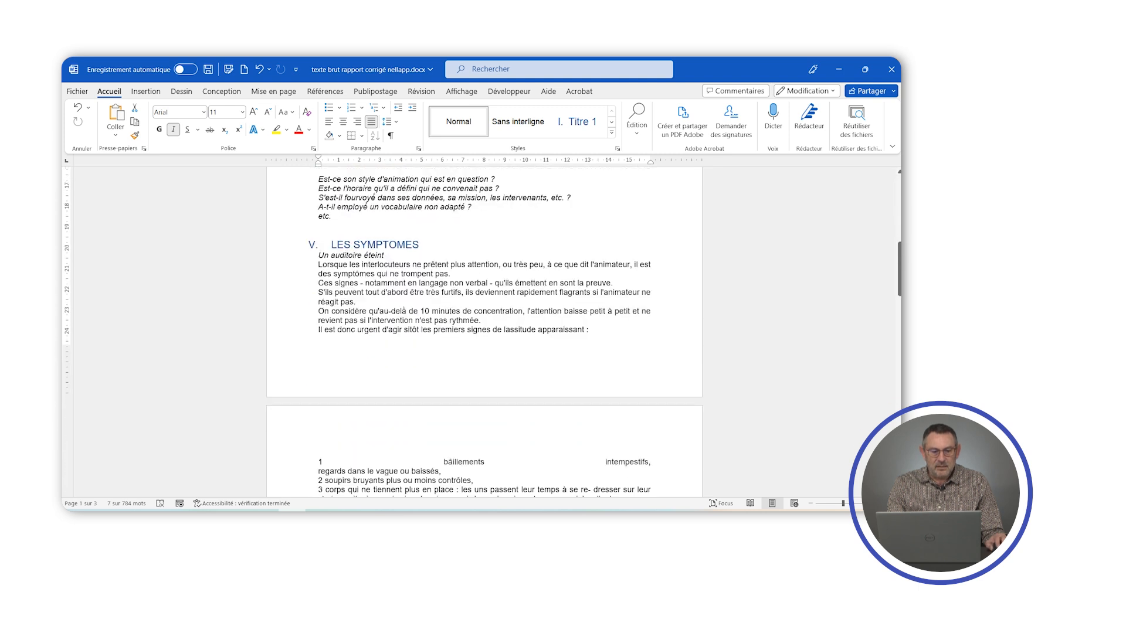
pyautogui.moveTo(320, 256); pyautogui.dragTo(388, 256)
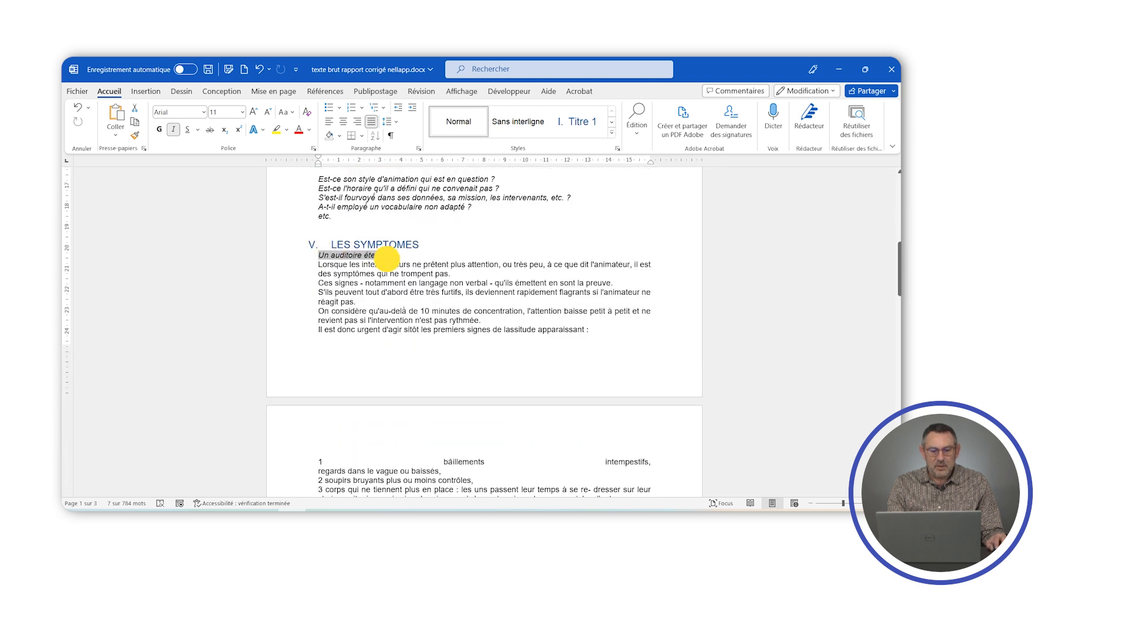
pyautogui.scroll(-2, 388, 256)
pyautogui.scroll(-6, 389, 256)
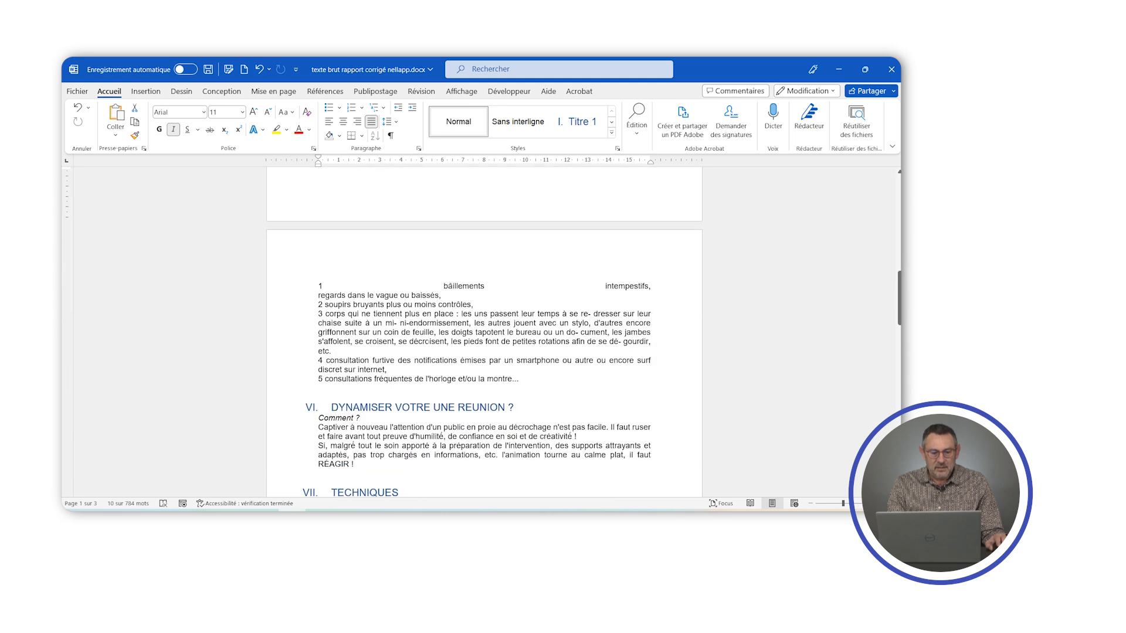
pyautogui.scroll(-2, 388, 256)
pyautogui.moveTo(319, 330); pyautogui.dragTo(381, 331)
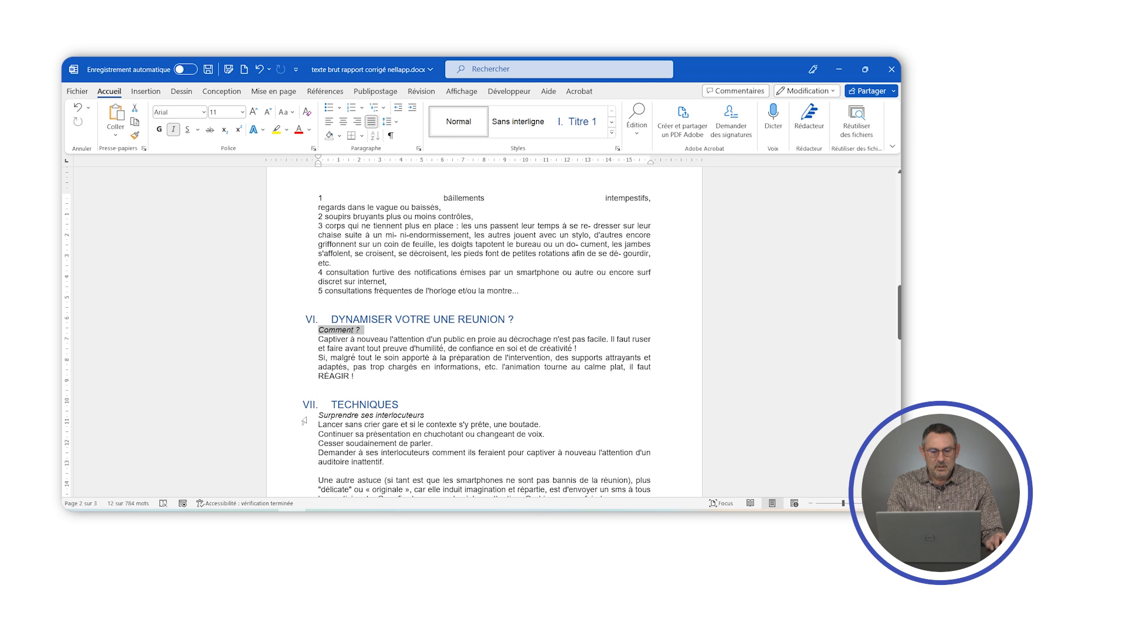
pyautogui.moveTo(319, 415); pyautogui.dragTo(431, 416)
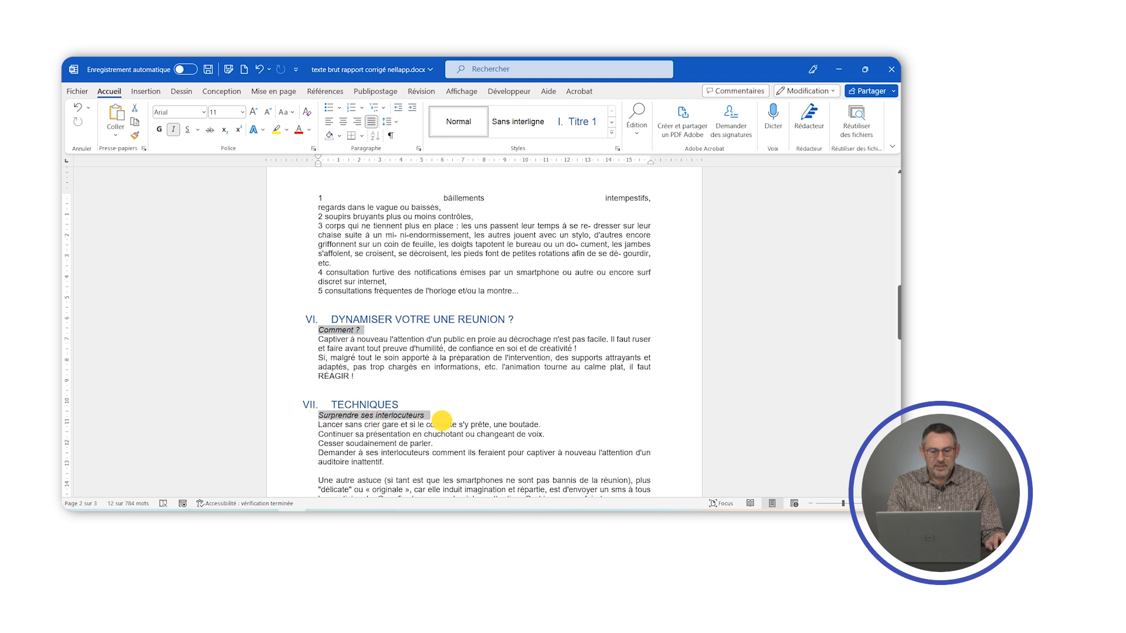
pyautogui.scroll(-5, 507, 334)
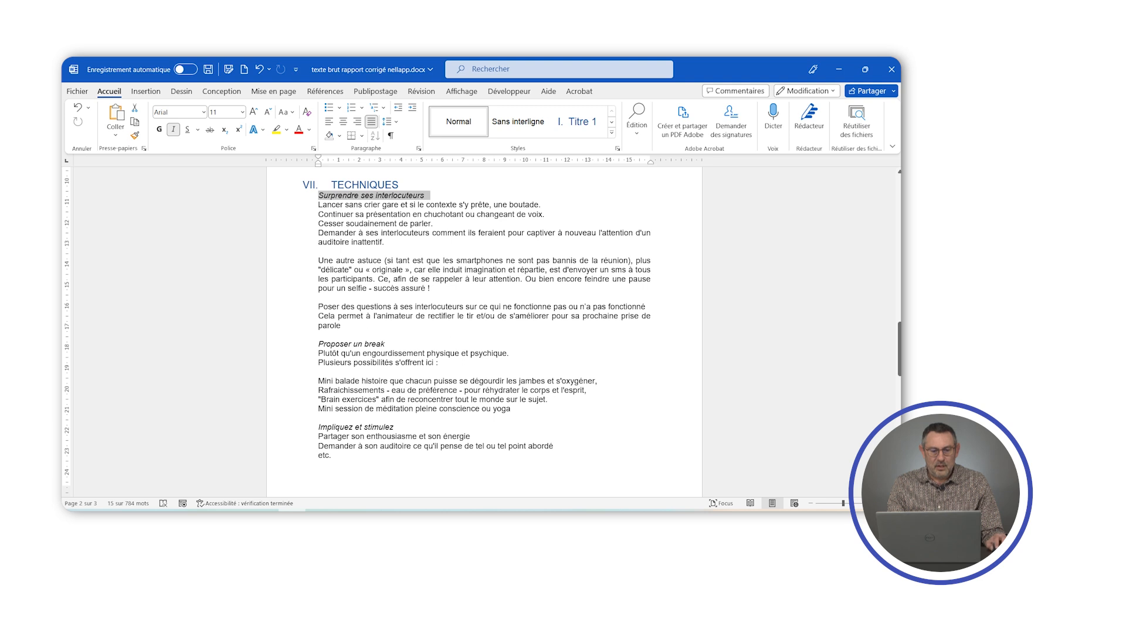
pyautogui.moveTo(318, 345); pyautogui.dragTo(389, 344)
pyautogui.moveTo(318, 428); pyautogui.dragTo(394, 428)
pyautogui.scroll(-8, 394, 428)
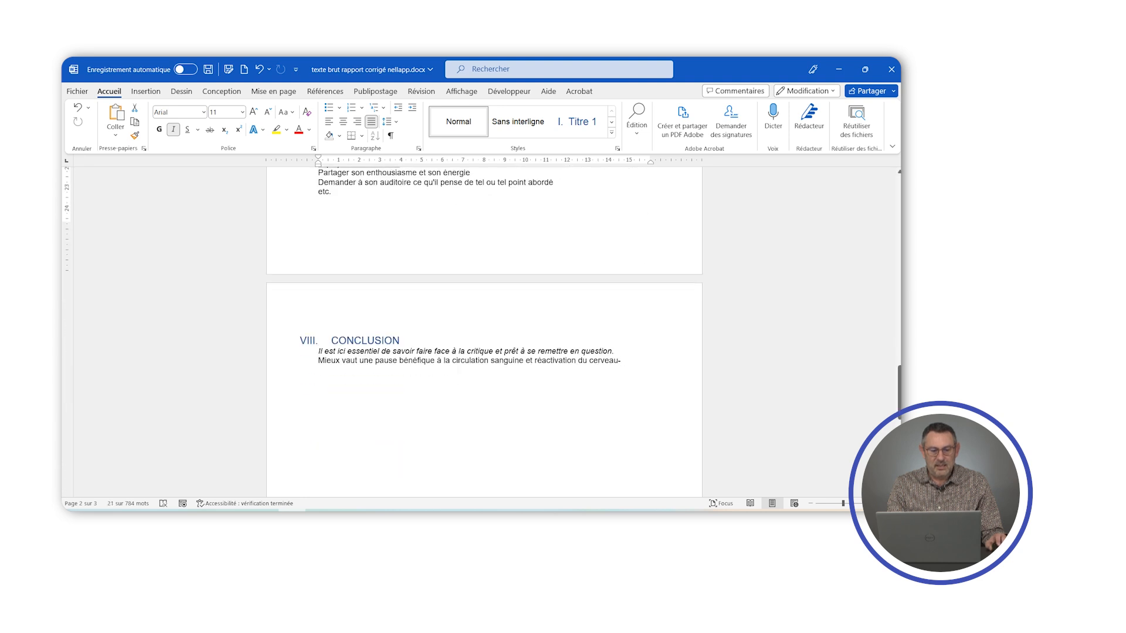
pyautogui.scroll(20, 484, 328)
pyautogui.scroll(10, 484, 331)
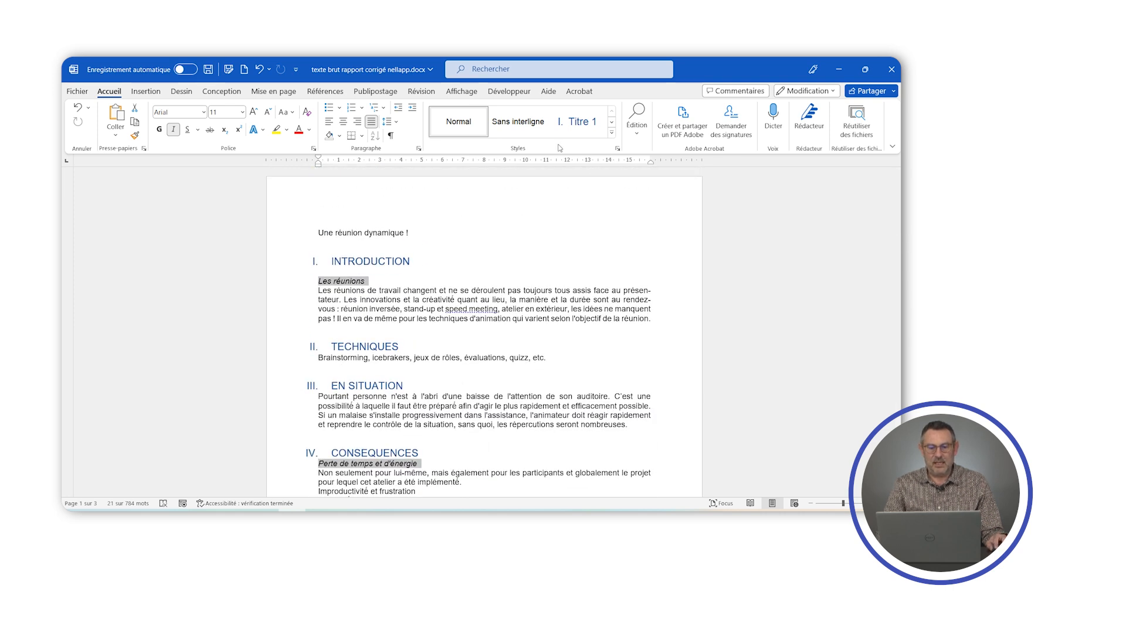
pyautogui.click(576, 133)
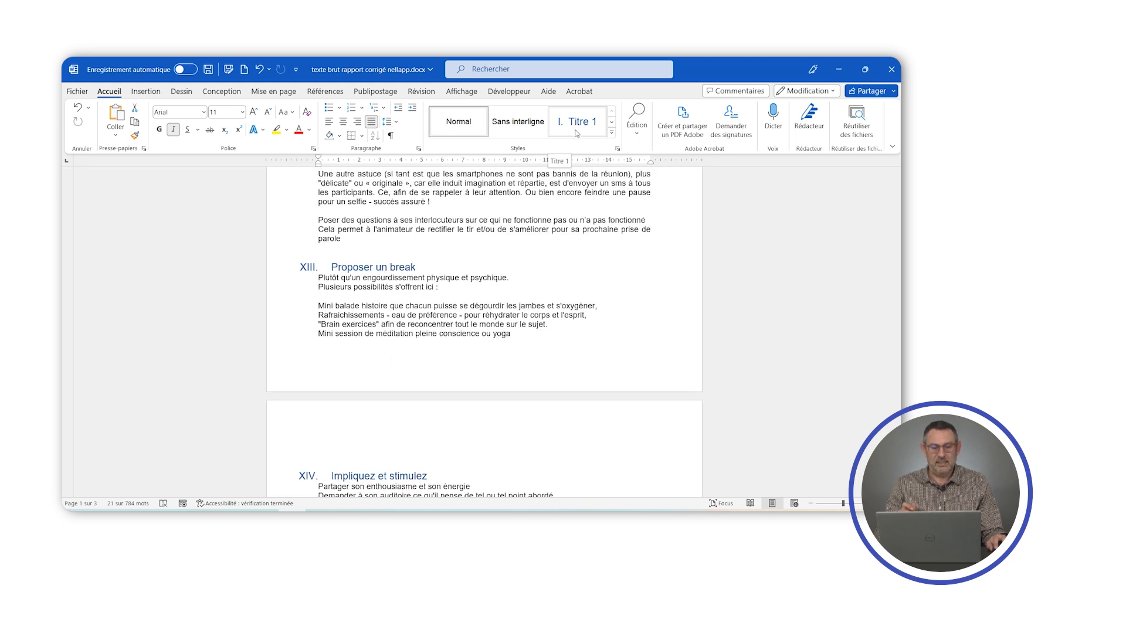
pyautogui.hotkey('ctrl', 'z')
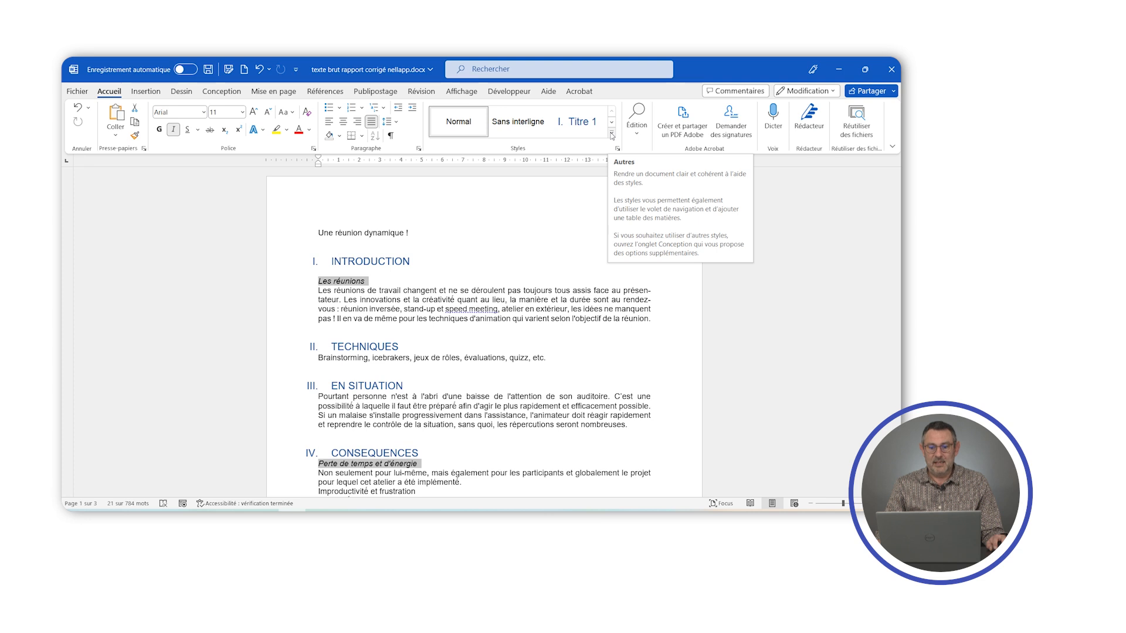
pyautogui.click(611, 135)
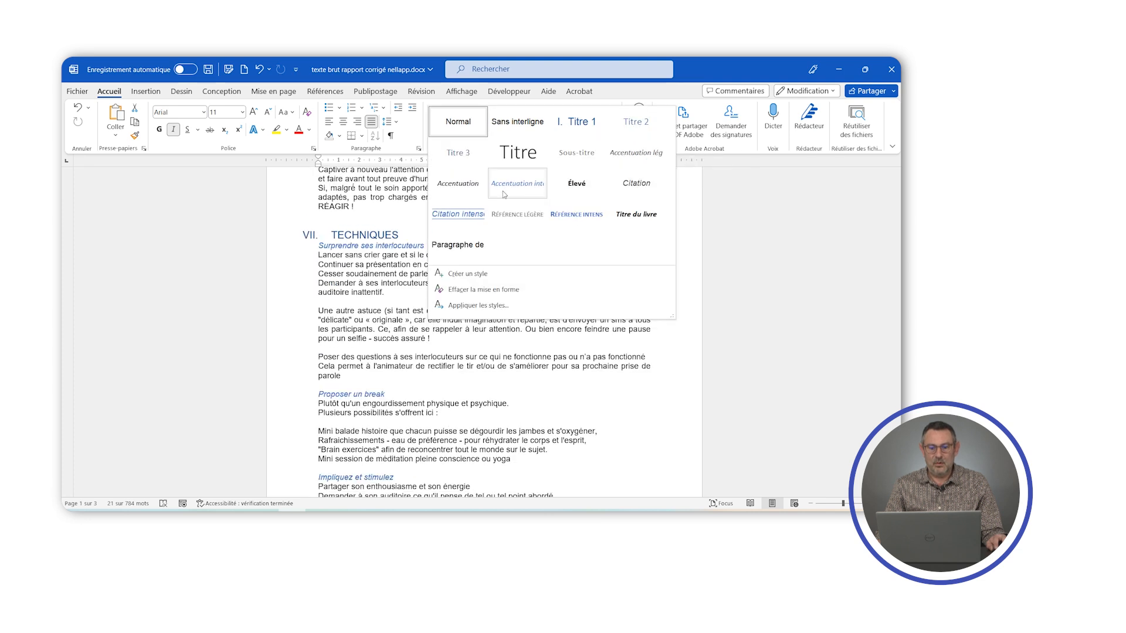
pyautogui.click(640, 124)
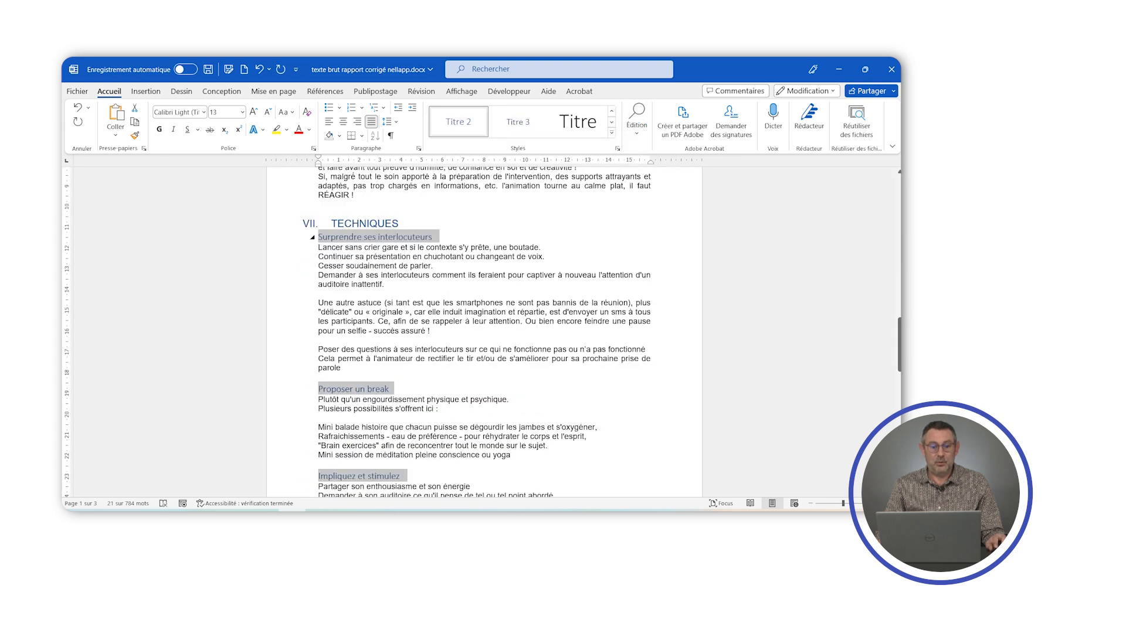
# - Modify the Titre 2 style to use the Arial font at size 11
pyautogui.scroll(15, 484, 334)
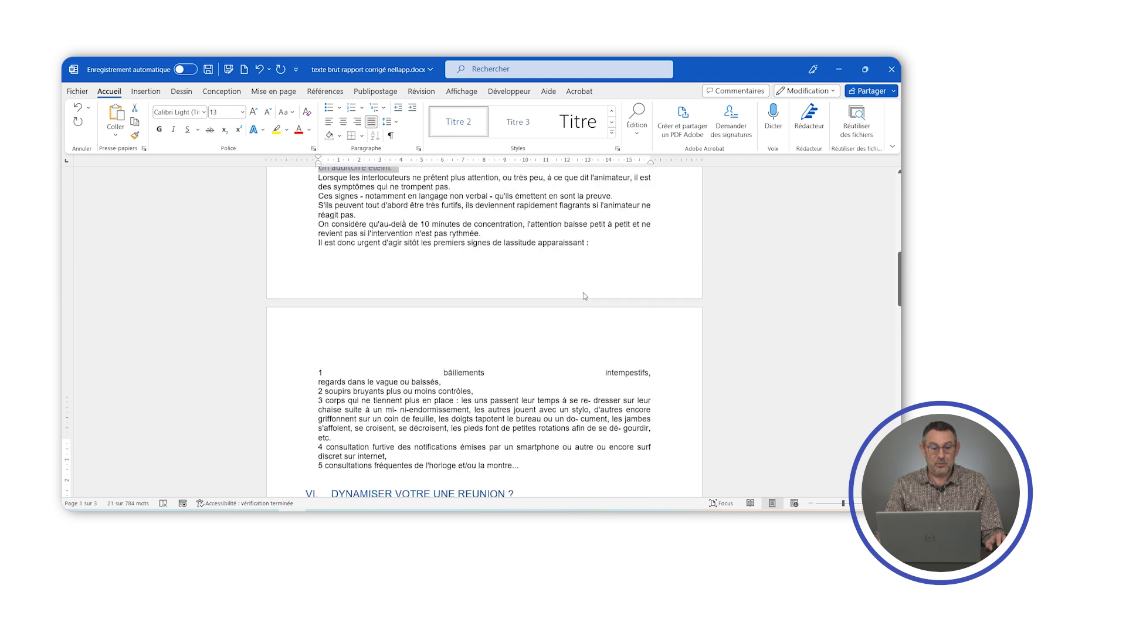
pyautogui.scroll(4, 485, 334)
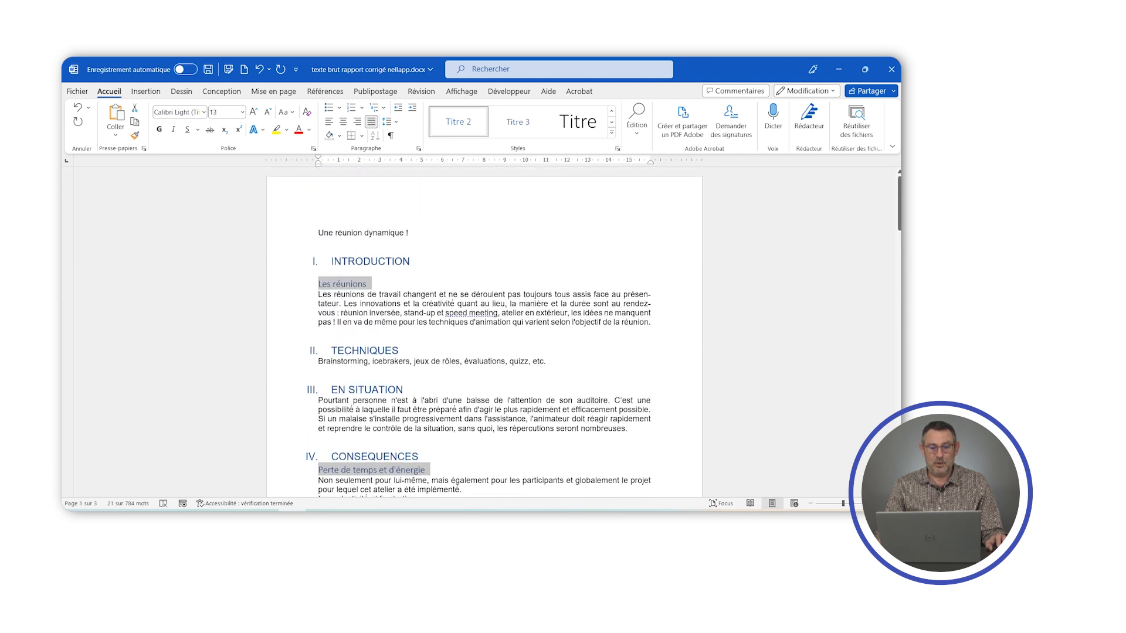
pyautogui.rightClick(451, 119)
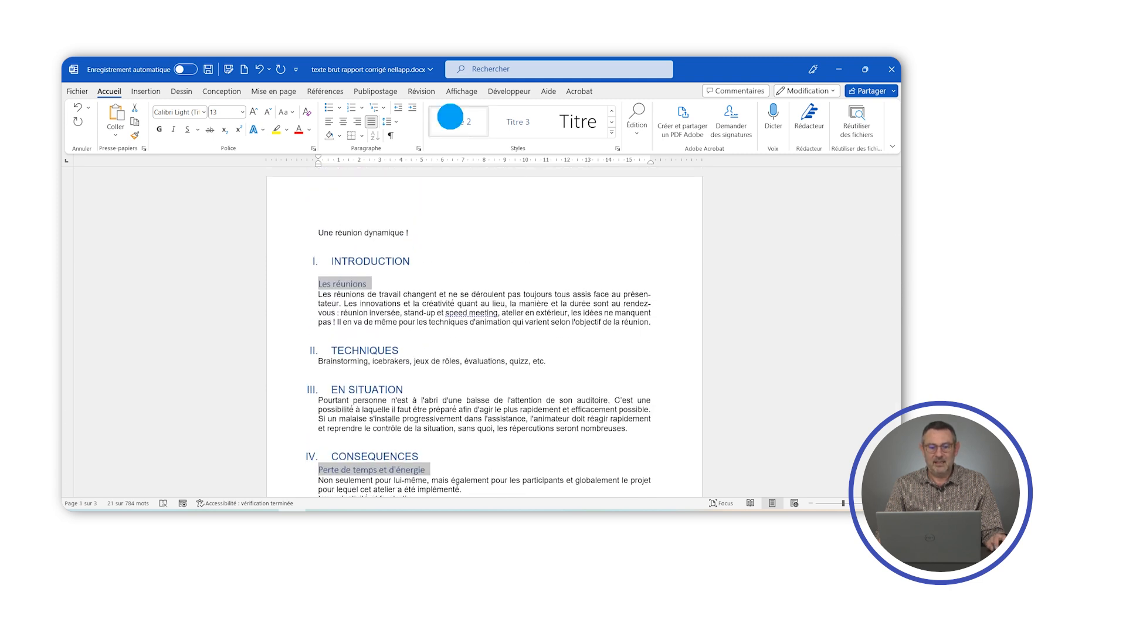
pyautogui.click(482, 142)
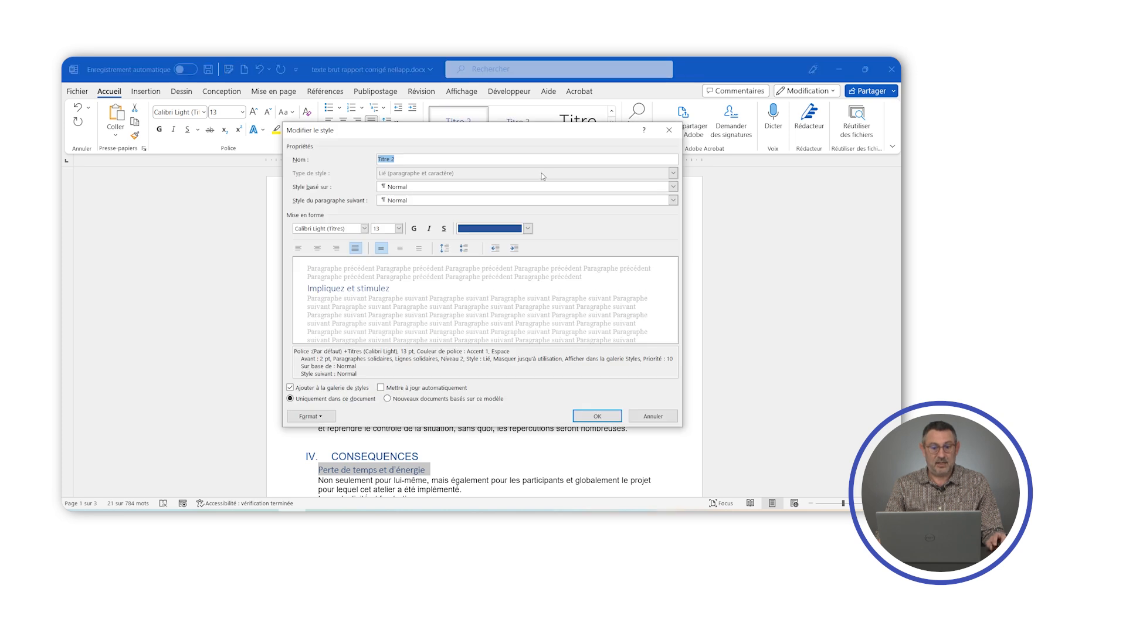
pyautogui.click(364, 228)
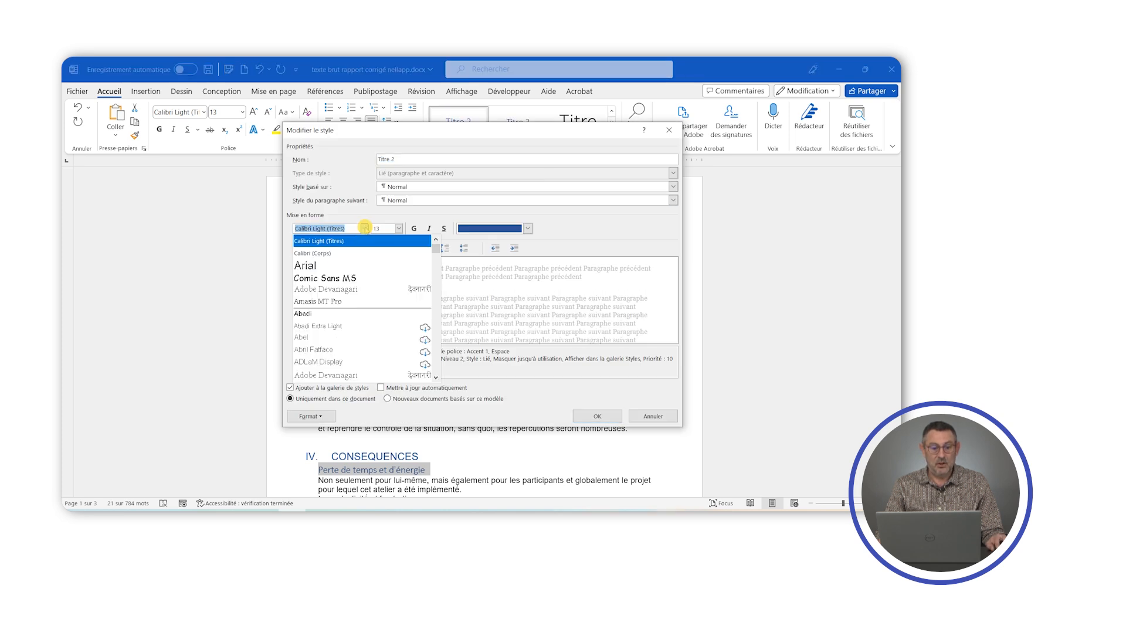
pyautogui.click(305, 267)
pyautogui.click(399, 229)
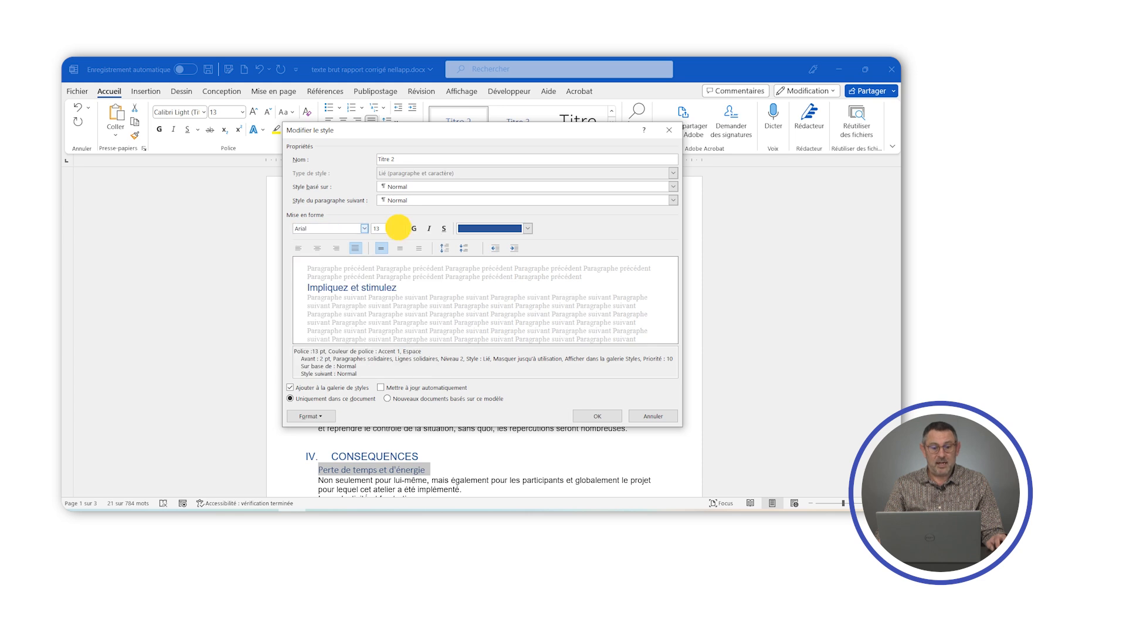
pyautogui.click(384, 261)
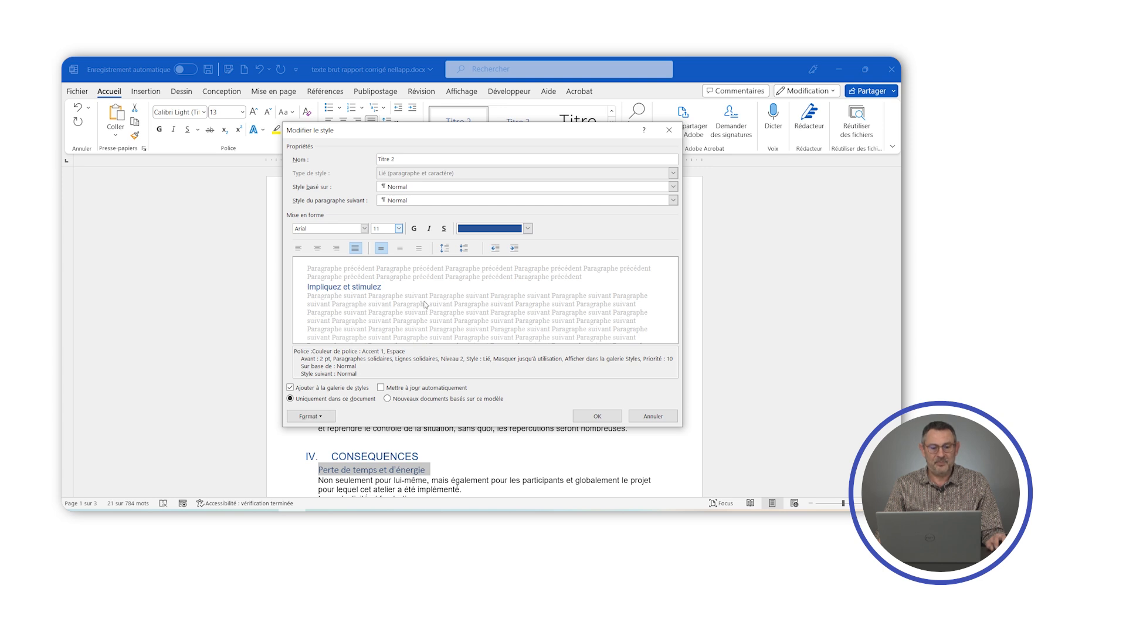
# - Add lettered numbering in the a), b), c) format to the Titre 2 style and save the style
pyautogui.click(306, 418)
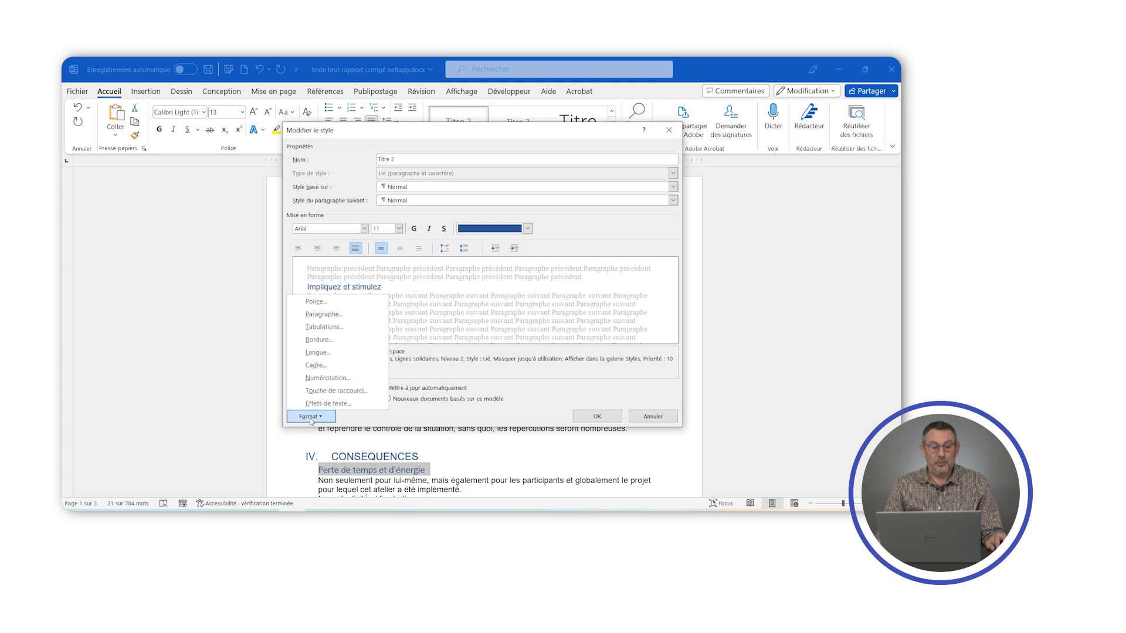
pyautogui.click(327, 378)
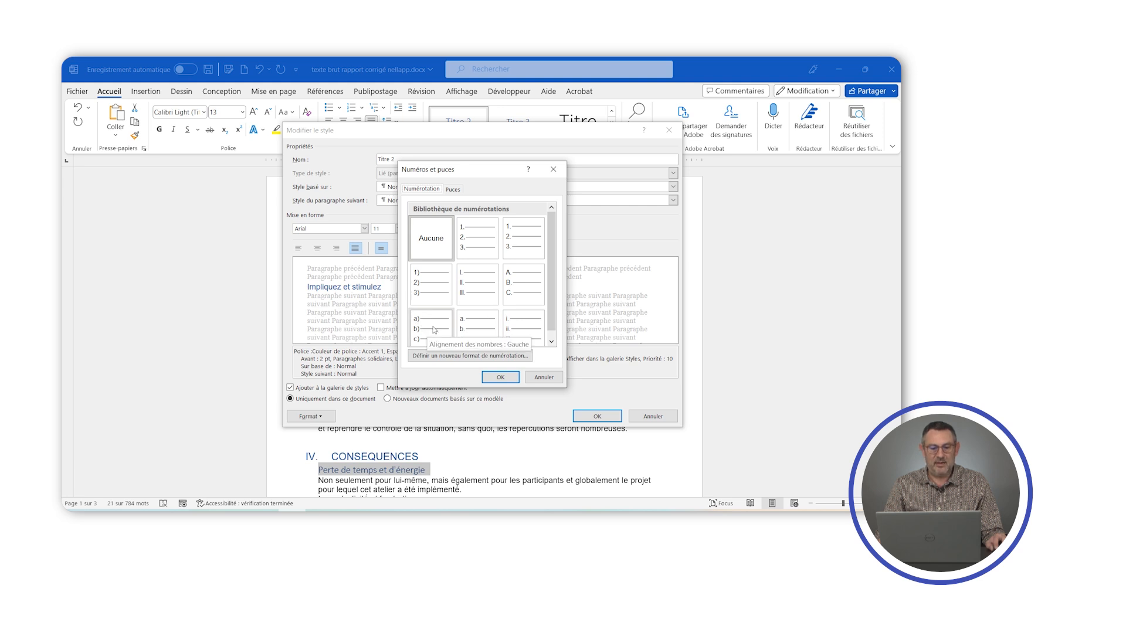
pyautogui.click(434, 329)
pyautogui.click(500, 379)
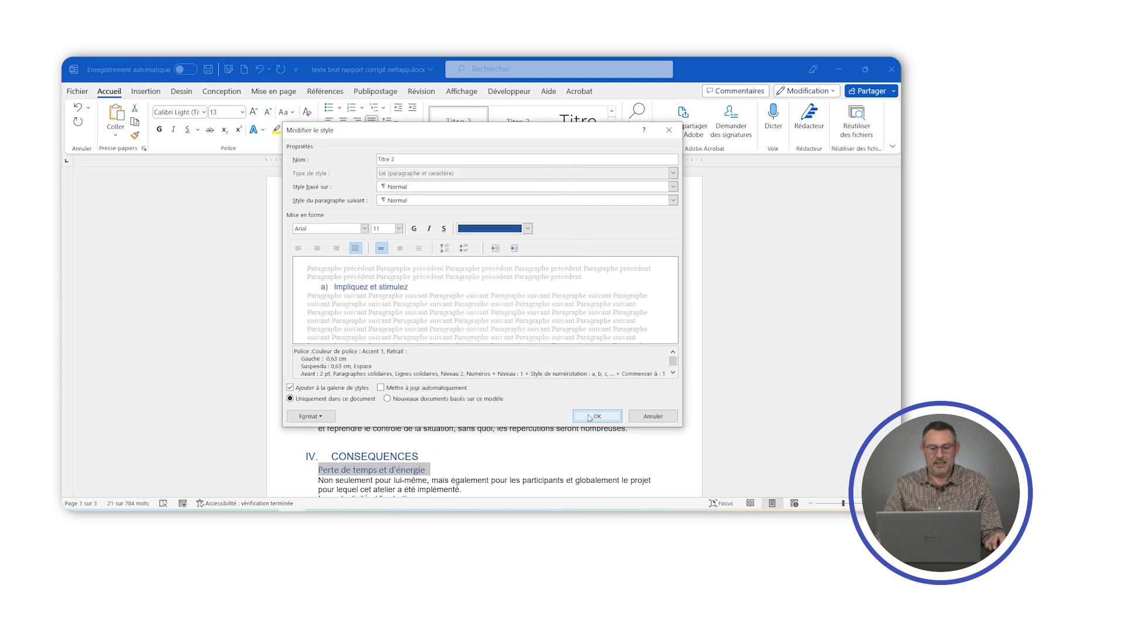
pyautogui.click(589, 417)
# - Restart the subheading lettering at a) from "Surprendre ses interlocuteurs" in the second TECHNIQUES section
pyautogui.scroll(-3, 534, 319)
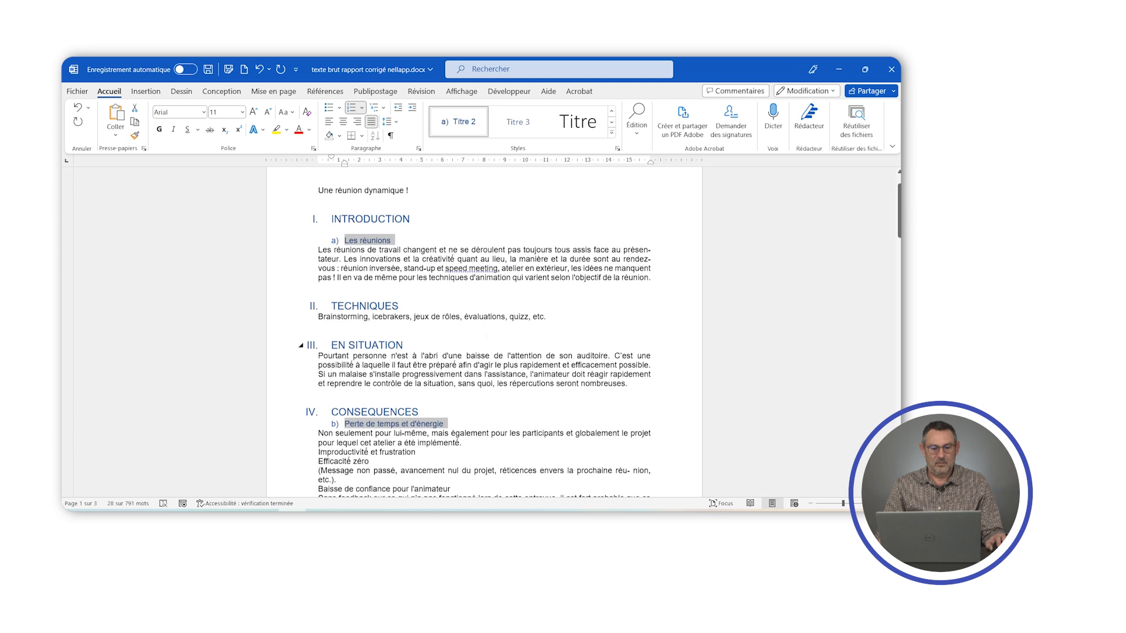
pyautogui.click(534, 320)
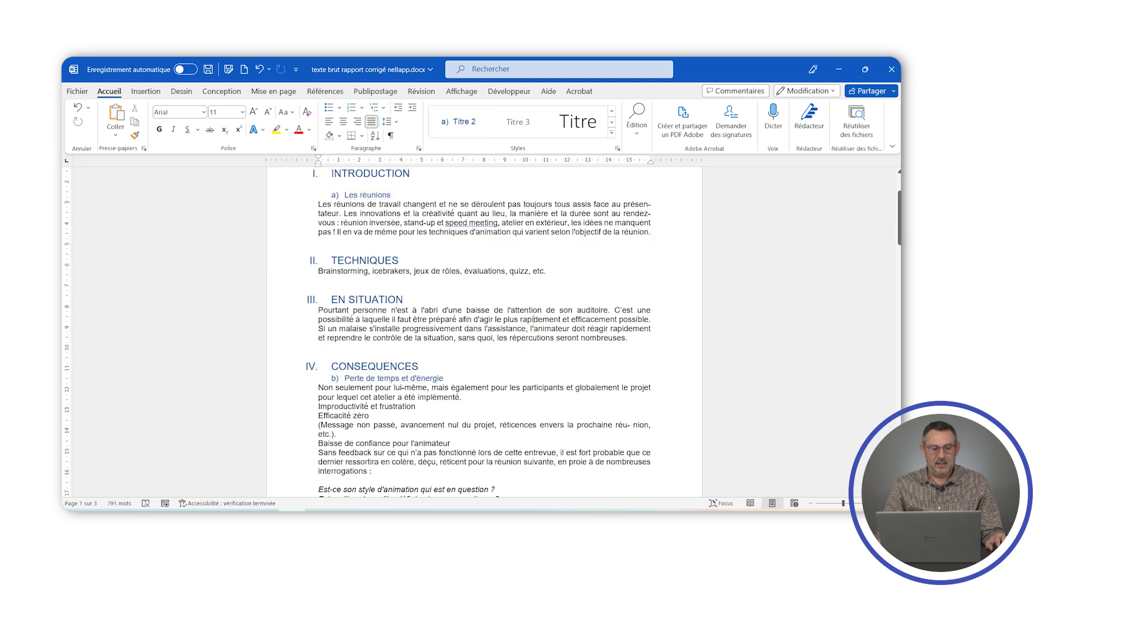
pyautogui.scroll(-7, 534, 320)
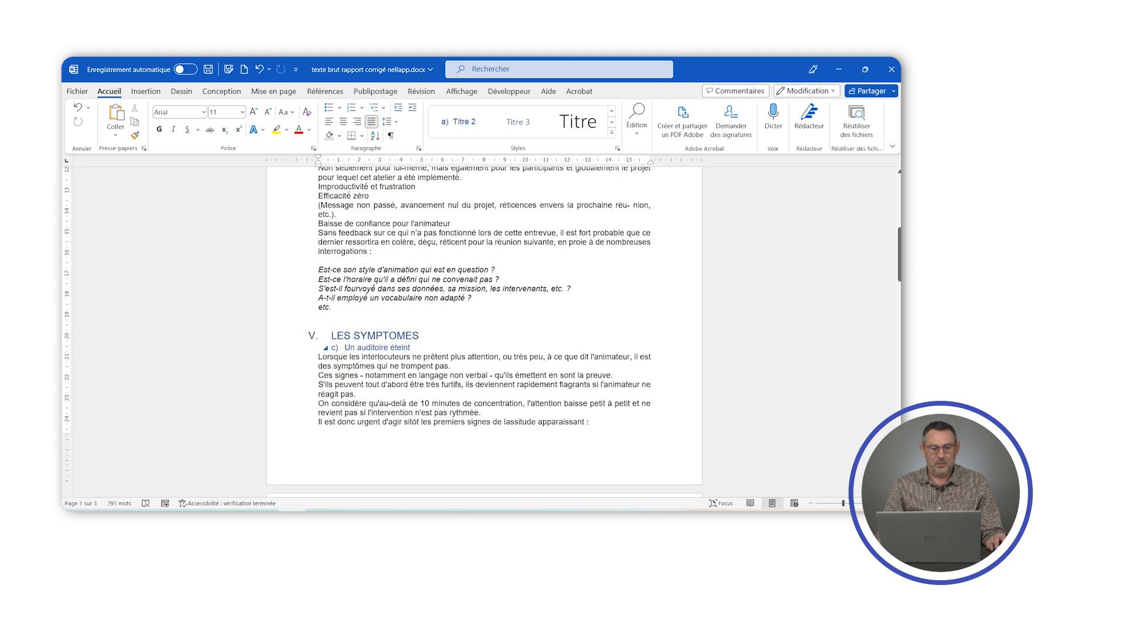
pyautogui.scroll(10, 484, 328)
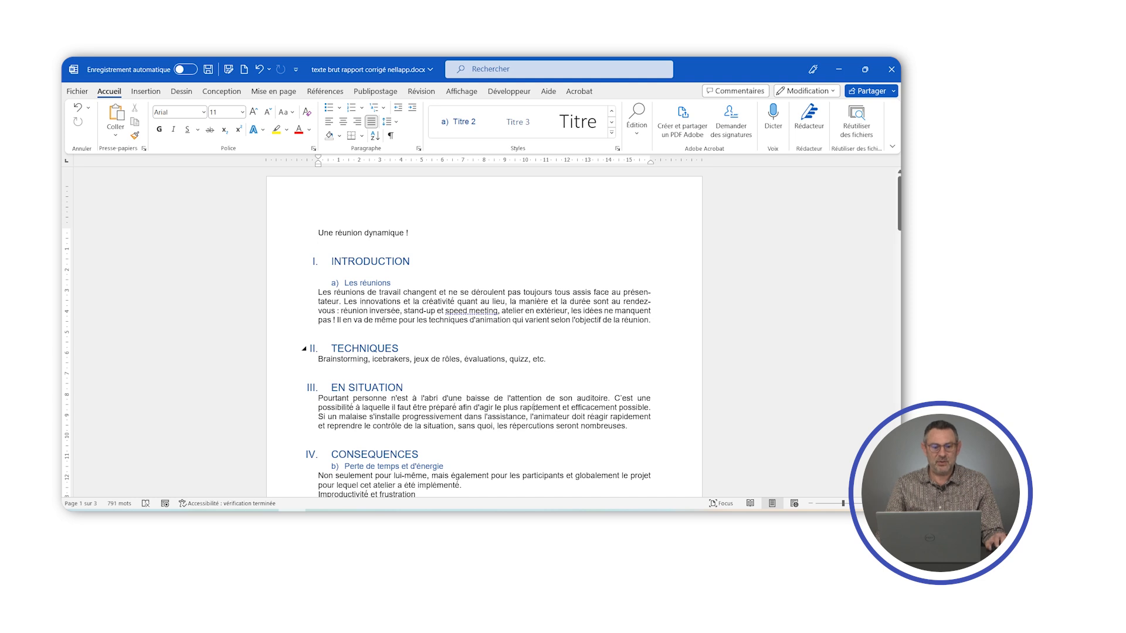
pyautogui.scroll(-10, 484, 333)
pyautogui.scroll(-14, 485, 333)
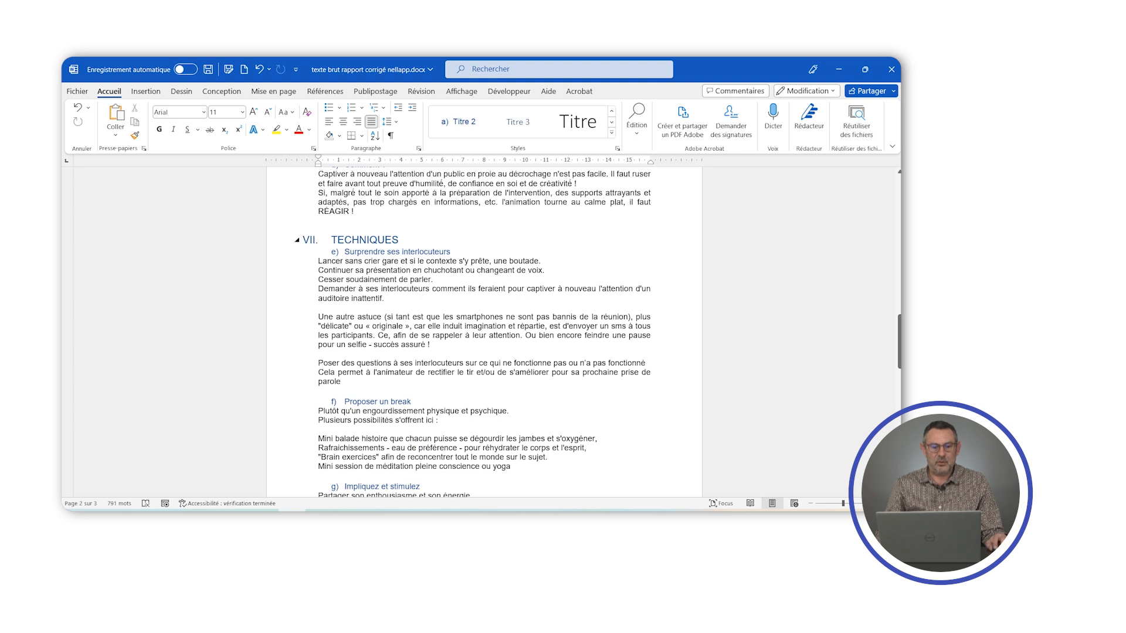
pyautogui.moveTo(297, 240)
pyautogui.rightClick(333, 252)
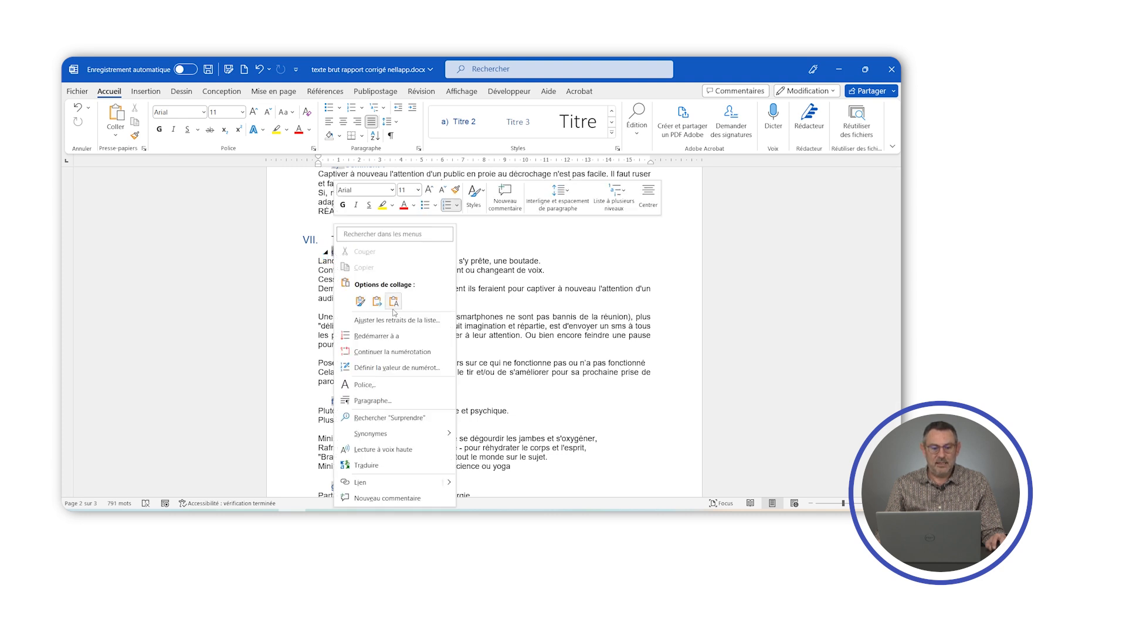
pyautogui.click(382, 337)
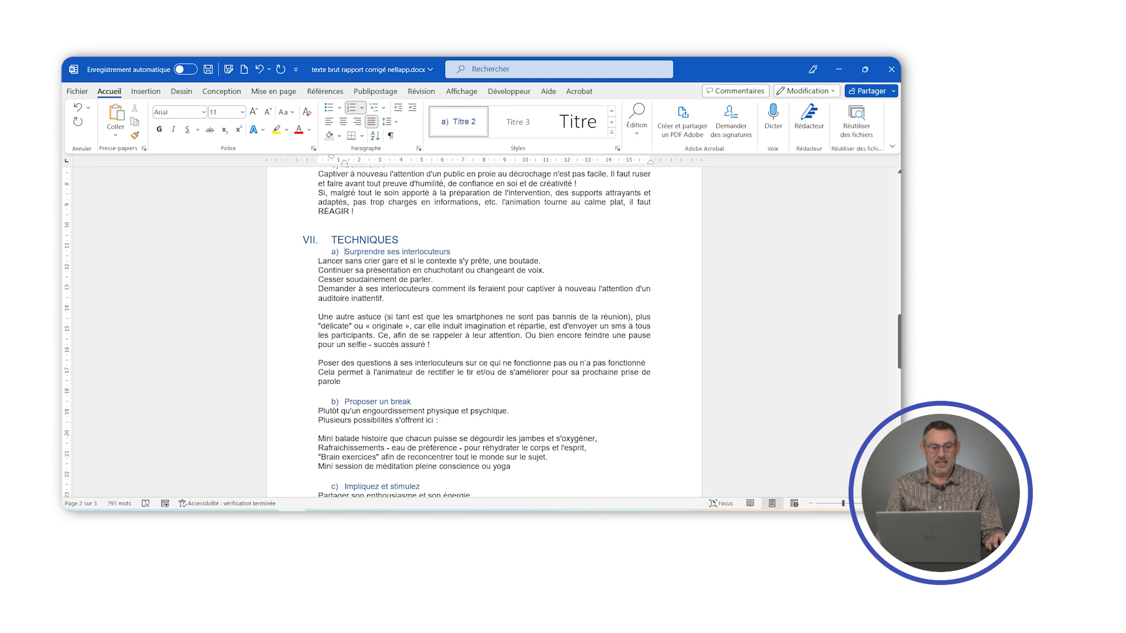
# - Check the subheading lettering in the second TECHNIQUES section and return to the start of the document
pyautogui.scroll(-3, 484, 331)
pyautogui.scroll(-10, 484, 331)
pyautogui.scroll(10, 484, 331)
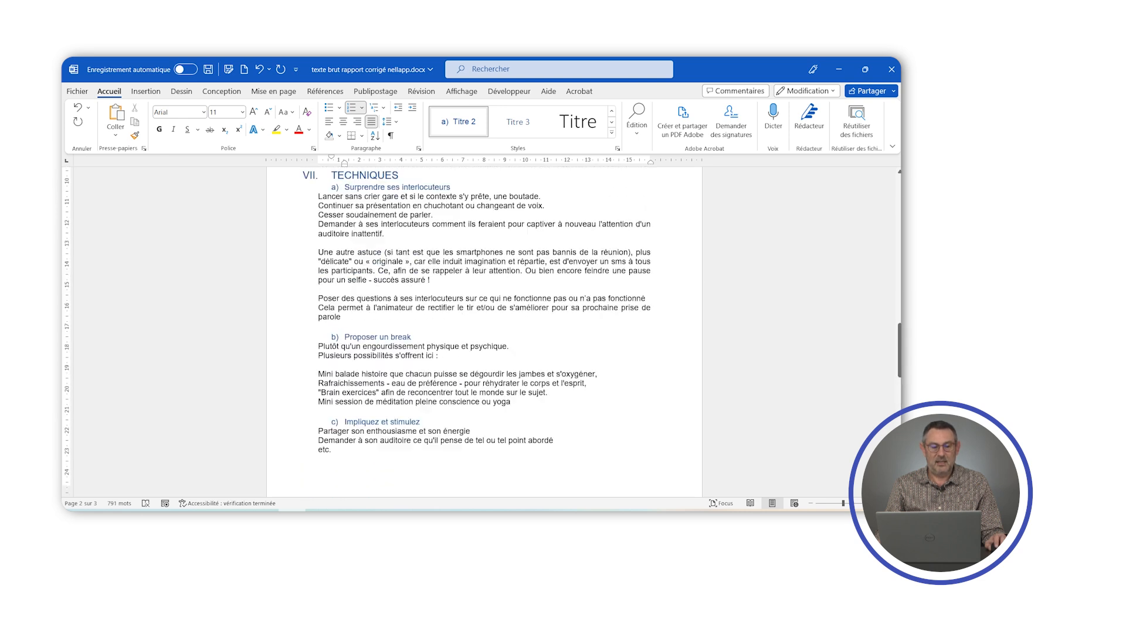
pyautogui.scroll(1, 430, 262)
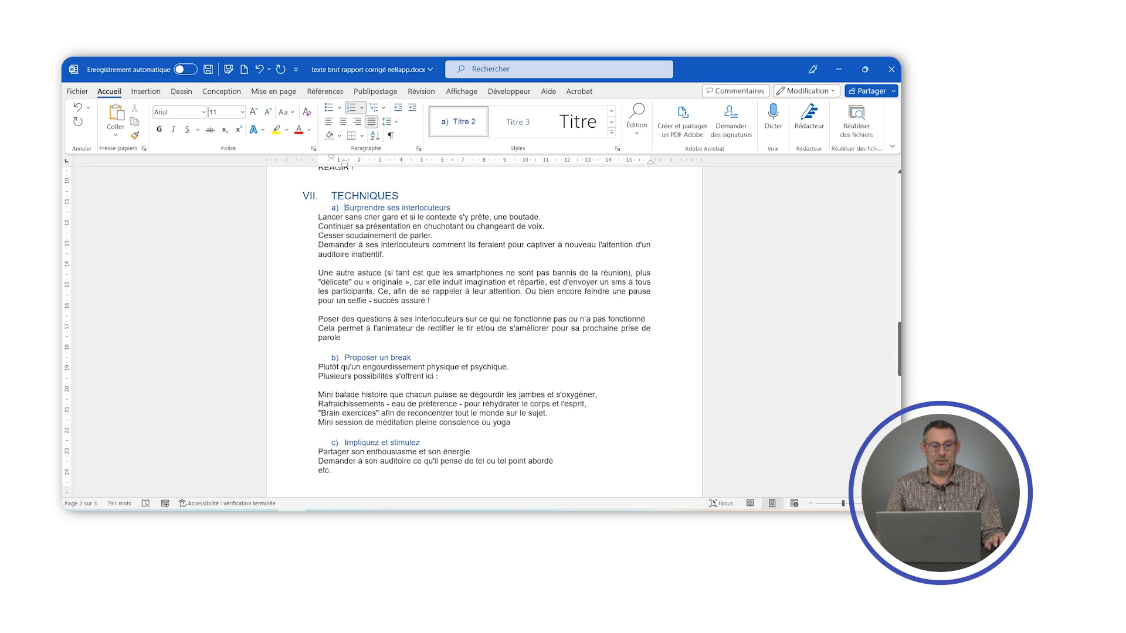
pyautogui.scroll(4, 449, 292)
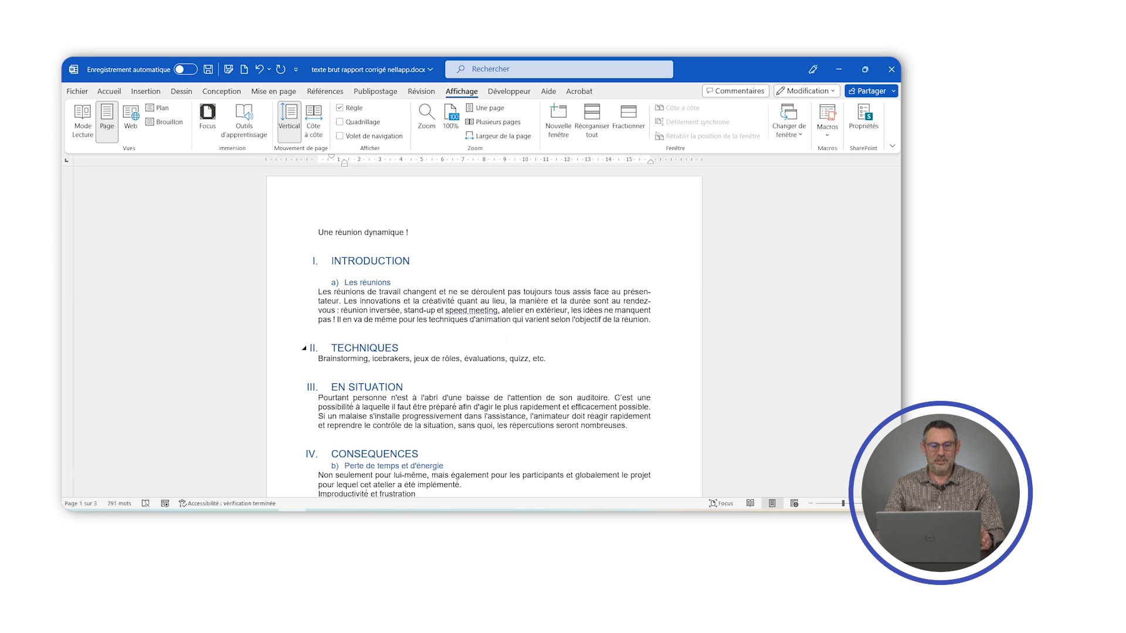
# - Show the navigation pane and use it to jump to TECHNIQUES, LES SYMPTOMES and "Surprendre ses interlocuteurs"
pyautogui.click(110, 92)
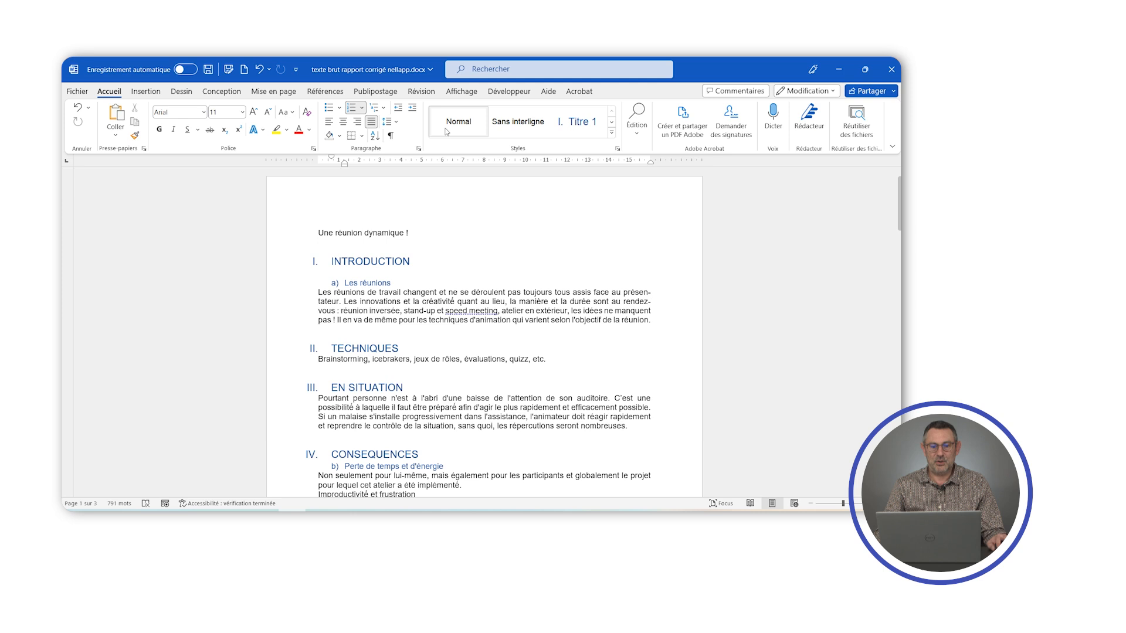
pyautogui.click(462, 92)
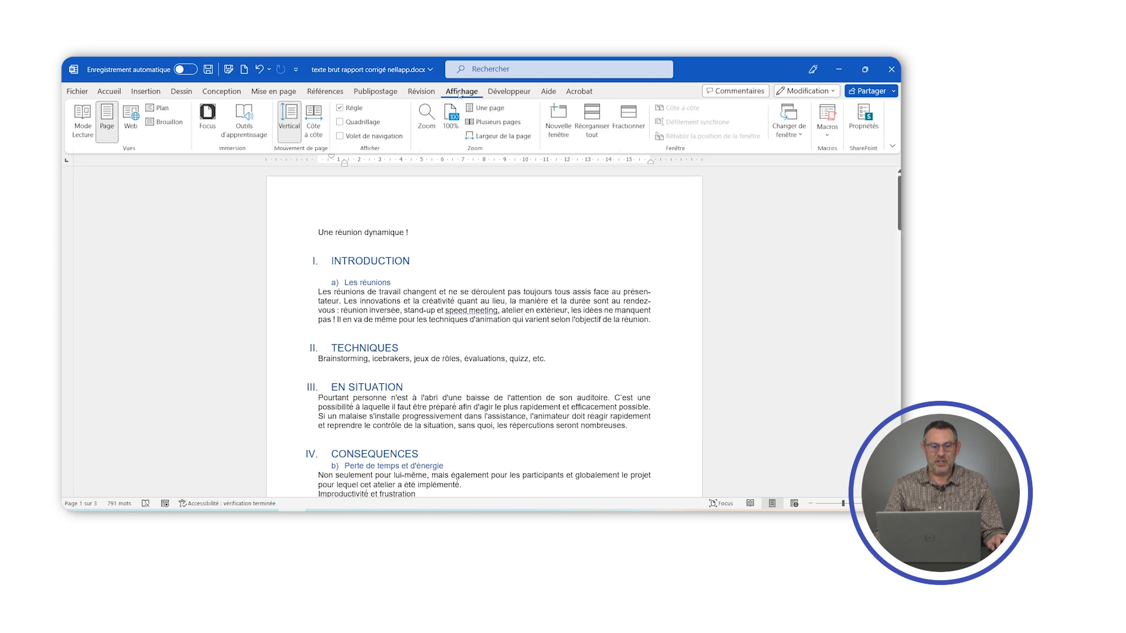
pyautogui.click(345, 140)
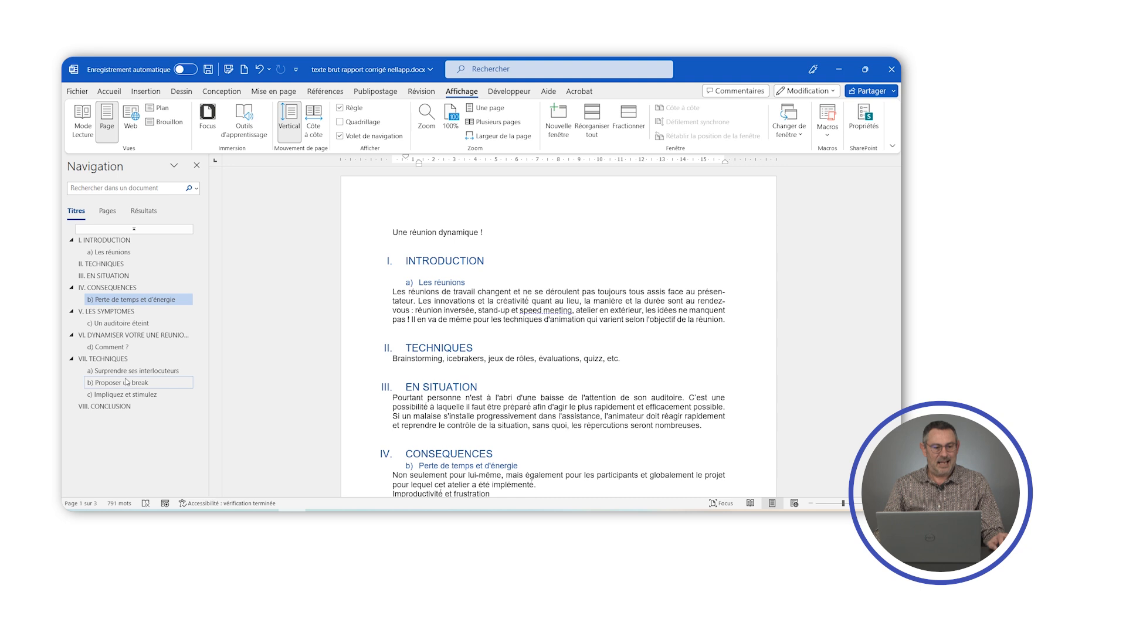
pyautogui.click(99, 265)
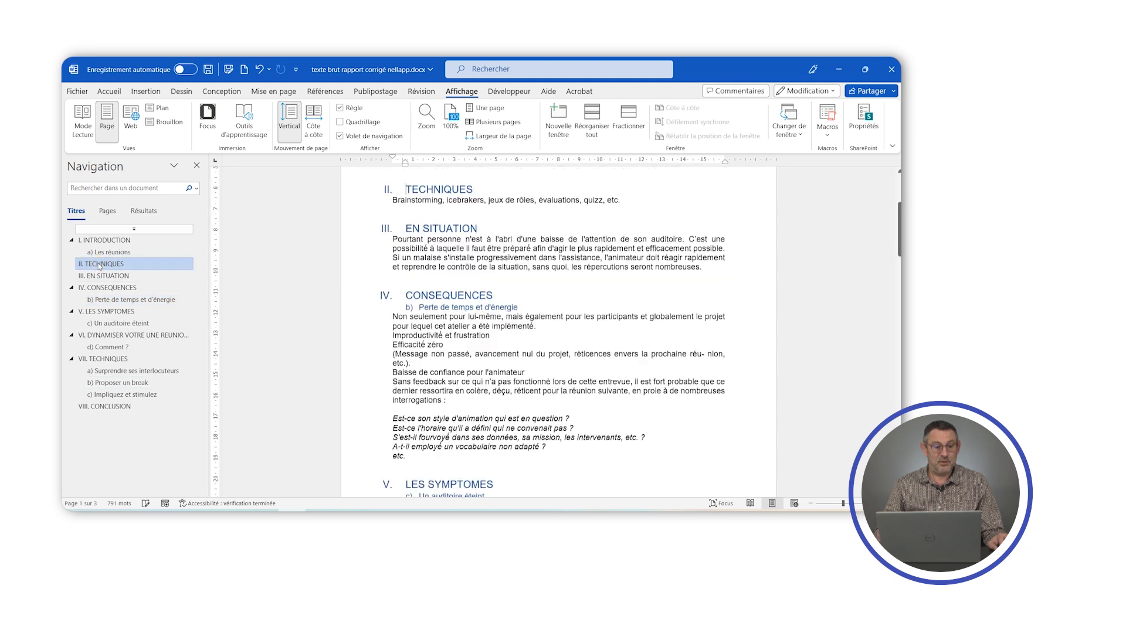
pyautogui.click(103, 312)
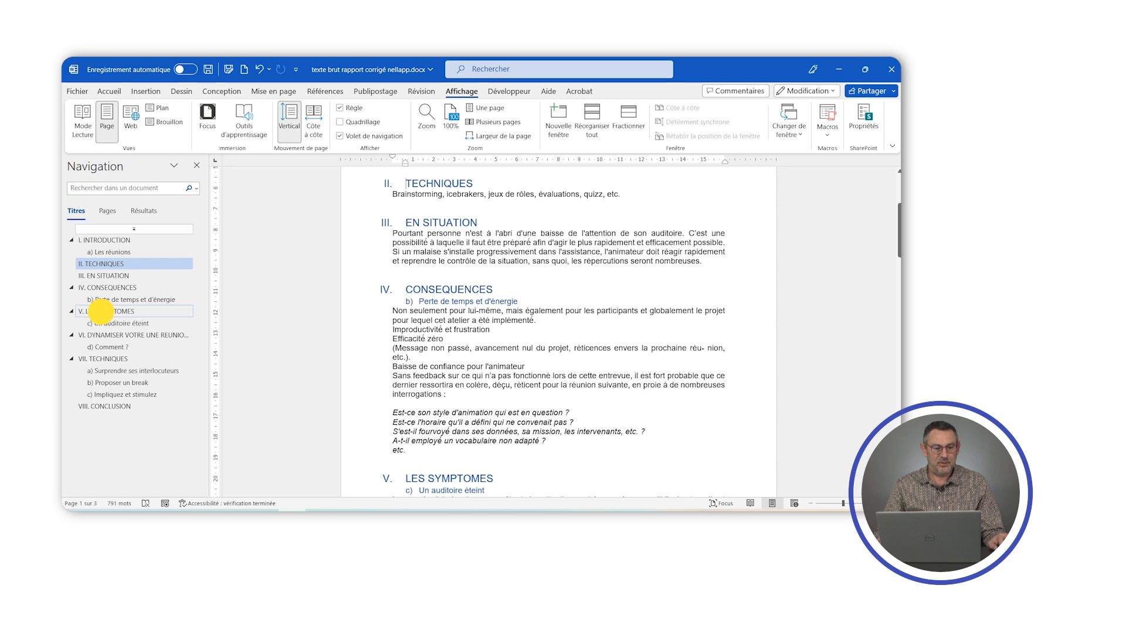
pyautogui.click(98, 377)
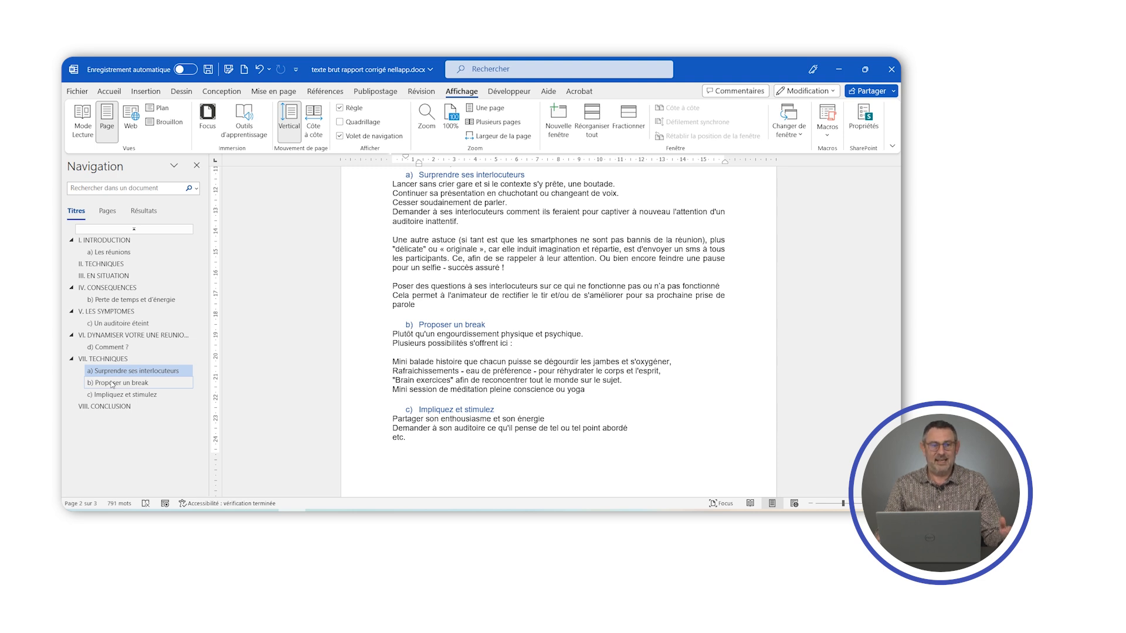
# - Browse between the start and end of the document with the heading outline displayed, and close the navigation pane
pyautogui.hotkey('ctrl', 'Home')
pyautogui.hotkey('ctrl', 'End')
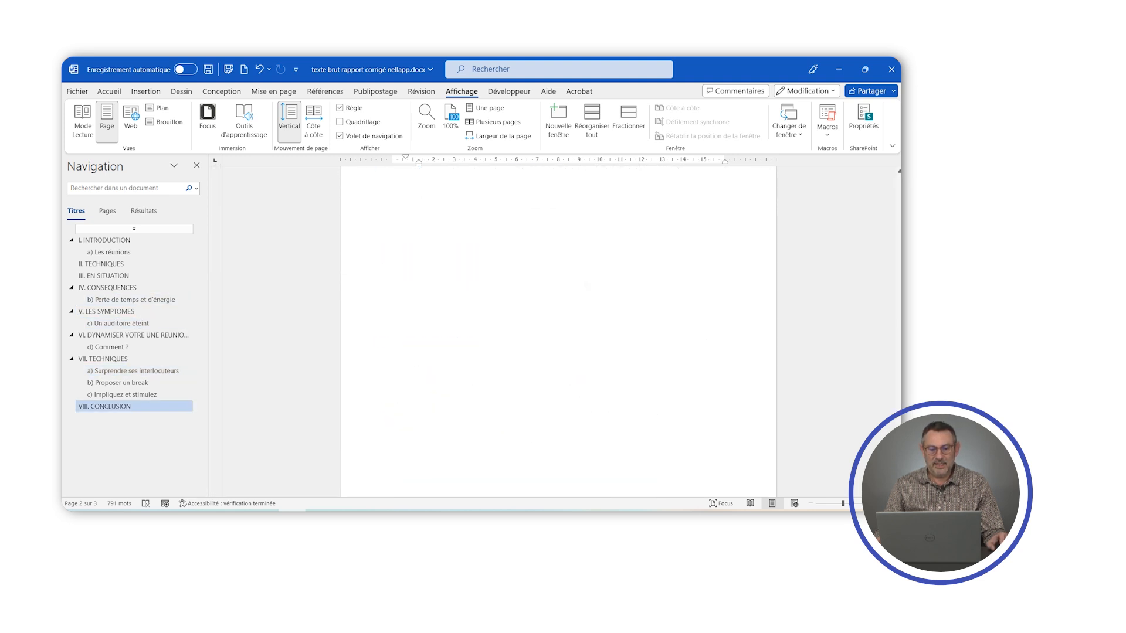
pyautogui.hotkey('ctrl', 'Home')
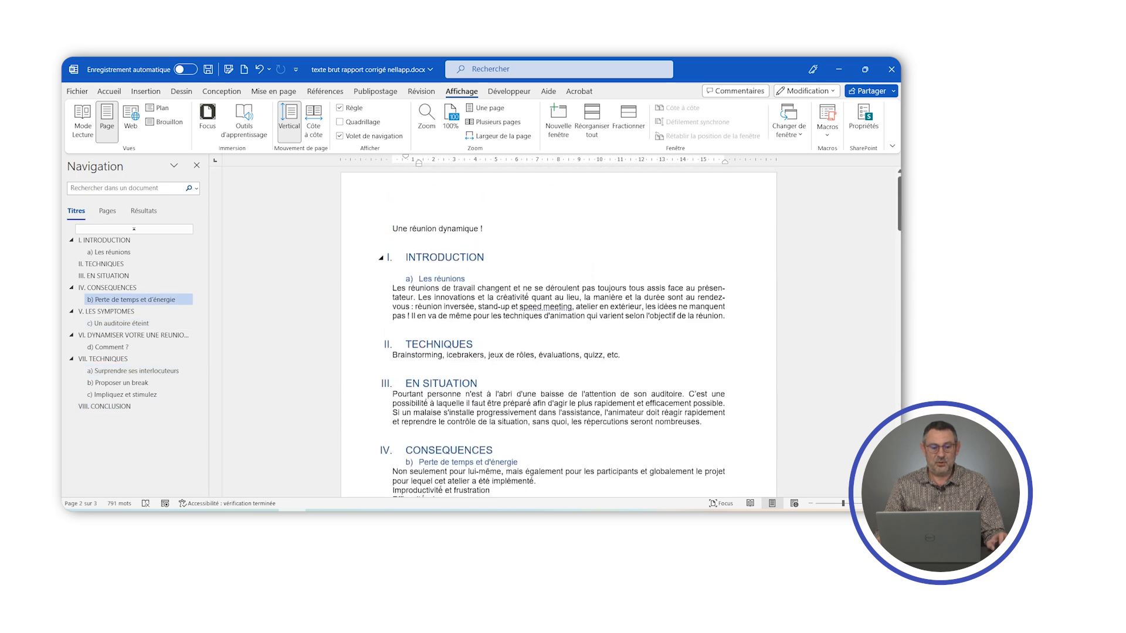
pyautogui.scroll(-13, 558, 331)
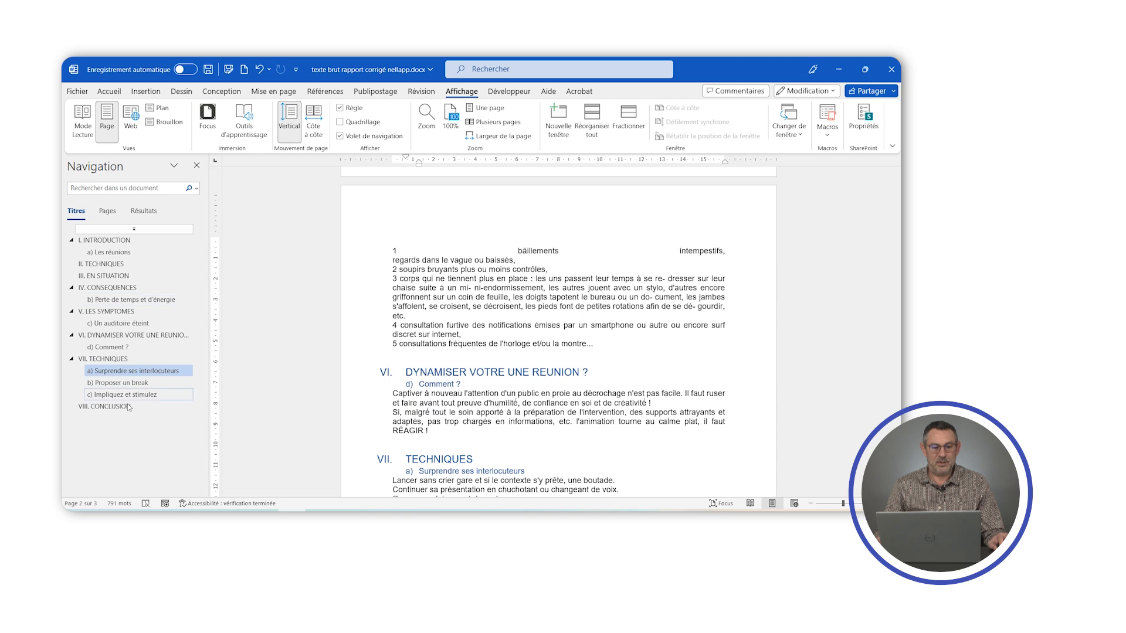
pyautogui.click(146, 365)
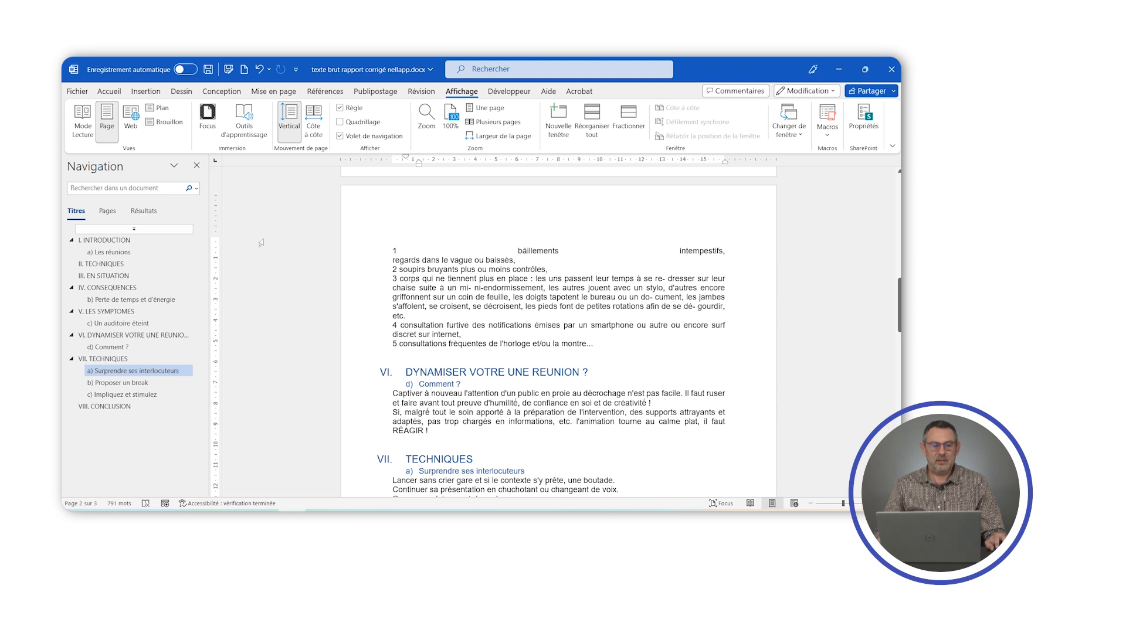
pyautogui.click(197, 166)
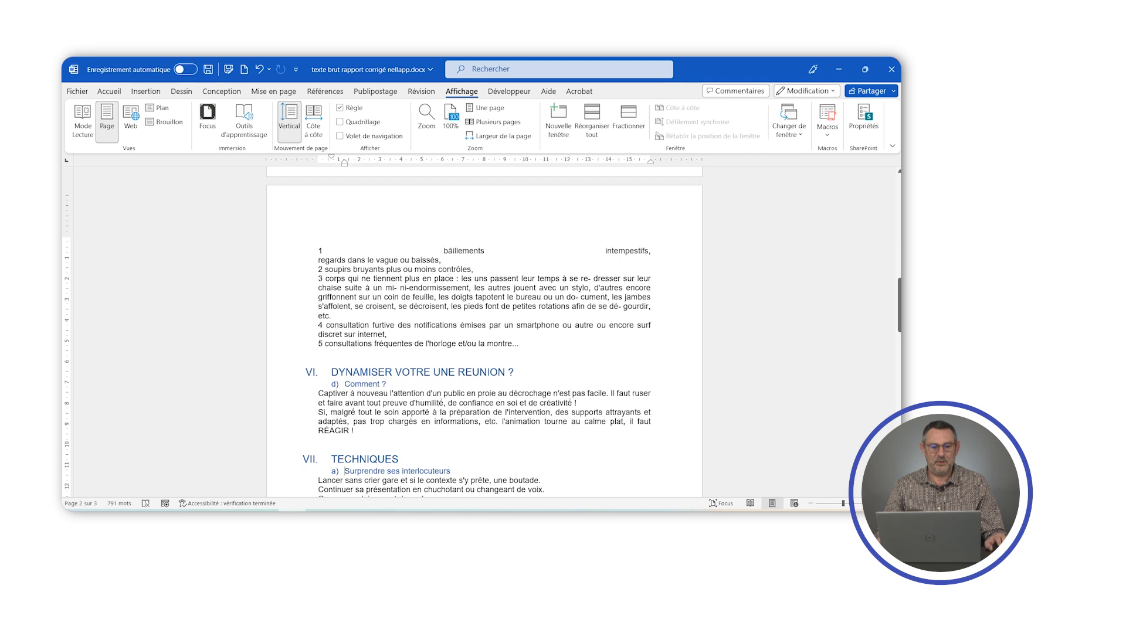
# - Collapse the text under the CONSEQUENCES heading and expand it again
pyautogui.scroll(-2, 482, 333)
pyautogui.scroll(7, 482, 333)
pyautogui.scroll(5, 482, 332)
pyautogui.scroll(-3, 482, 332)
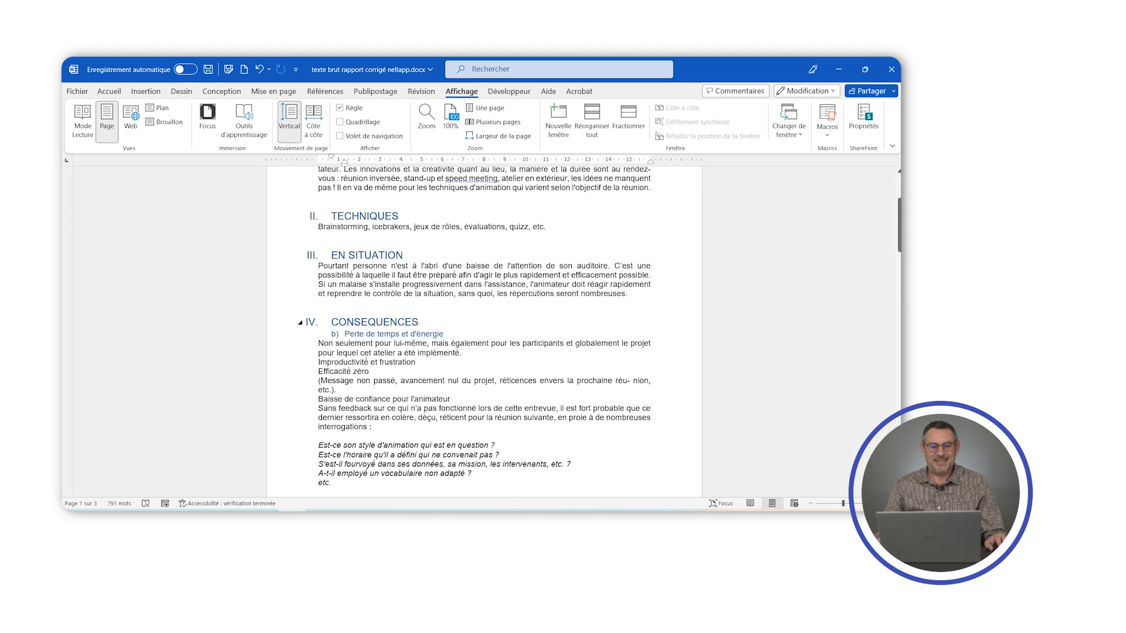
pyautogui.scroll(-2, 520, 324)
pyautogui.click(300, 280)
pyautogui.click(300, 280)
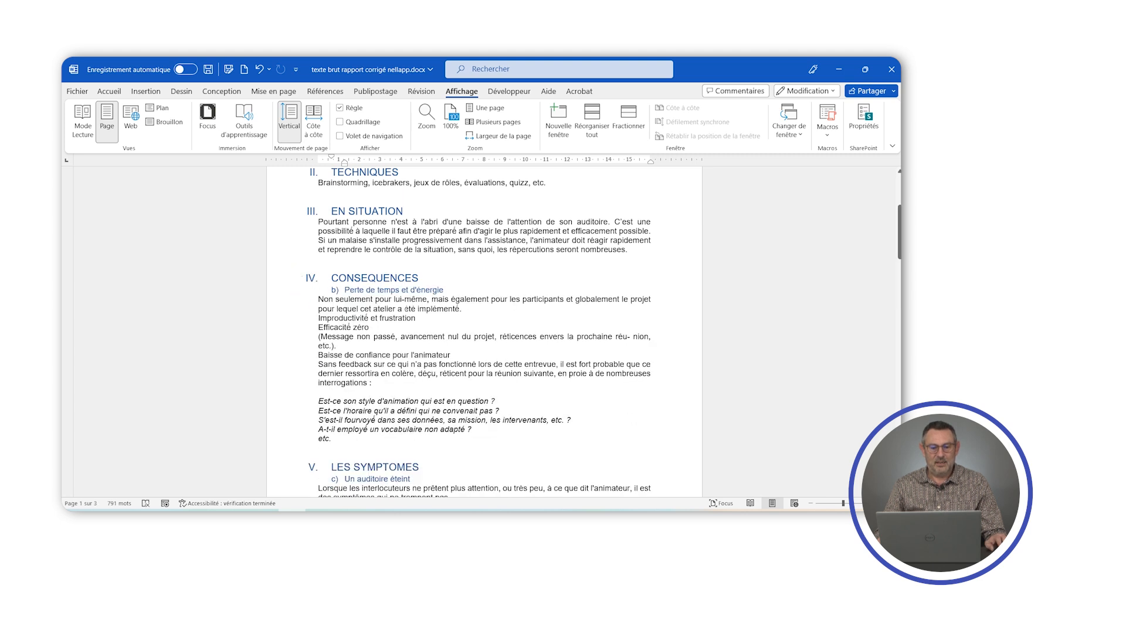
# - Collapse the text under subheadings a), b) and c) in the second TECHNIQUES section
pyautogui.scroll(-10, 405, 307)
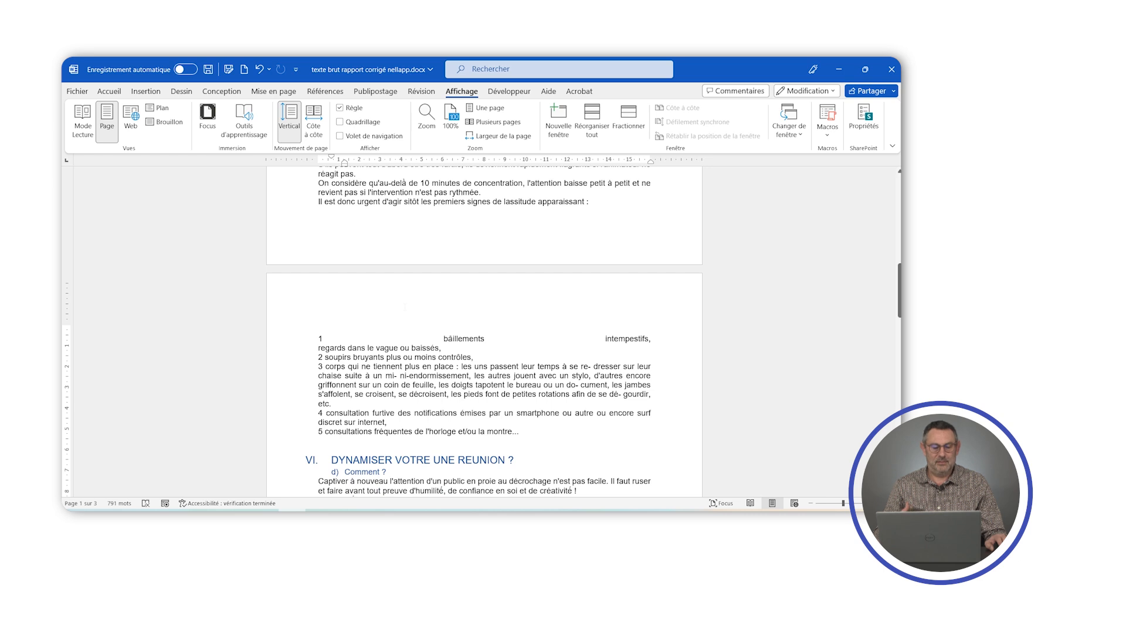
pyautogui.scroll(-3, 404, 307)
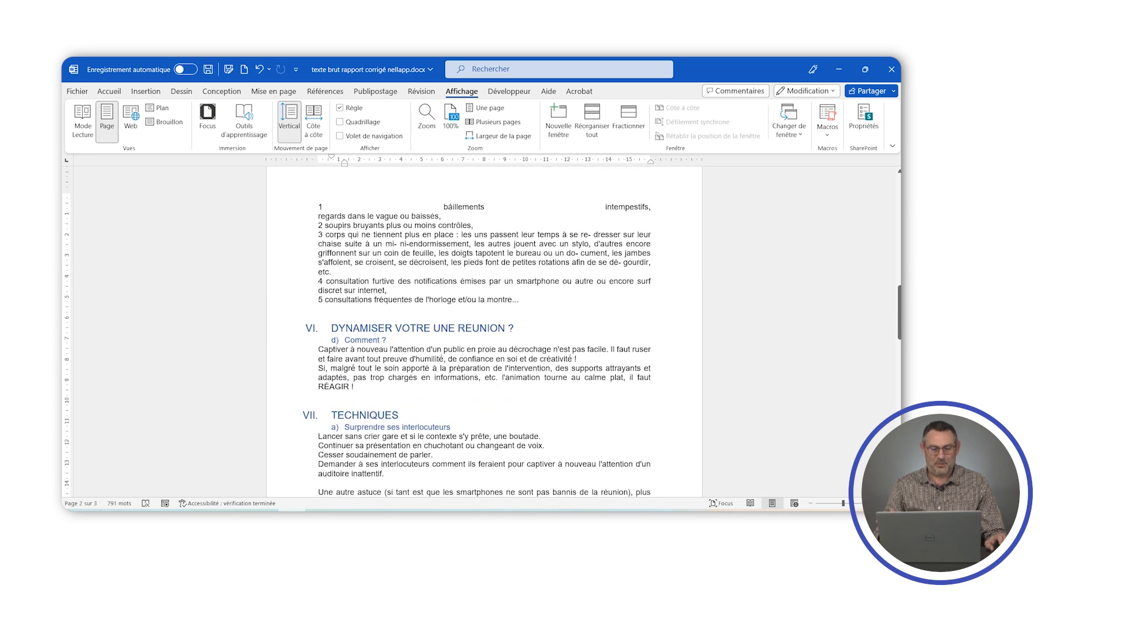
pyautogui.scroll(-5, 484, 331)
pyautogui.click(345, 207)
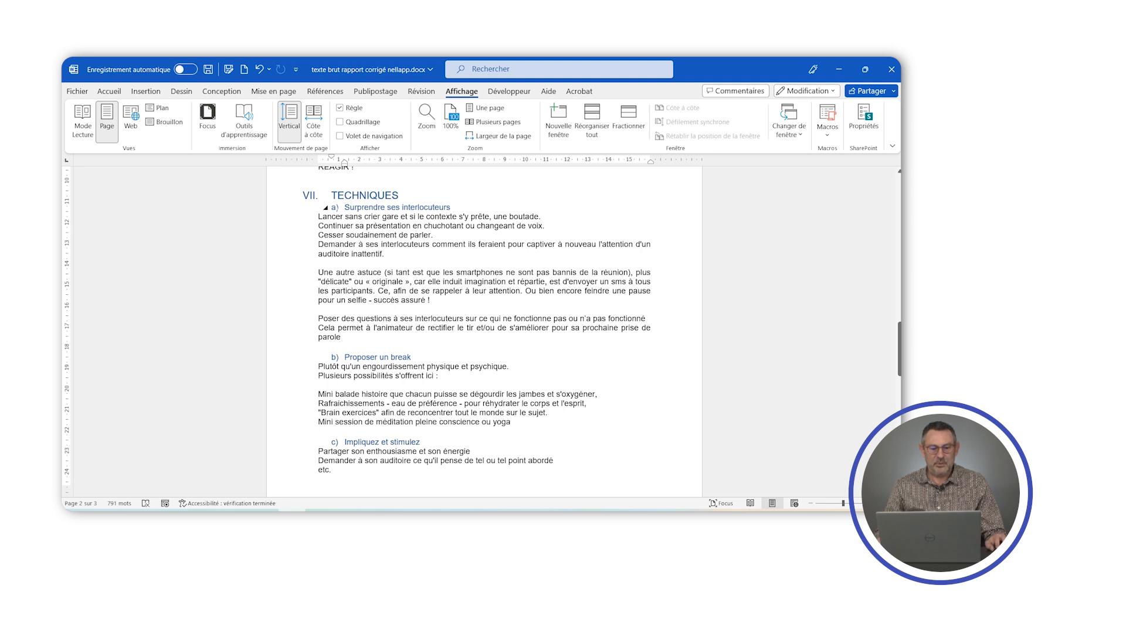
pyautogui.click(325, 208)
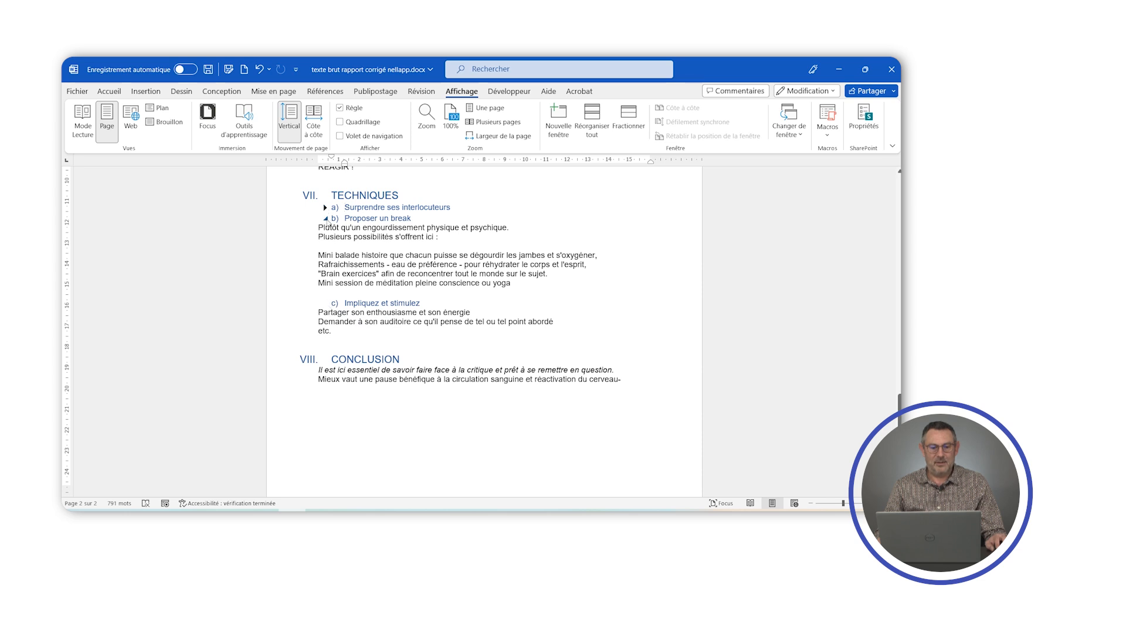
pyautogui.click(325, 219)
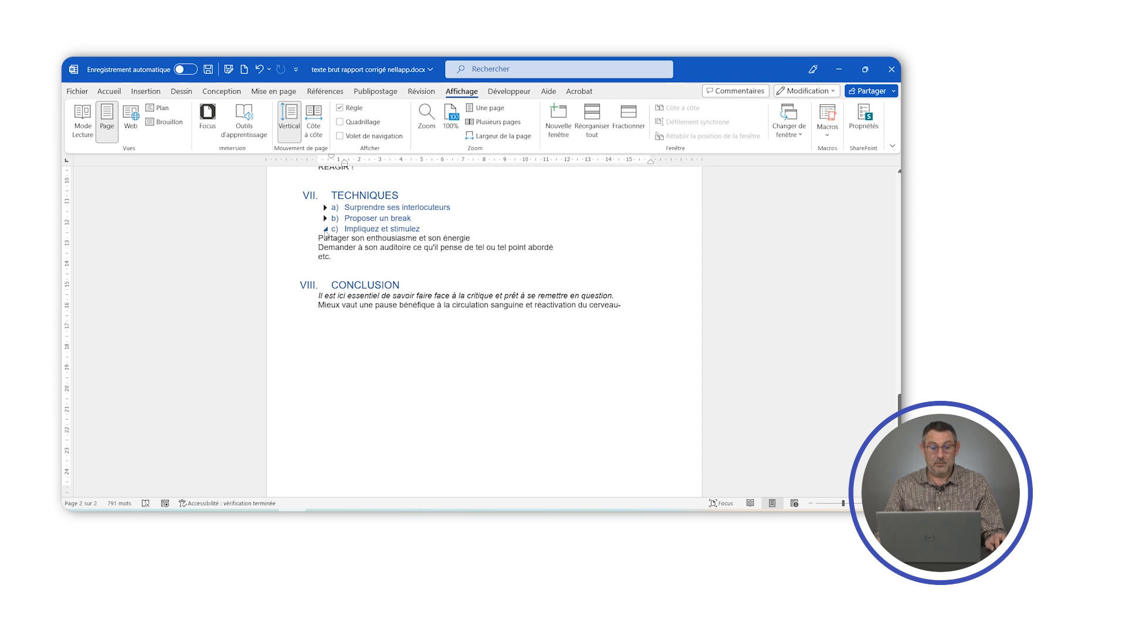
pyautogui.click(326, 229)
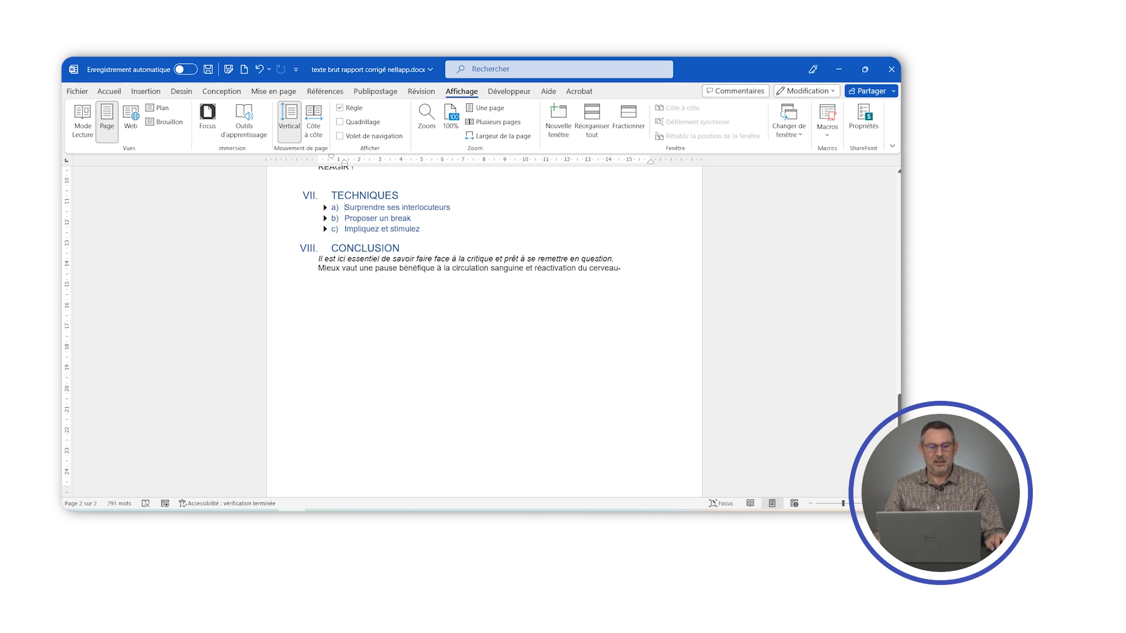
# - Expand the text under the three collapsed subheadings of the second TECHNIQUES section
pyautogui.click(325, 208)
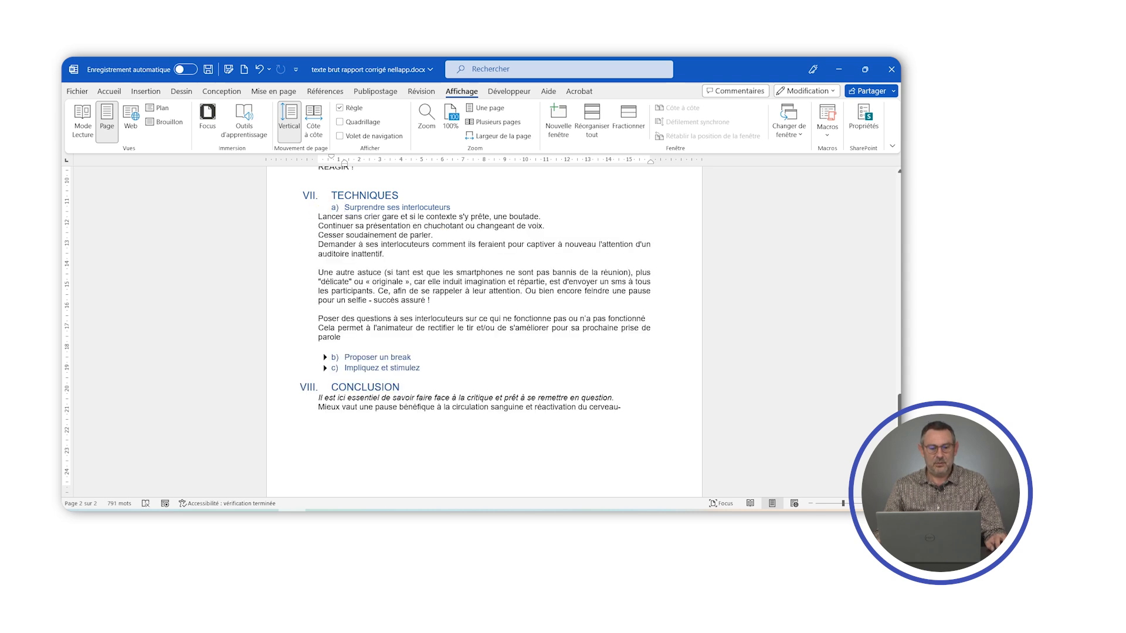
pyautogui.click(325, 357)
pyautogui.click(326, 443)
pyautogui.scroll(-3, 326, 442)
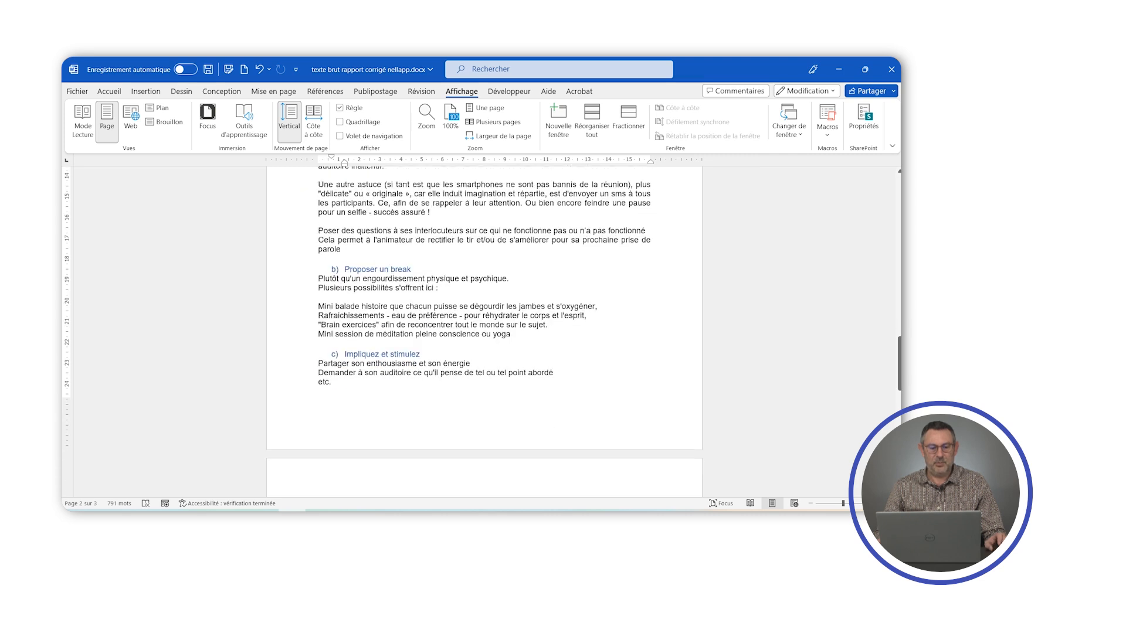
pyautogui.scroll(6, 345, 295)
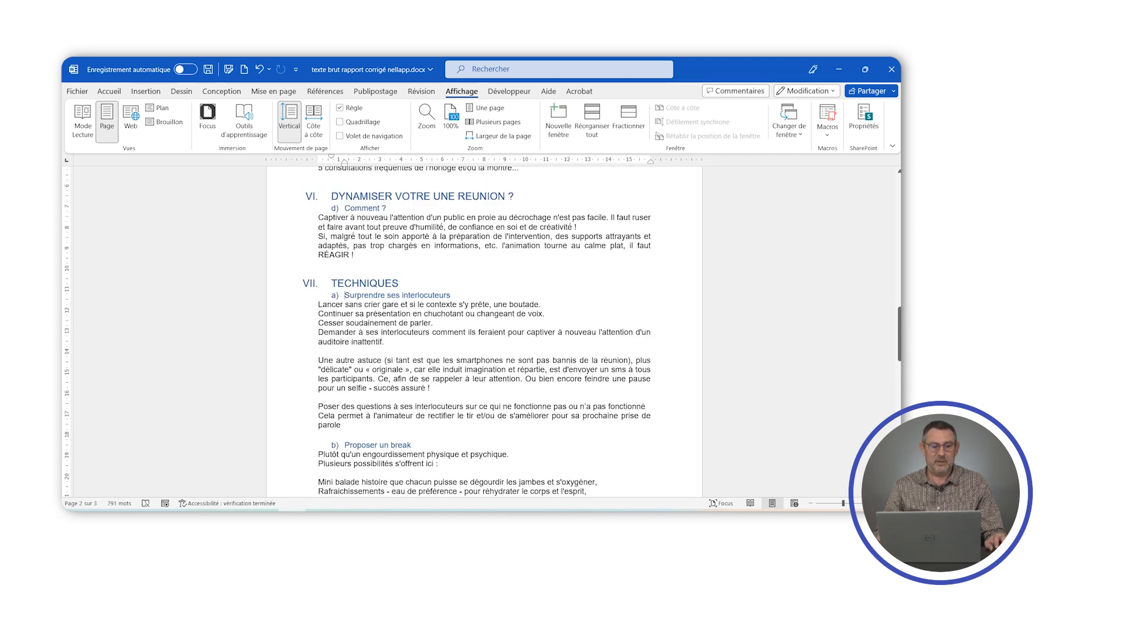
# - Collapse the LES SYMPTOMES, DYNAMISER VOTRE UNE REUNION ?, second TECHNIQUES and CONCLUSION main sections
pyautogui.click(297, 284)
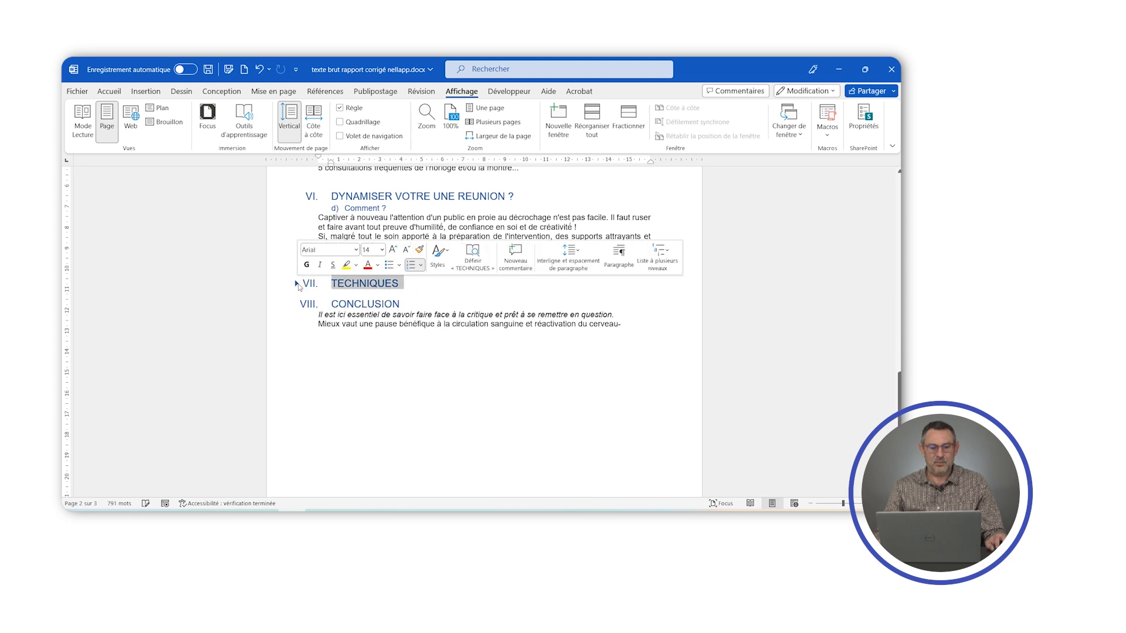
pyautogui.click(300, 197)
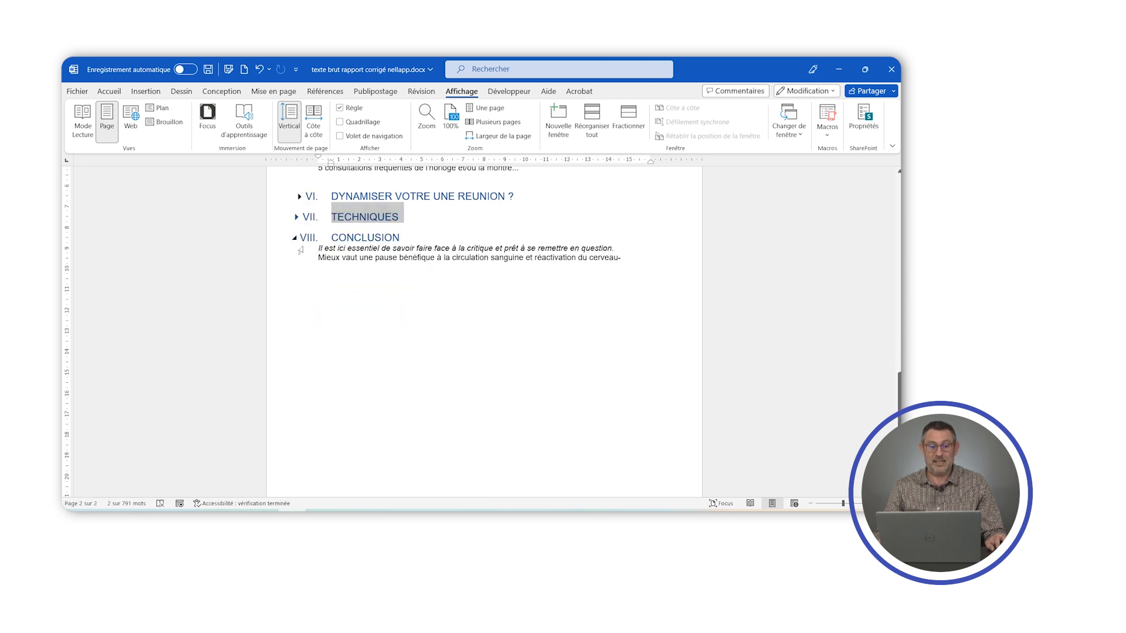
pyautogui.scroll(2, 296, 249)
pyautogui.click(296, 280)
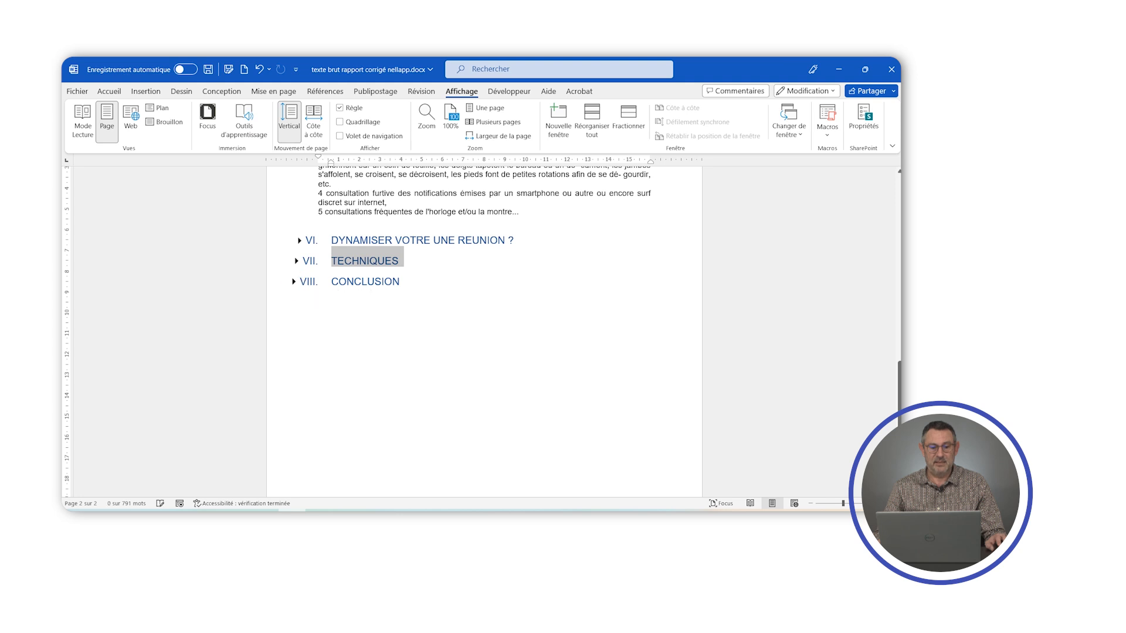
pyautogui.scroll(4, 297, 280)
pyautogui.scroll(5, 484, 331)
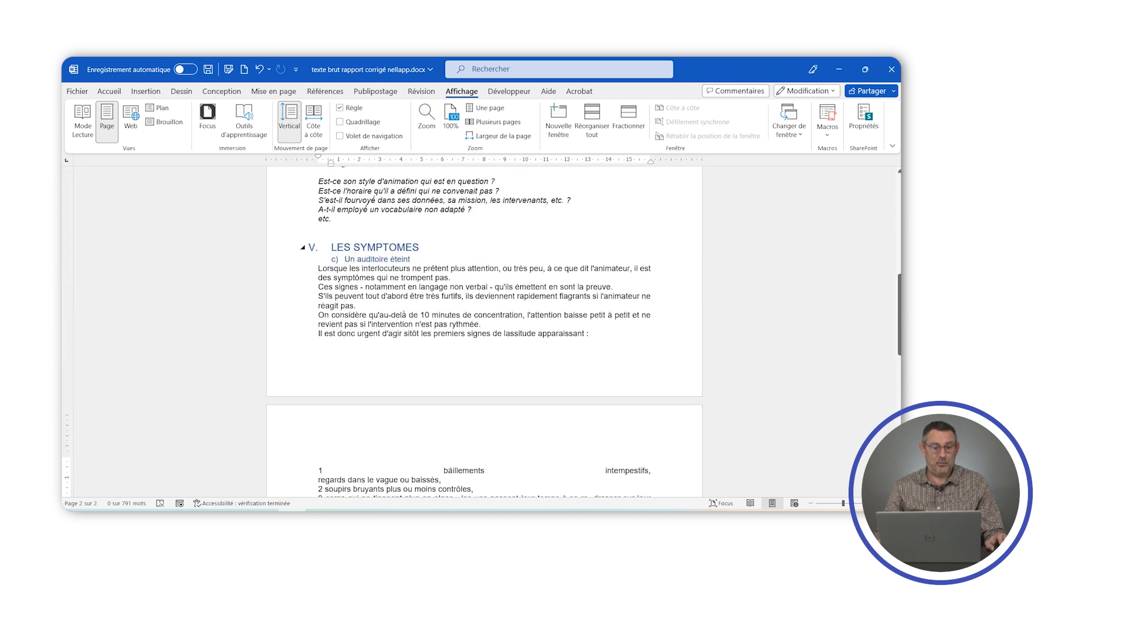
pyautogui.click(303, 248)
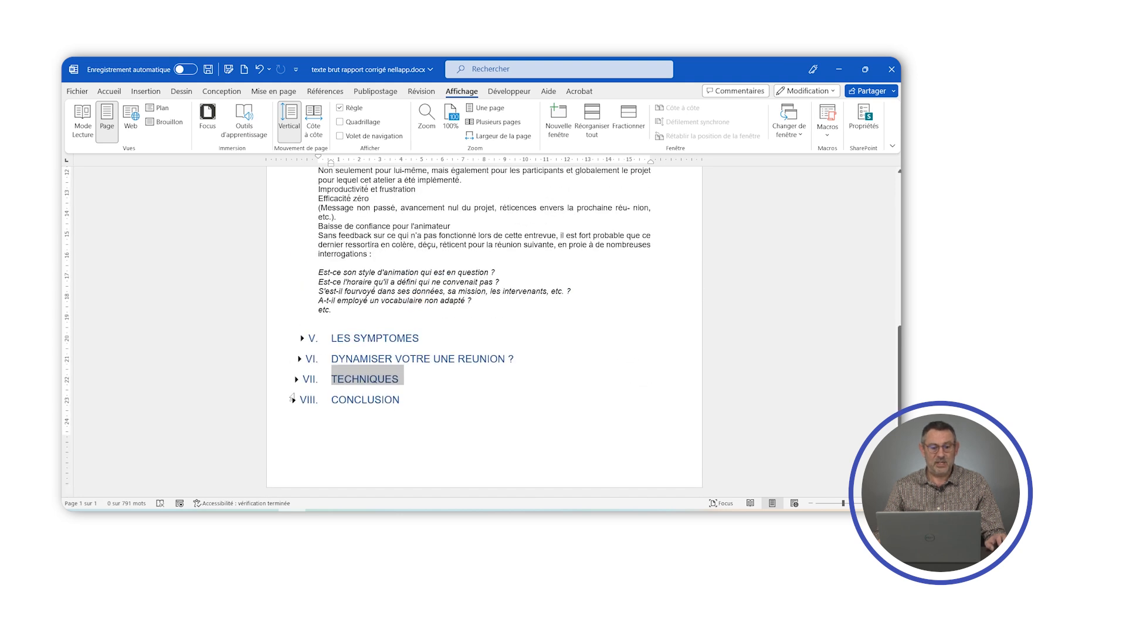
# - Expand the four collapsed main sections from LES SYMPTOMES through CONCLUSION
pyautogui.click(302, 339)
pyautogui.scroll(-10, 303, 334)
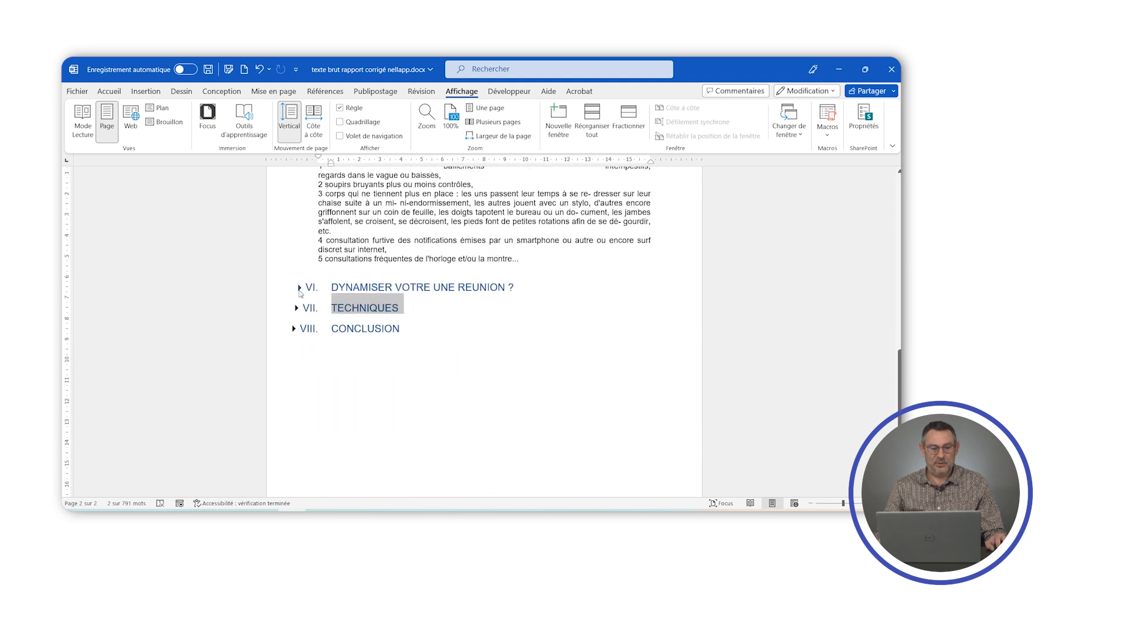
pyautogui.click(299, 288)
pyautogui.click(297, 375)
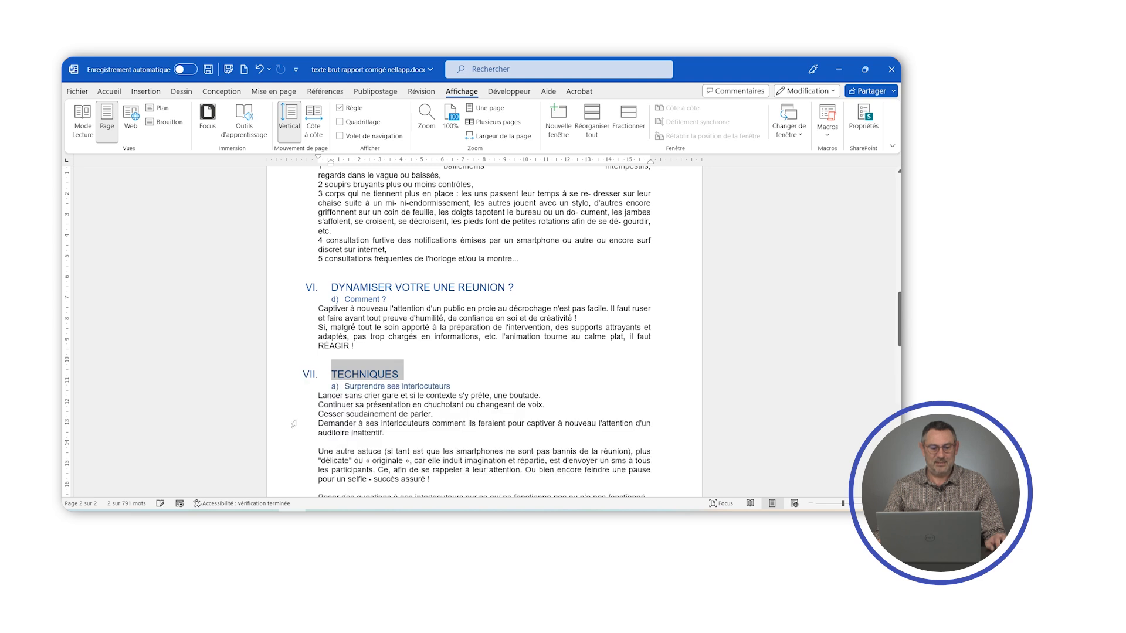
pyautogui.scroll(-10, 299, 378)
pyautogui.click(294, 298)
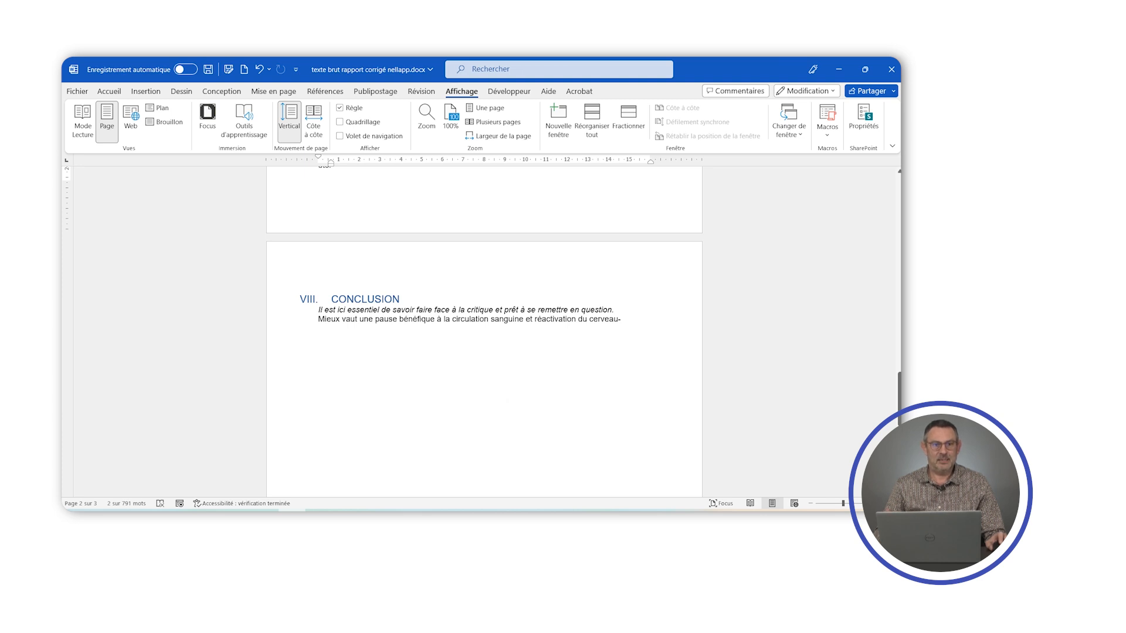
# - Insert three empty lines below the title "Une réunion dynamique !"
pyautogui.scroll(15, 484, 331)
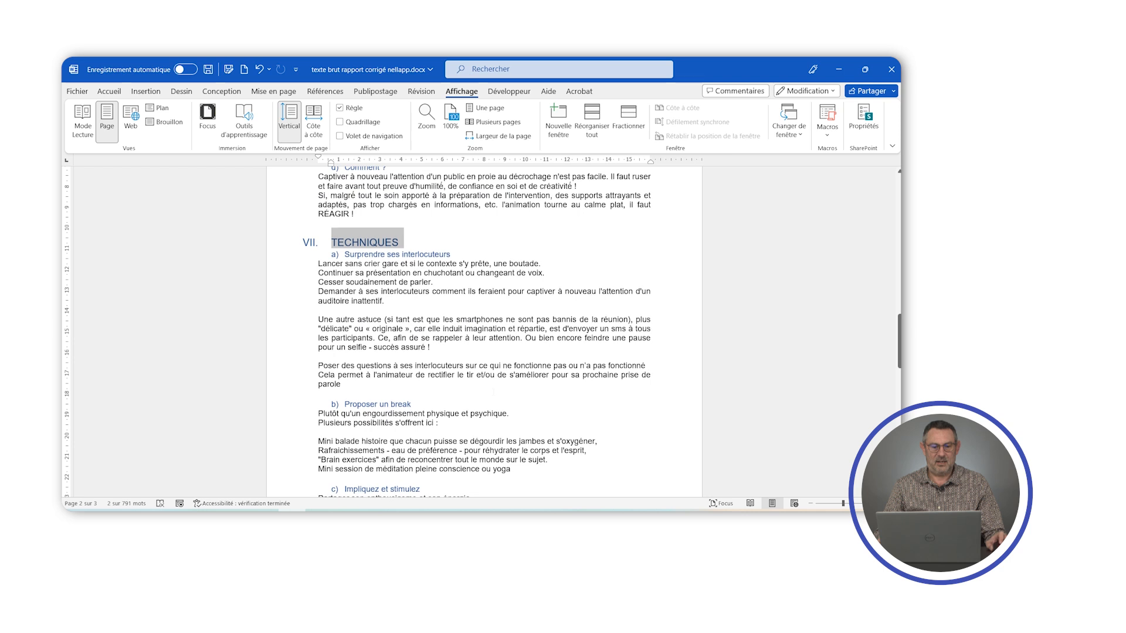
pyautogui.scroll(6, 484, 331)
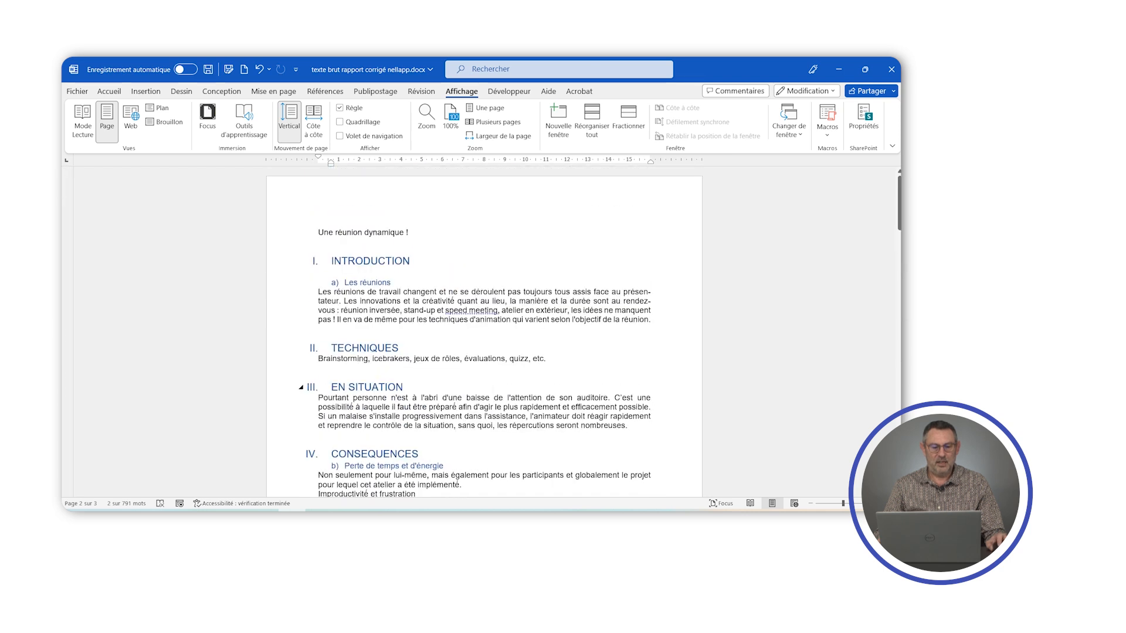
pyautogui.click(413, 232)
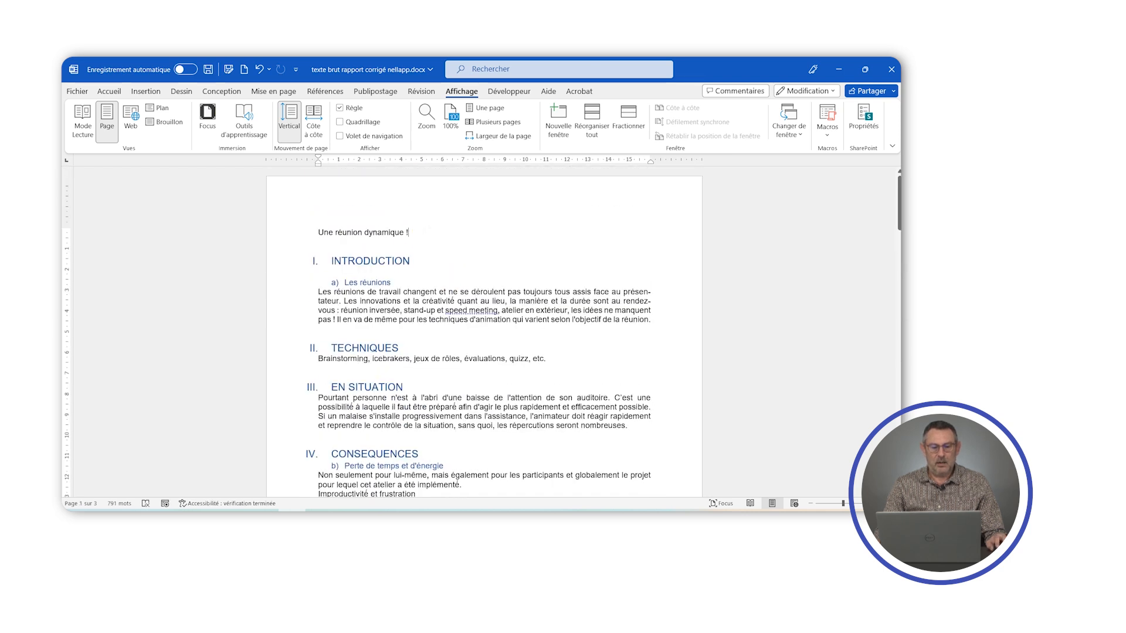
pyautogui.press('Return')
pyautogui.press('Return')
pyautogui.press('Return')
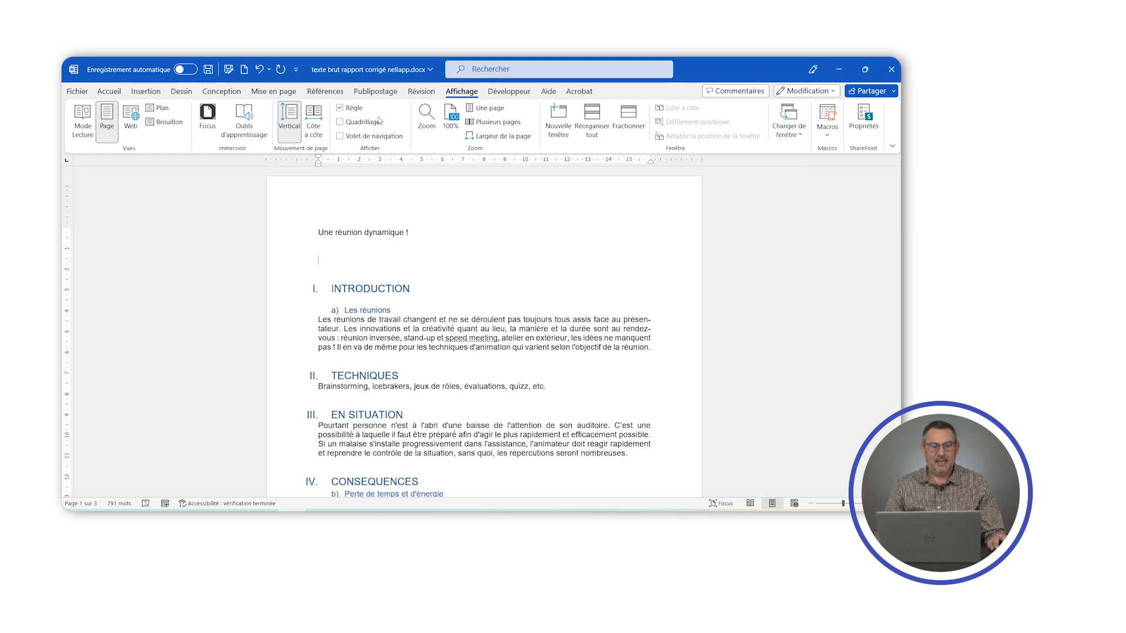
# - Insert the predefined "Table automatique 1" table of contents between the title and the INTRODUCTION heading
pyautogui.click(323, 92)
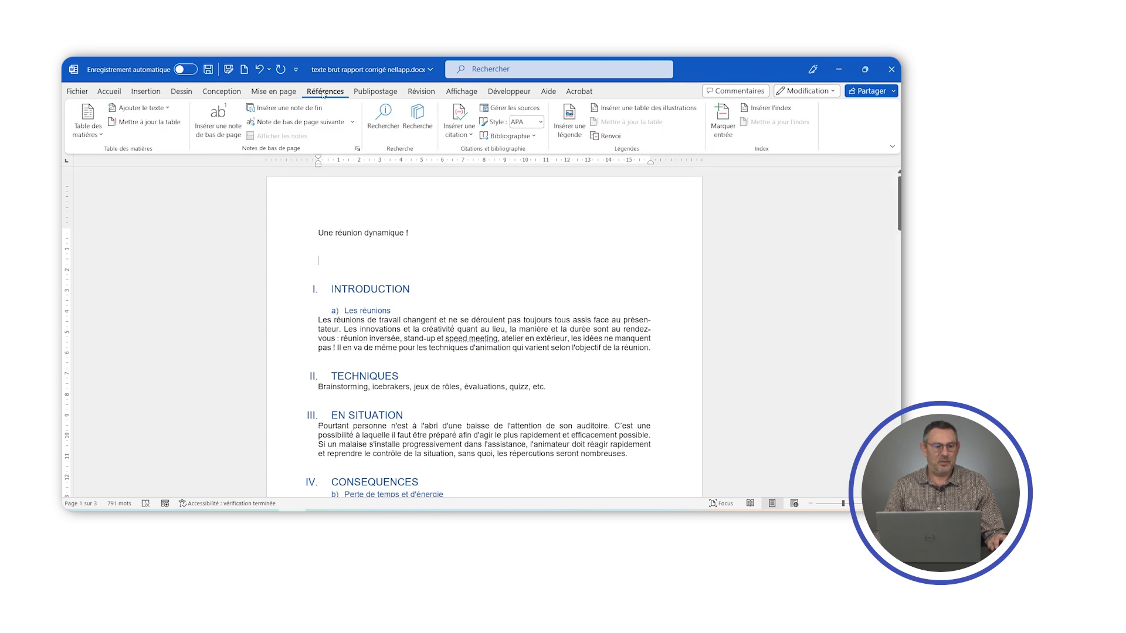
pyautogui.click(101, 135)
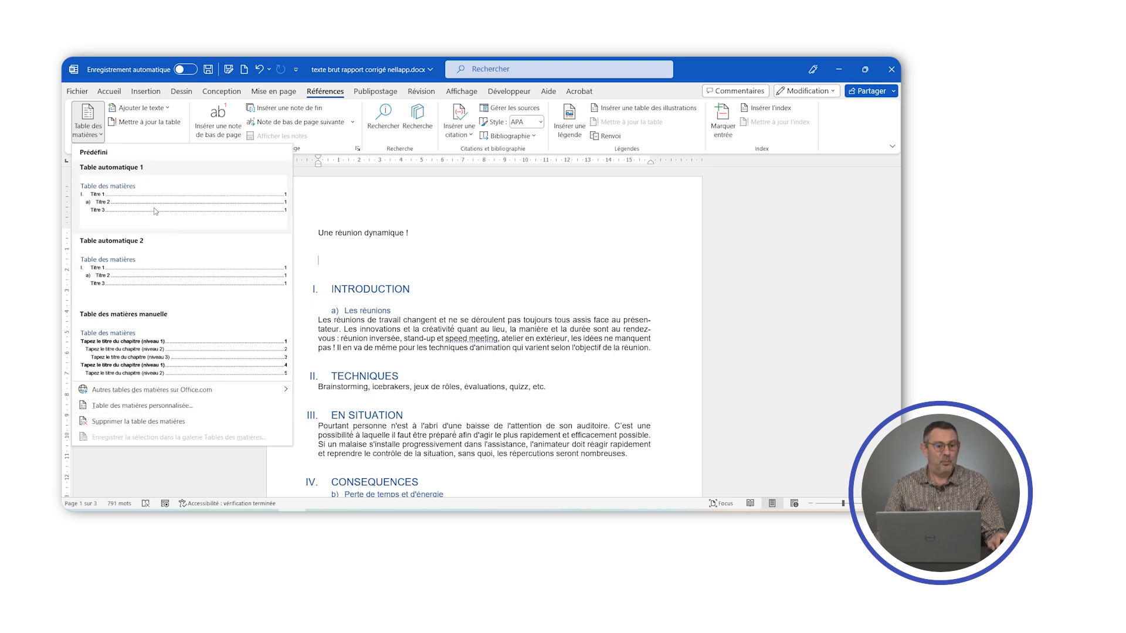
pyautogui.click(110, 193)
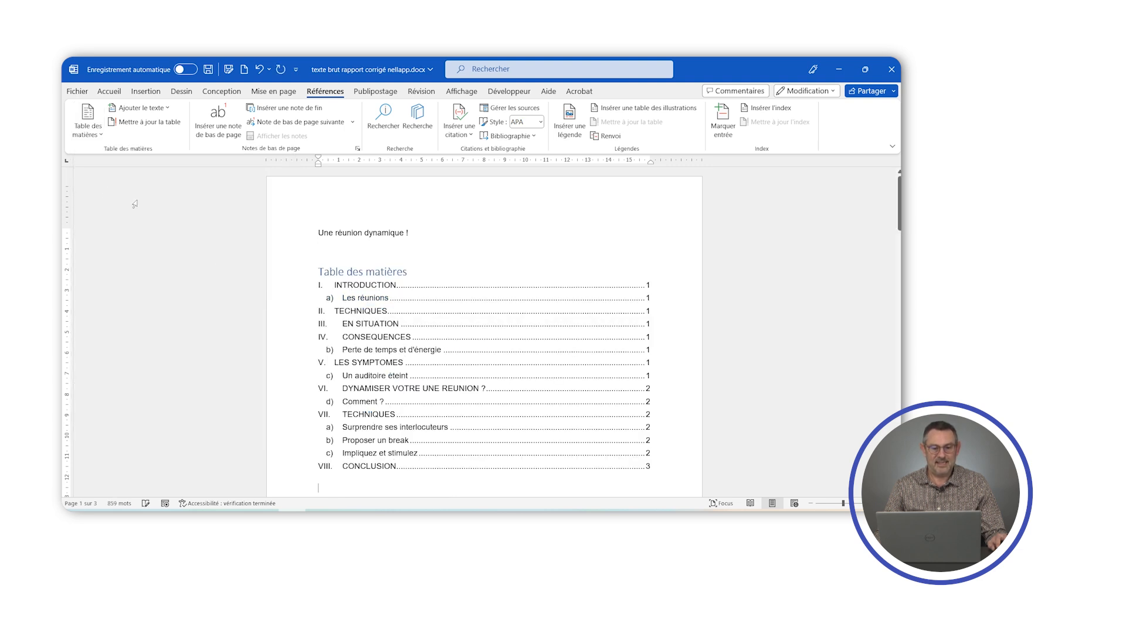
# - Examine the table of contents entries, their numbering and page numbers against the headings in the report
pyautogui.scroll(-3, 306, 302)
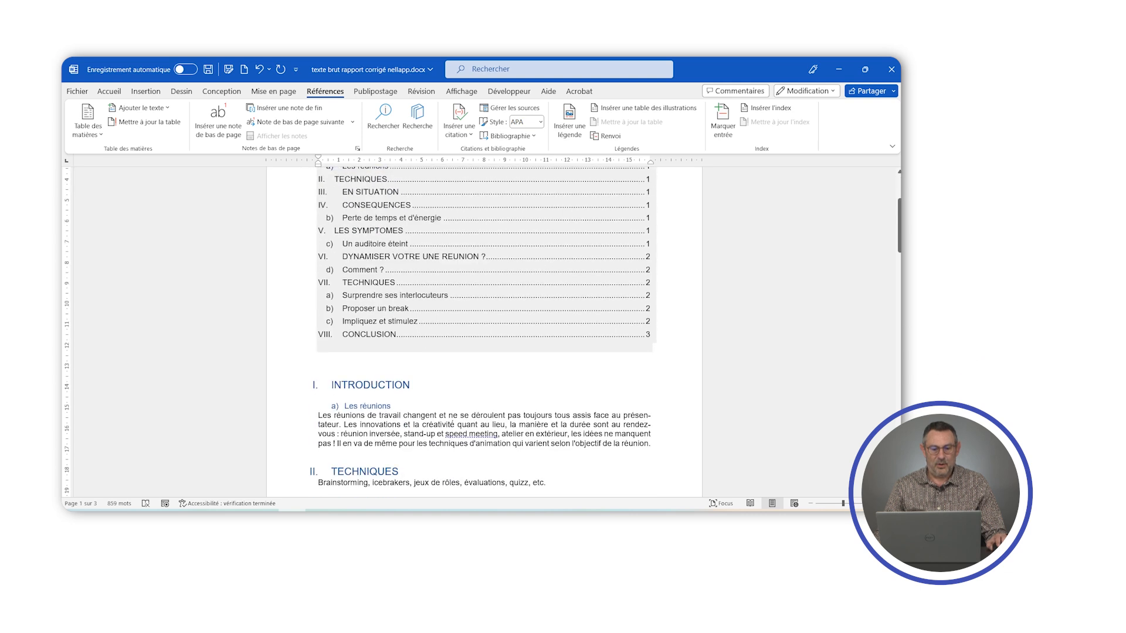
pyautogui.scroll(1, 293, 234)
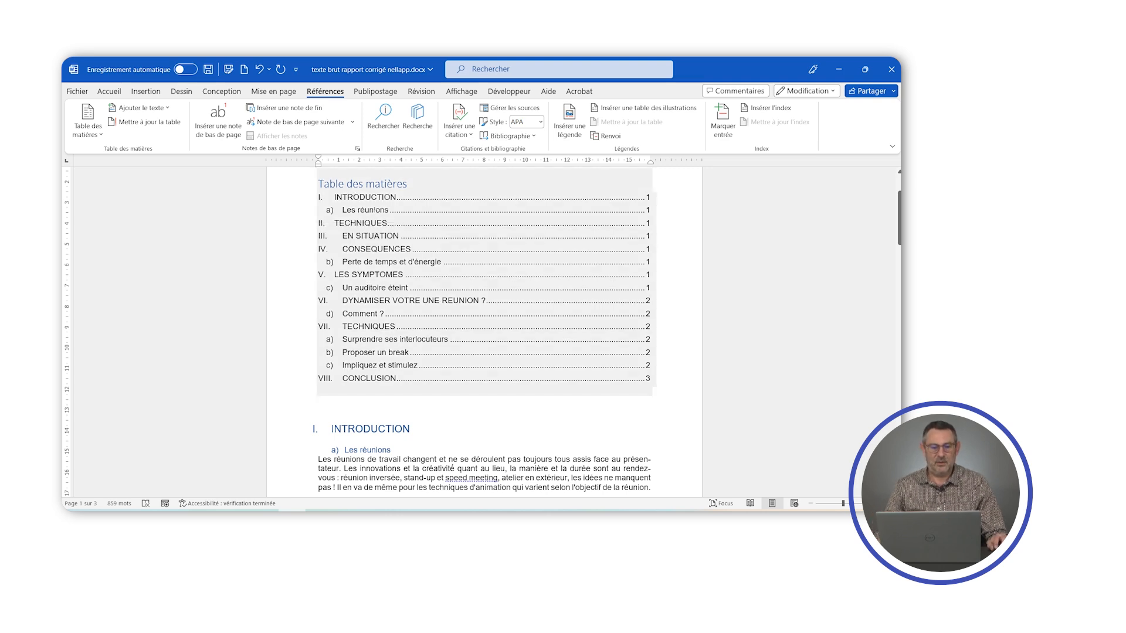
pyautogui.scroll(-3, 430, 334)
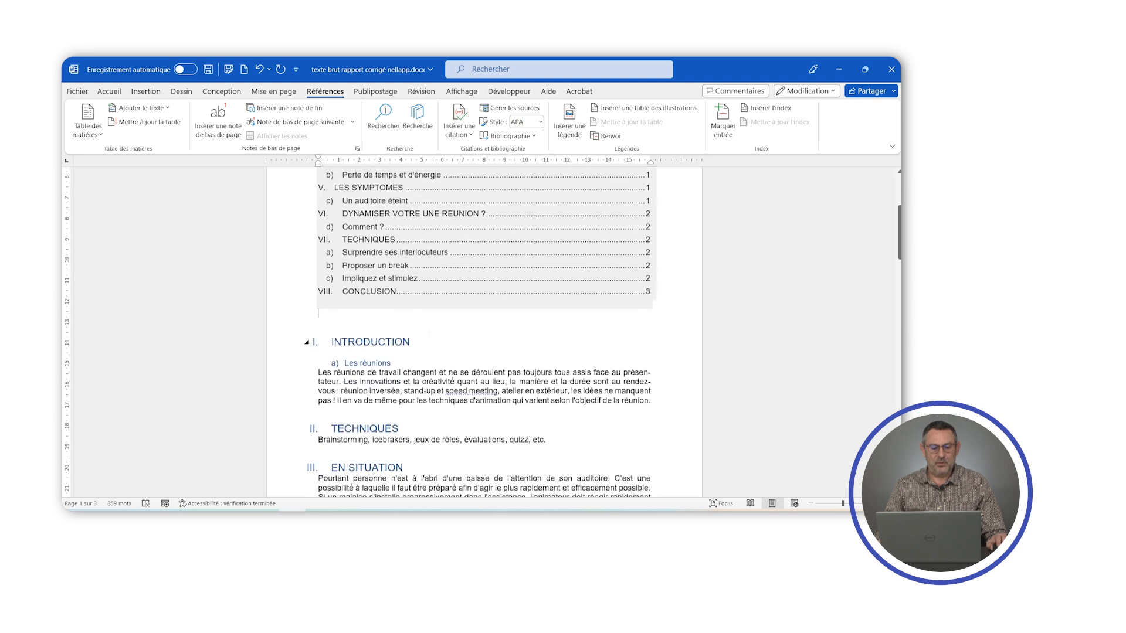
pyautogui.scroll(7, 430, 334)
pyautogui.scroll(-8, 430, 334)
pyautogui.scroll(3, 483, 331)
pyautogui.scroll(3, 483, 331)
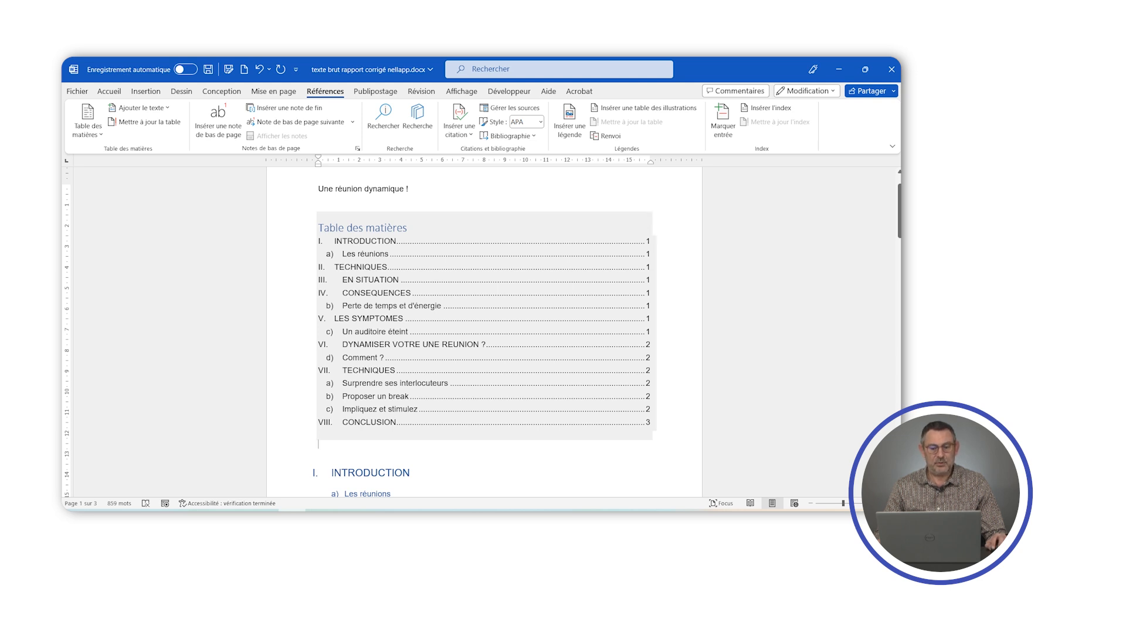
pyautogui.scroll(-3, 484, 332)
pyautogui.scroll(3, 484, 332)
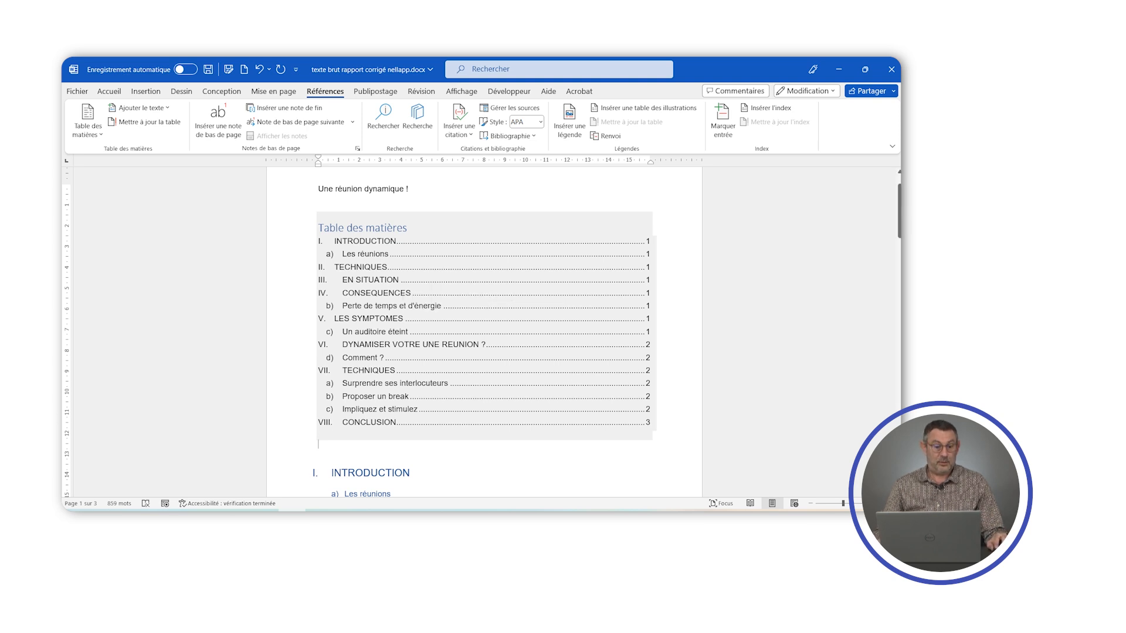
# - Insert a page break after the table of contents so that INTRODUCTION starts on a new page
pyautogui.click(318, 453)
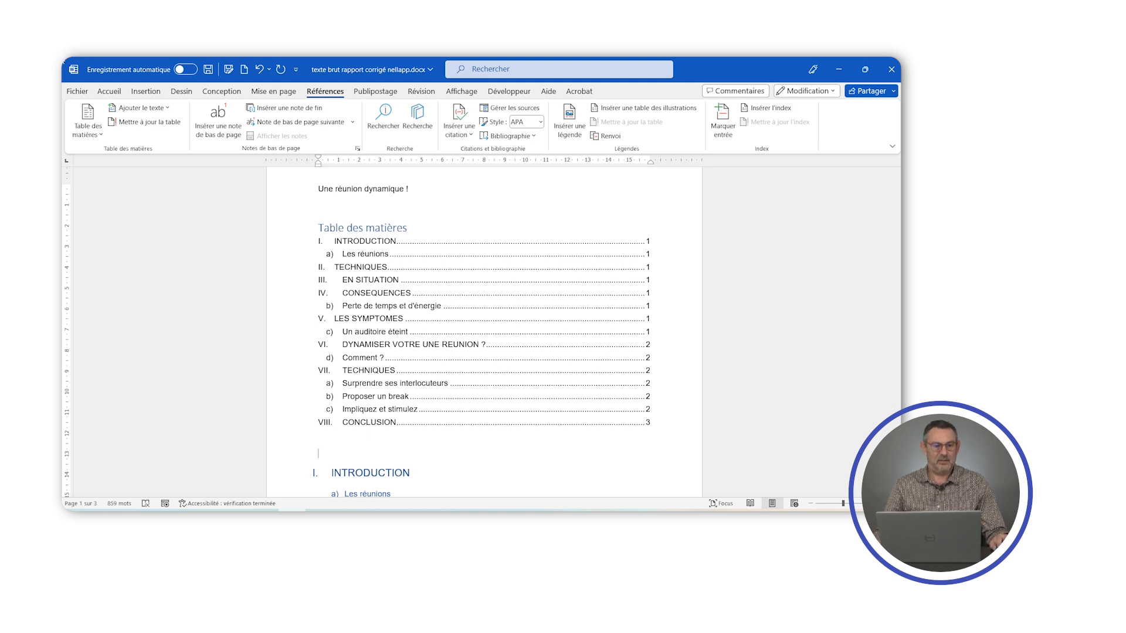
pyautogui.click(146, 91)
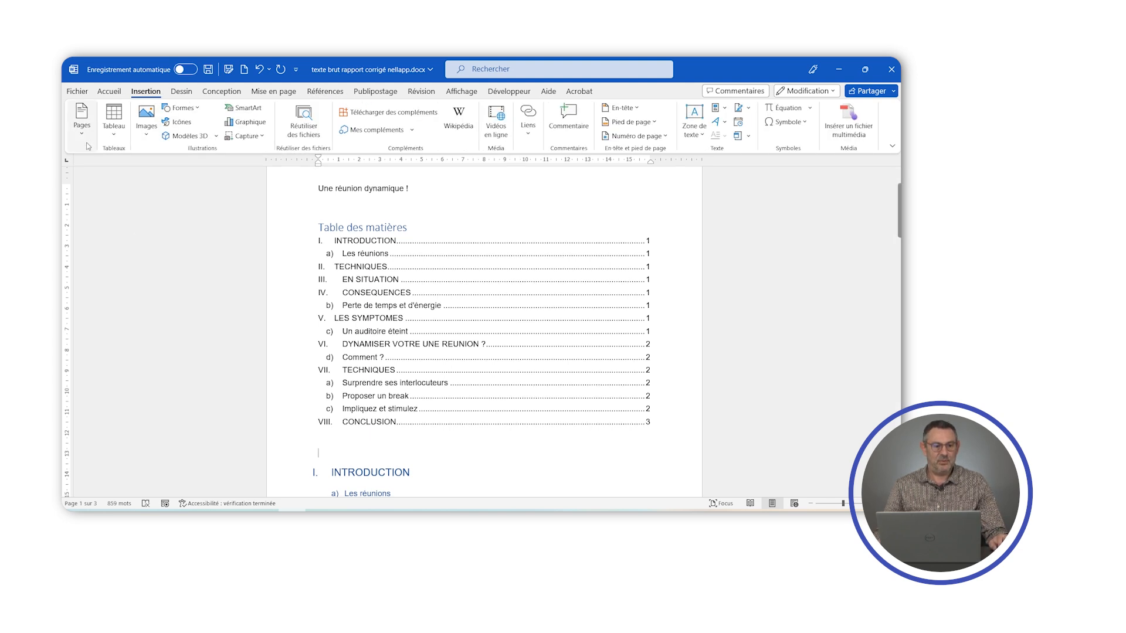
pyautogui.click(83, 126)
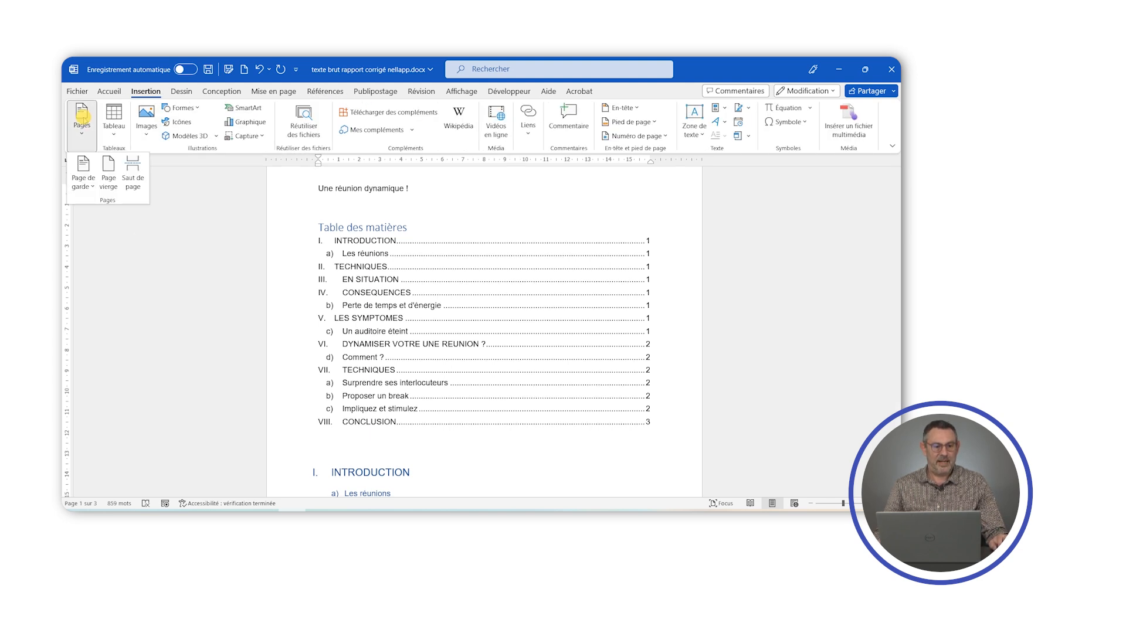
pyautogui.click(134, 170)
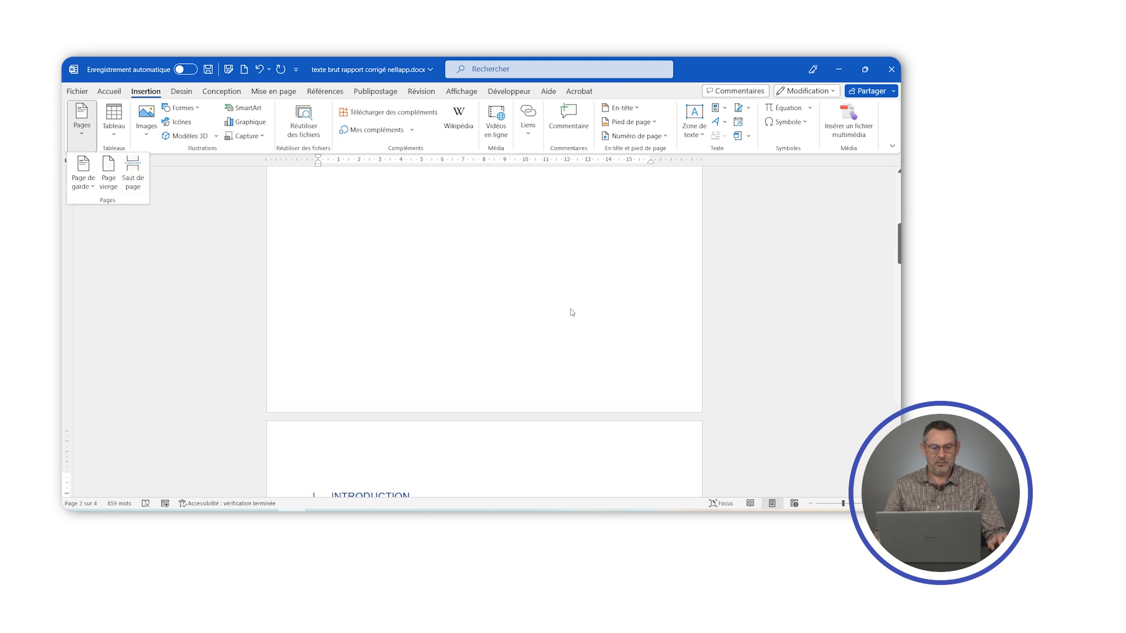
# - Insert a page break before the section II heading TECHNIQUES
pyautogui.scroll(10, 571, 312)
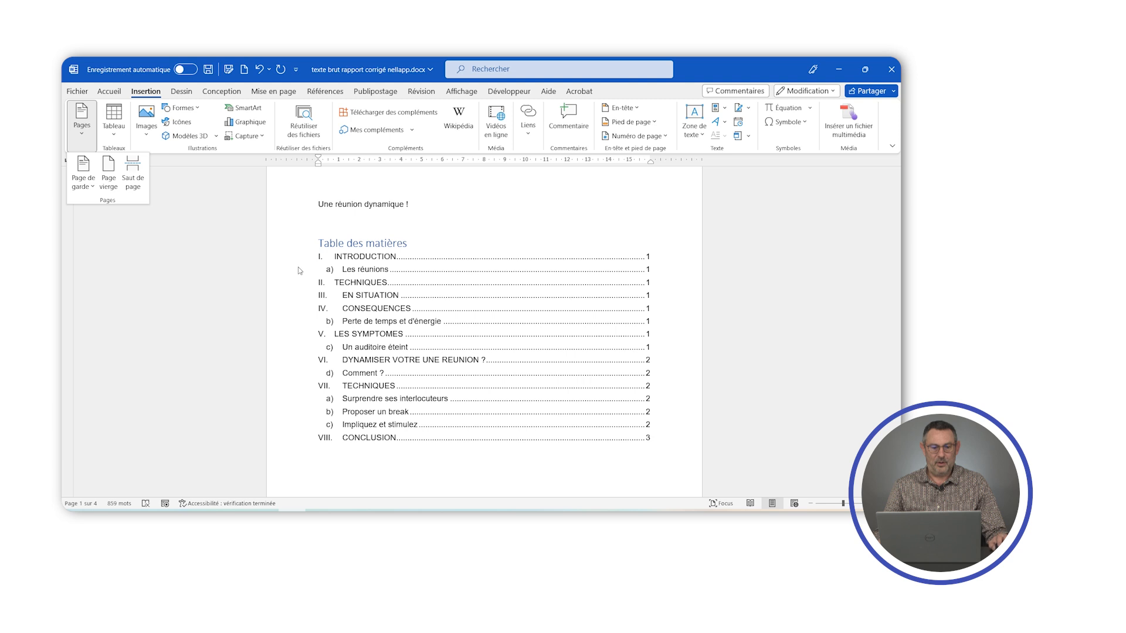
pyautogui.scroll(-5, 450, 450)
pyautogui.scroll(-8, 449, 450)
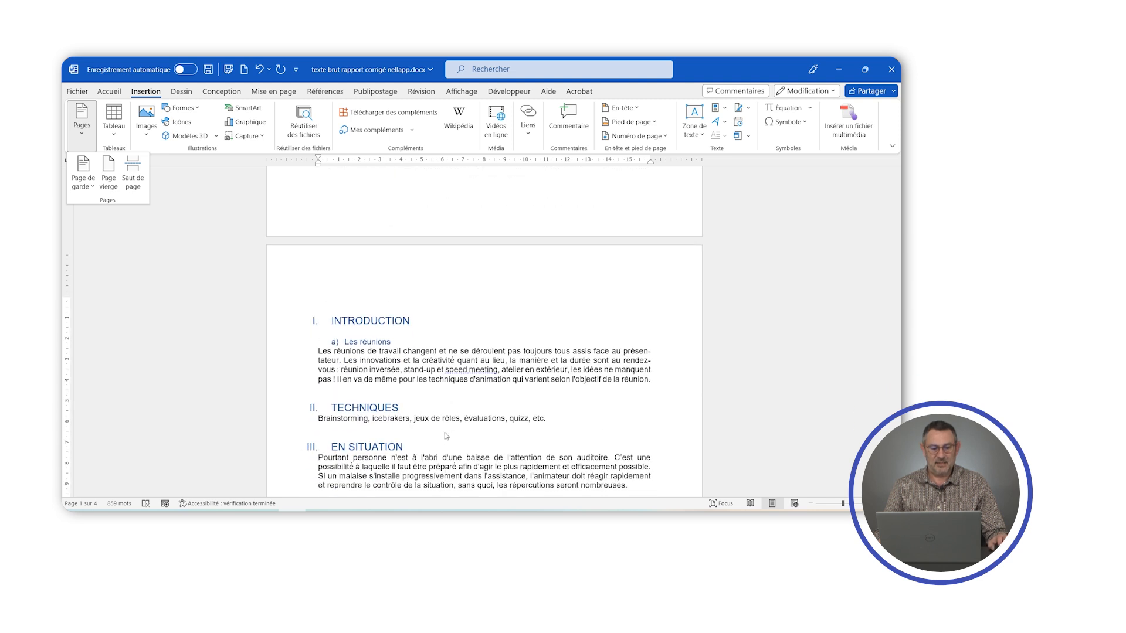
pyautogui.click(315, 395)
pyautogui.click(312, 412)
pyautogui.click(308, 410)
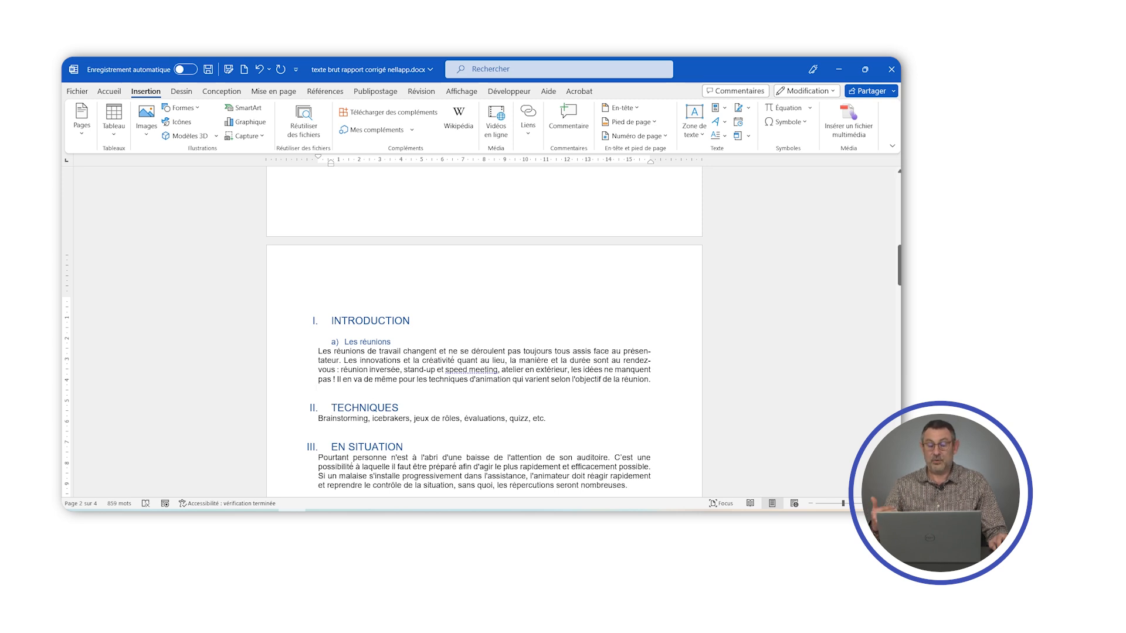
pyautogui.click(87, 121)
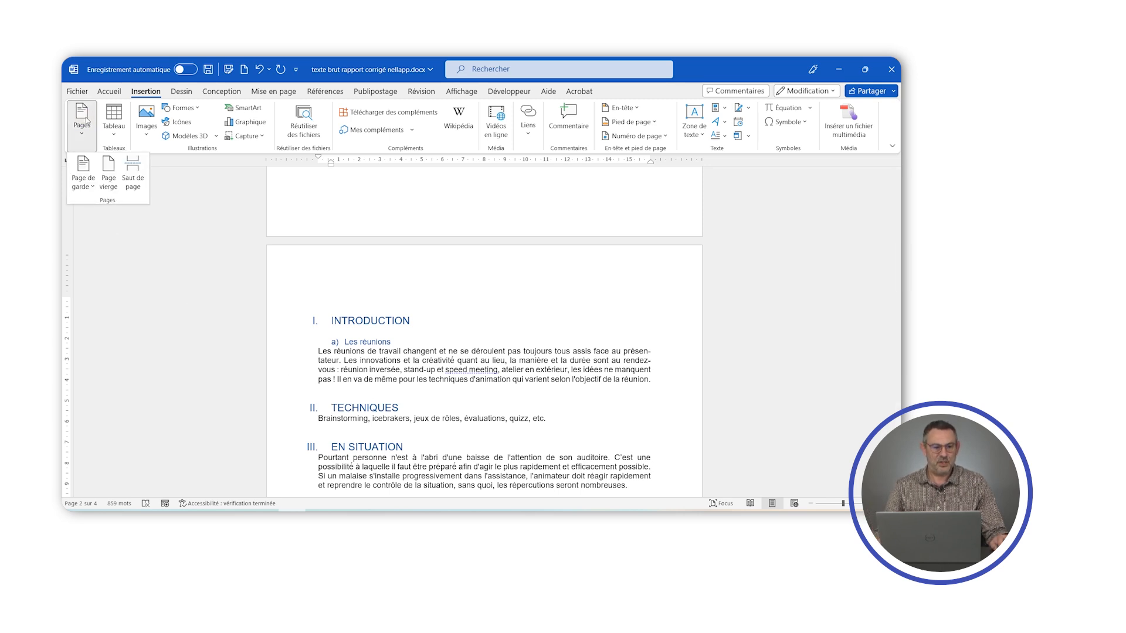
pyautogui.click(133, 171)
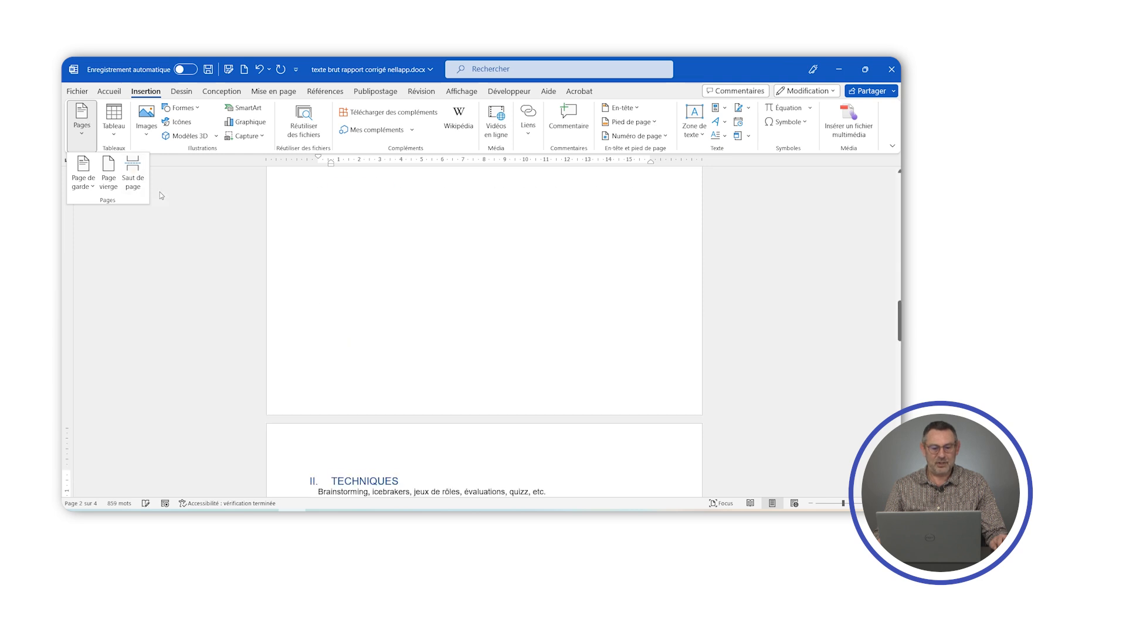
# - Insert a page break before the section III heading EN SITUATION
pyautogui.scroll(-4, 516, 344)
pyautogui.scroll(-1, 515, 344)
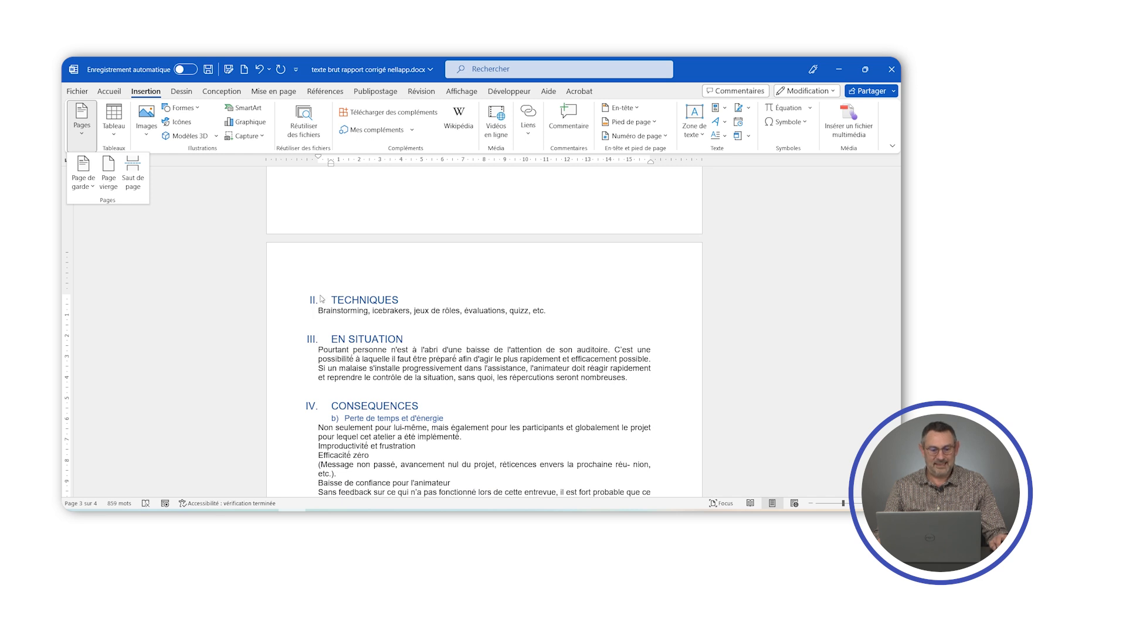
pyautogui.scroll(4, 363, 305)
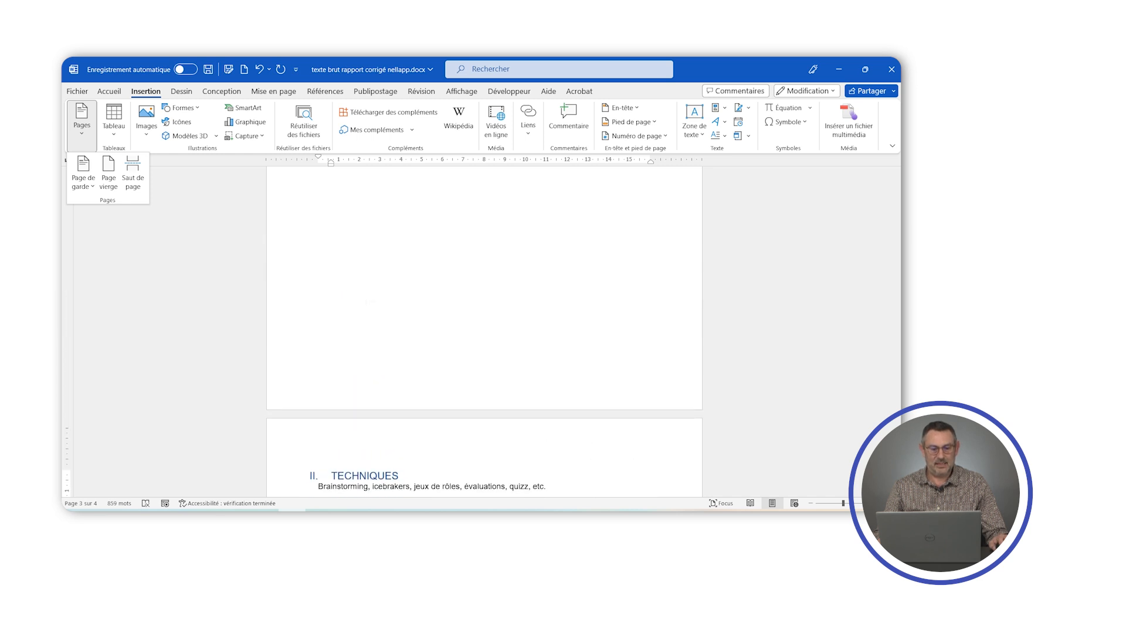
pyautogui.scroll(-3, 367, 301)
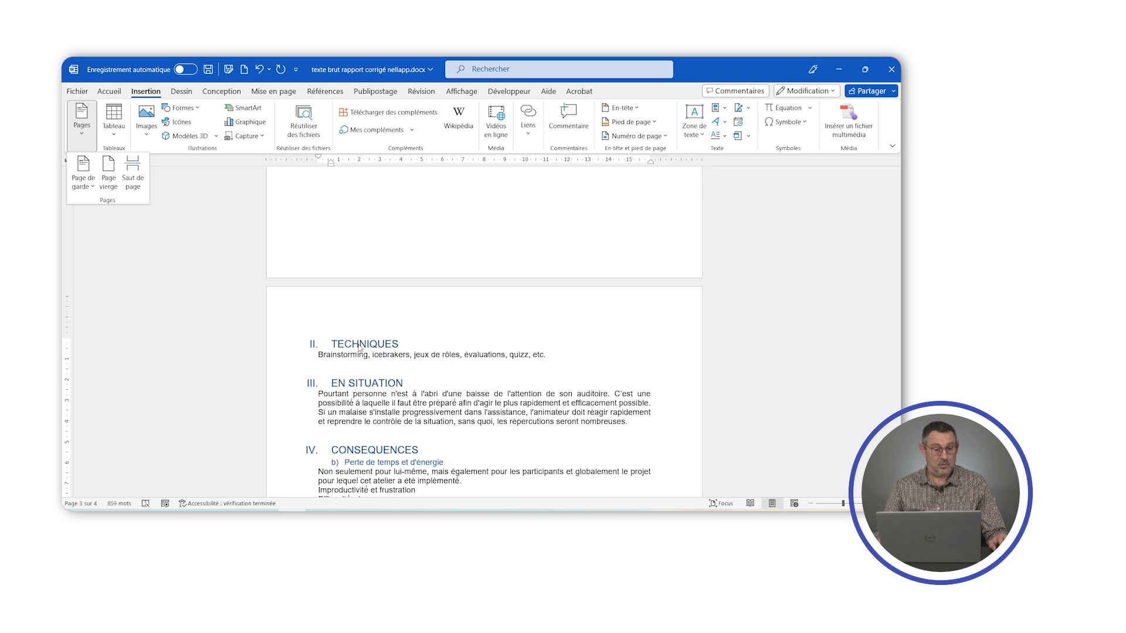
pyautogui.scroll(-2, 360, 349)
pyautogui.click(332, 293)
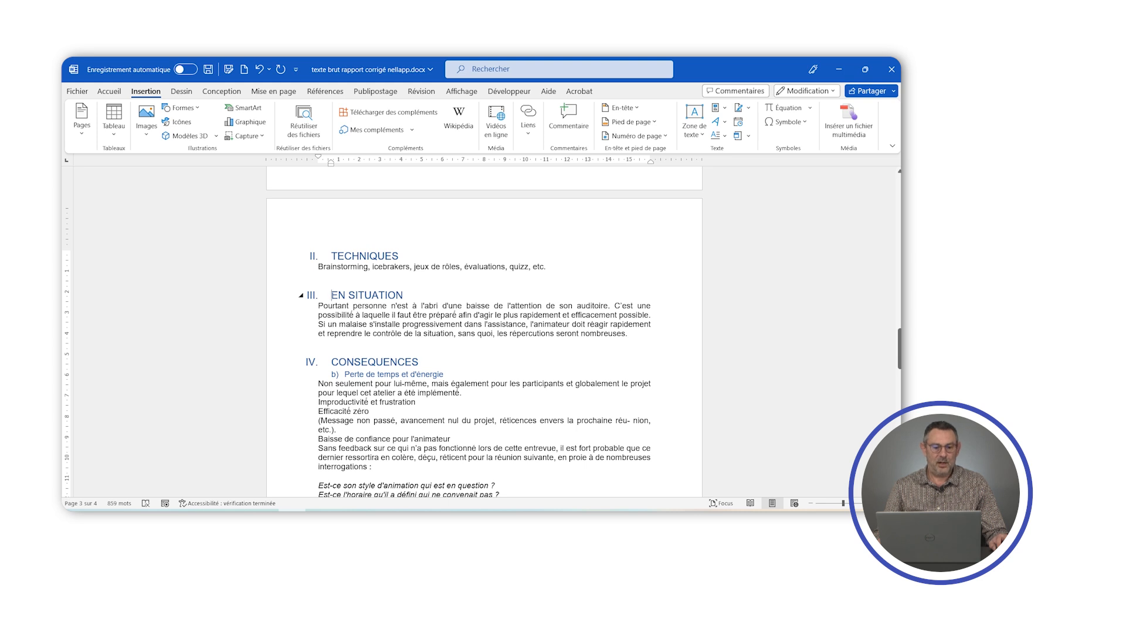
pyautogui.click(81, 120)
pyautogui.click(139, 177)
# - Insert a page break before the section IV heading CONSEQUENCES
pyautogui.scroll(-5, 367, 334)
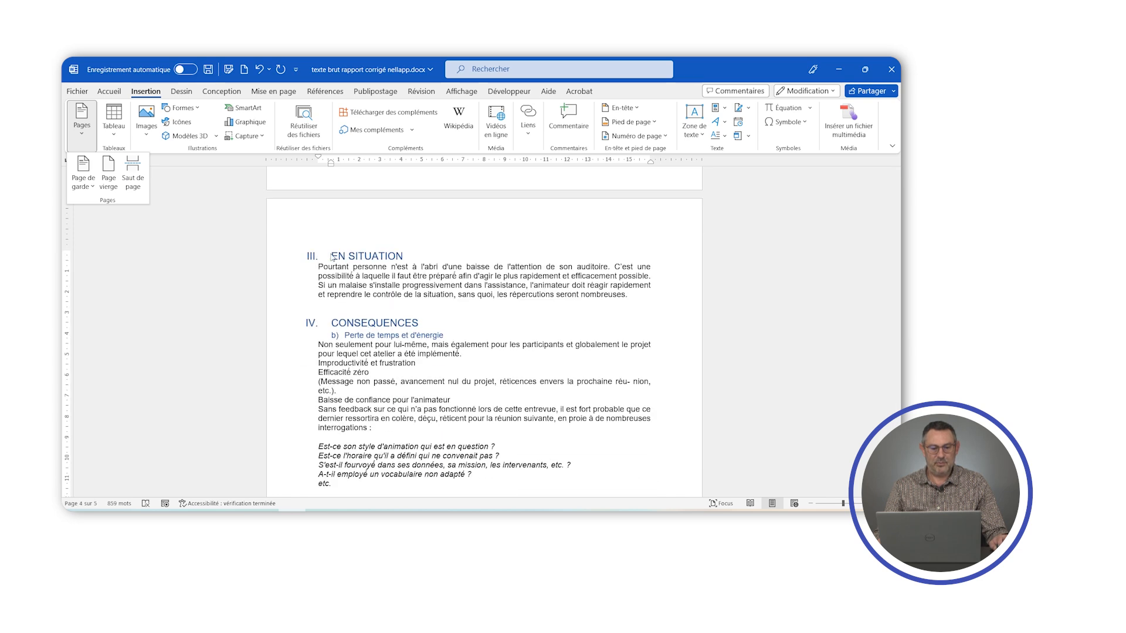
pyautogui.scroll(3, 406, 326)
pyautogui.scroll(-5, 363, 281)
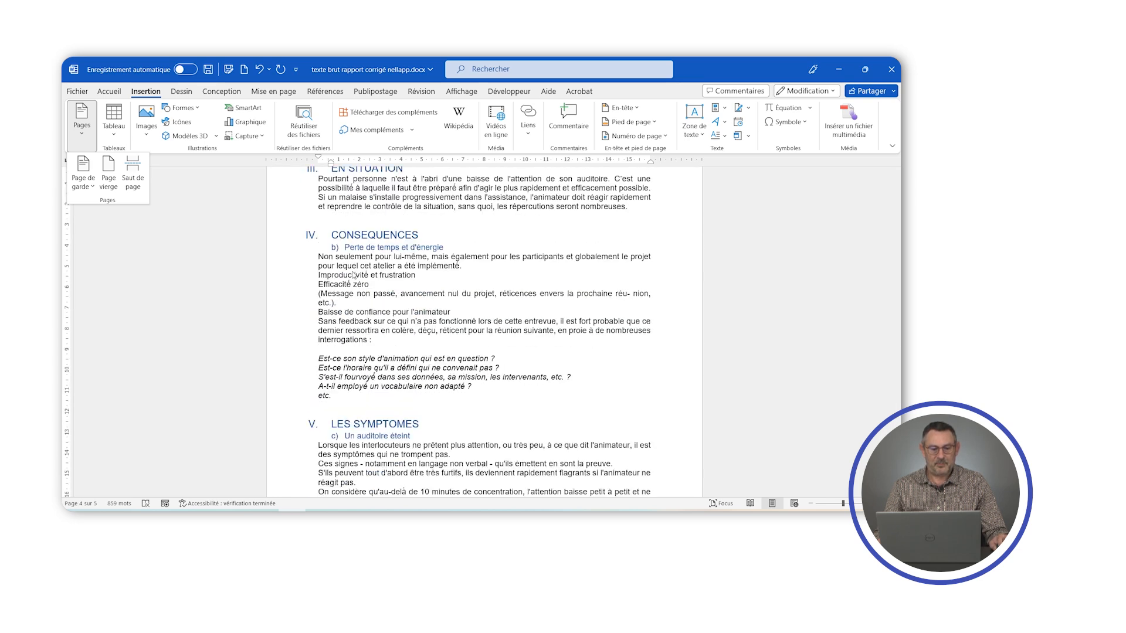
pyautogui.click(338, 239)
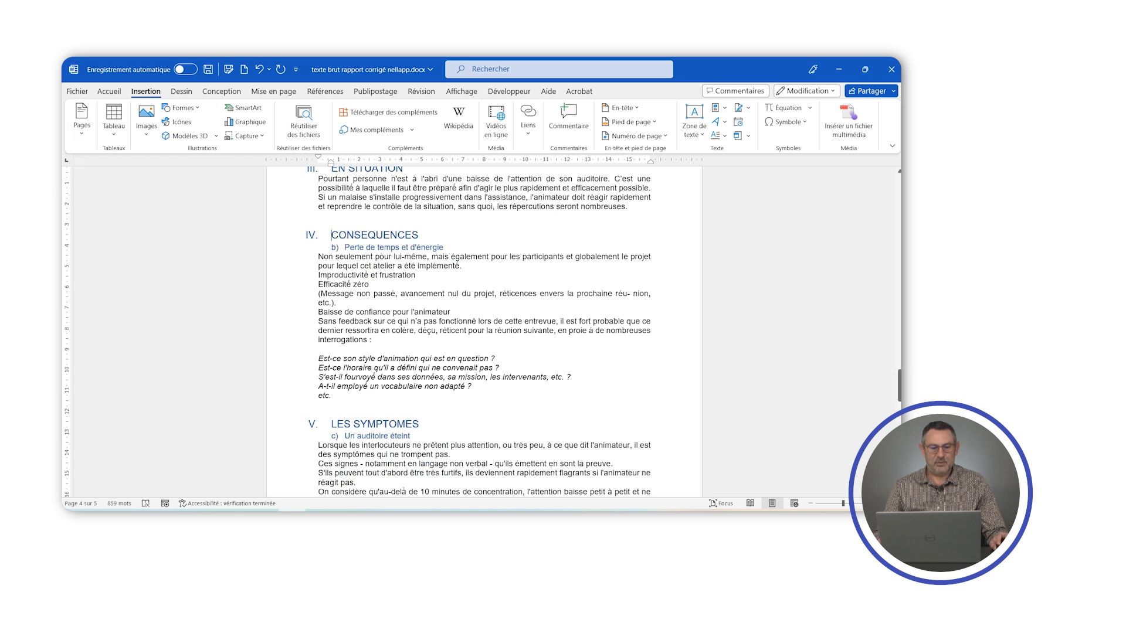
pyautogui.click(81, 121)
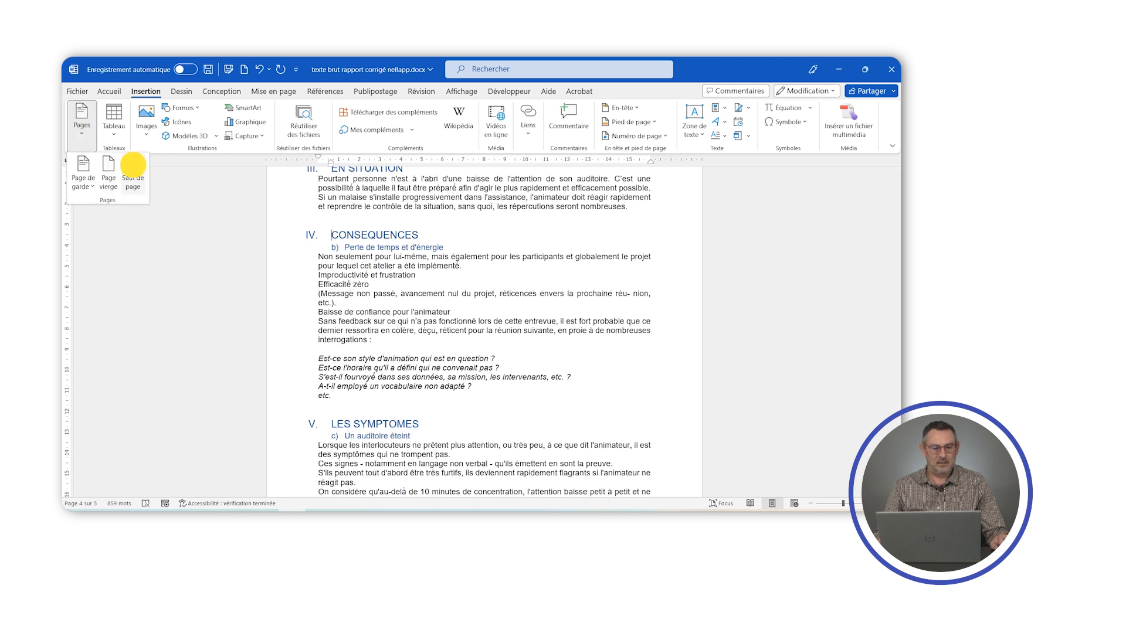
pyautogui.click(132, 169)
# - Insert a page break before the section V heading LES SYMPTOMES
pyautogui.scroll(-10, 332, 256)
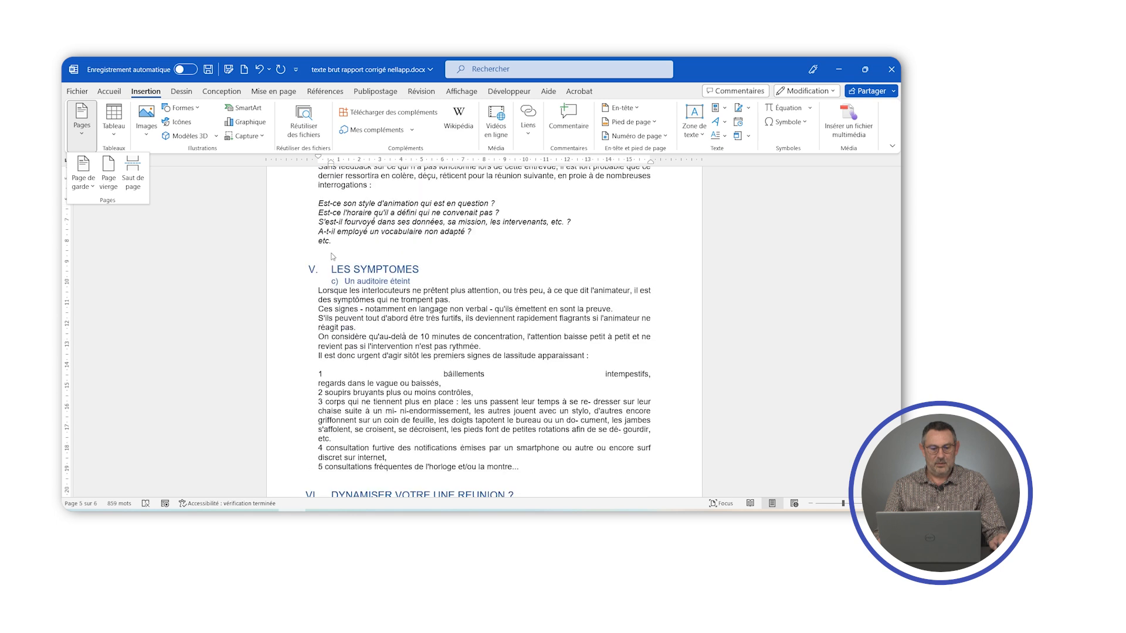
pyautogui.click(332, 269)
pyautogui.scroll(5, 332, 269)
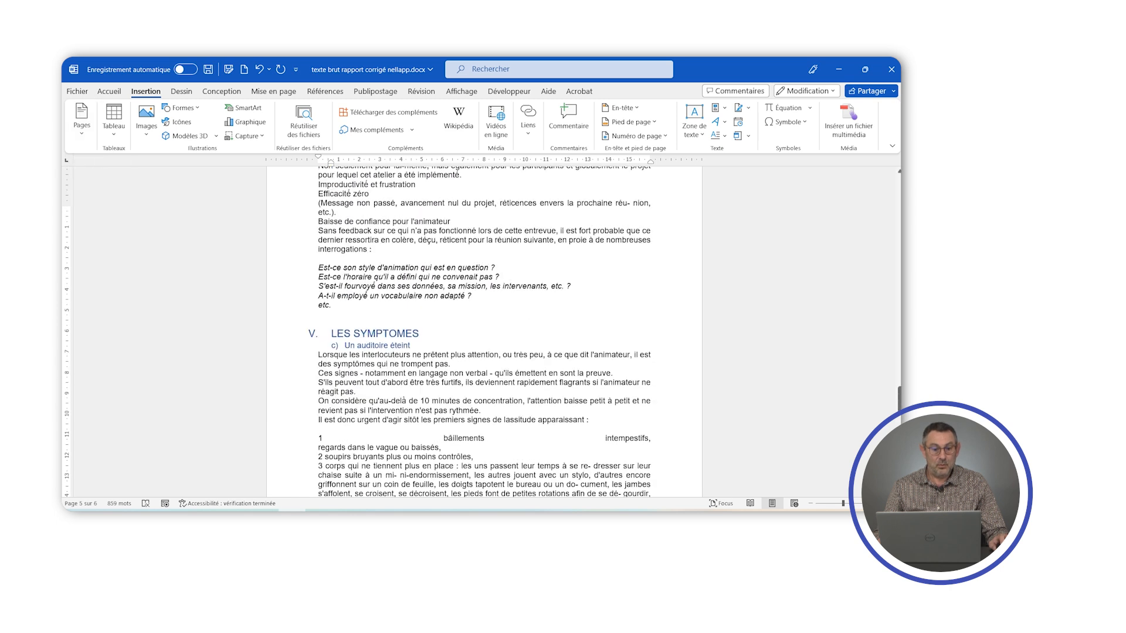
pyautogui.scroll(-4, 485, 328)
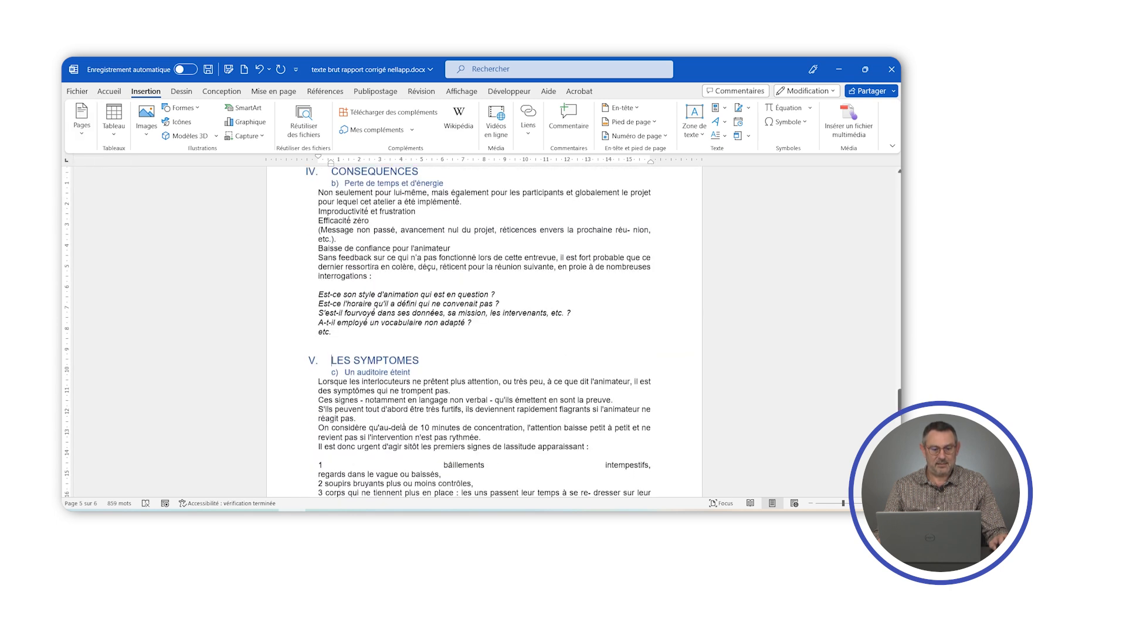
pyautogui.click(81, 120)
pyautogui.click(132, 171)
# - Insert a page break before the section VI heading DYNAMISER VOTRE UNE REUNION ?
pyautogui.scroll(-10, 520, 296)
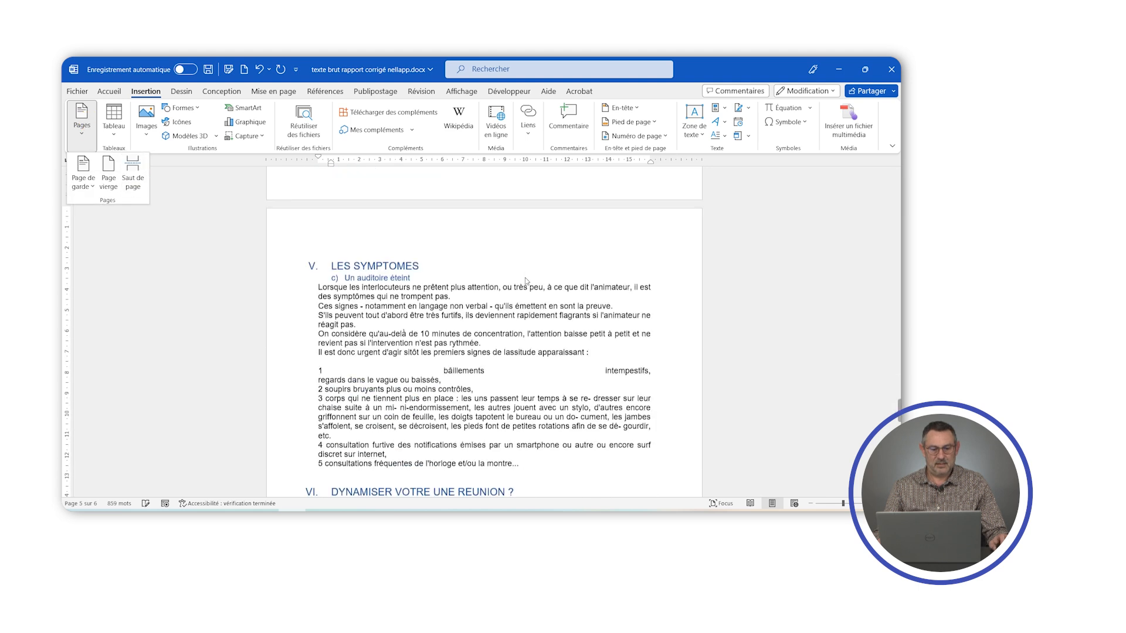
pyautogui.click(332, 264)
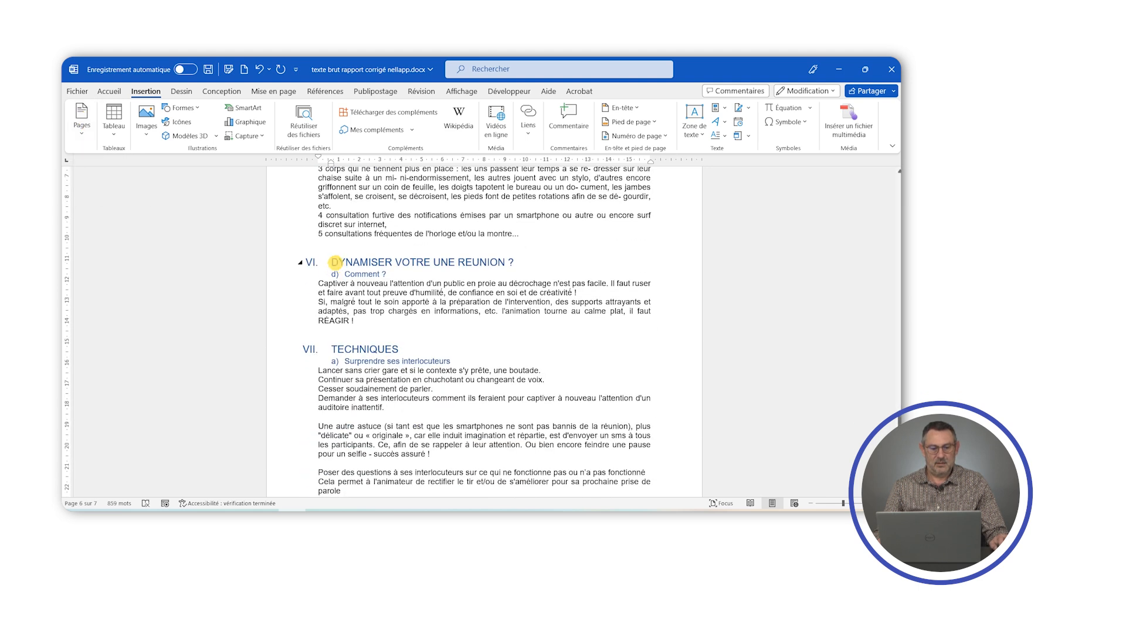
pyautogui.click(81, 124)
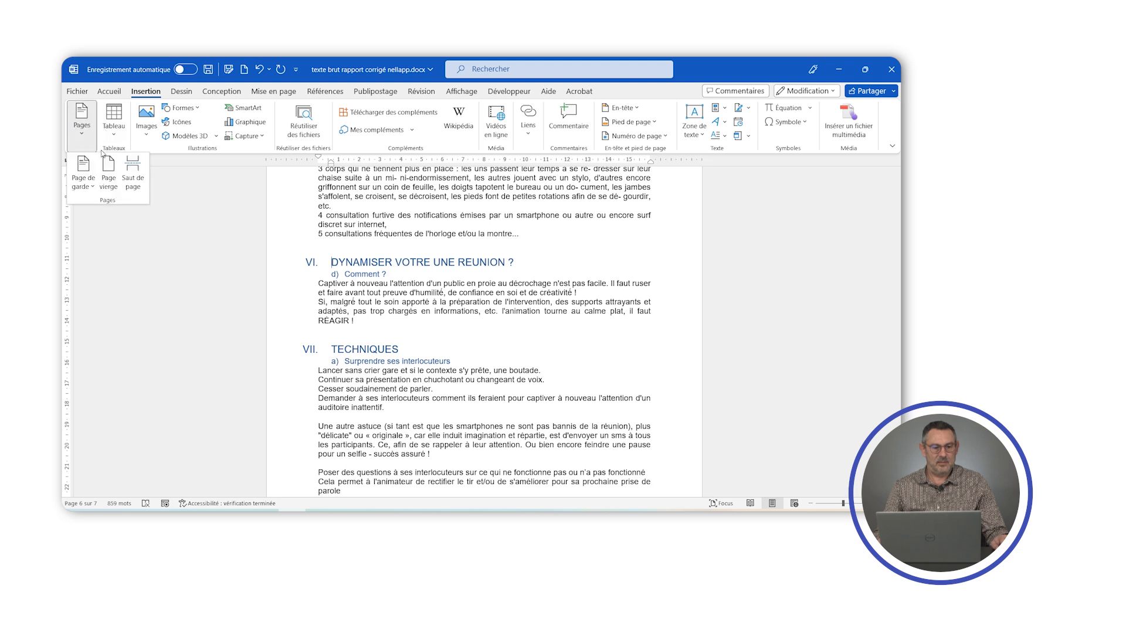
pyautogui.click(132, 172)
# - Insert a page break before the section VII heading TECHNIQUES
pyautogui.scroll(-5, 370, 351)
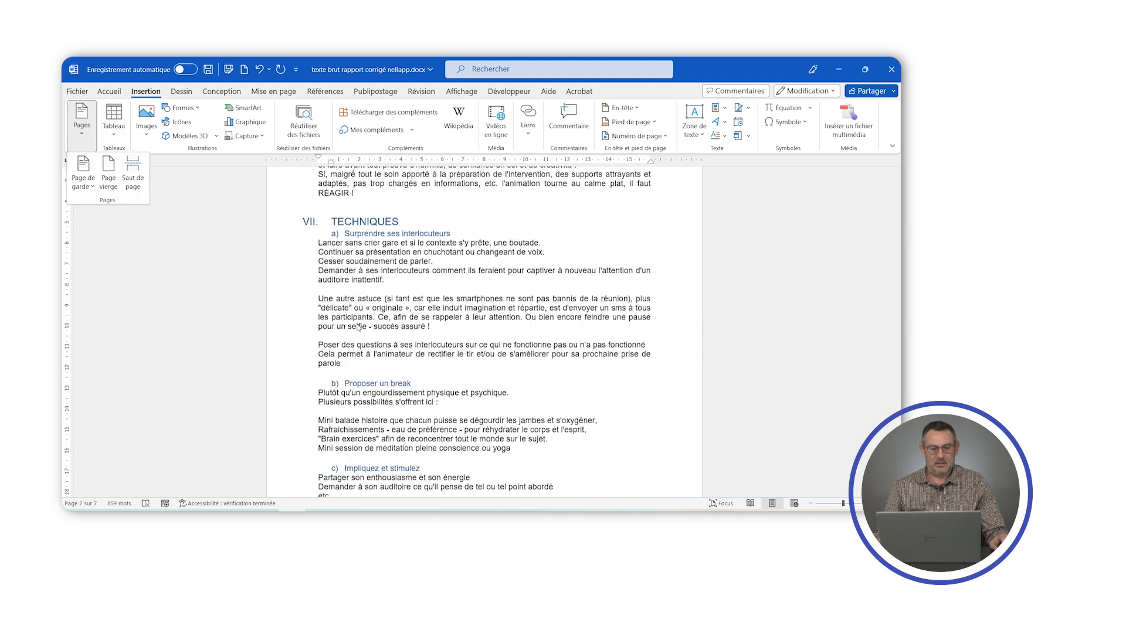
pyautogui.scroll(5, 450, 307)
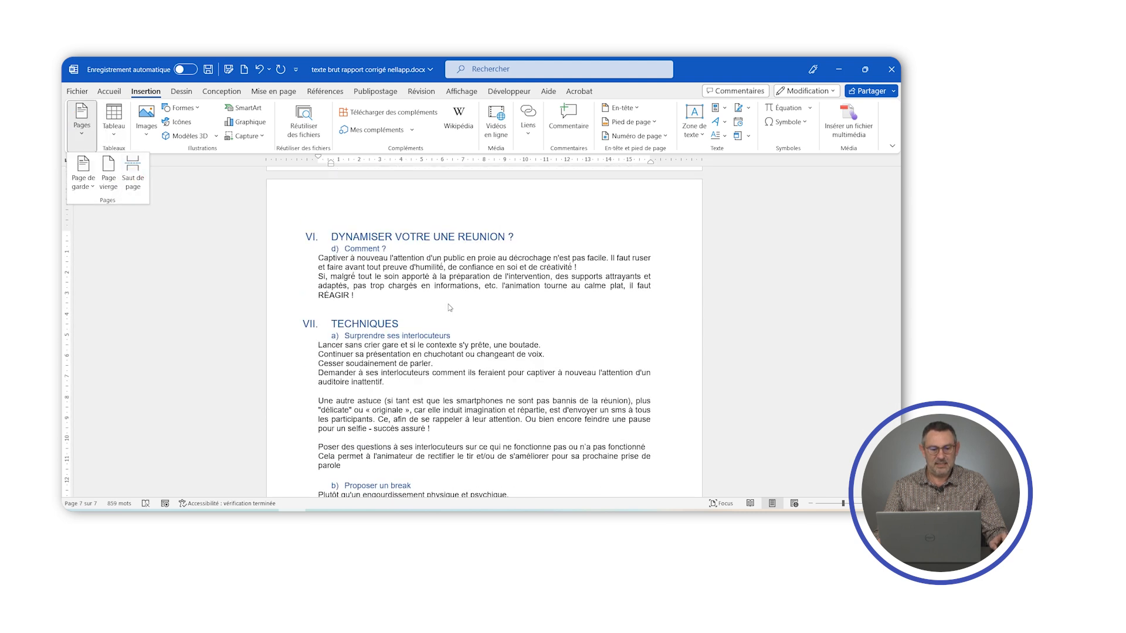
pyautogui.scroll(4, 439, 302)
pyautogui.scroll(-6, 438, 302)
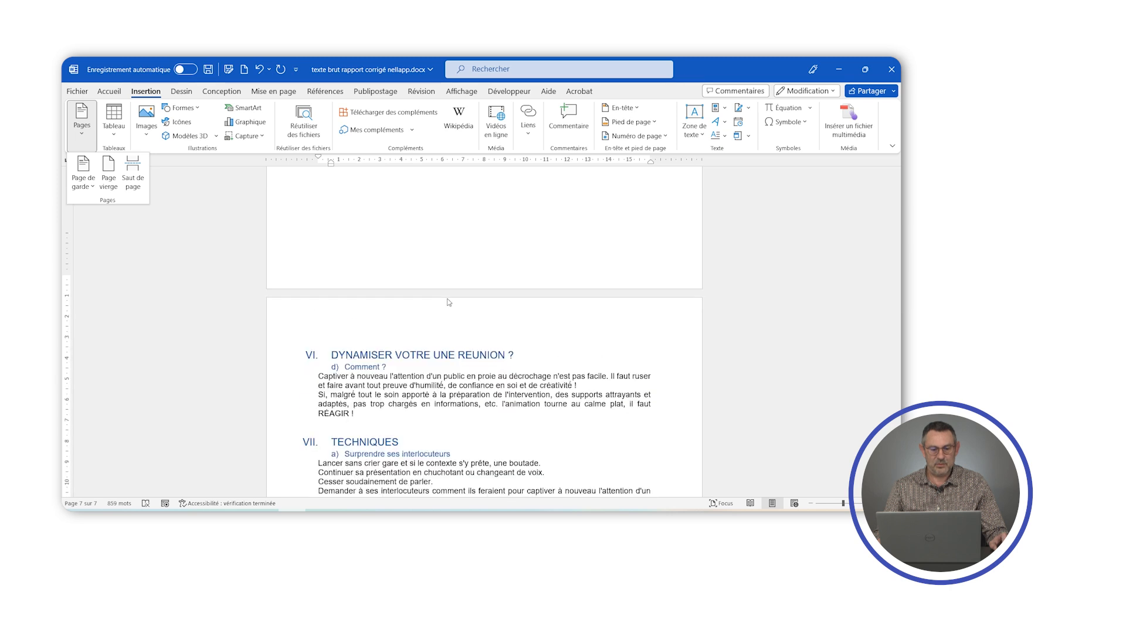
pyautogui.click(331, 236)
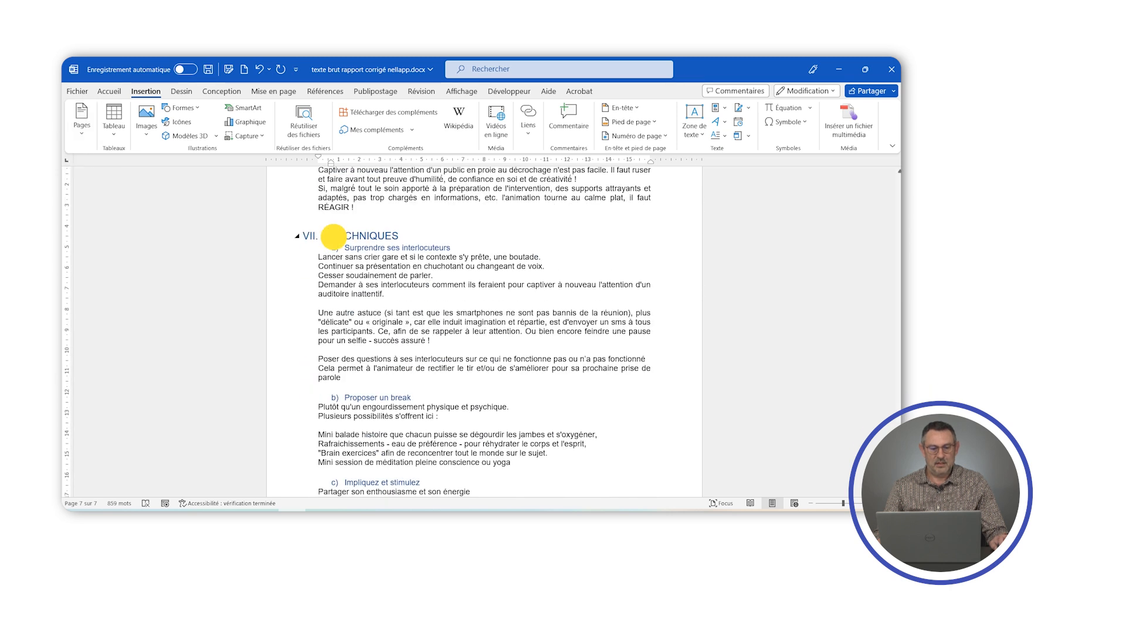
pyautogui.click(82, 120)
pyautogui.click(132, 171)
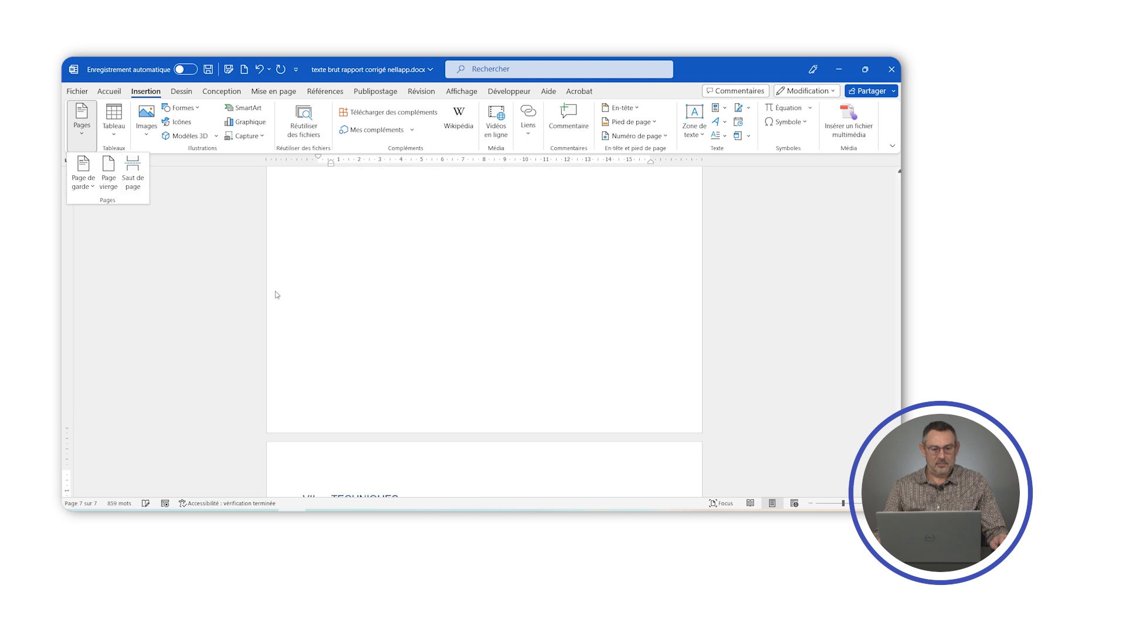
# - Insert a page break before the section VIII heading CONCLUSION
pyautogui.scroll(-3, 334, 340)
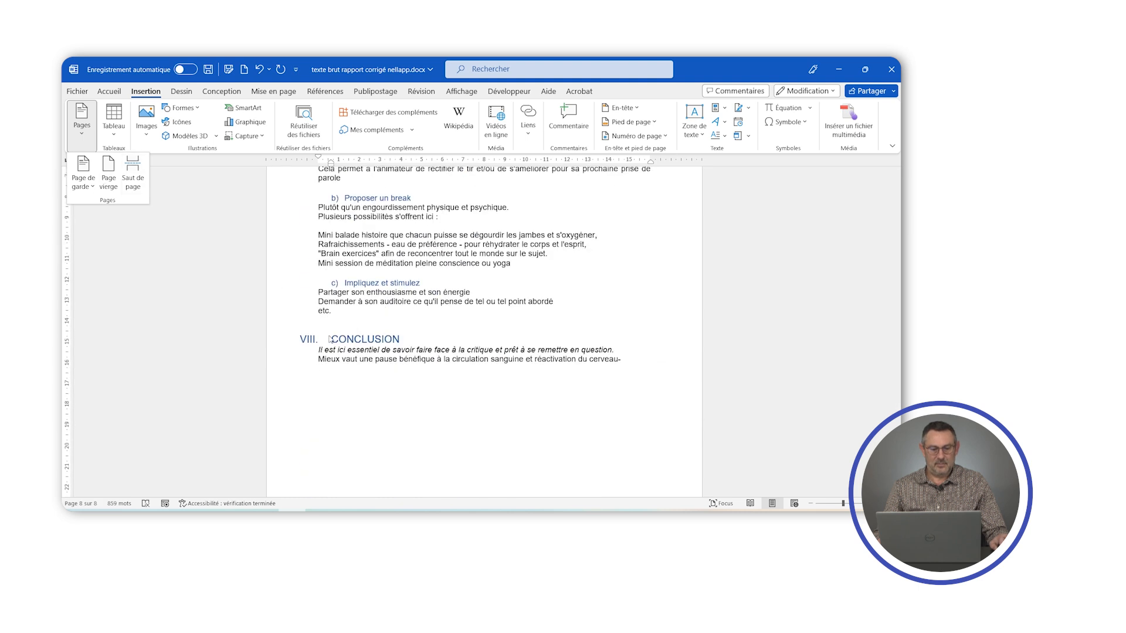
pyautogui.click(331, 339)
pyautogui.click(81, 120)
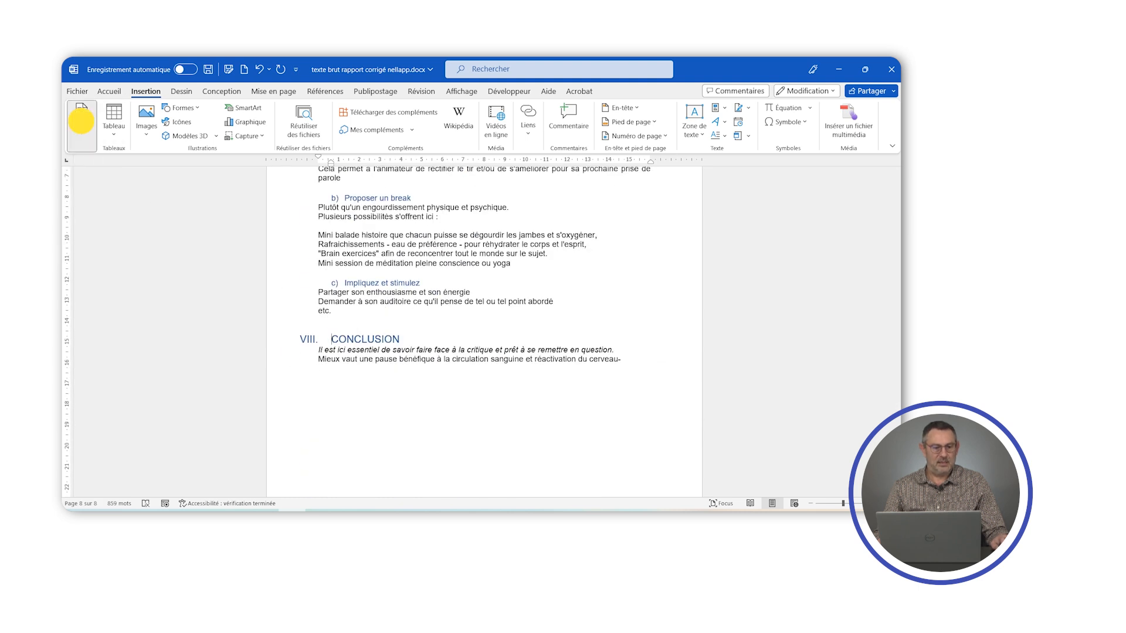
pyautogui.click(133, 171)
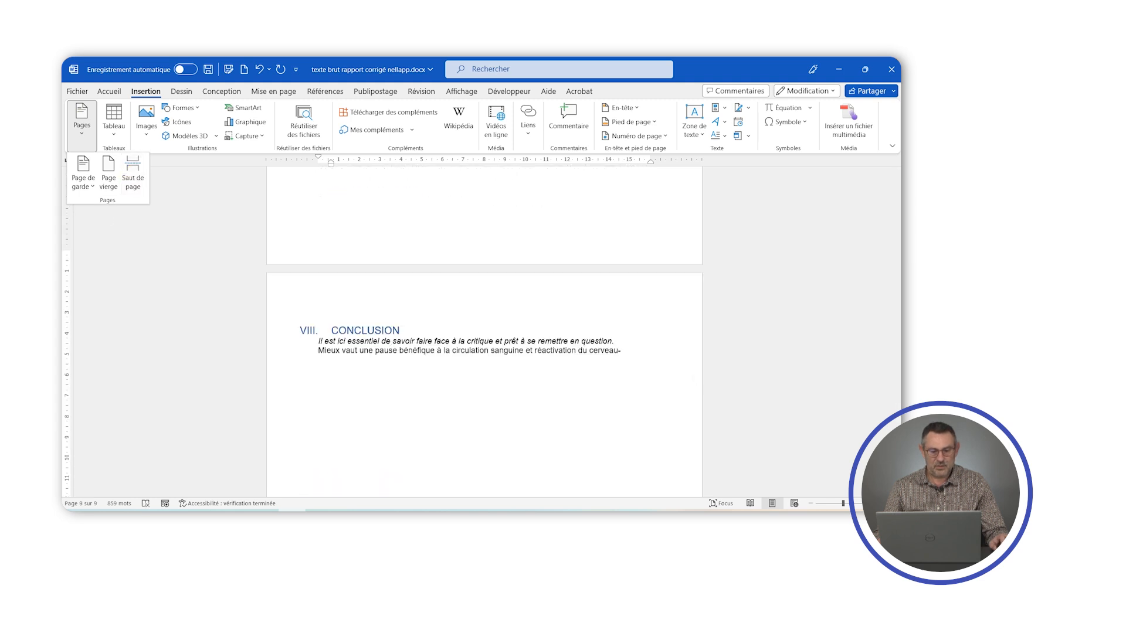
# - Return to the first page and display paragraph marks and other hidden formatting symbols
pyautogui.scroll(9, 612, 409)
pyautogui.scroll(12, 612, 410)
pyautogui.scroll(15, 613, 404)
pyautogui.scroll(15, 628, 373)
pyautogui.scroll(20, 634, 357)
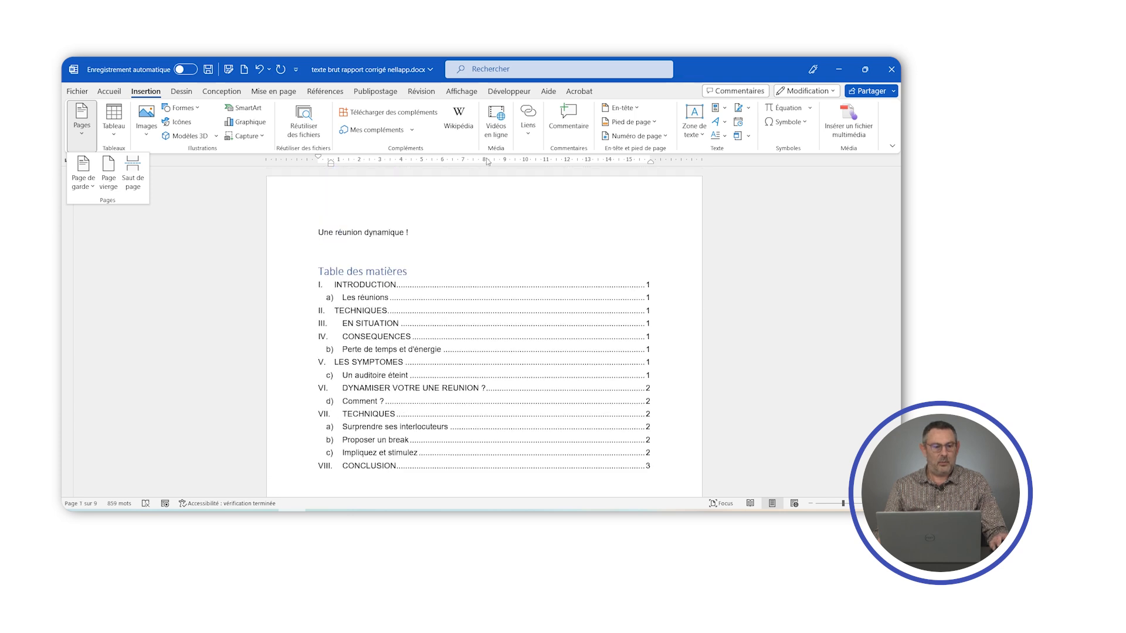
pyautogui.click(109, 91)
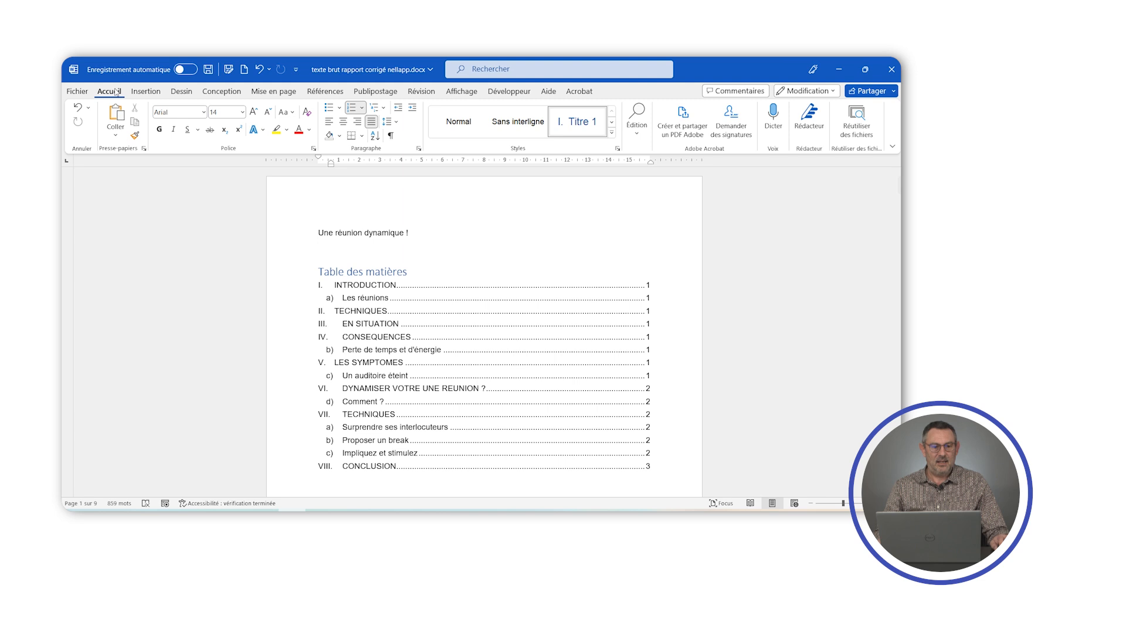
pyautogui.click(392, 135)
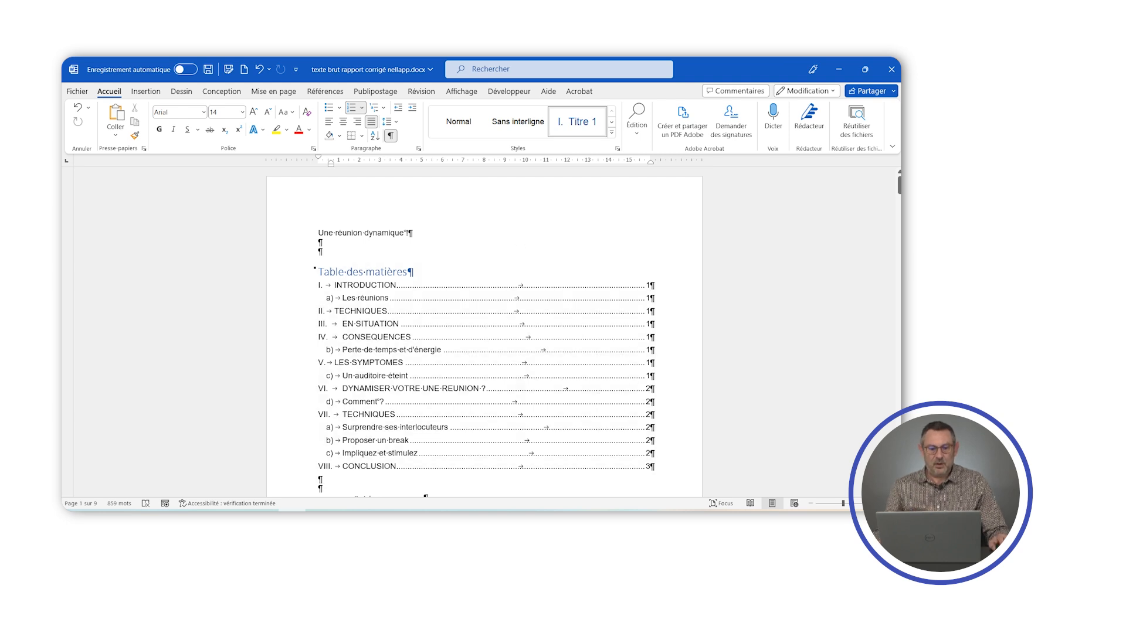
# - Delete the empty paragraph above the section I heading INTRODUCTION so the heading starts its page
pyautogui.scroll(-3, 484, 328)
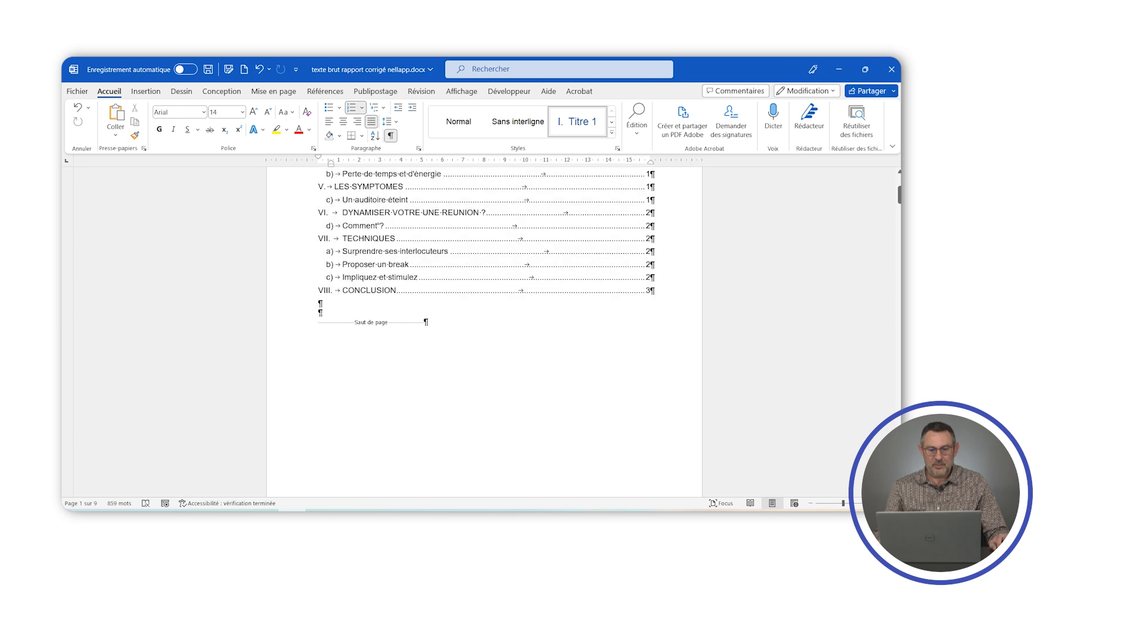
pyautogui.scroll(-6, 484, 329)
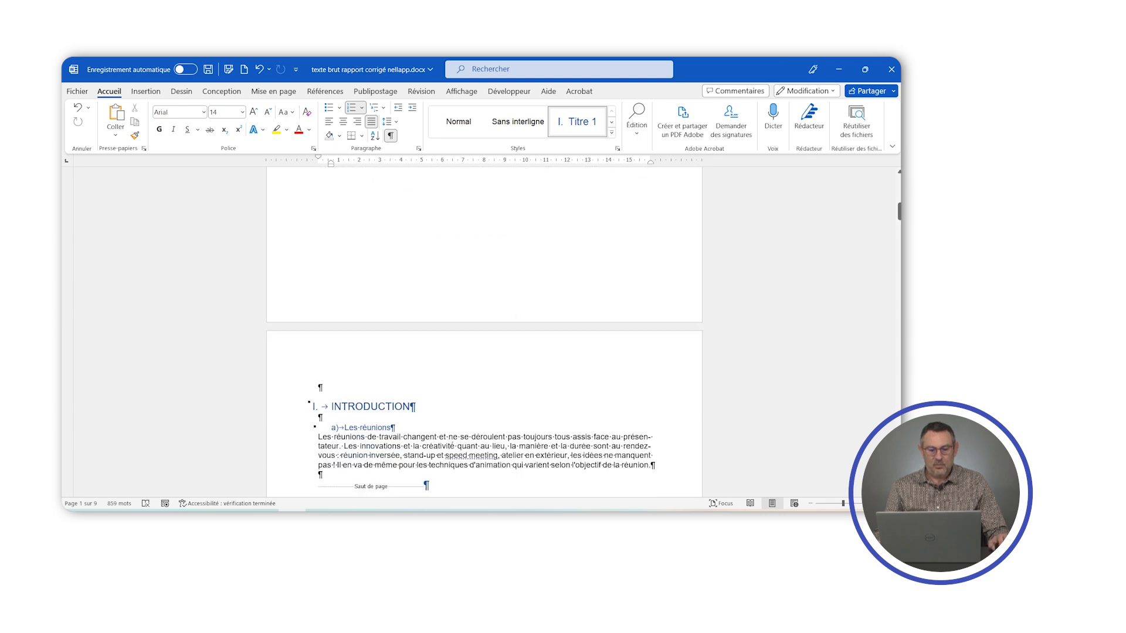
pyautogui.click(323, 330)
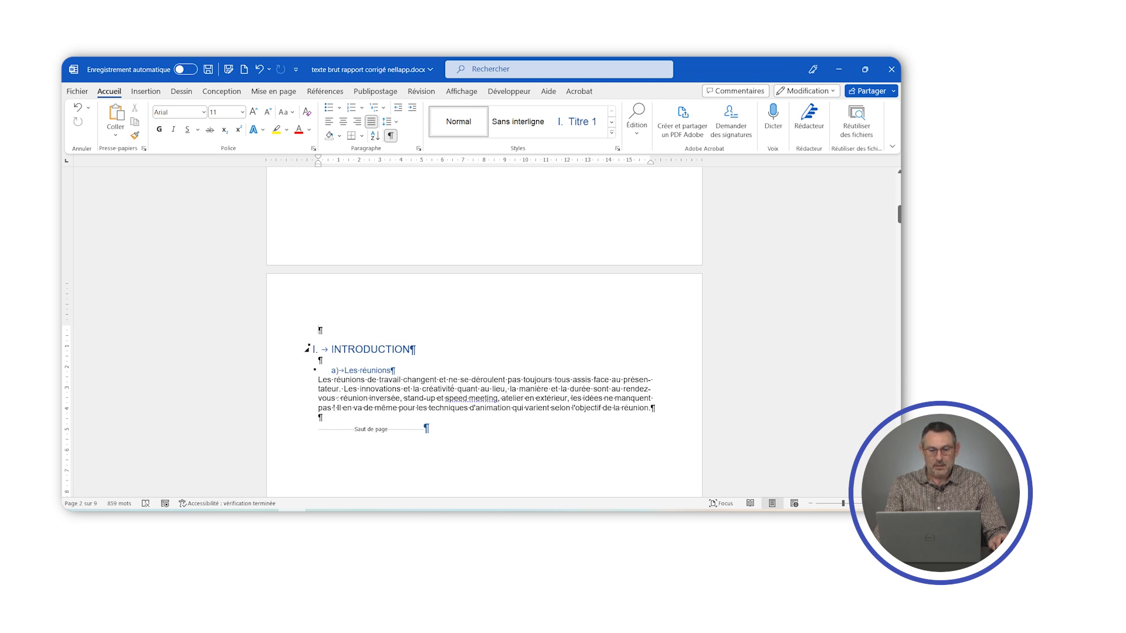
pyautogui.press('Delete')
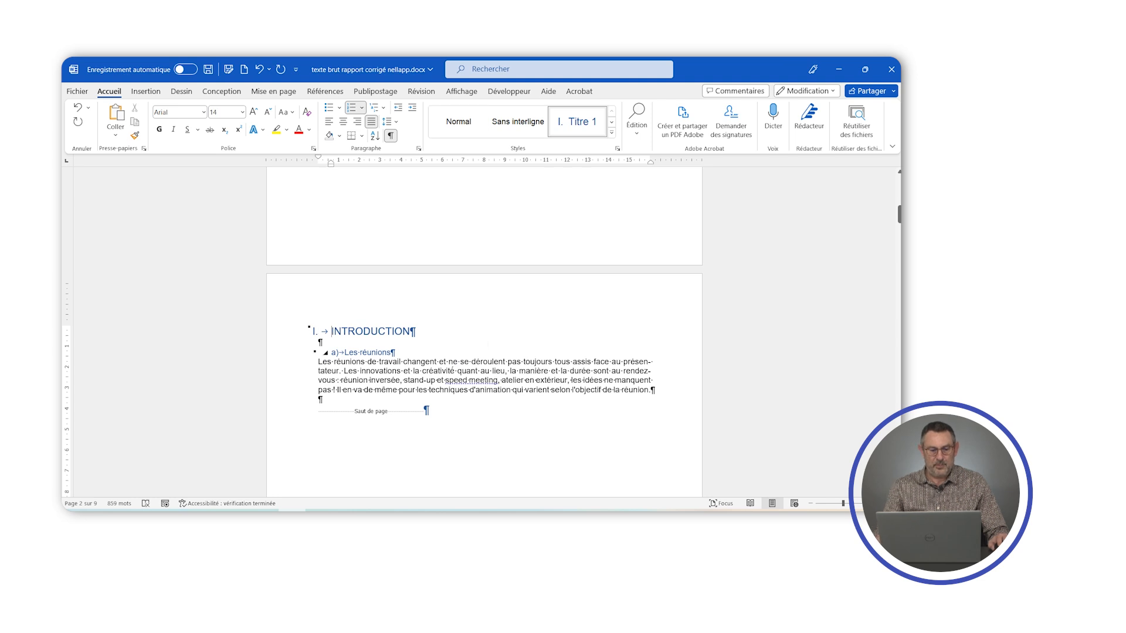
# - Check the page breaks and empty paragraphs of each section from INTRODUCTION through to CONCLUSION
pyautogui.scroll(-4, 484, 328)
pyautogui.scroll(-8, 484, 329)
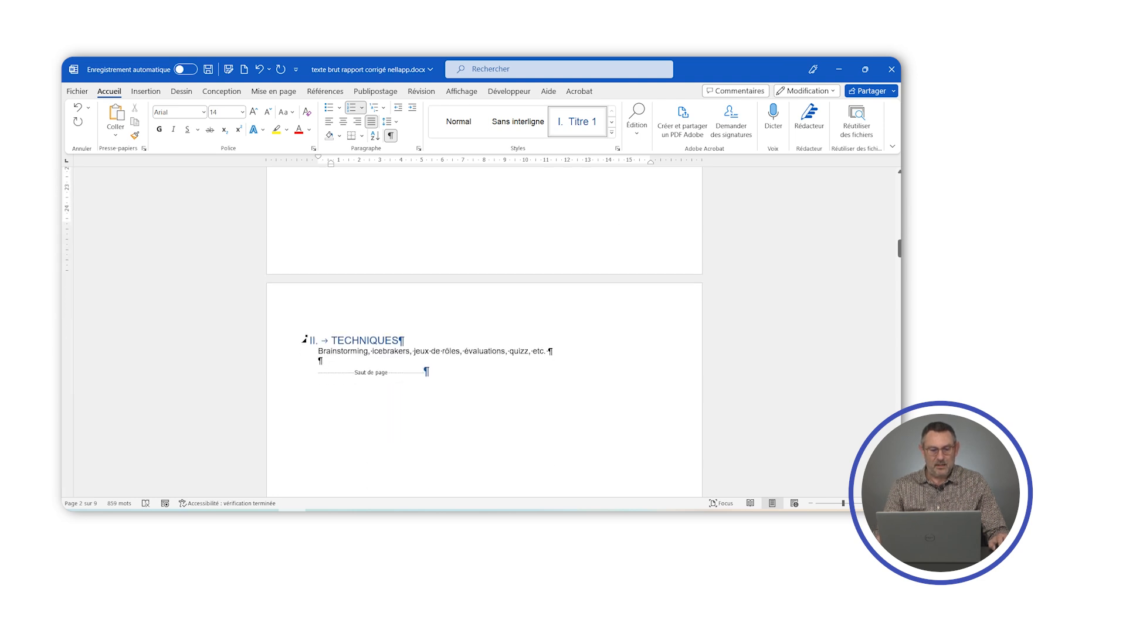
pyautogui.scroll(-12, 484, 328)
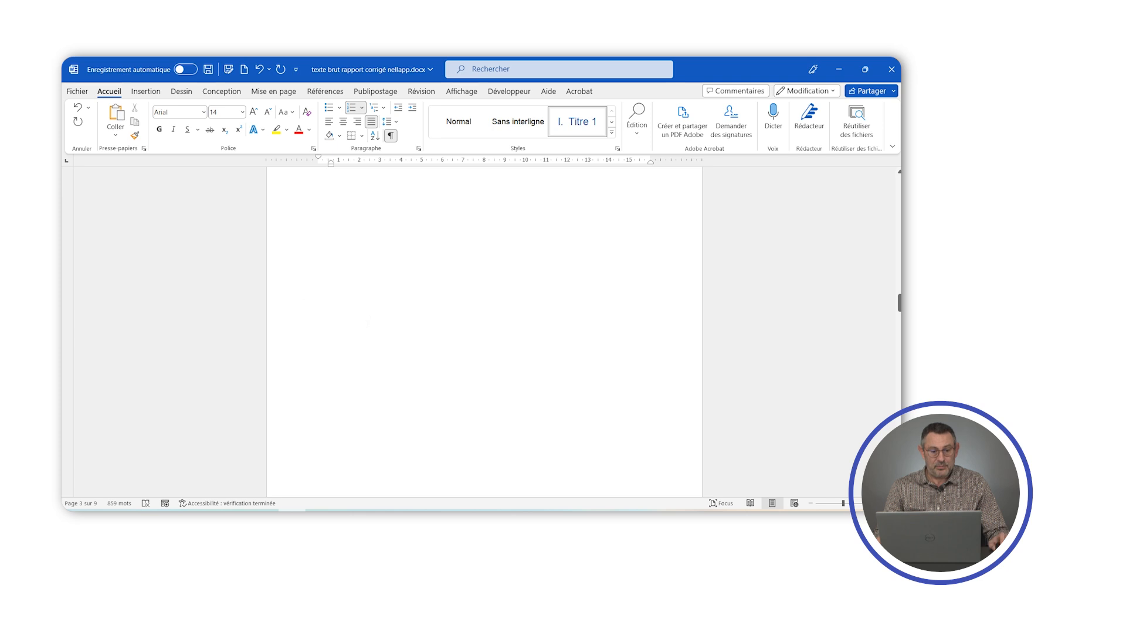
pyautogui.scroll(-8, 369, 322)
pyautogui.scroll(5, 369, 321)
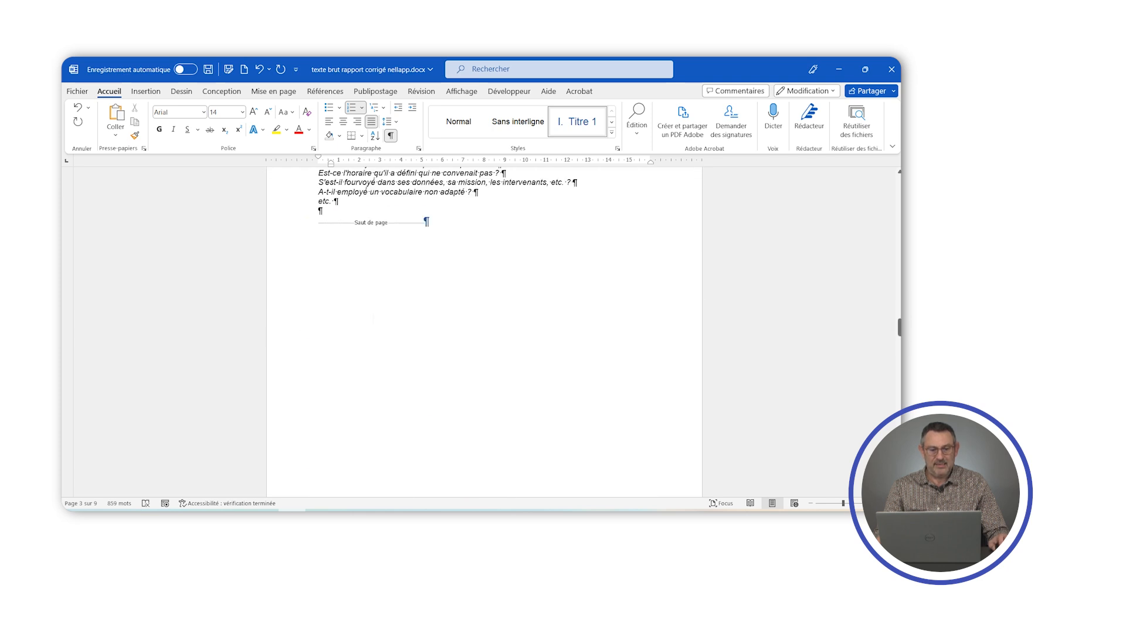
pyautogui.scroll(2, 484, 329)
pyautogui.scroll(-10, 484, 329)
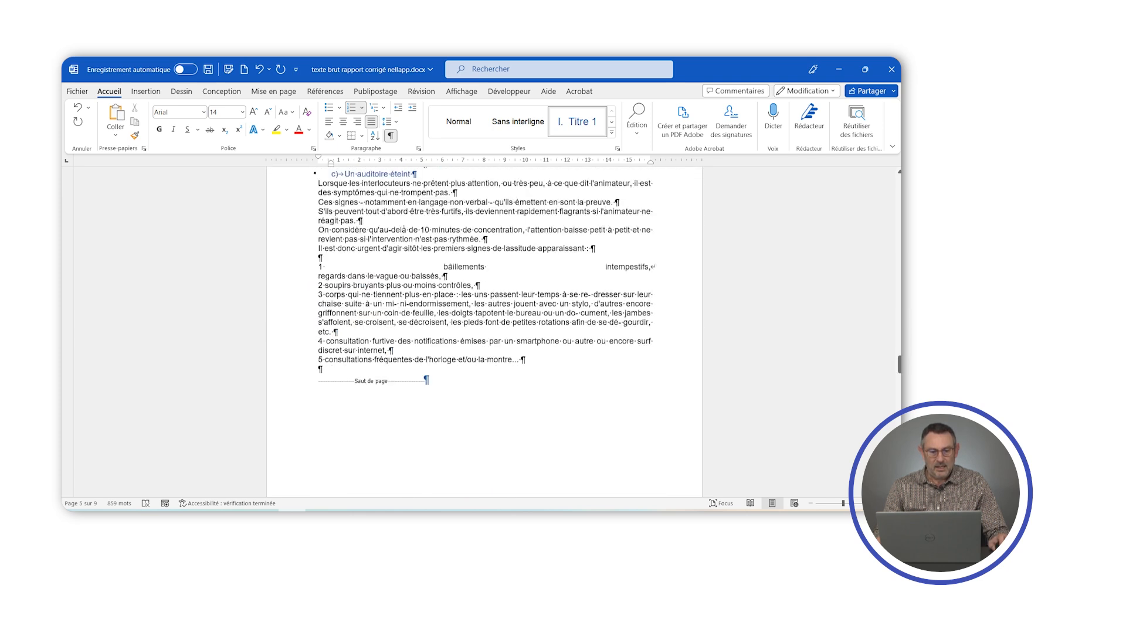
pyautogui.scroll(3, 484, 328)
pyautogui.scroll(-10, 484, 329)
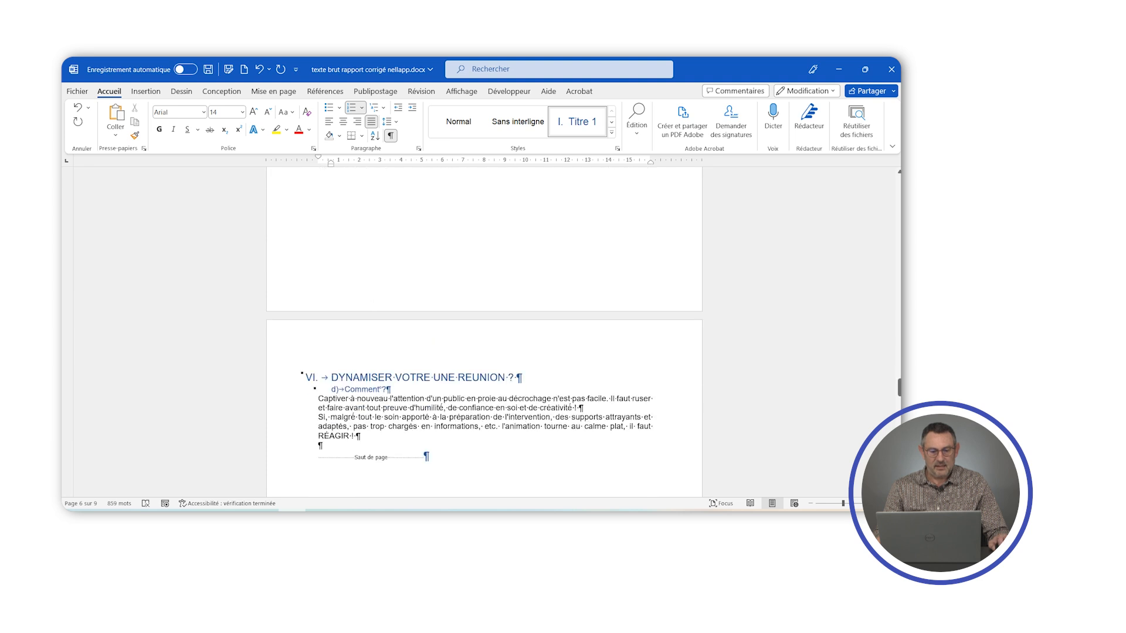
pyautogui.scroll(-15, 485, 328)
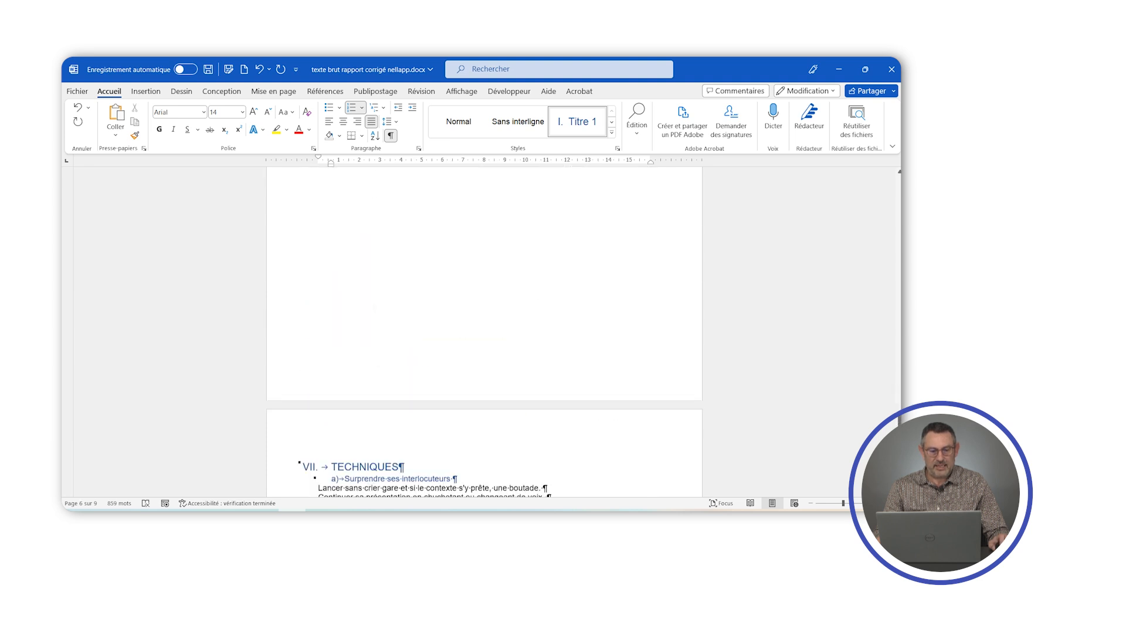
pyautogui.scroll(-15, 484, 328)
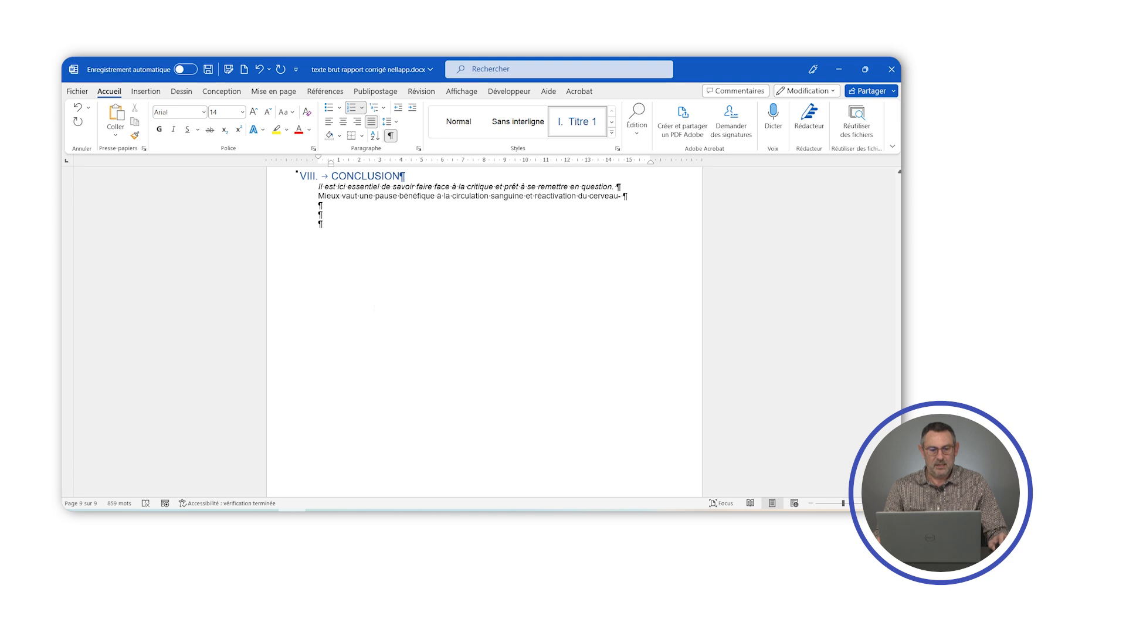
pyautogui.scroll(3, 484, 328)
pyautogui.click(381, 402)
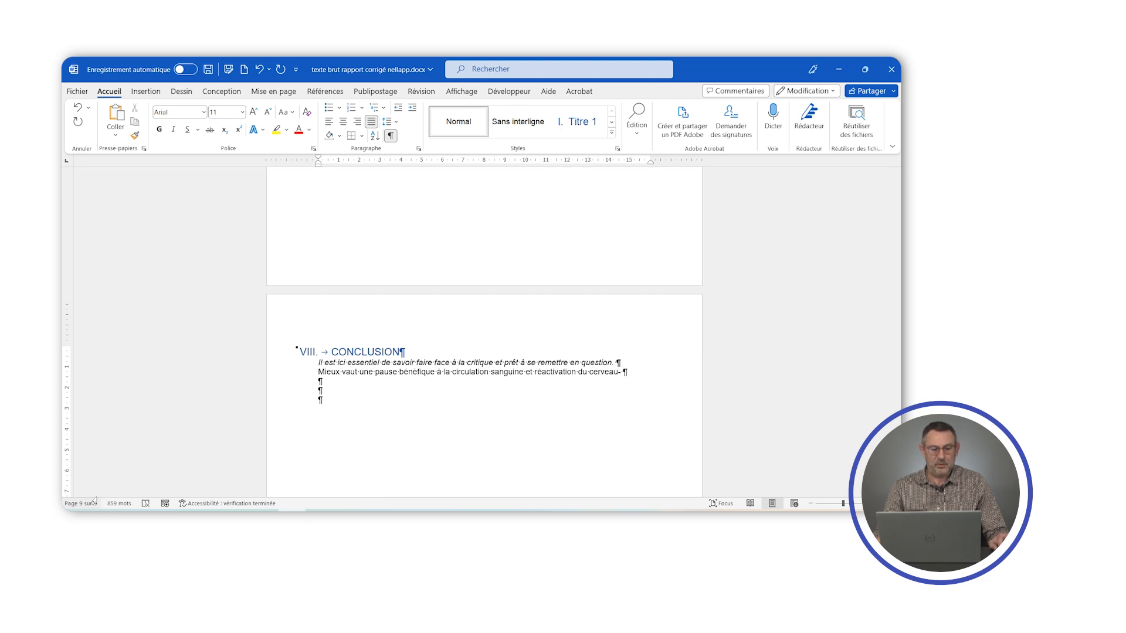
# - Return to the first page, hide the formatting marks and review the table of contents
pyautogui.moveTo(898, 460); pyautogui.dragTo(898, 132)
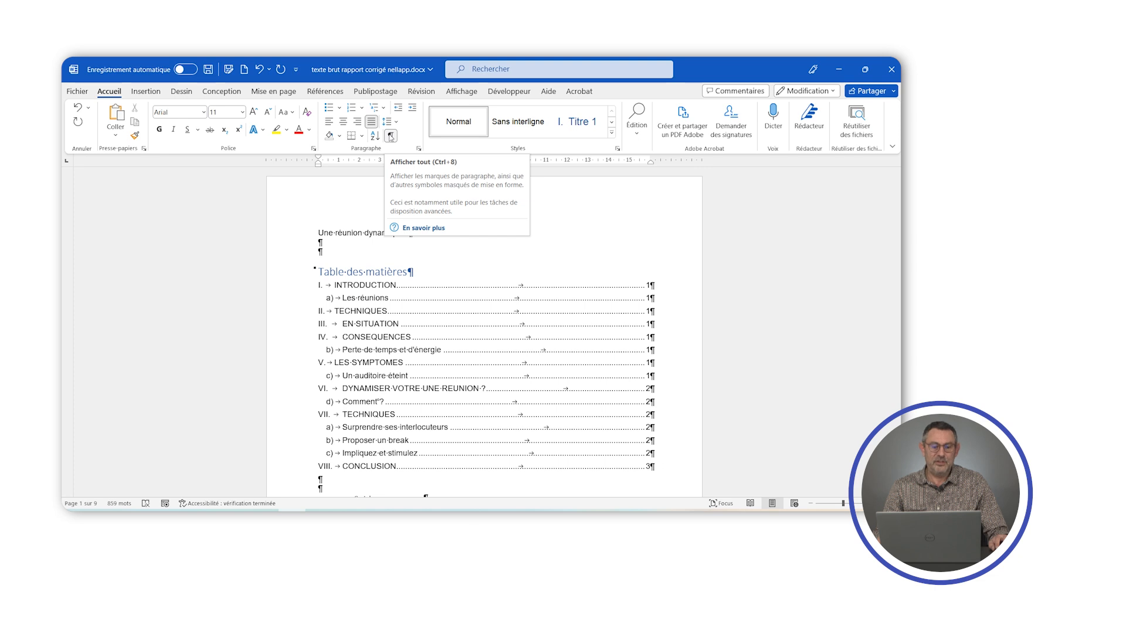
pyautogui.click(390, 136)
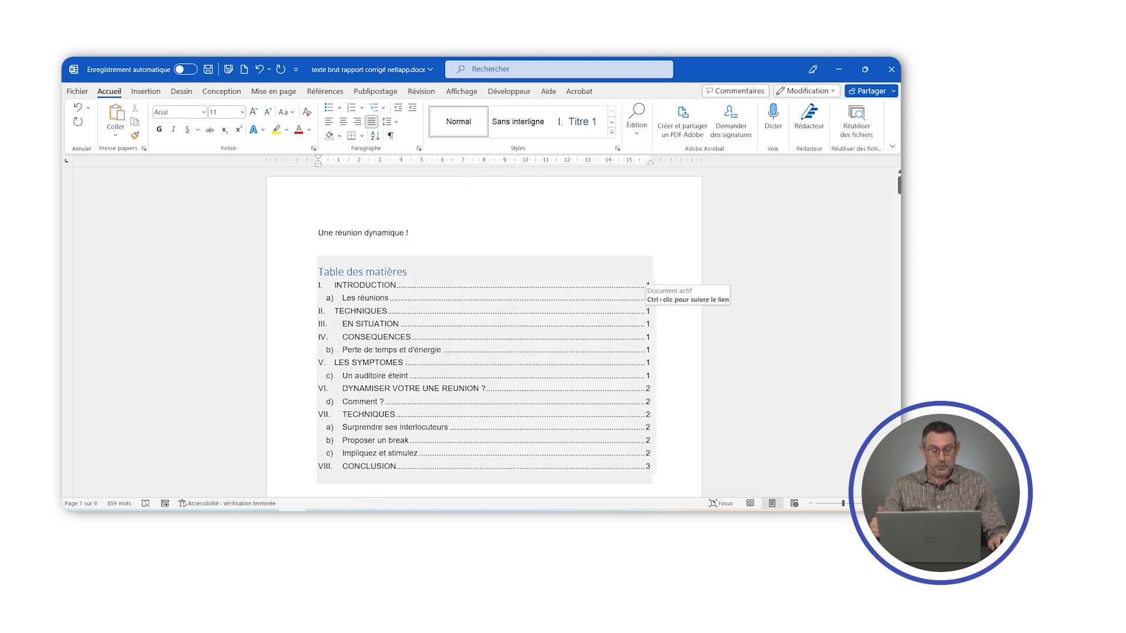
pyautogui.scroll(-3, 484, 328)
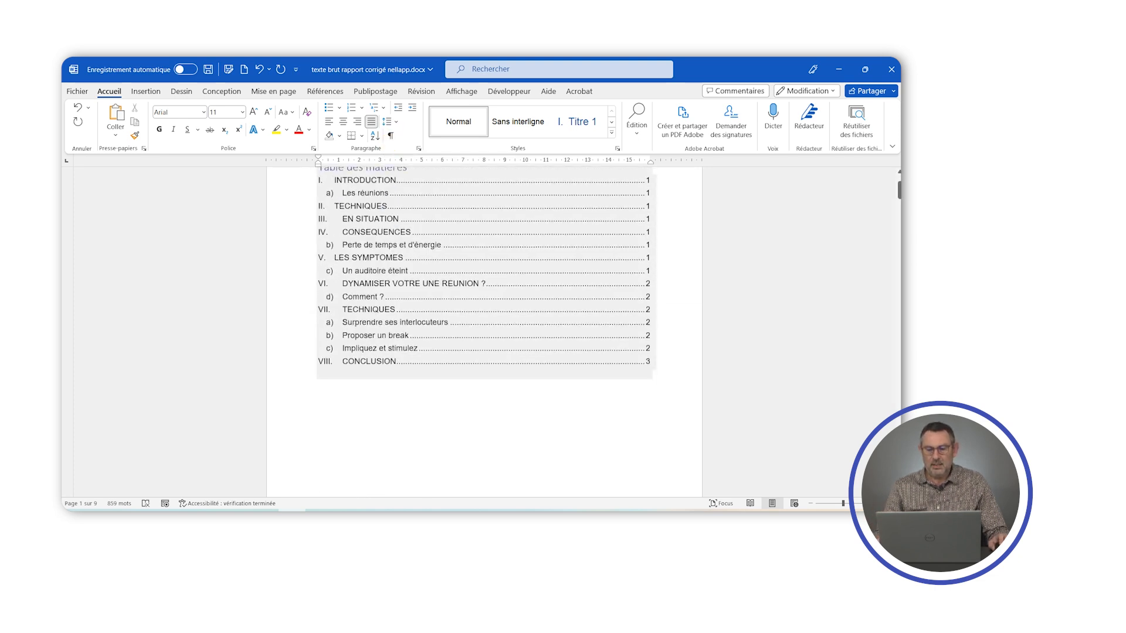
pyautogui.scroll(2, 484, 329)
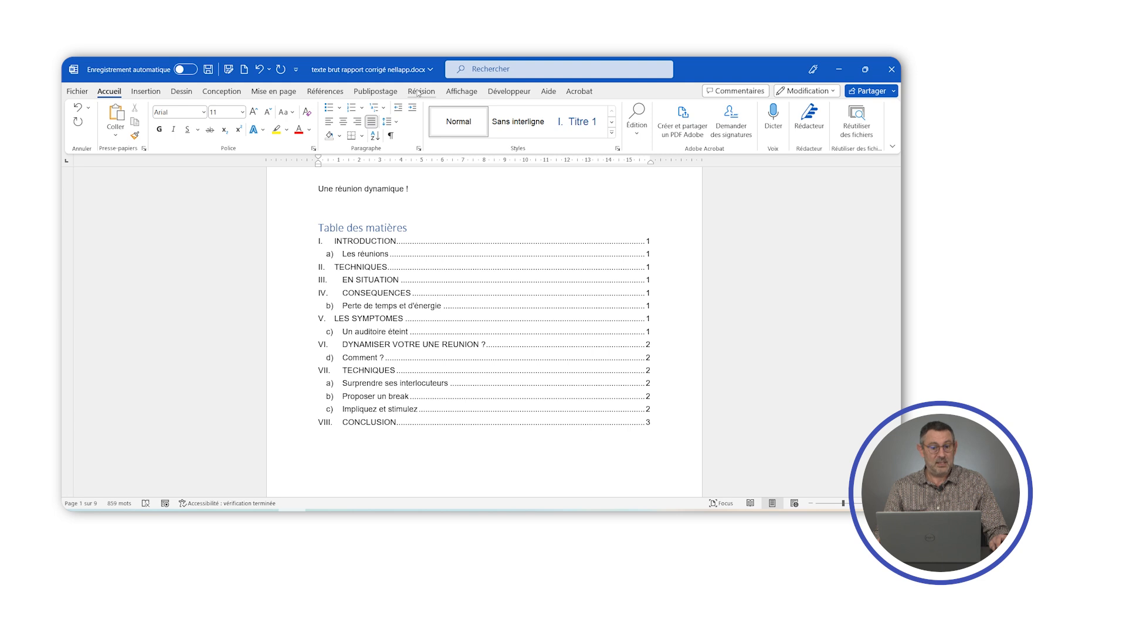
# - Update the entire table of contents to match the new page layout
pyautogui.click(329, 91)
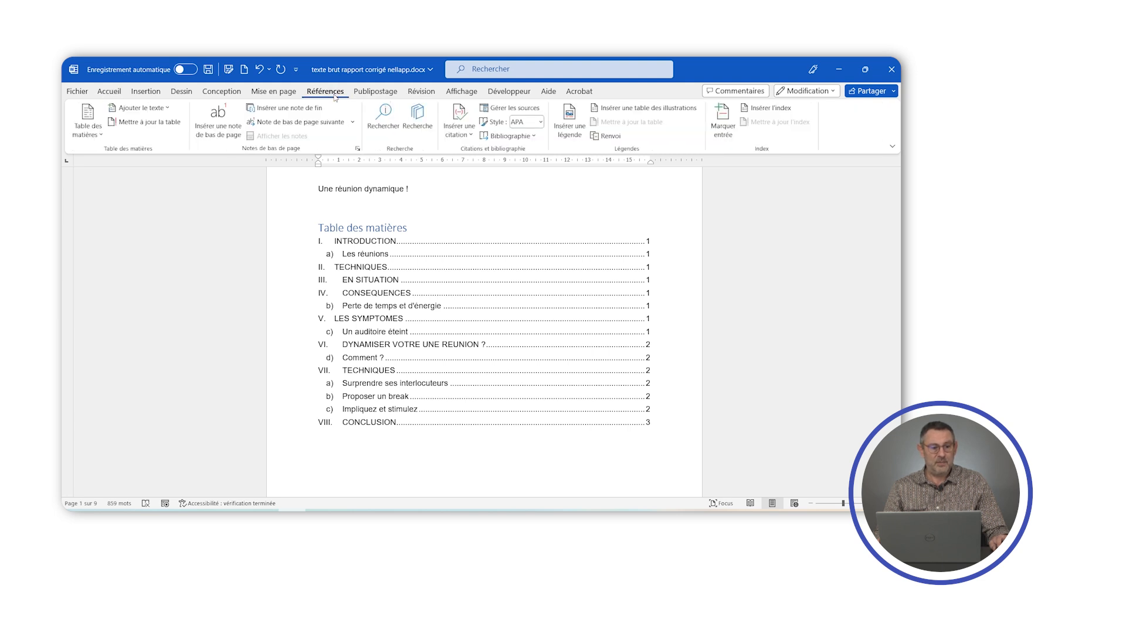
pyautogui.click(144, 123)
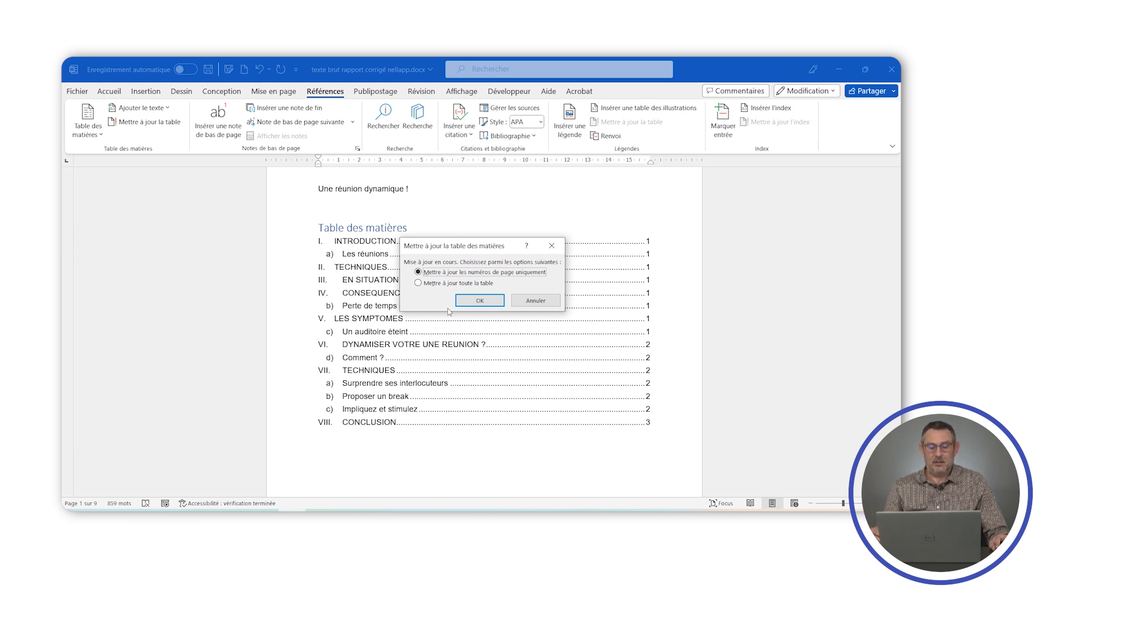
pyautogui.click(441, 284)
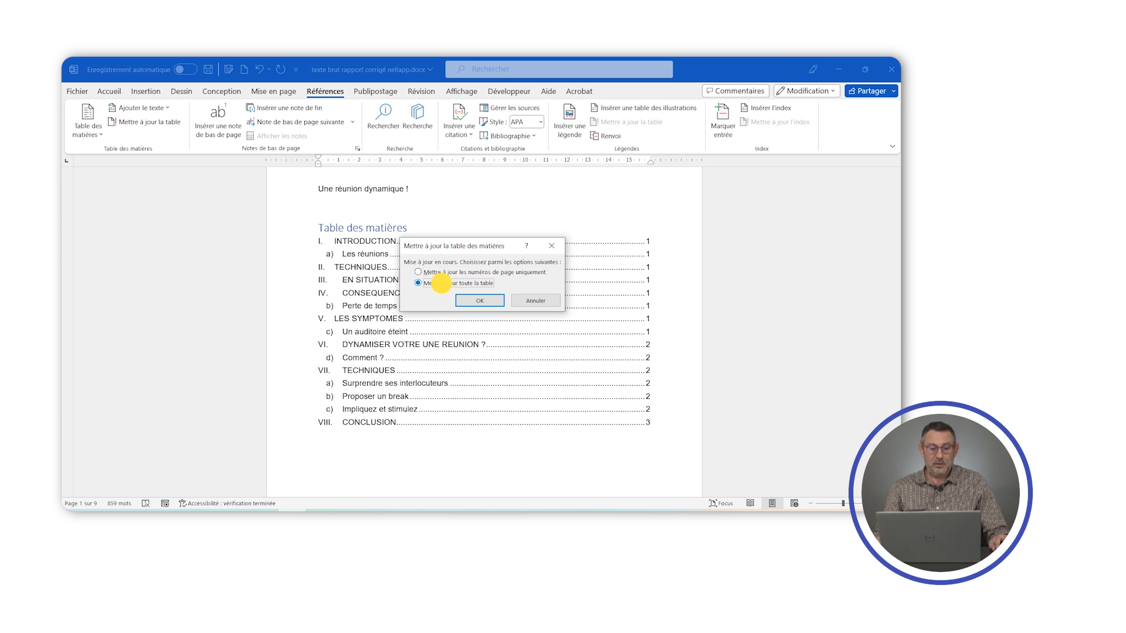
pyautogui.click(479, 303)
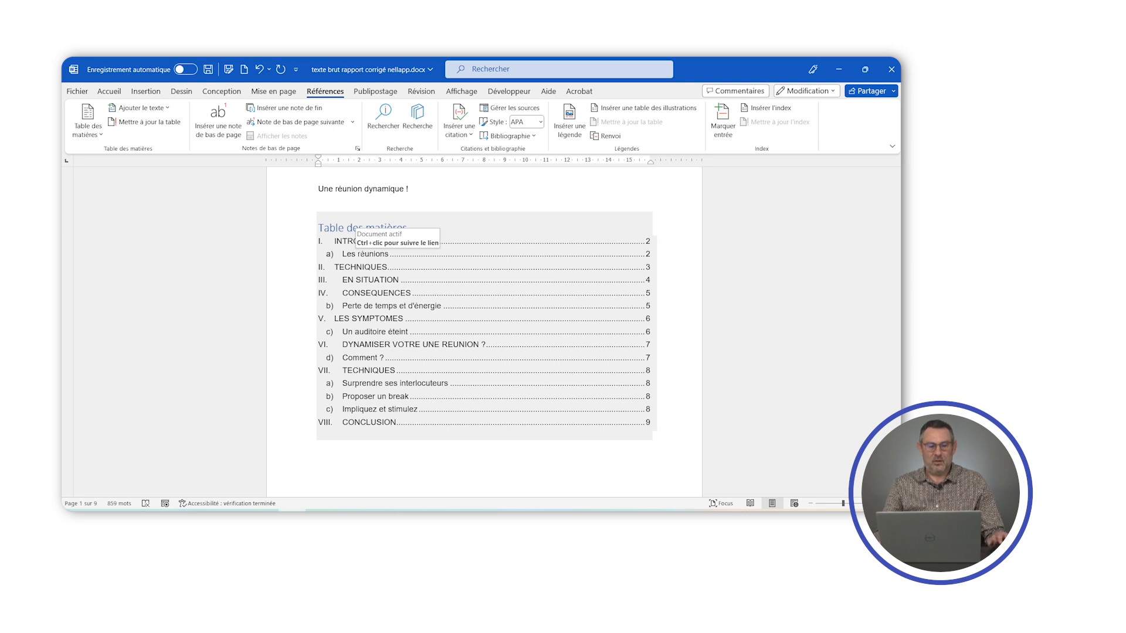
pyautogui.click(108, 91)
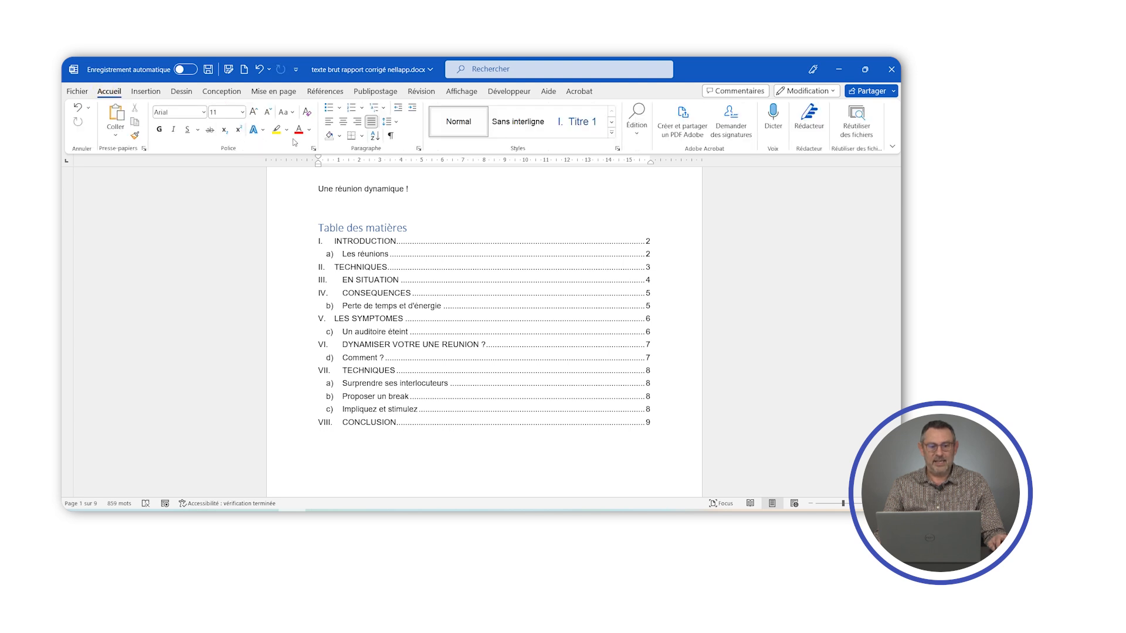
# - Show the formatting marks and delete the page break between the table of contents and the INTRODUCTION heading
pyautogui.click(391, 136)
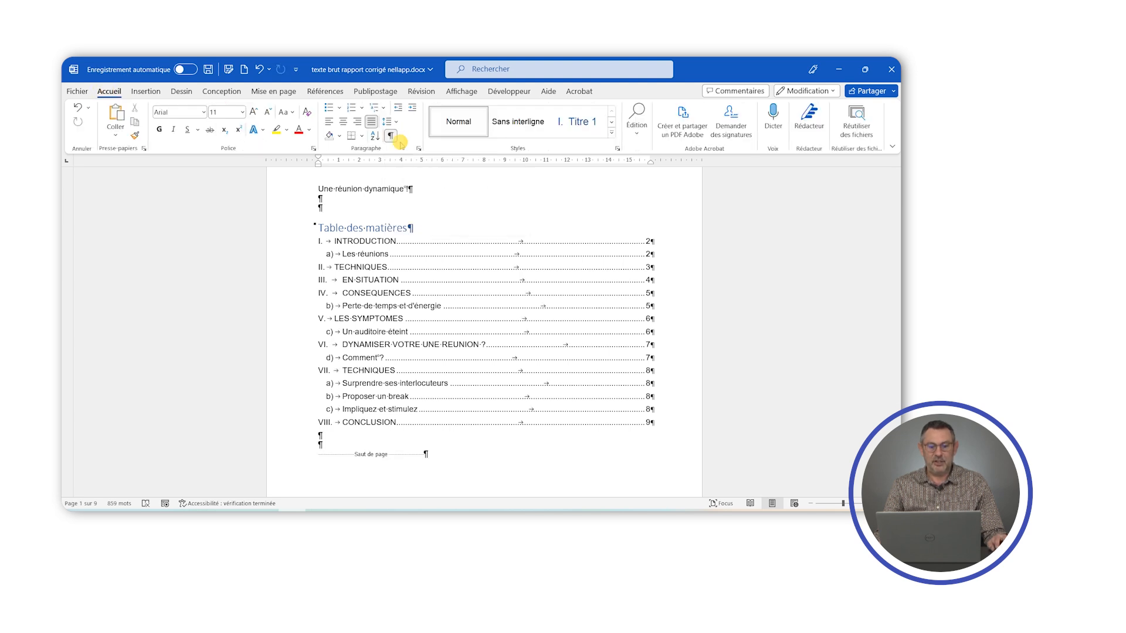
pyautogui.scroll(-3, 487, 264)
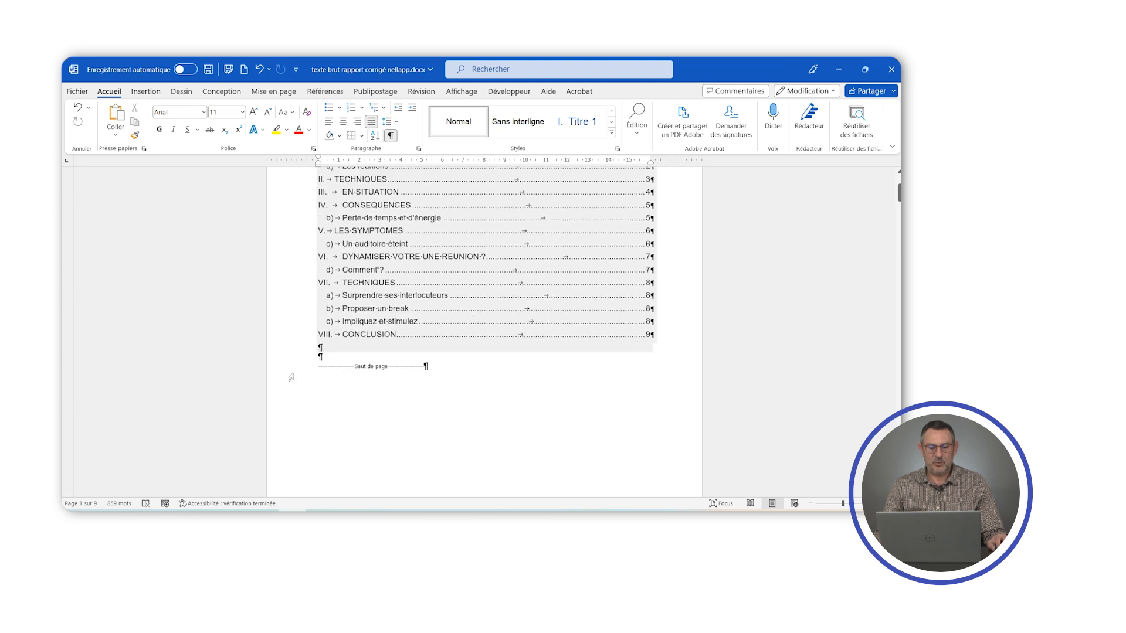
pyautogui.scroll(4, 293, 366)
pyautogui.scroll(-3, 293, 366)
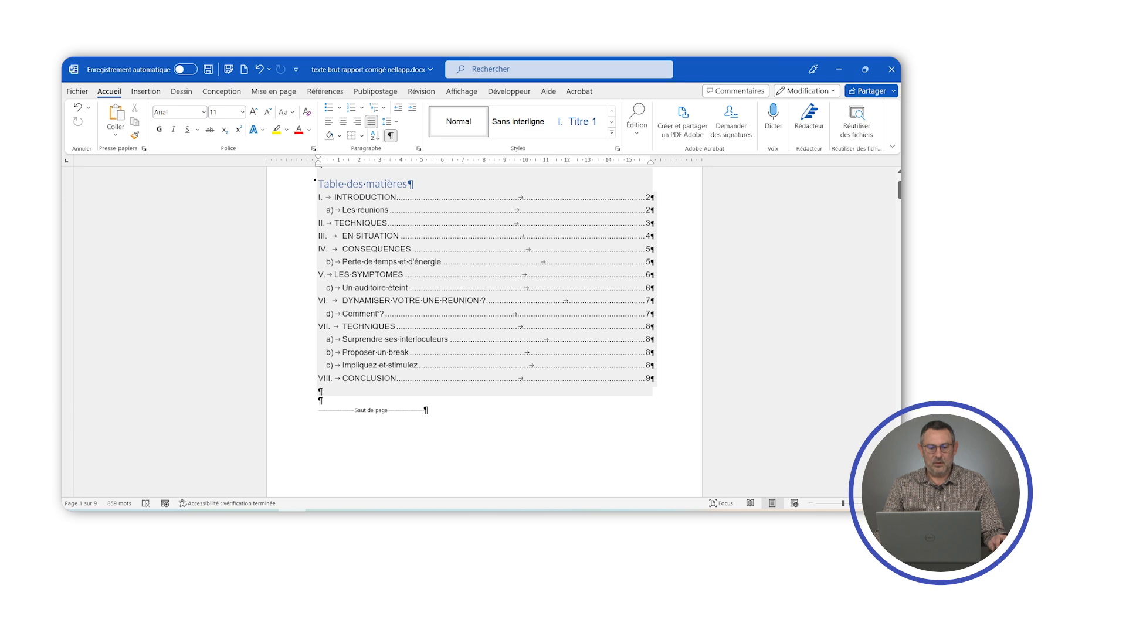
pyautogui.click(297, 414)
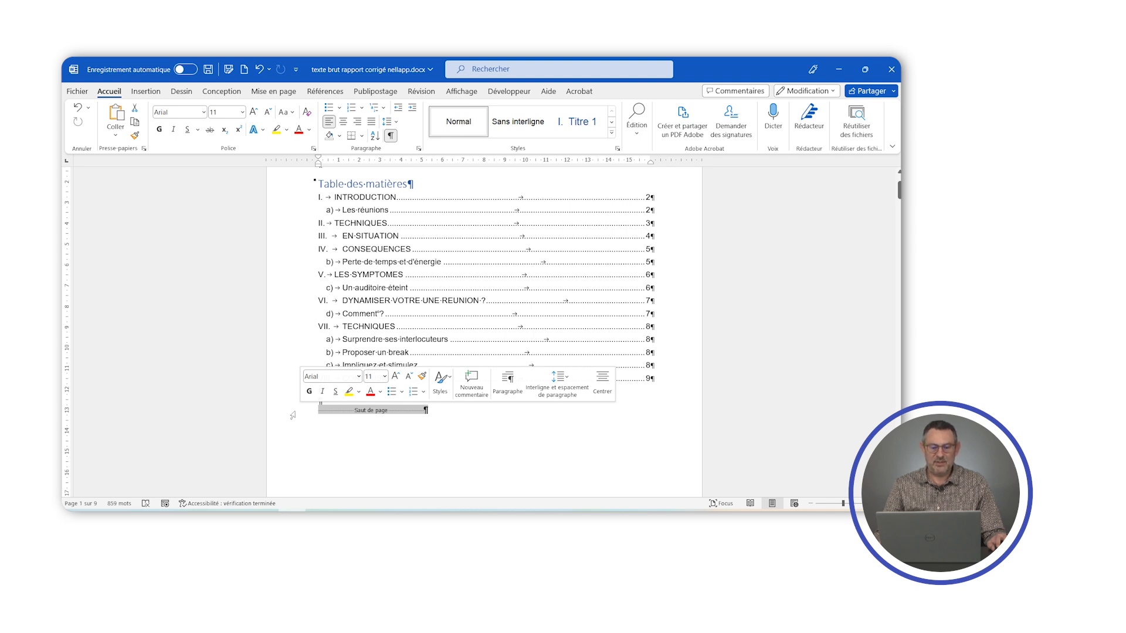
pyautogui.press('Delete')
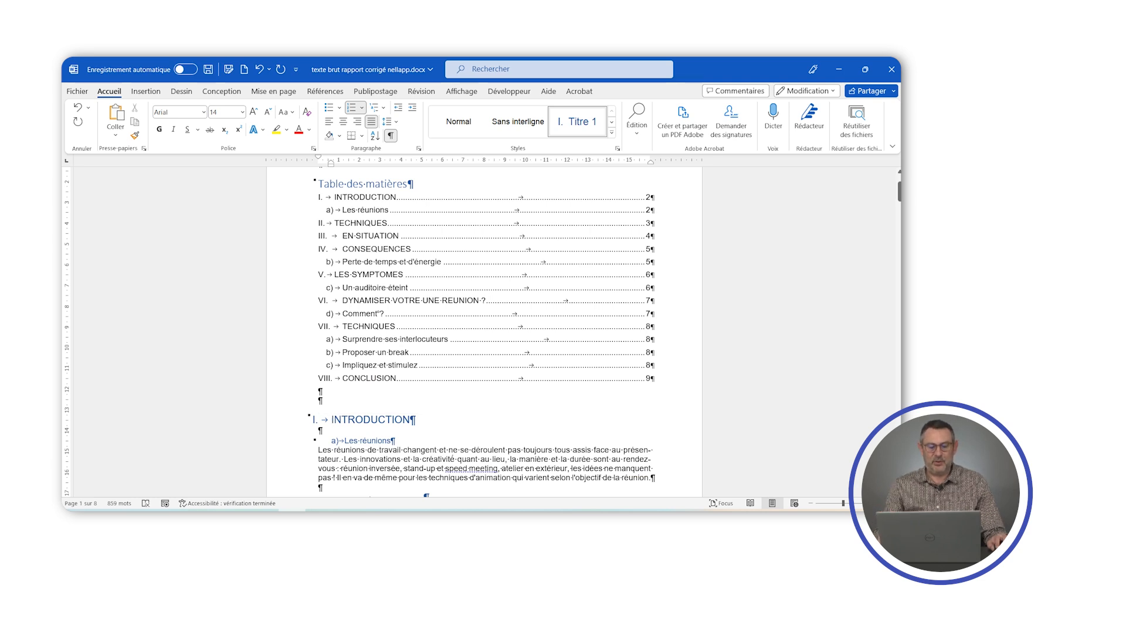
# - Insert a next-page section break at the empty paragraph just above the INTRODUCTION heading
pyautogui.click(319, 401)
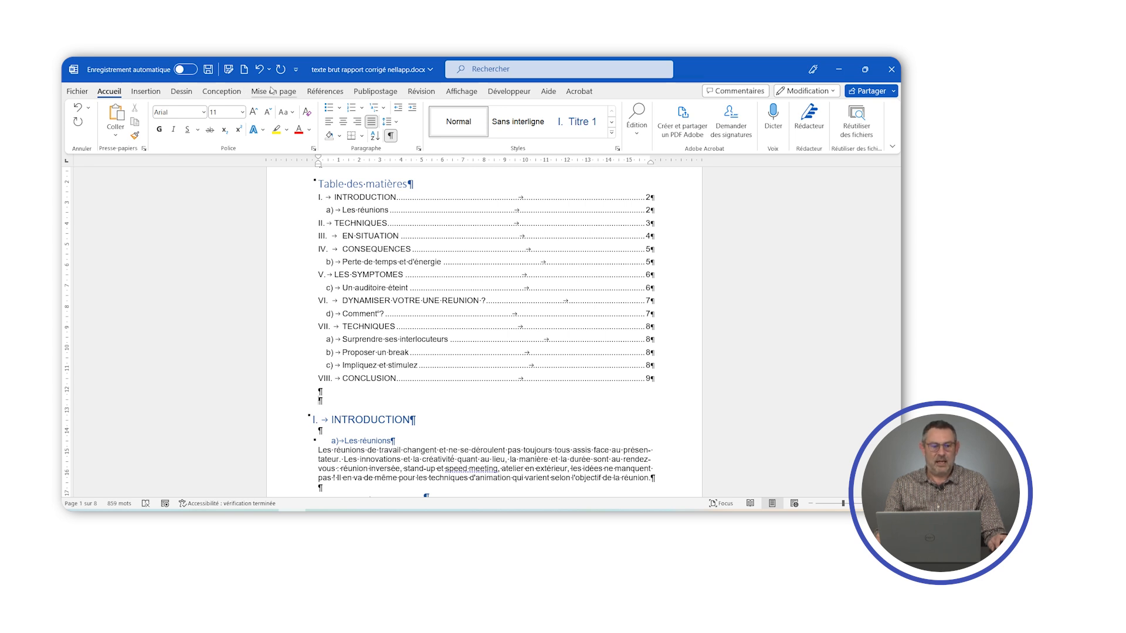
pyautogui.click(145, 92)
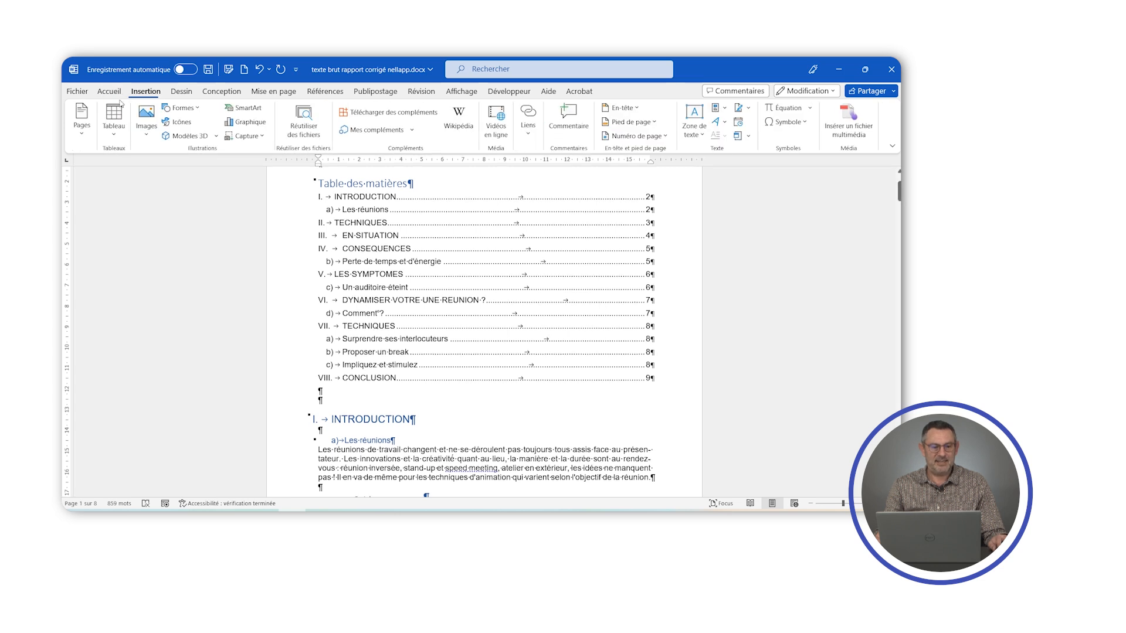
pyautogui.click(81, 120)
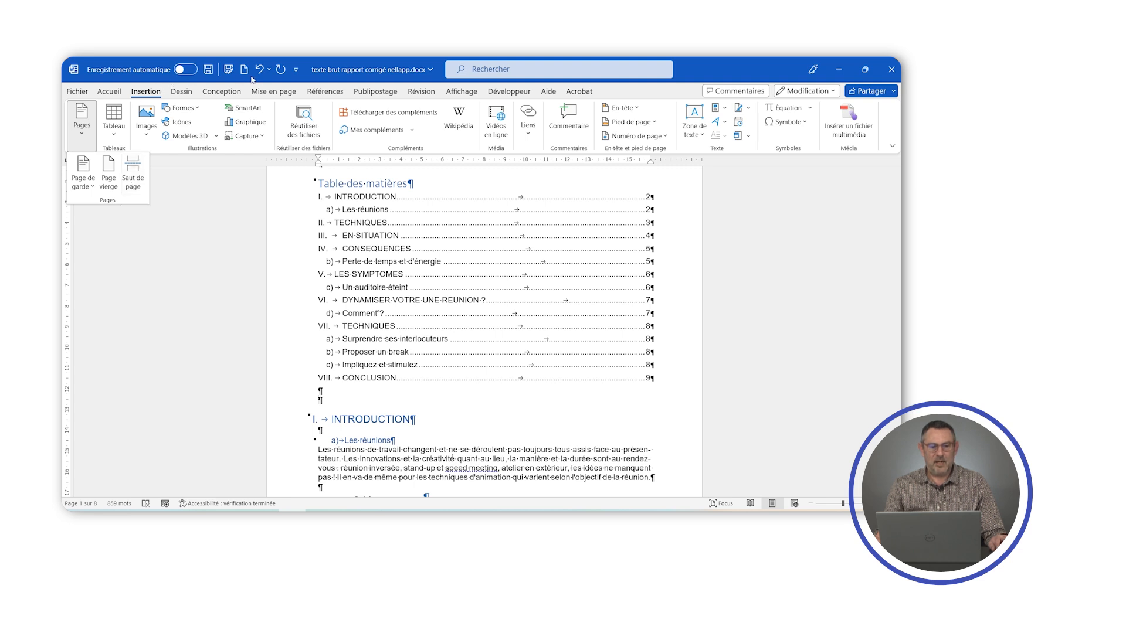
pyautogui.click(275, 94)
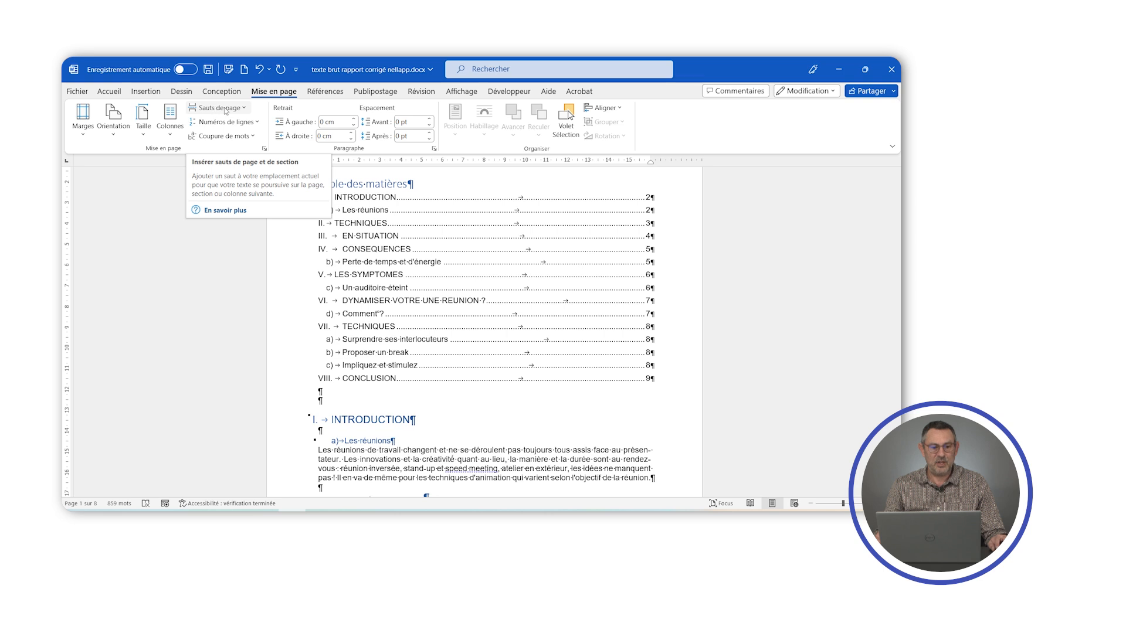
pyautogui.click(245, 109)
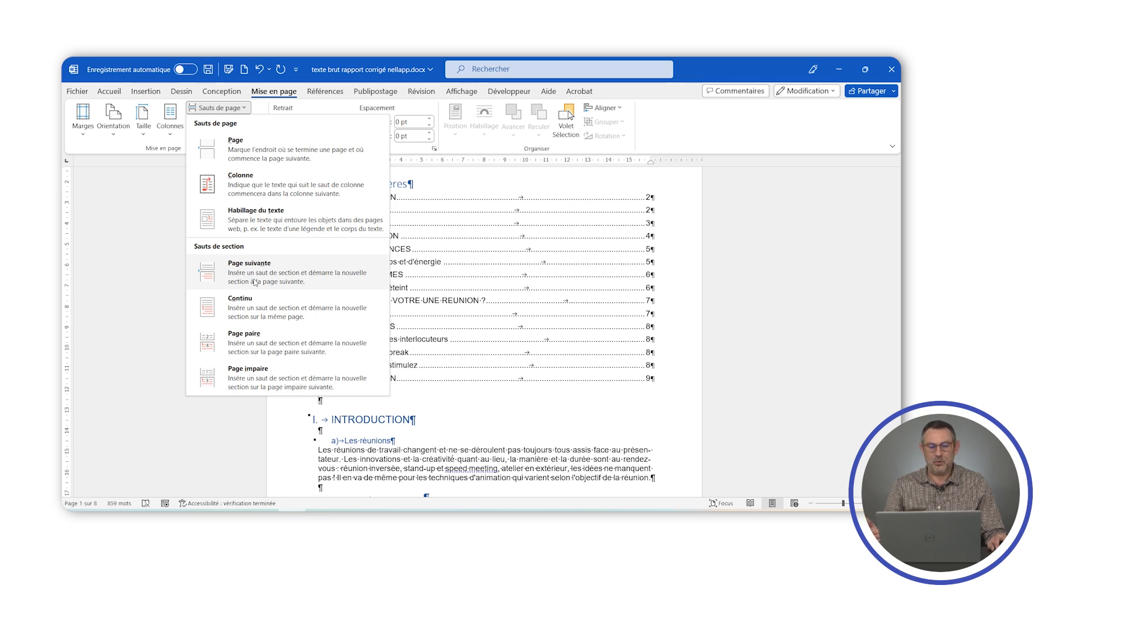
pyautogui.click(250, 275)
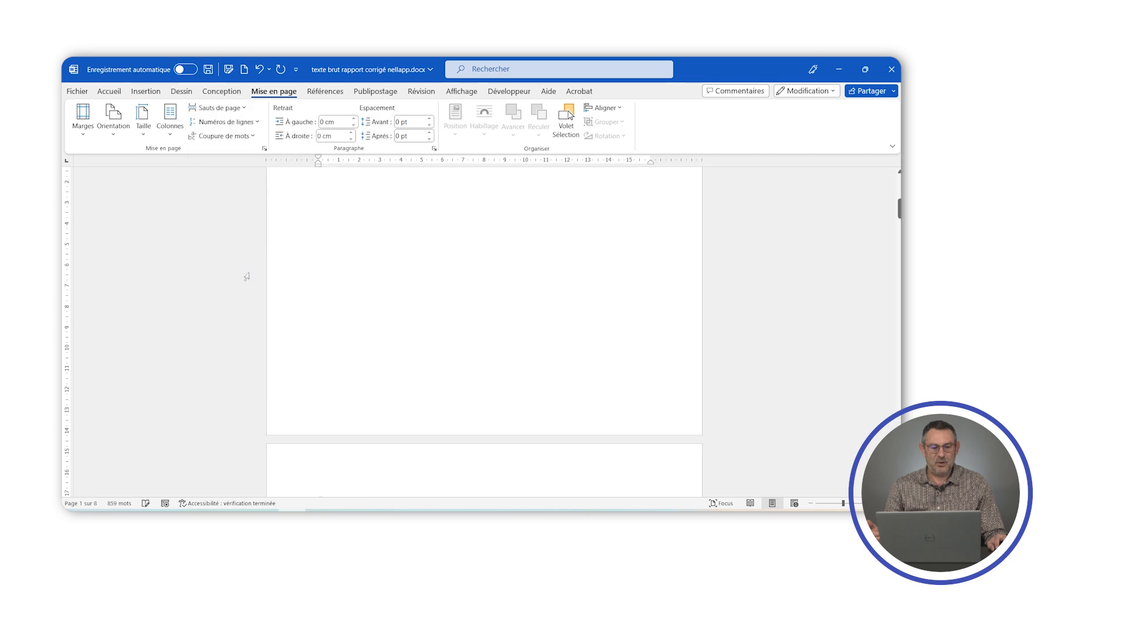
pyautogui.scroll(-3, 484, 329)
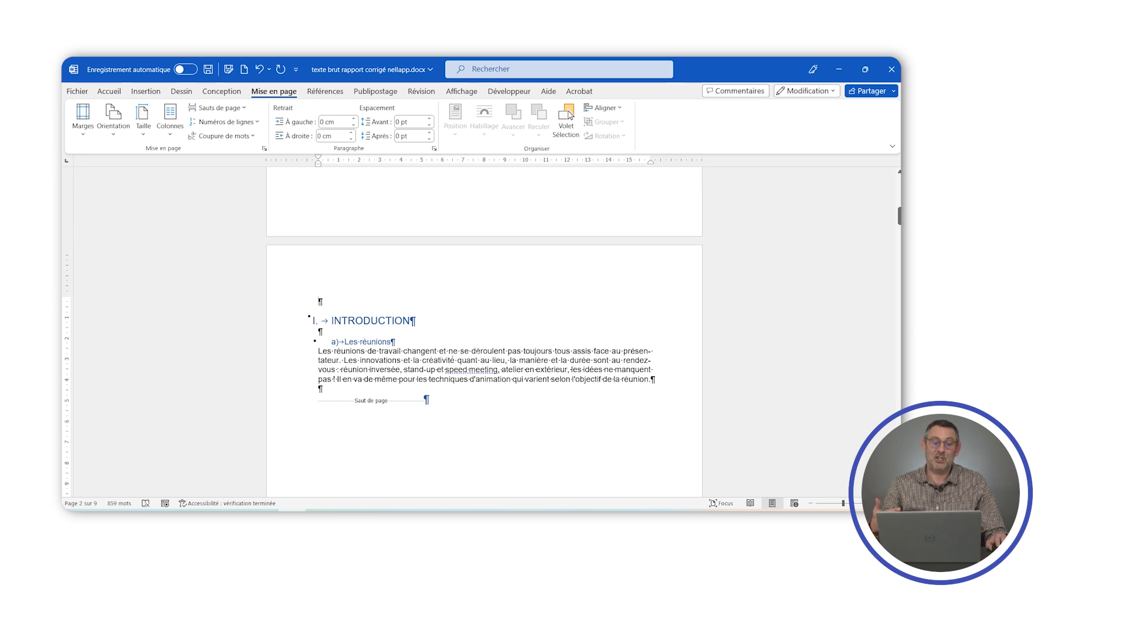
pyautogui.scroll(-4, 481, 352)
pyautogui.scroll(2, 480, 353)
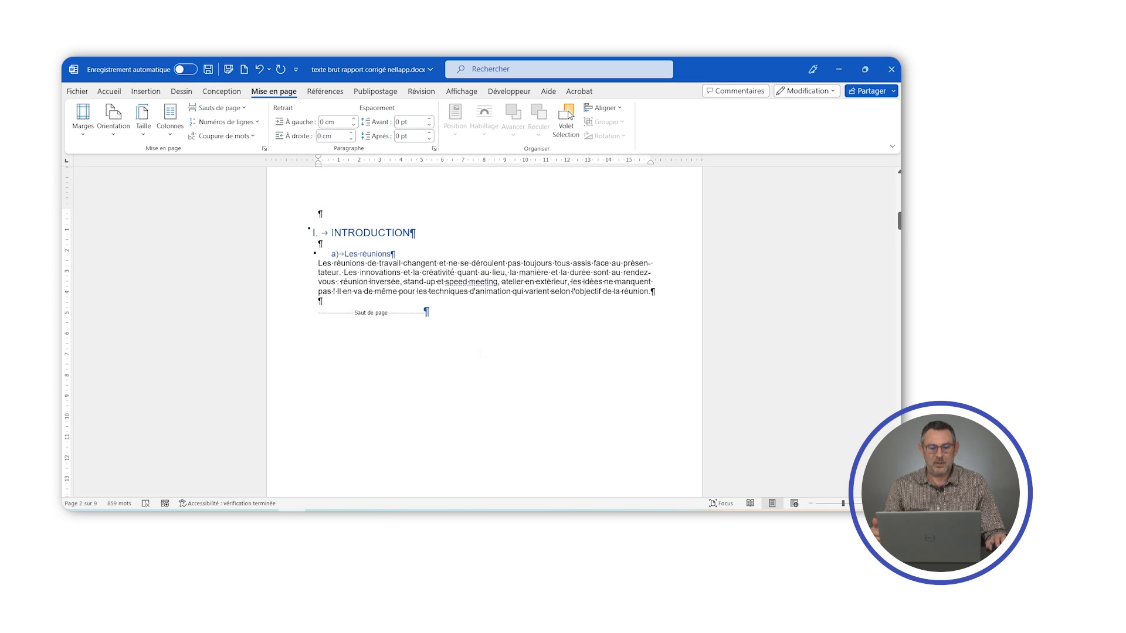
# - Open the footer of the INTRODUCTION page and insert a bottom-of-page number in the Numéro normal 1 style
pyautogui.scroll(-5, 481, 352)
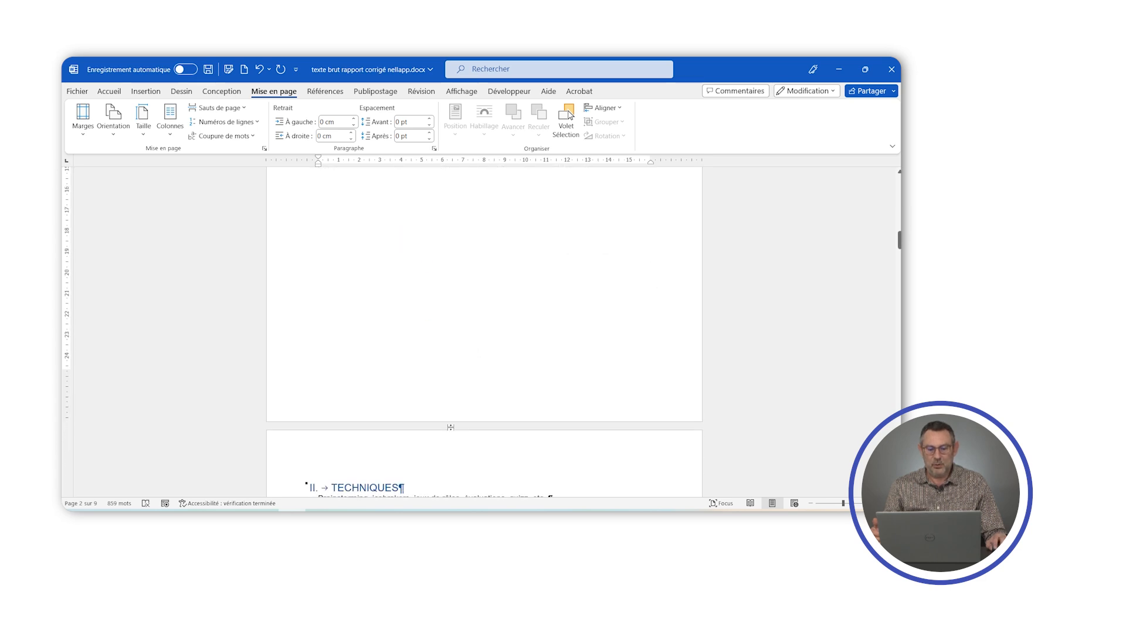
pyautogui.doubleClick(490, 404)
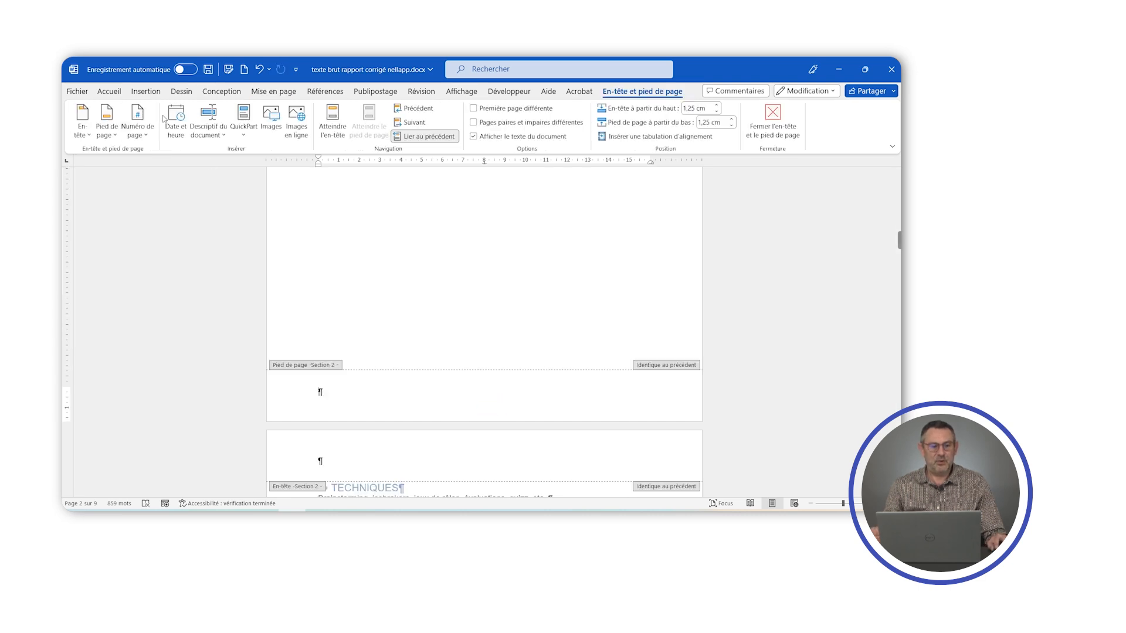
pyautogui.click(149, 92)
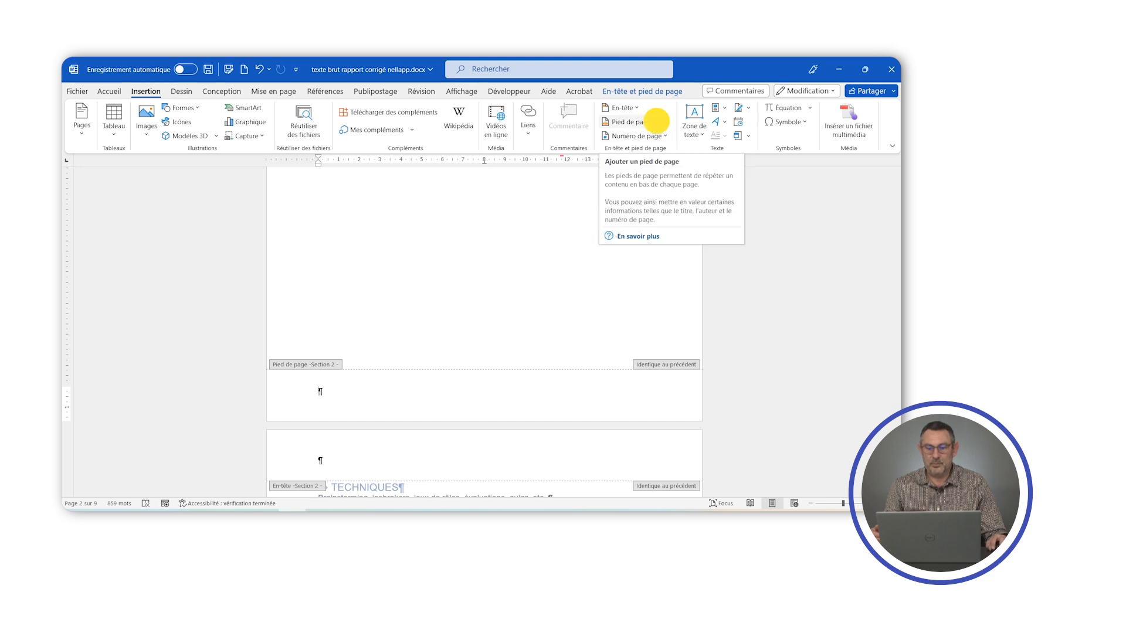
pyautogui.click(656, 122)
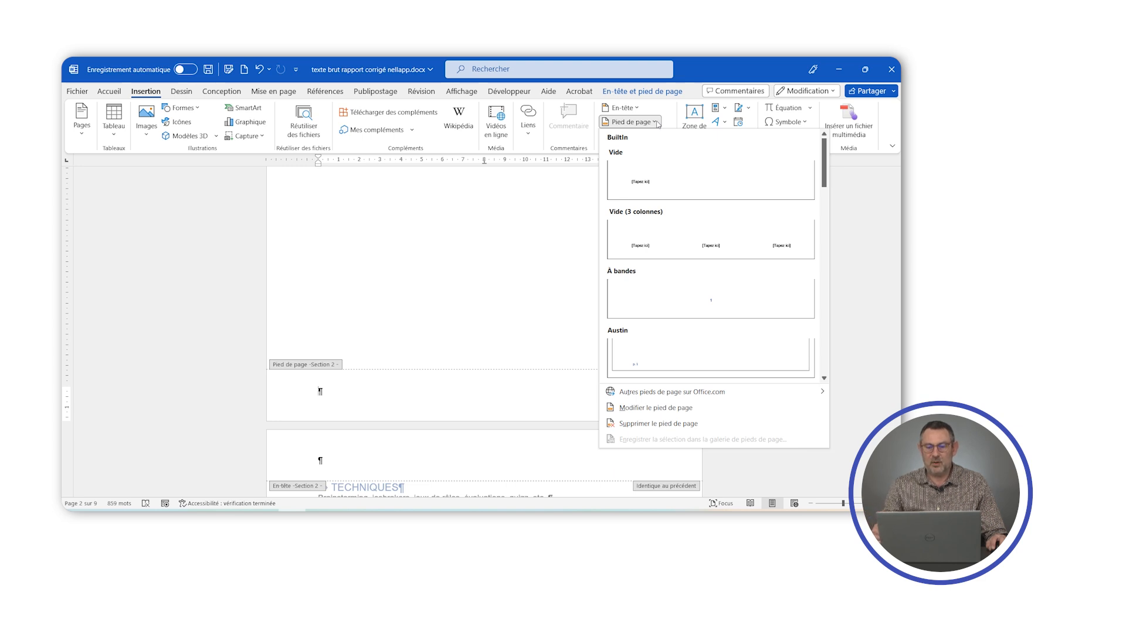
pyautogui.click(658, 124)
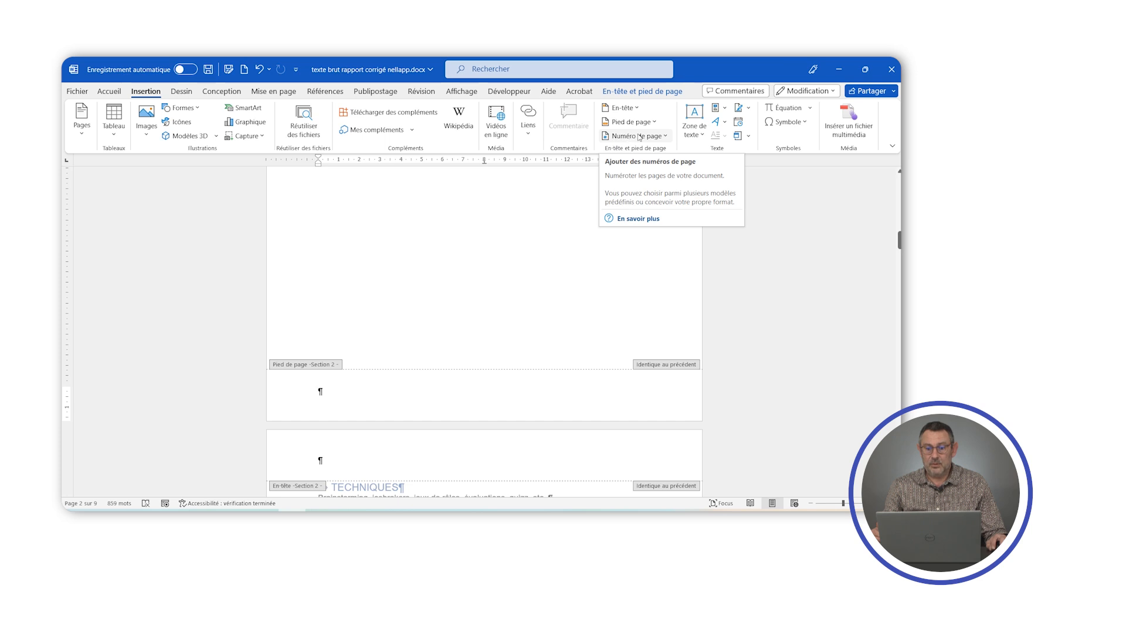
pyautogui.click(665, 137)
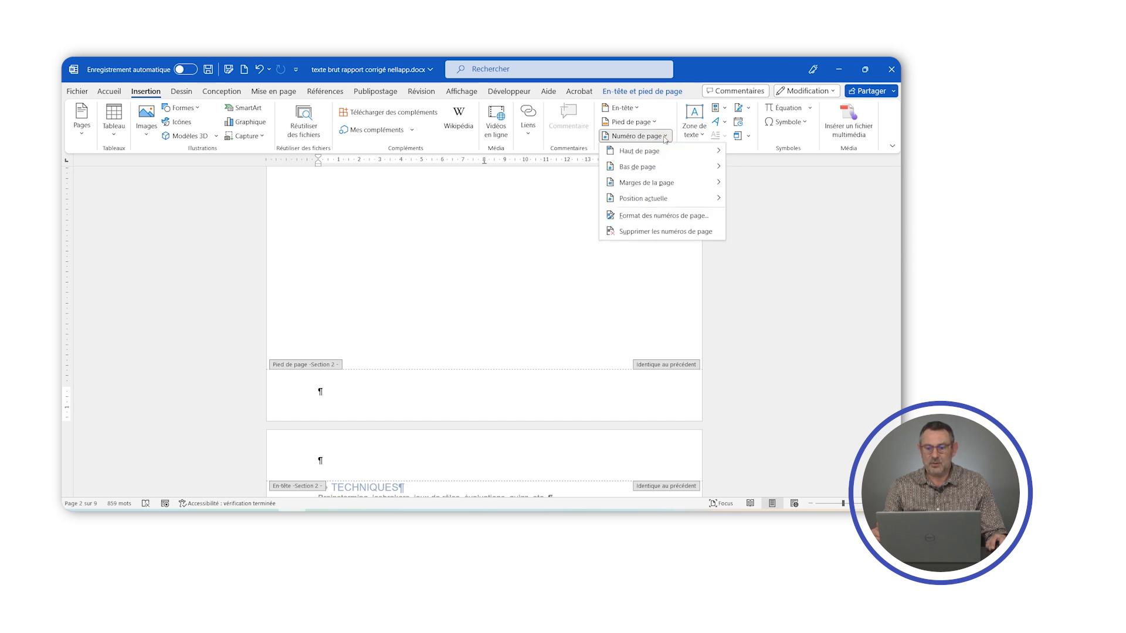
pyautogui.moveTo(654, 172)
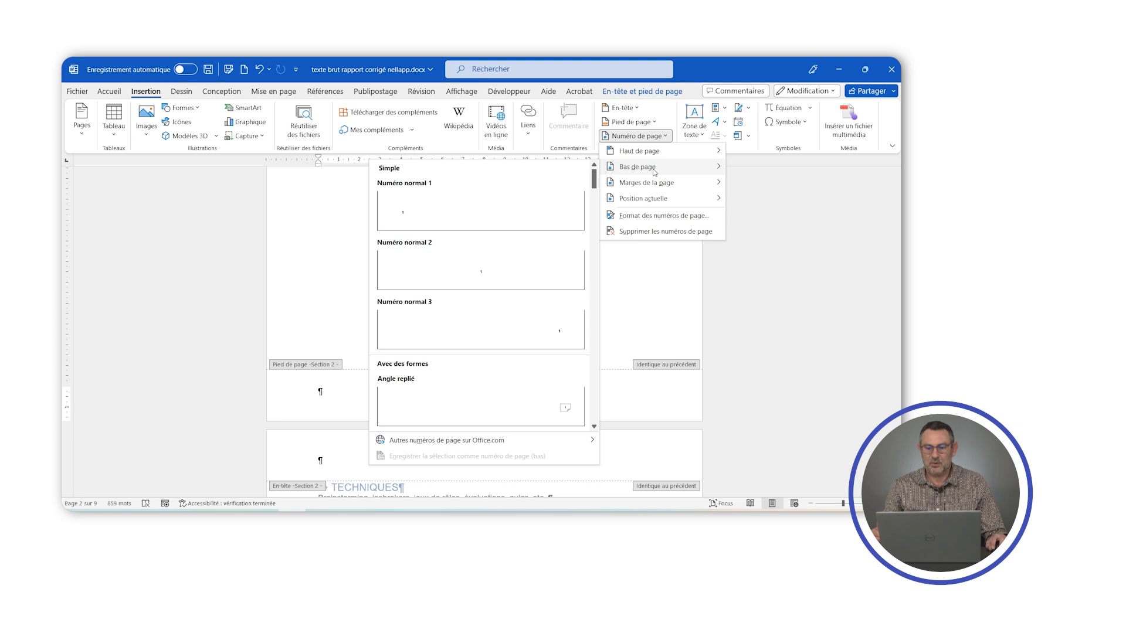
pyautogui.click(410, 211)
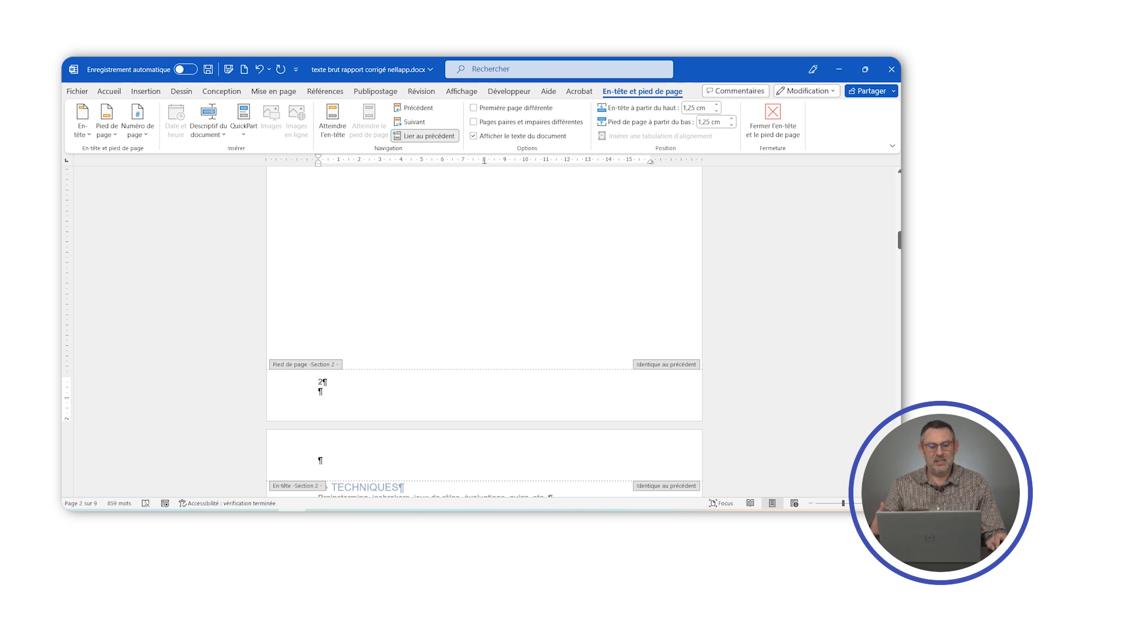
# - Set the section 2 page numbering to start at 1 and close the header and footer editing
pyautogui.scroll(-5, 478, 351)
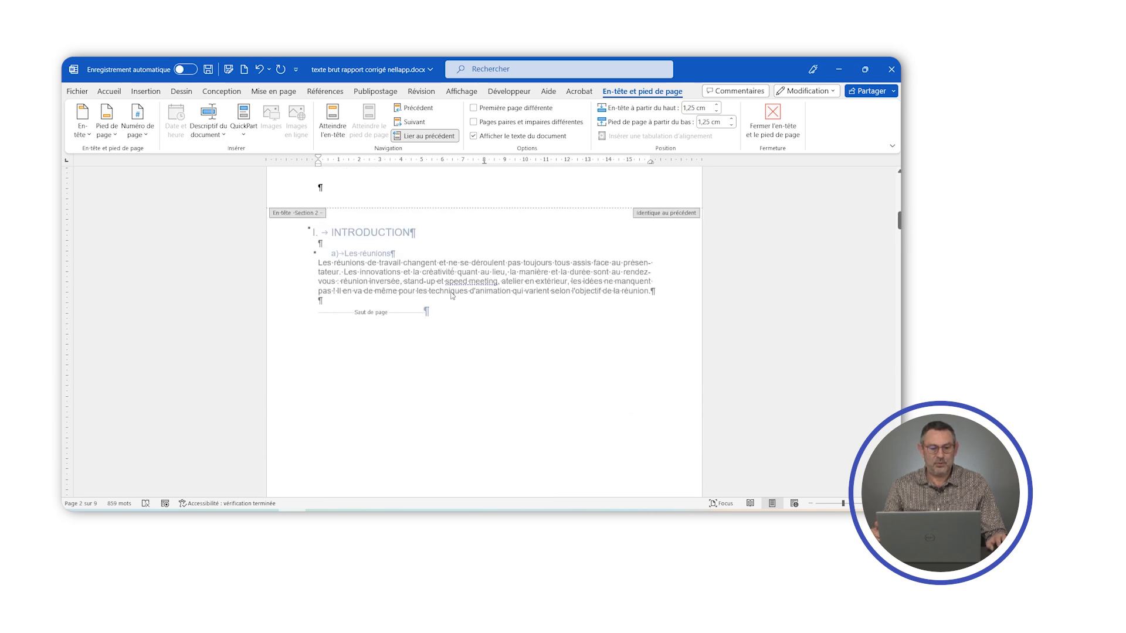
pyautogui.scroll(5, 456, 312)
pyautogui.scroll(-3, 461, 307)
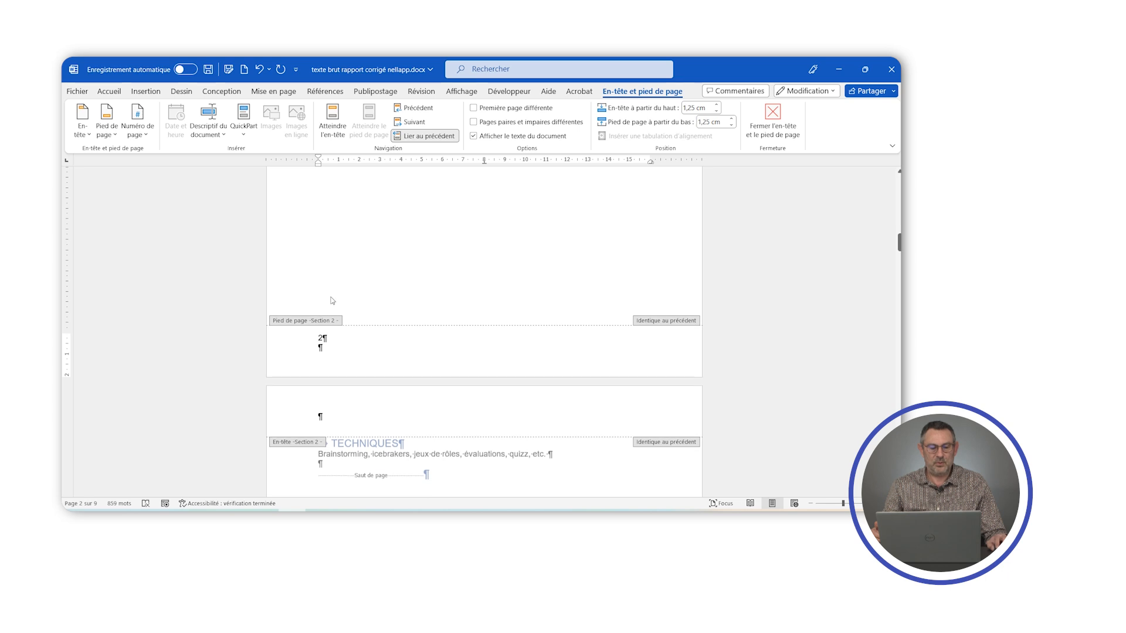
pyautogui.doubleClick(321, 338)
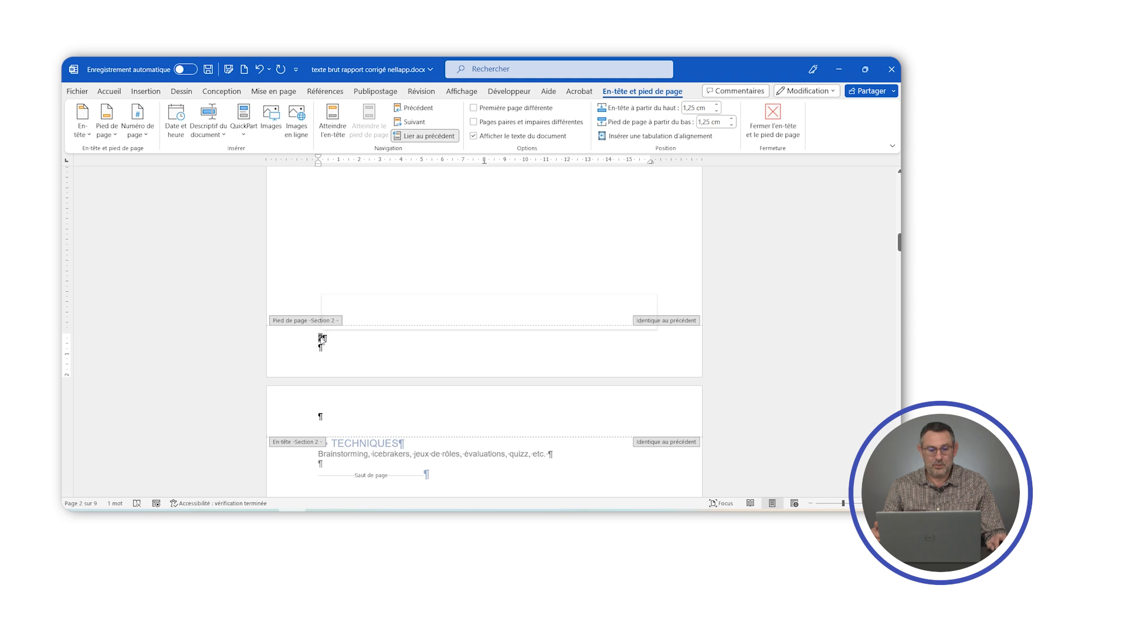
pyautogui.rightClick(322, 339)
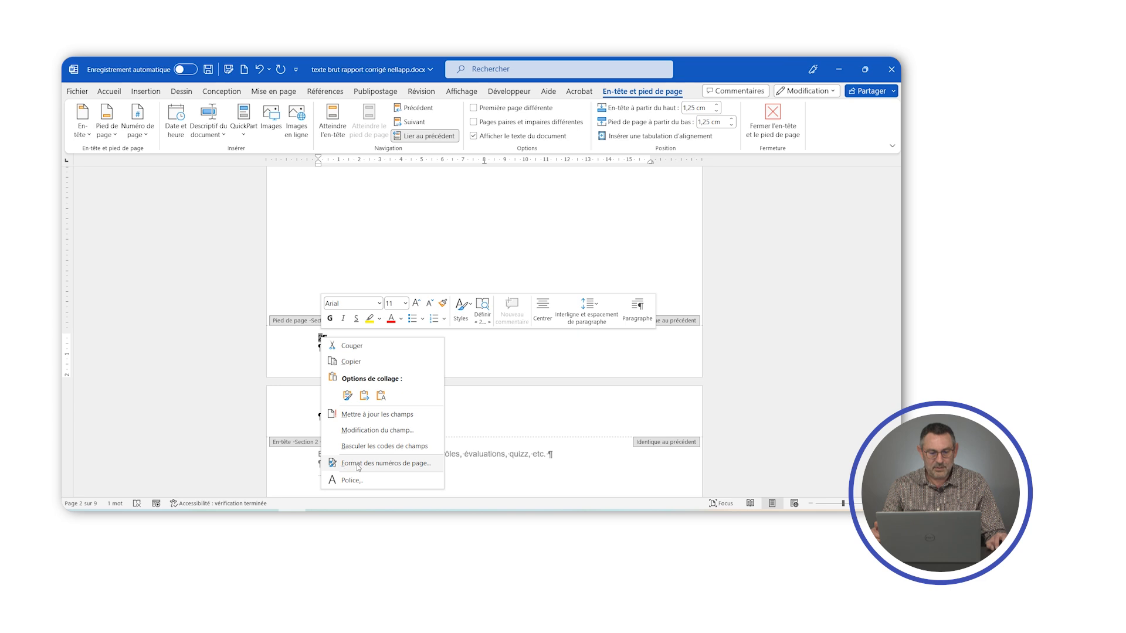
pyautogui.click(417, 463)
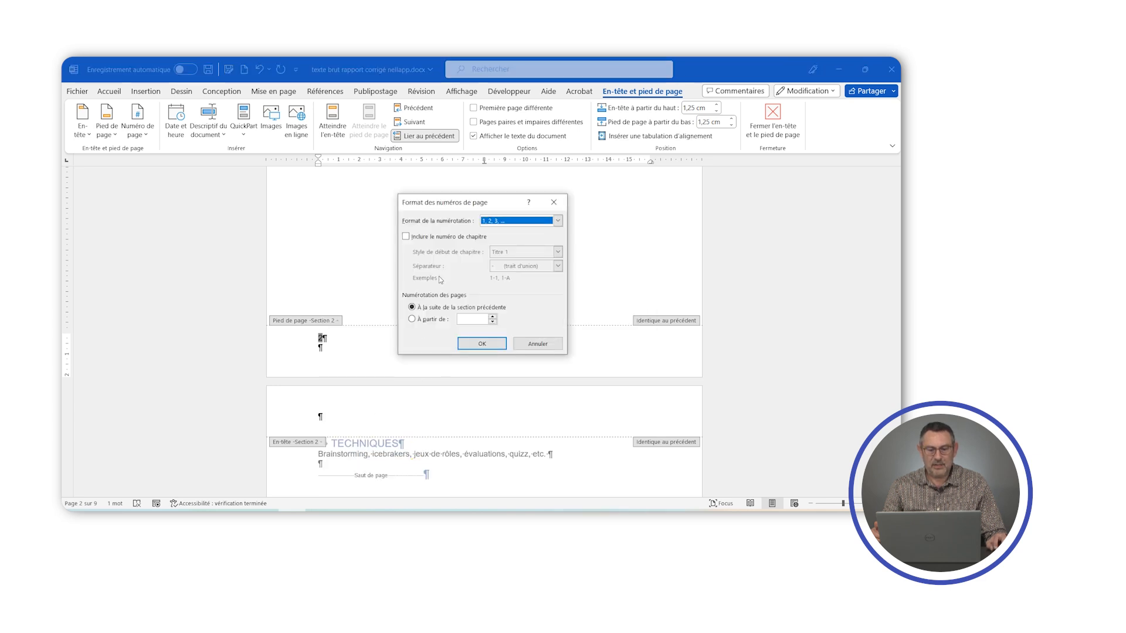
pyautogui.click(412, 319)
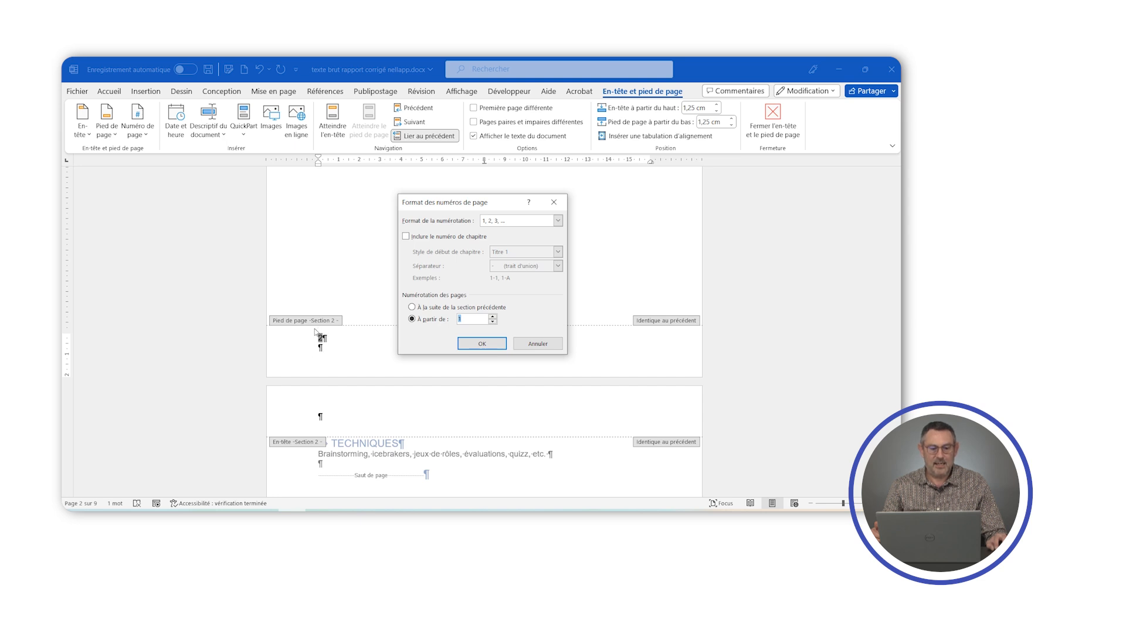
pyautogui.click(472, 344)
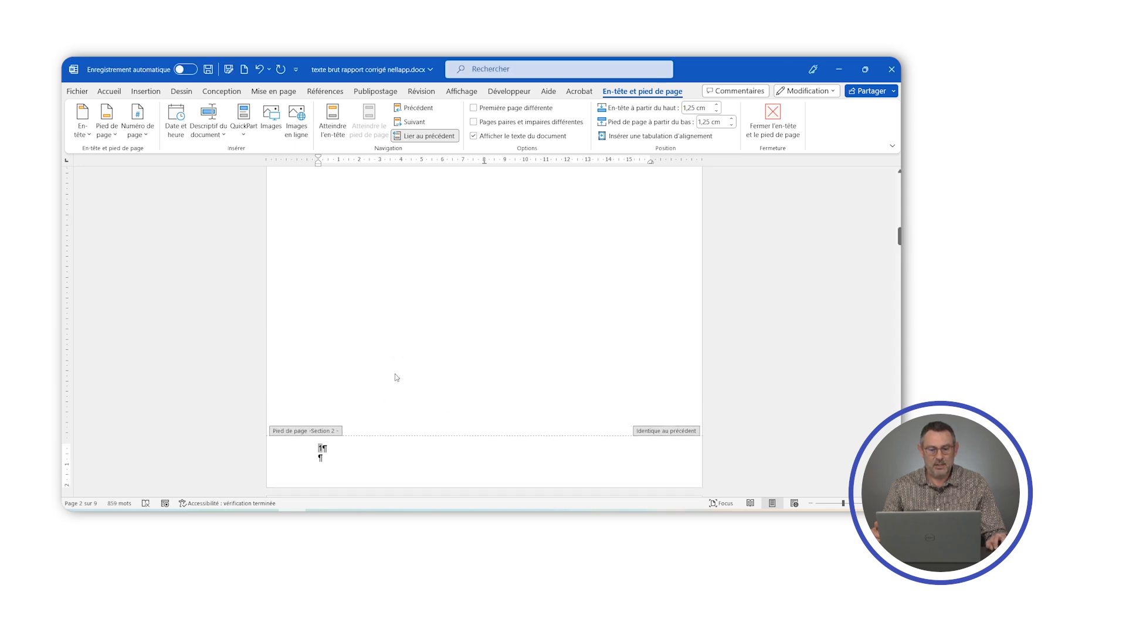
pyautogui.click(754, 122)
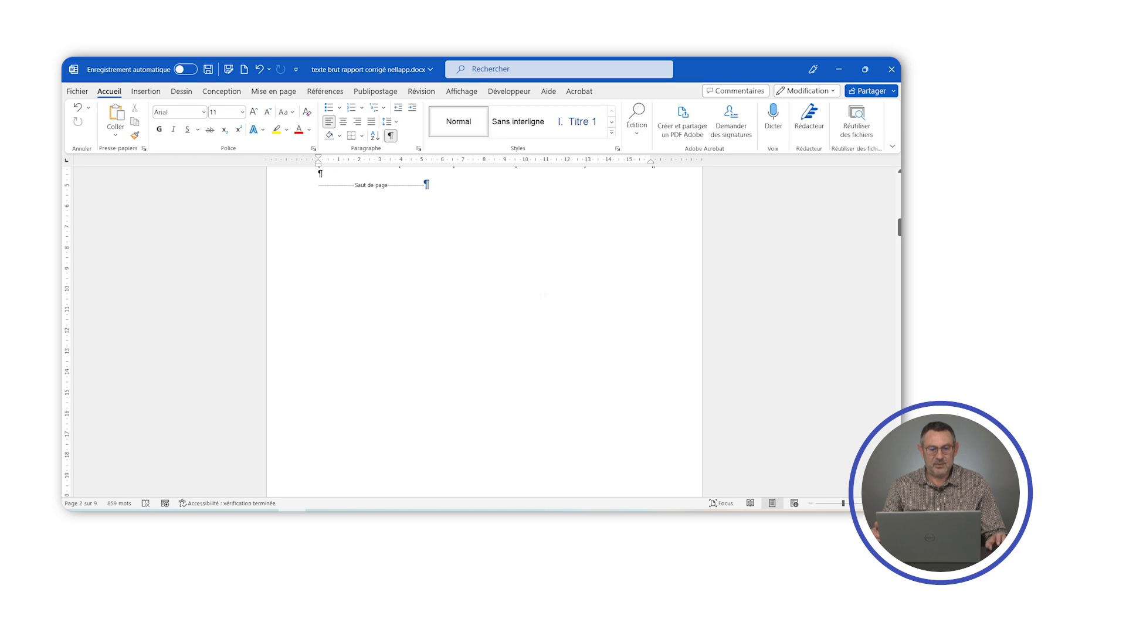
# - Hide the formatting marks and check the footer page numbers from the table of contents page through to the TECHNIQUES page
pyautogui.scroll(3, 541, 296)
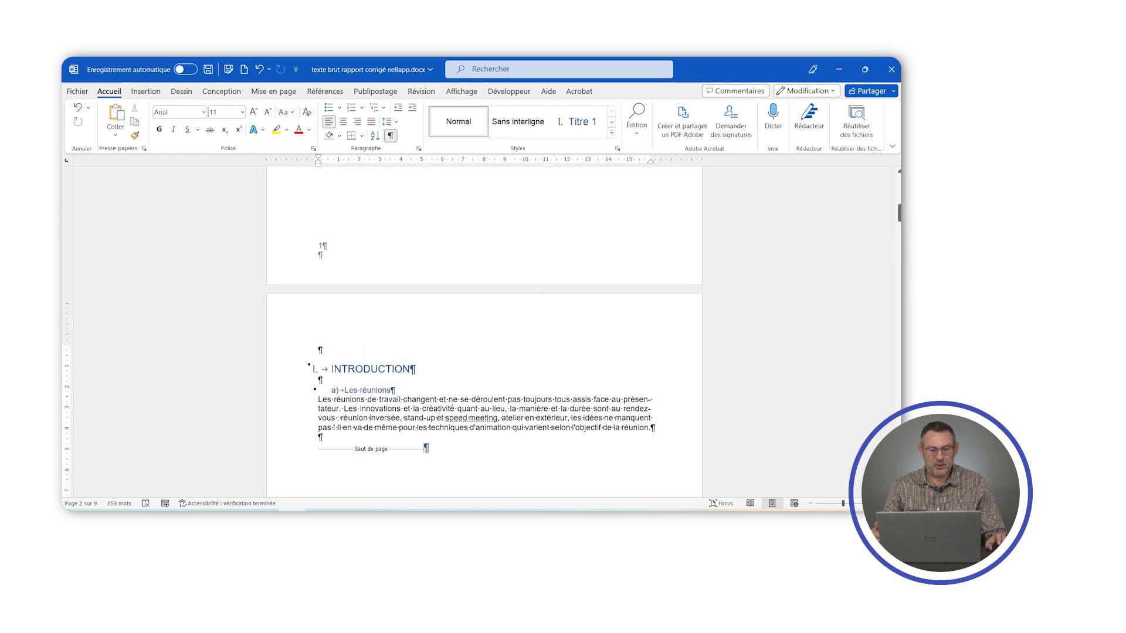
pyautogui.click(391, 135)
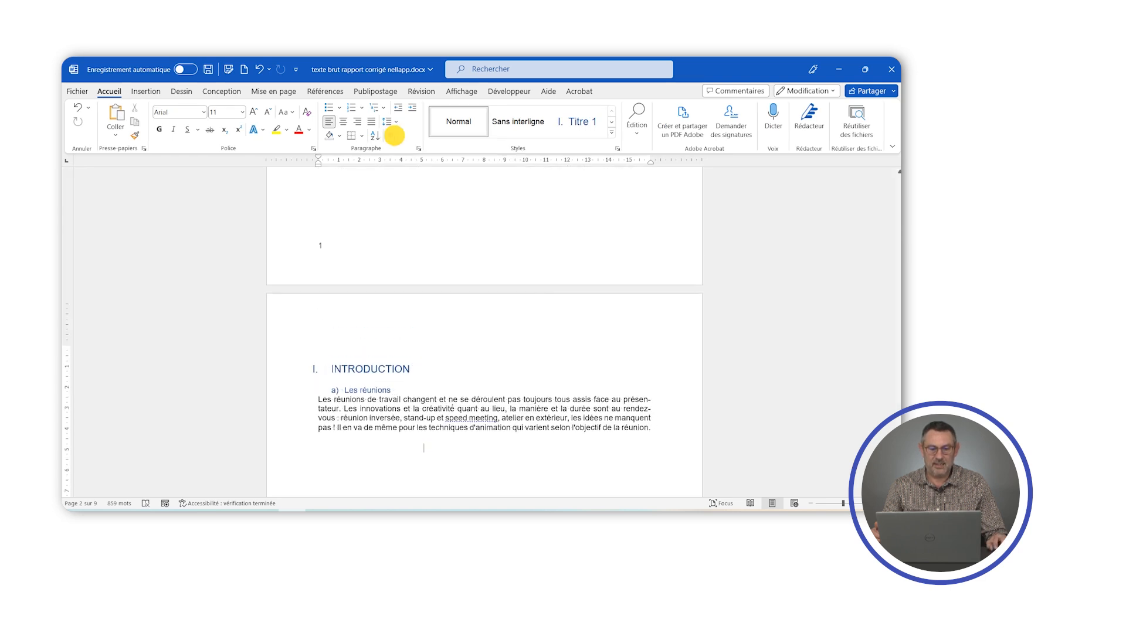
pyautogui.scroll(-1, 484, 352)
pyautogui.scroll(-5, 346, 408)
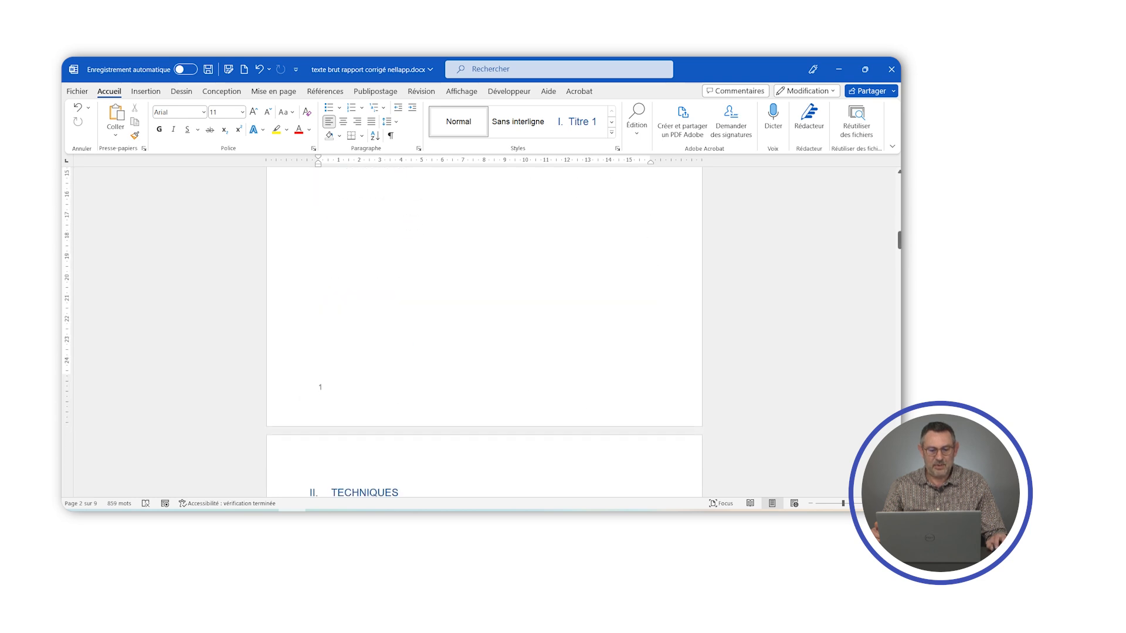
pyautogui.scroll(-7, 414, 369)
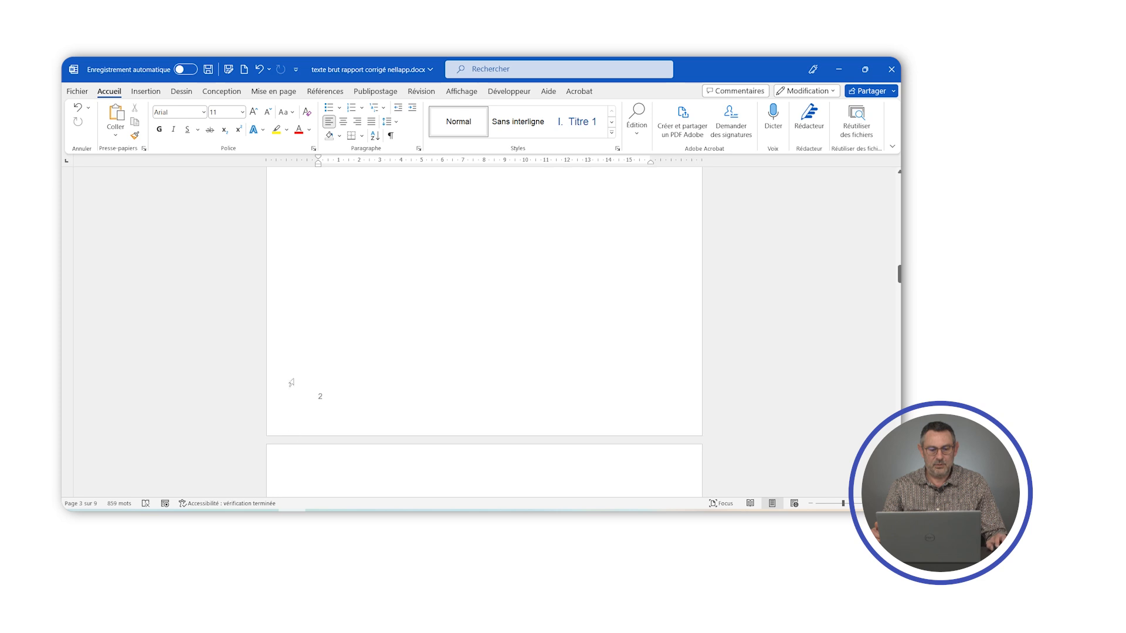
pyautogui.scroll(-2, 396, 409)
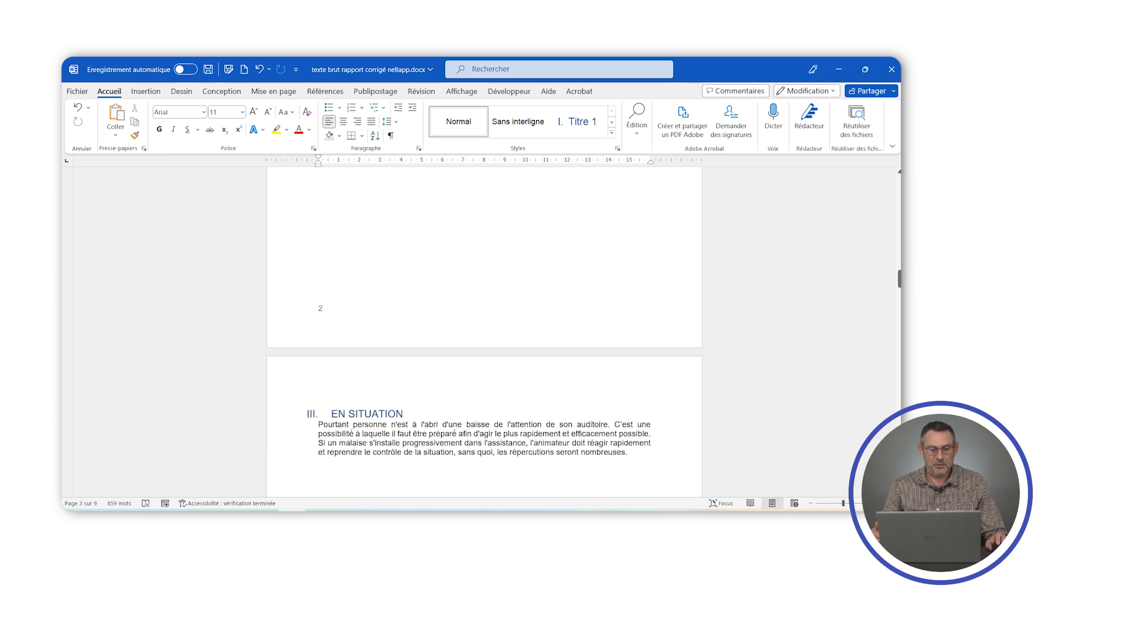
pyautogui.scroll(11, 422, 352)
pyautogui.scroll(-3, 436, 374)
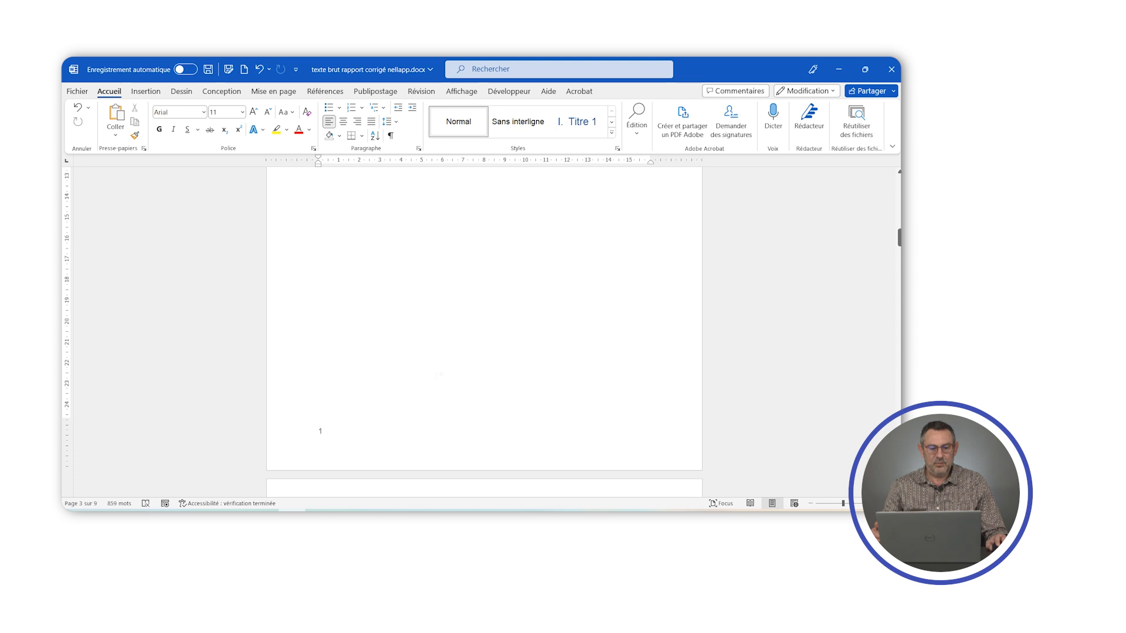
# - Right-align the page number in the section 2 footer and close the header and footer editing
pyautogui.doubleClick(333, 431)
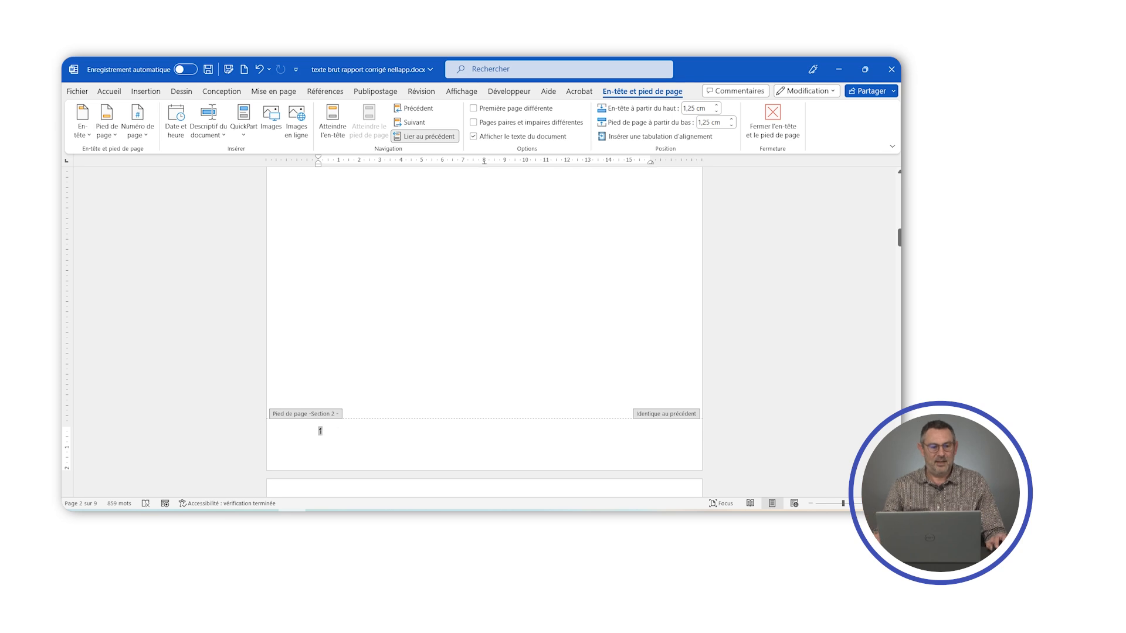
pyautogui.click(110, 92)
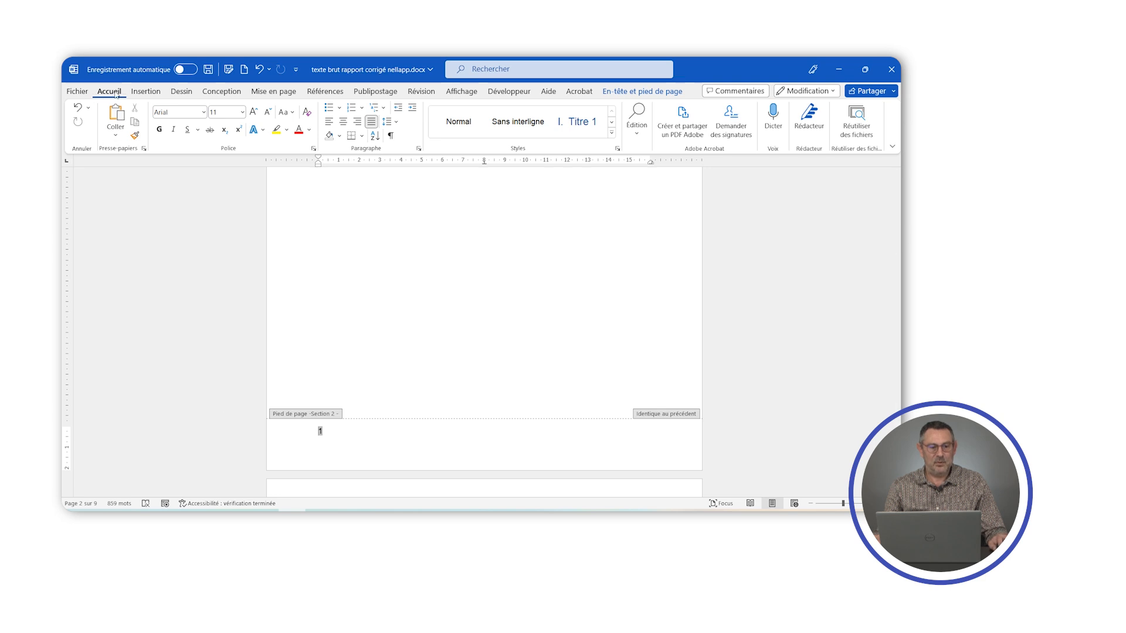
pyautogui.click(357, 122)
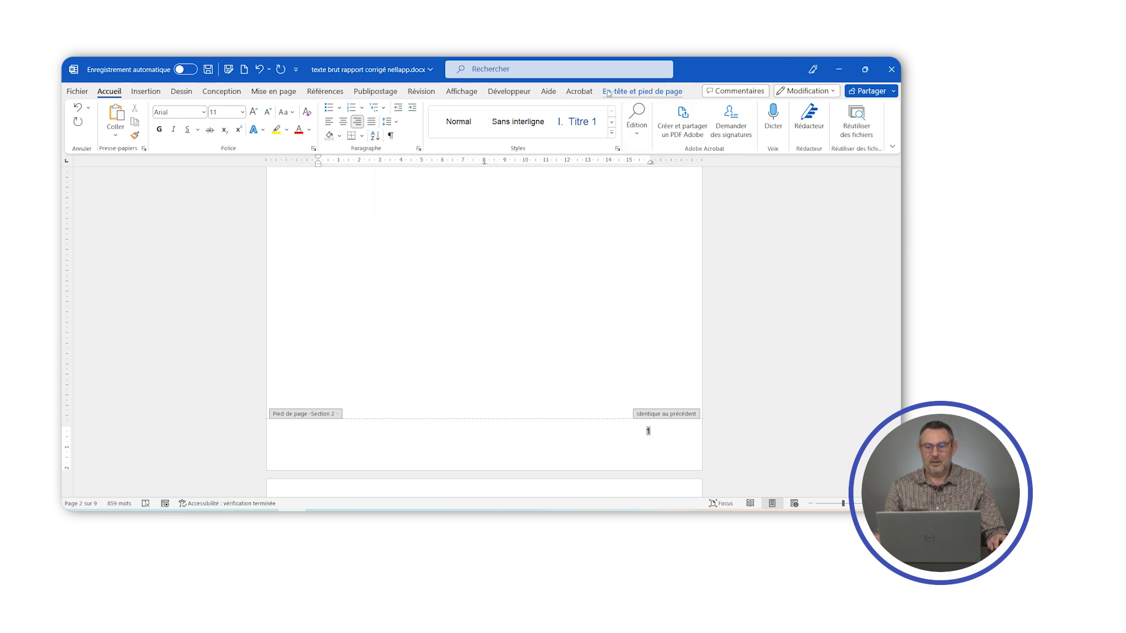
pyautogui.click(640, 92)
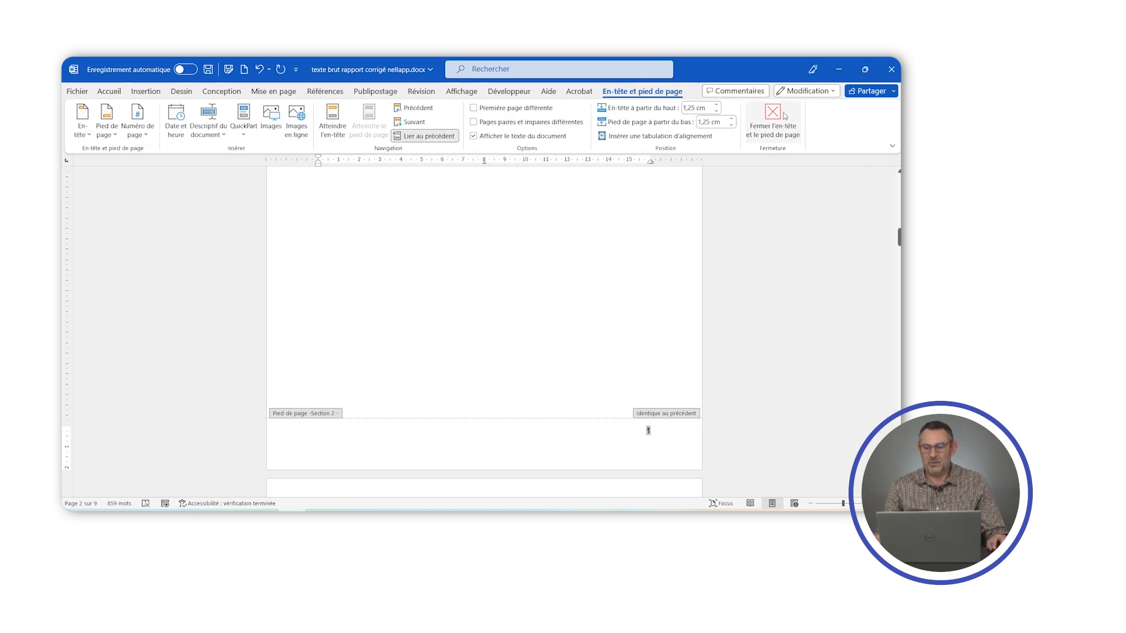
pyautogui.click(766, 121)
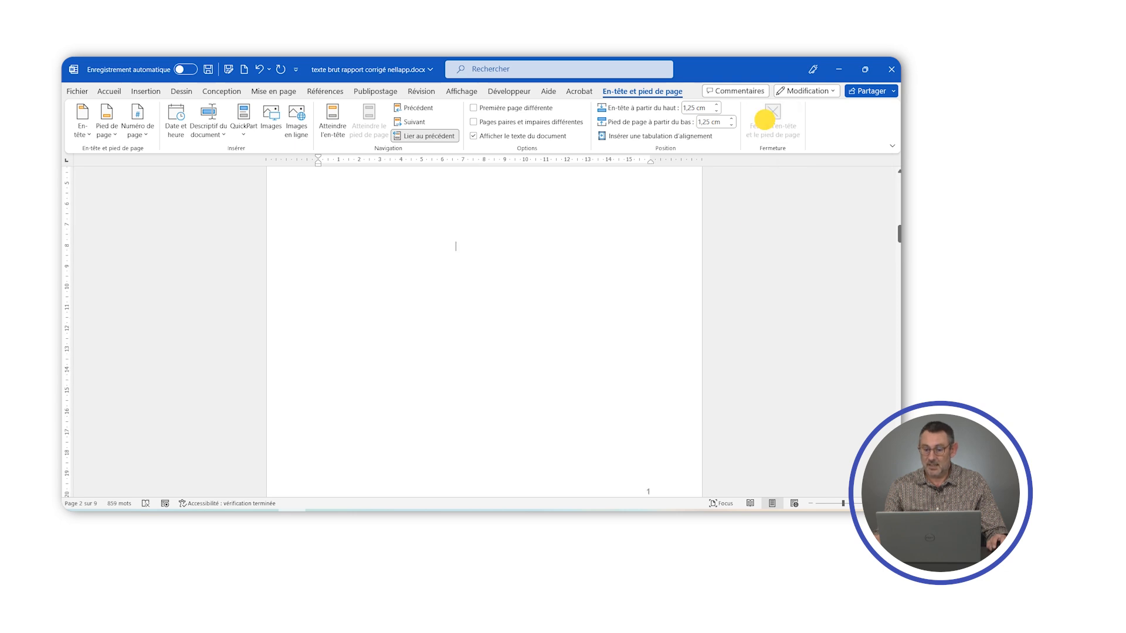
# - Check the right-aligned page numbers throughout the document, including the CONCLUSION page, and return to the table of contents page
pyautogui.scroll(7, 555, 351)
pyautogui.scroll(-11, 557, 348)
pyautogui.scroll(-4, 557, 348)
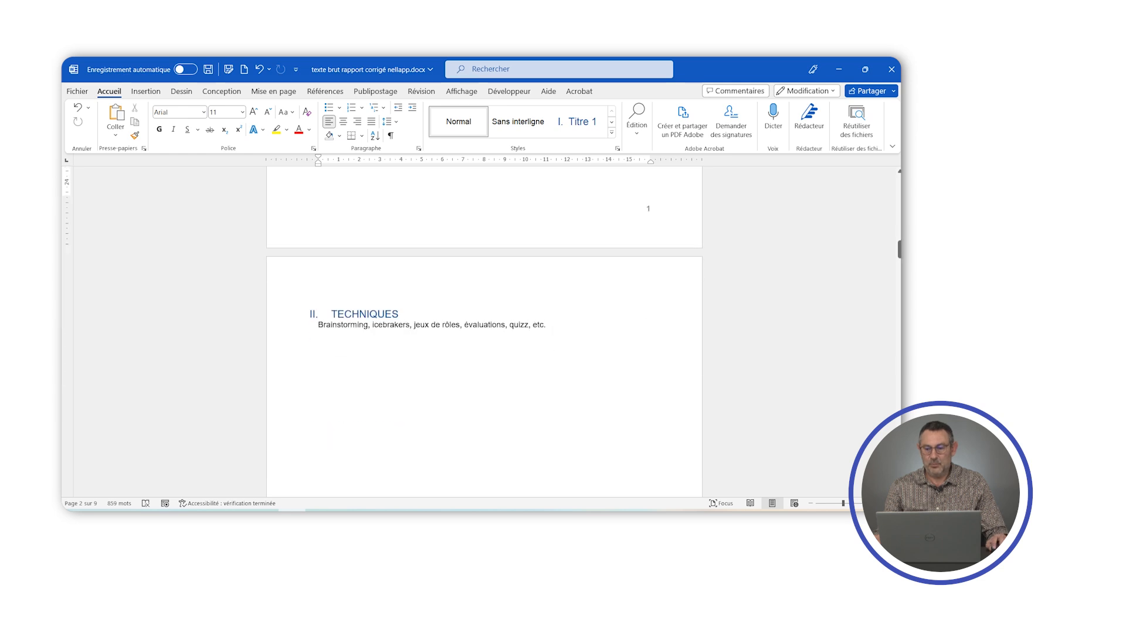
pyautogui.moveTo(899, 251); pyautogui.dragTo(887, 431)
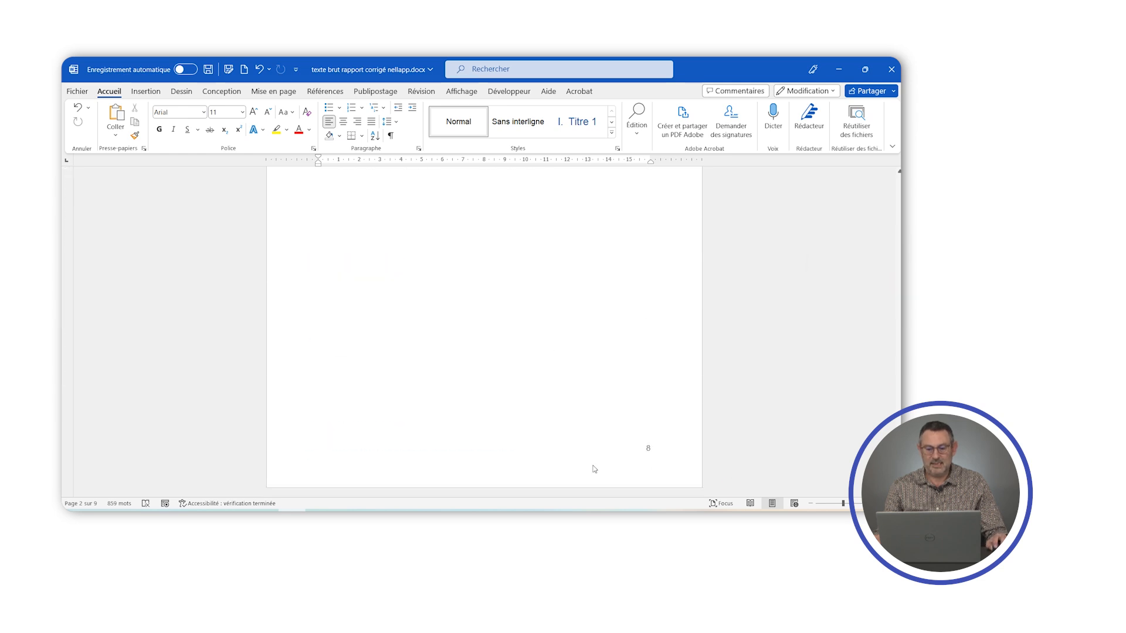
pyautogui.scroll(12, 484, 331)
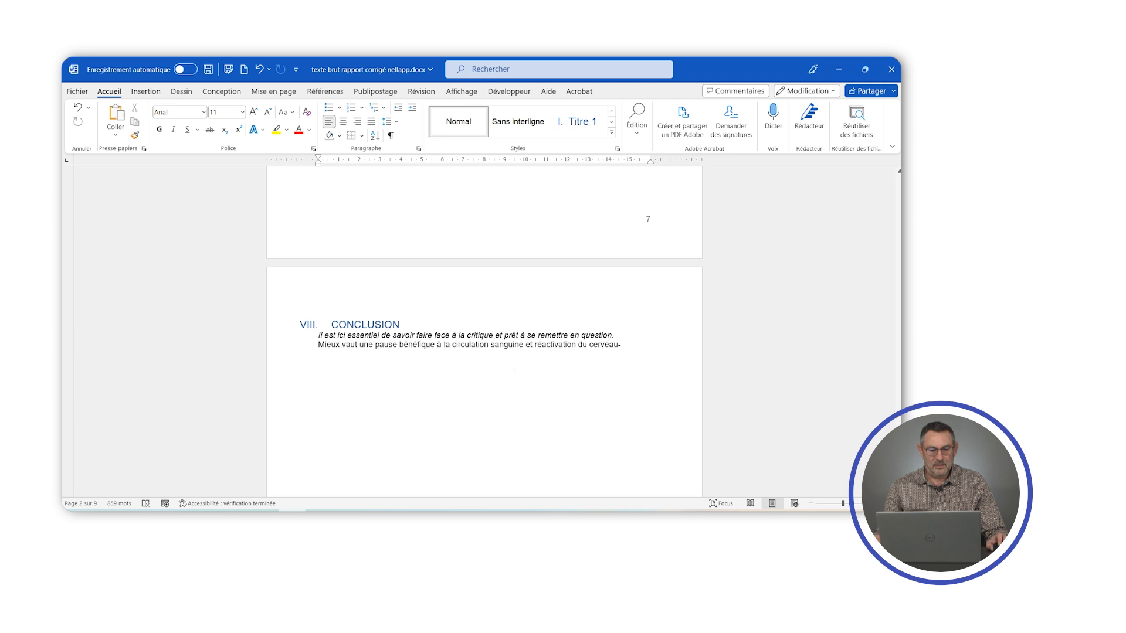
pyautogui.scroll(12, 484, 331)
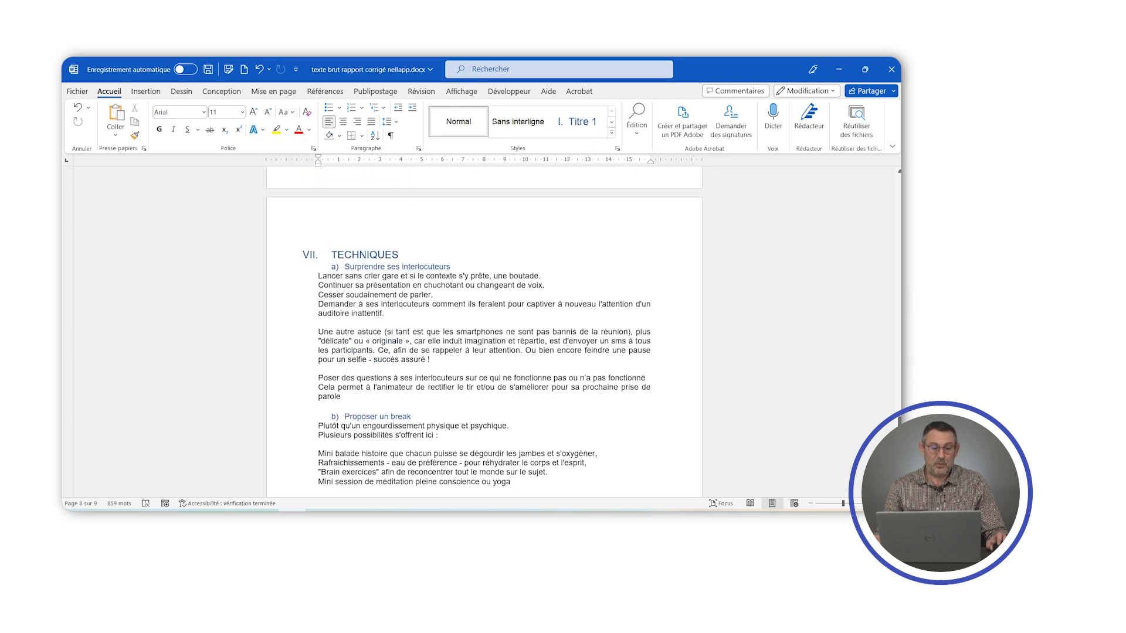
pyautogui.scroll(8, 484, 331)
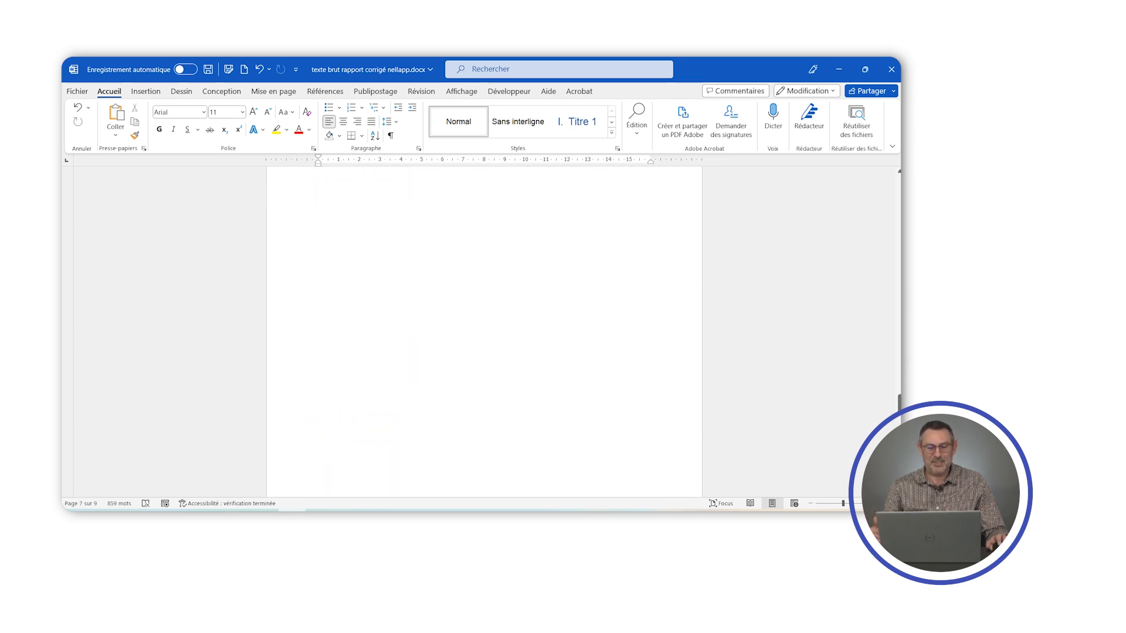
pyautogui.scroll(10, 484, 331)
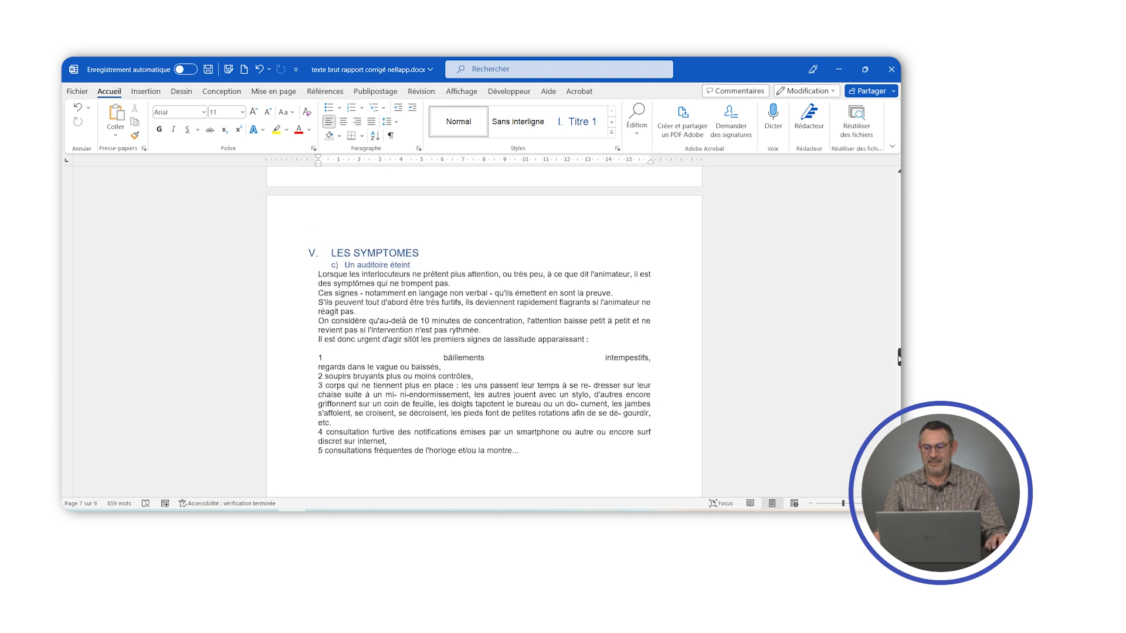
pyautogui.moveTo(899, 358); pyautogui.dragTo(898, 177)
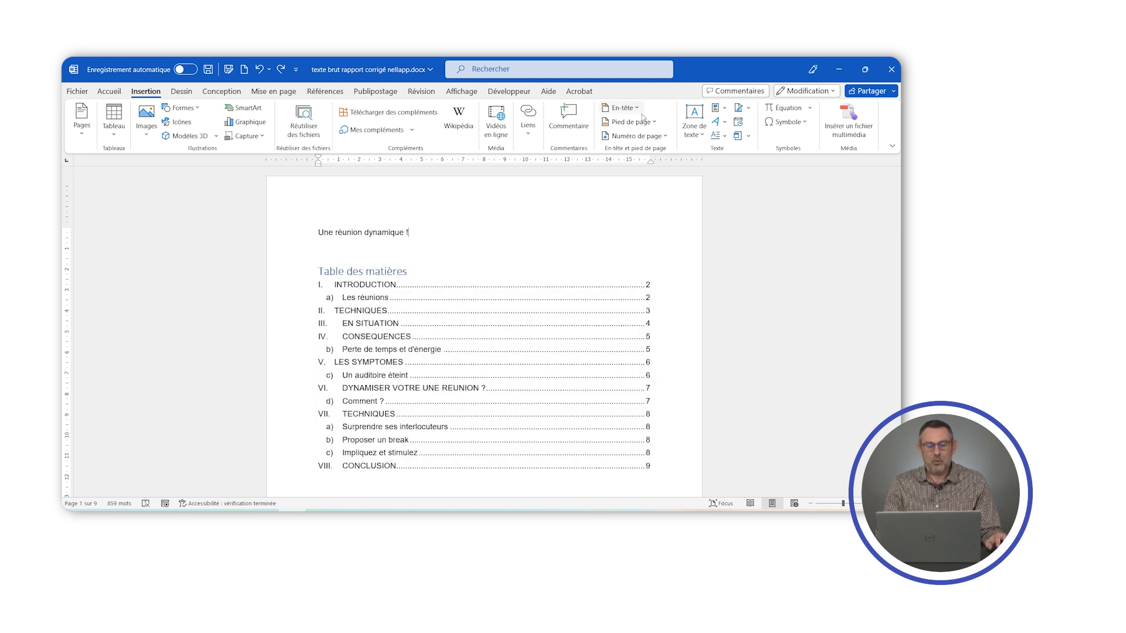
# - Cut the title line "Une réunion dynamique !" from above the table of contents
pyautogui.moveTo(432, 232); pyautogui.dragTo(313, 232)
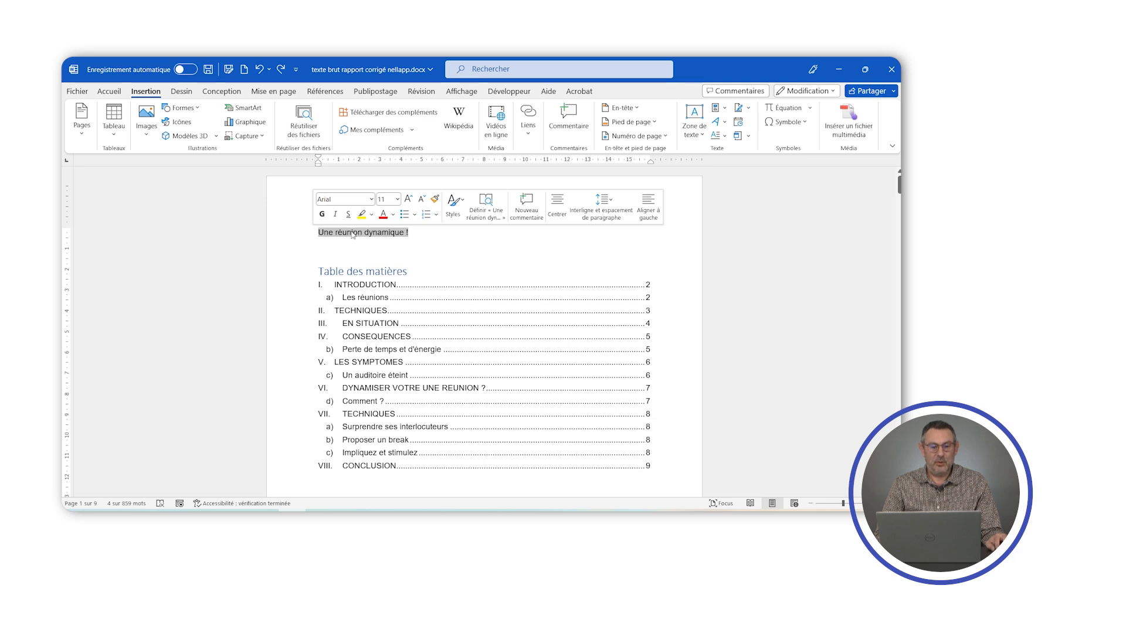
pyautogui.rightClick(353, 235)
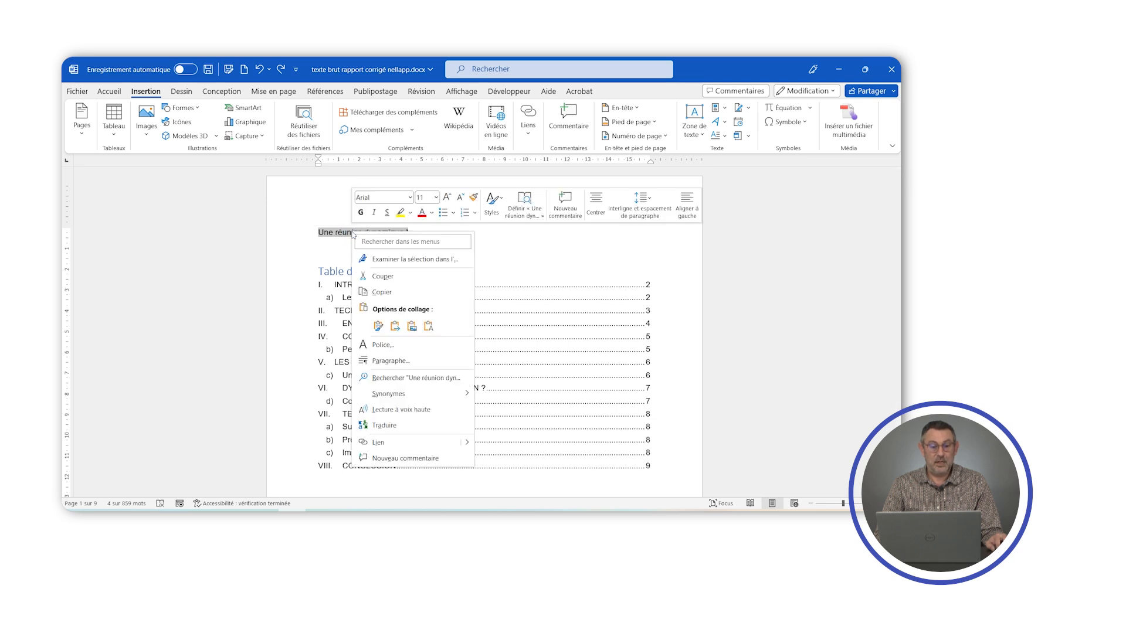
pyautogui.click(392, 276)
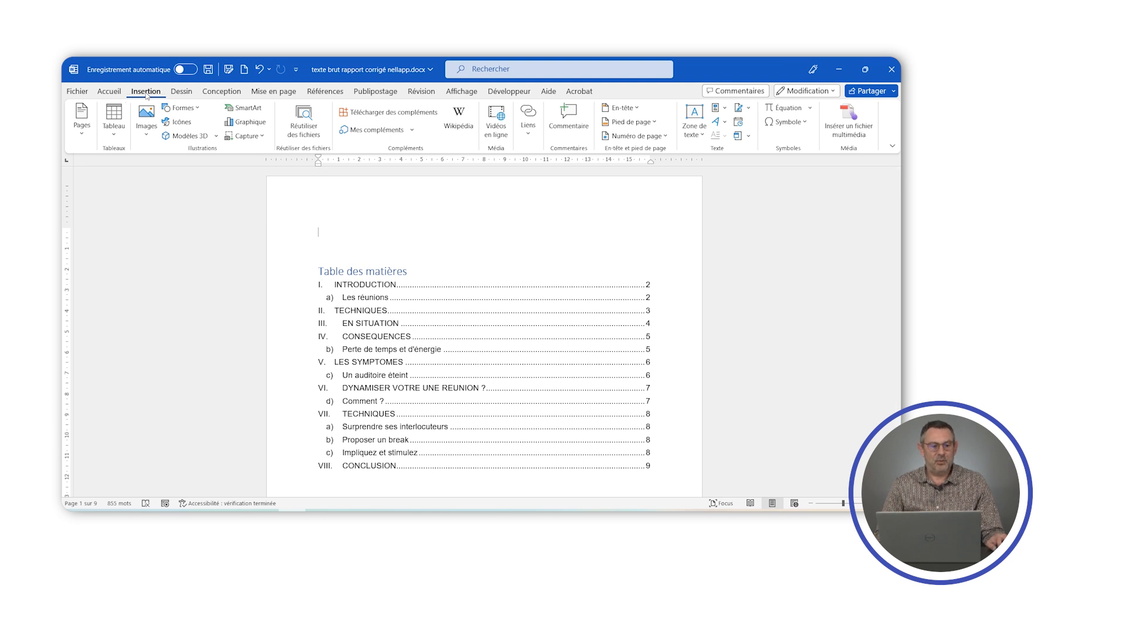
# - Insert the built-in Lignes latérales cover page at the start of the document and look over its layout
pyautogui.click(82, 126)
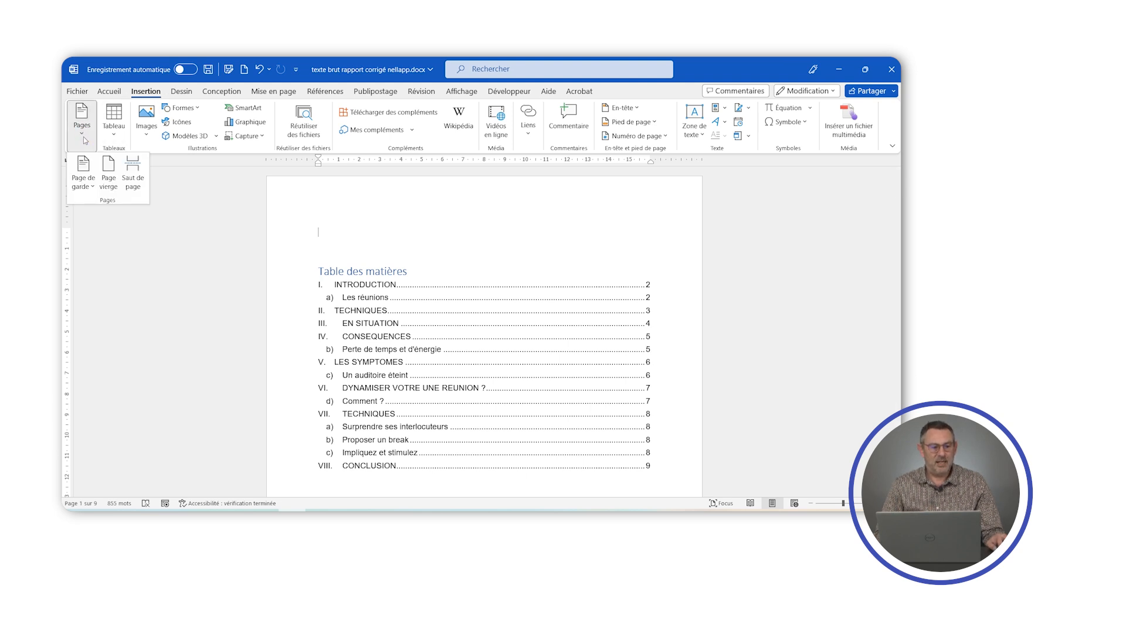
pyautogui.click(96, 188)
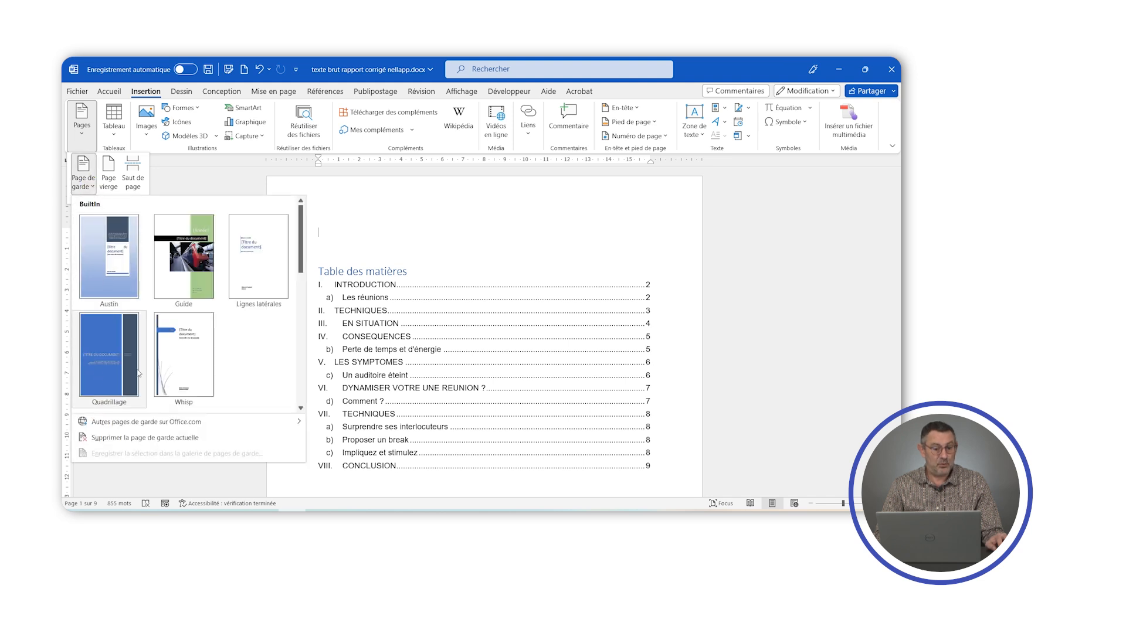
pyautogui.click(260, 249)
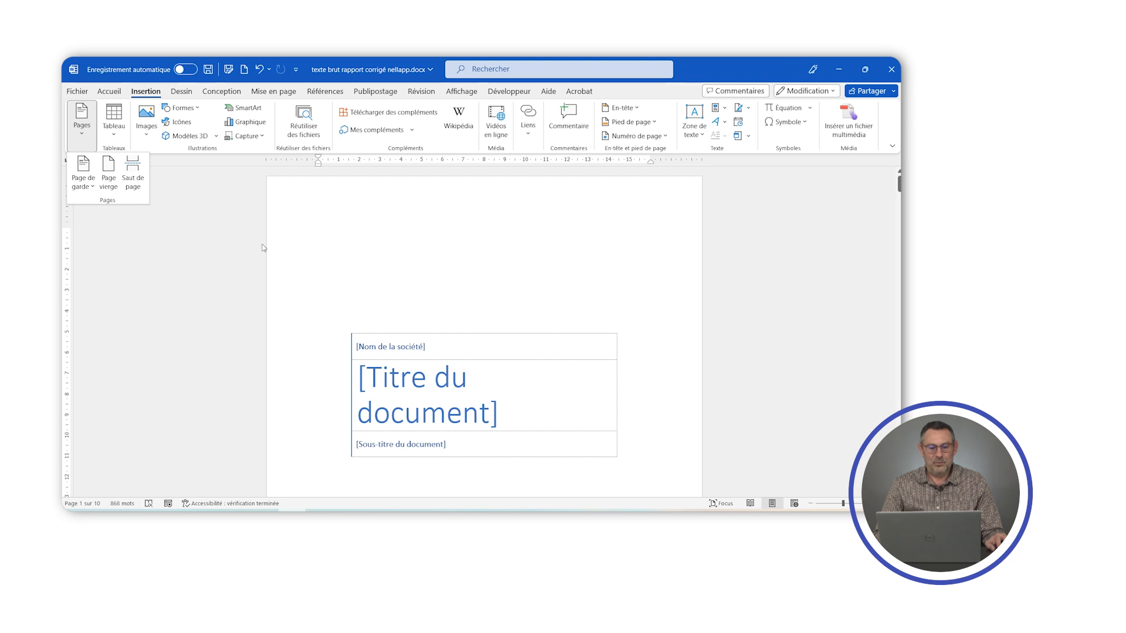
pyautogui.scroll(-5, 359, 234)
pyautogui.scroll(-3, 359, 232)
pyautogui.scroll(7, 369, 233)
pyautogui.scroll(-7, 373, 234)
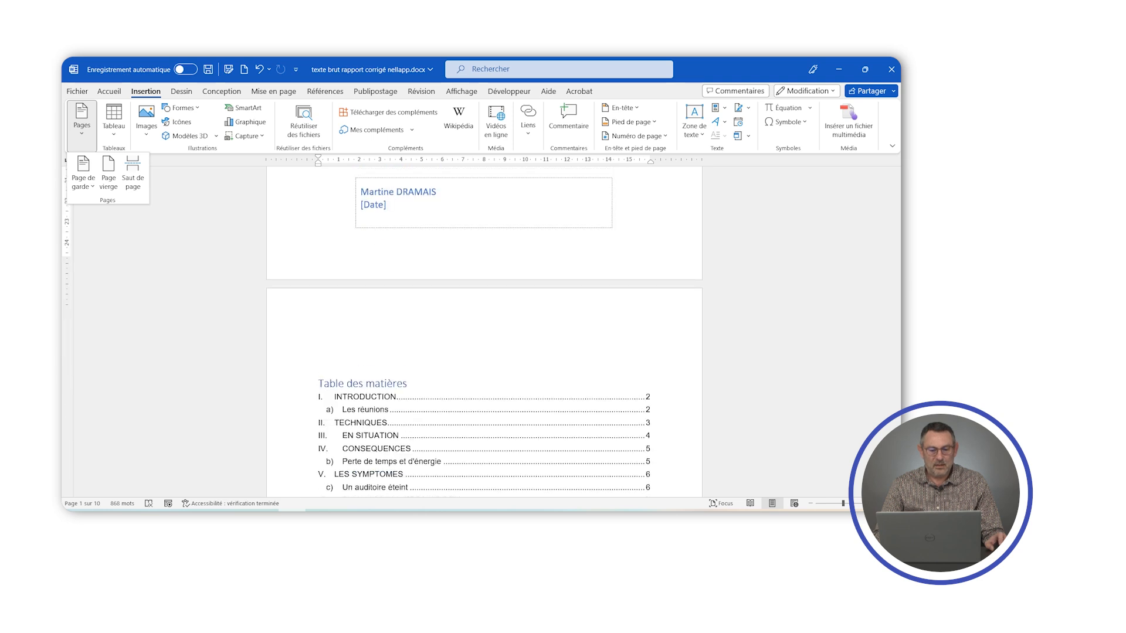
pyautogui.scroll(2, 483, 328)
pyautogui.scroll(10, 382, 218)
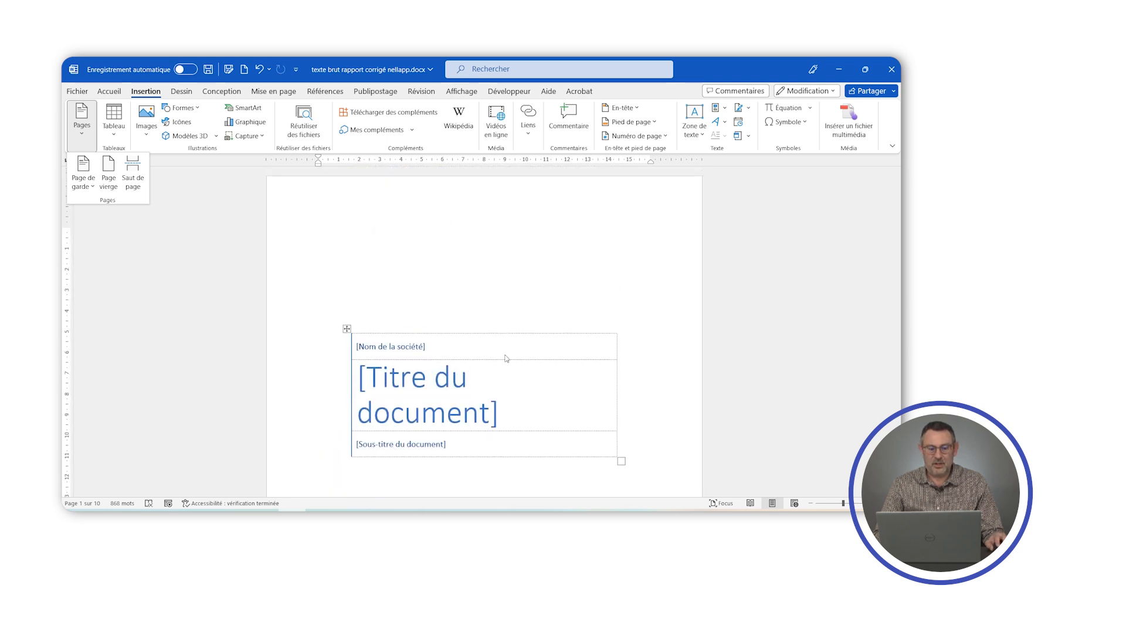
# - Paste the cut title "Une réunion dynamique !" as text only into the cover page's document title field
pyautogui.click(494, 415)
pyautogui.click(498, 415)
pyautogui.rightClick(408, 382)
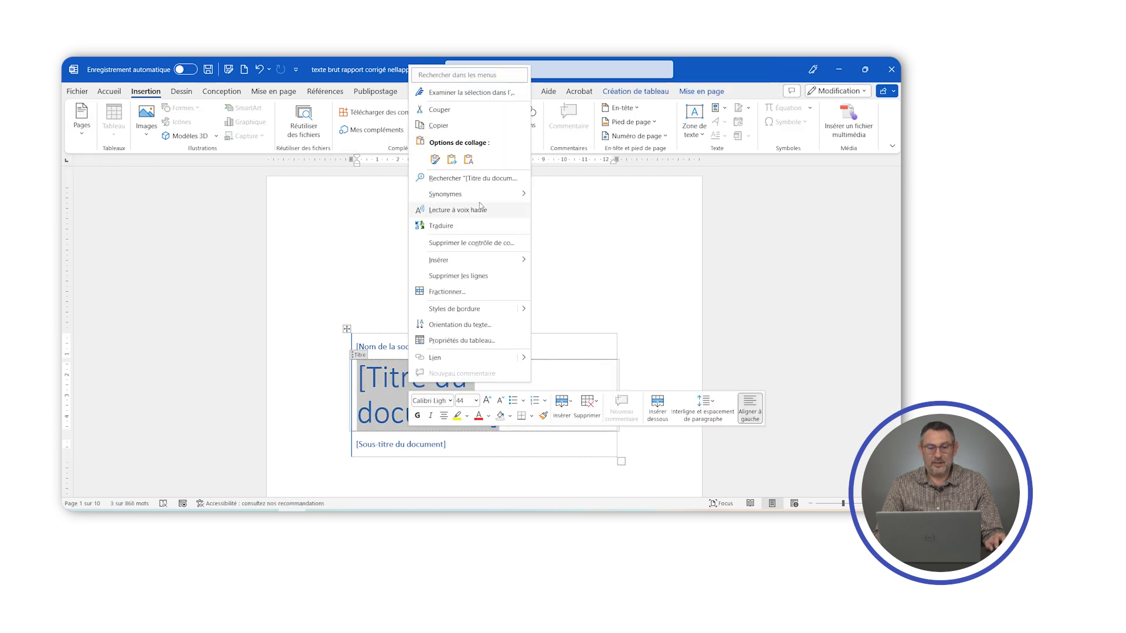
pyautogui.click(468, 160)
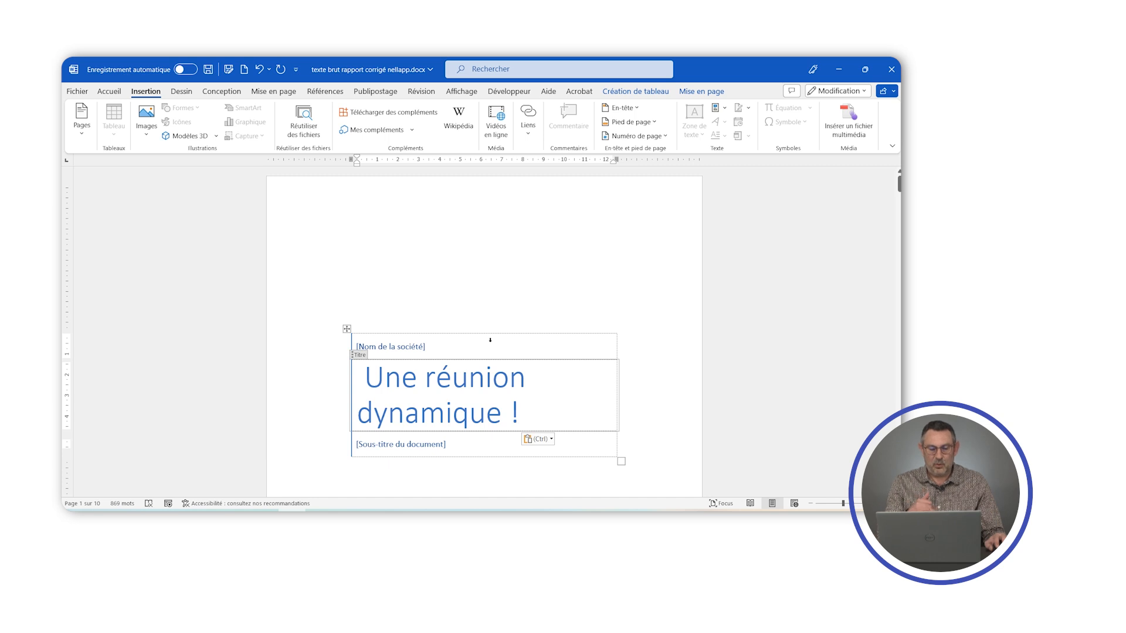
# - Enter SMARTWORLD SA as the cover page's company name and delete the subtitle placeholder text
pyautogui.click(413, 347)
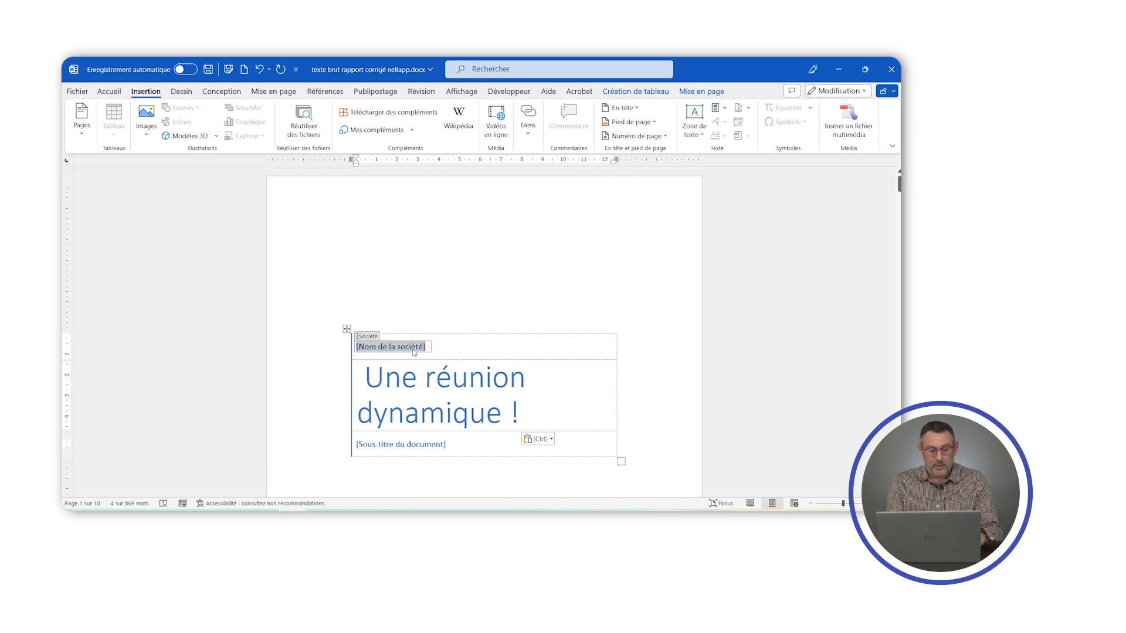
pyautogui.write('SMA')
pyautogui.write('RTWOLD')
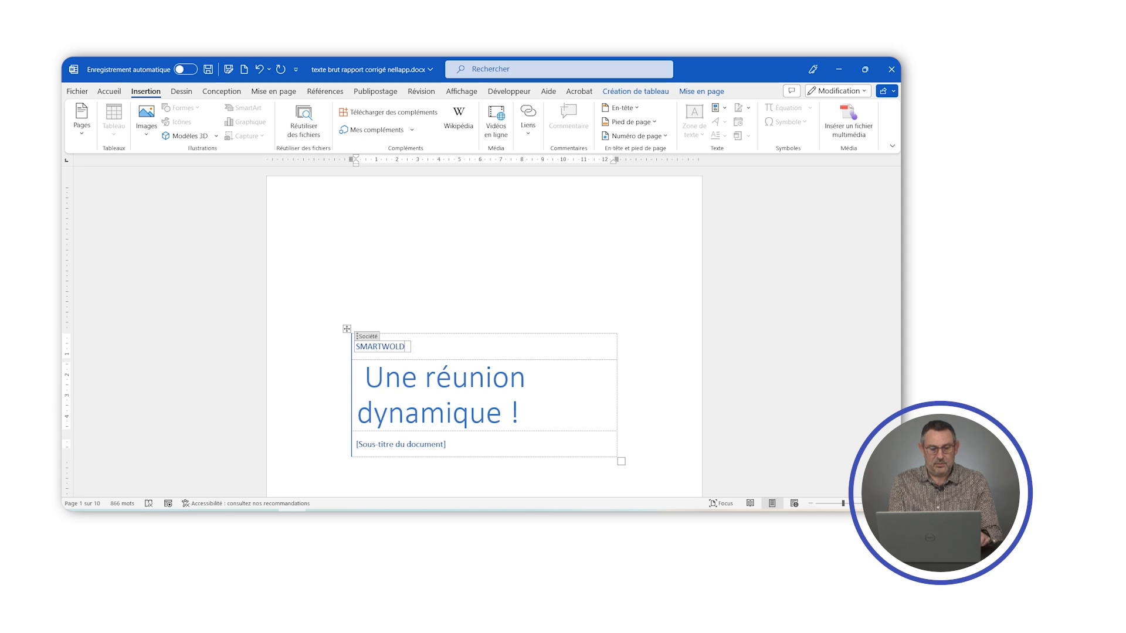
pyautogui.press('BackSpace')
pyautogui.press('BackSpace')
pyautogui.write('R')
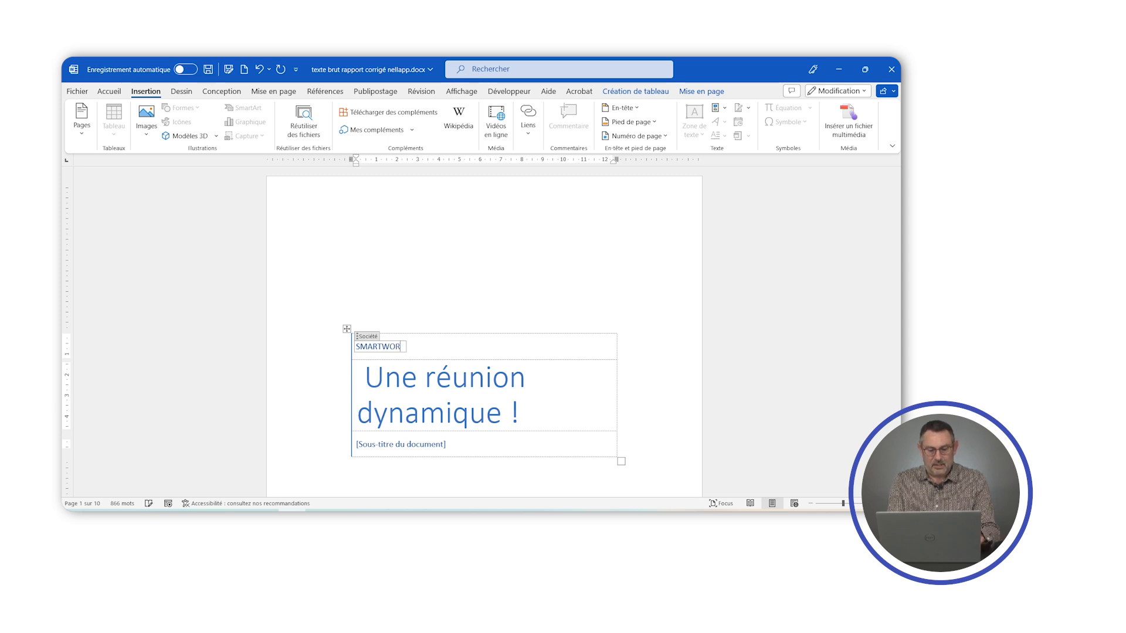
pyautogui.write('LD SA')
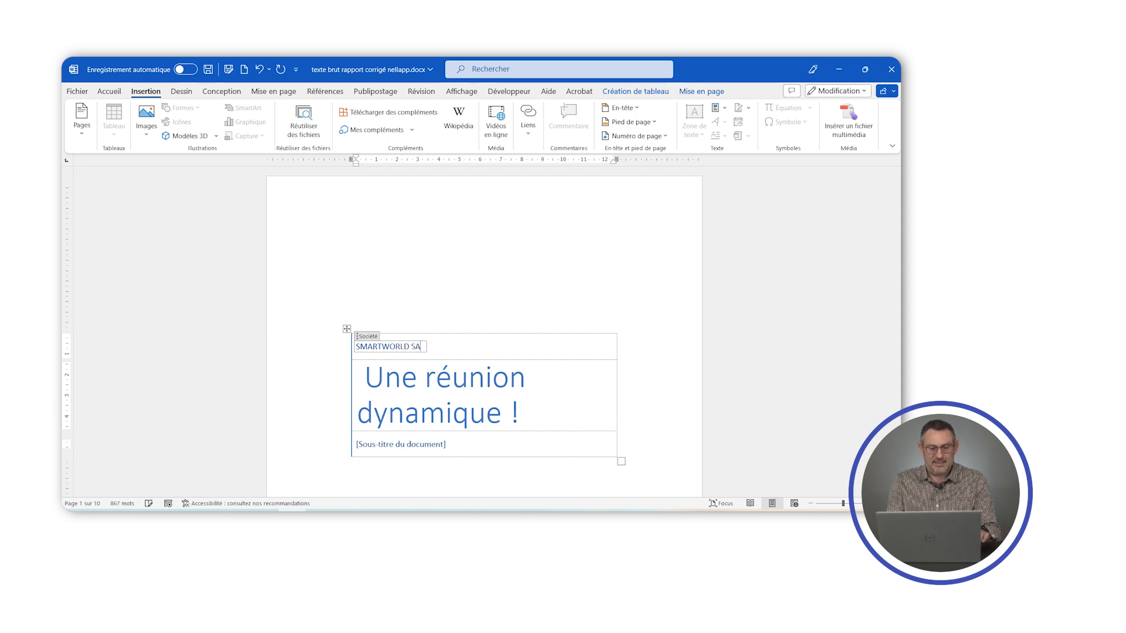
pyautogui.click(447, 445)
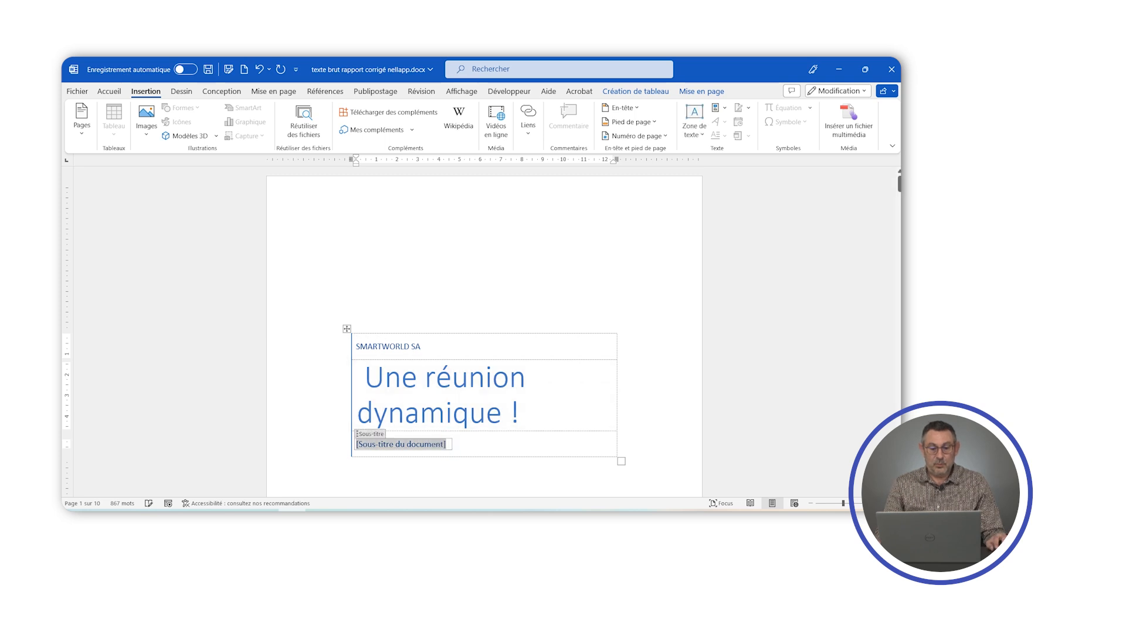
pyautogui.press('Delete')
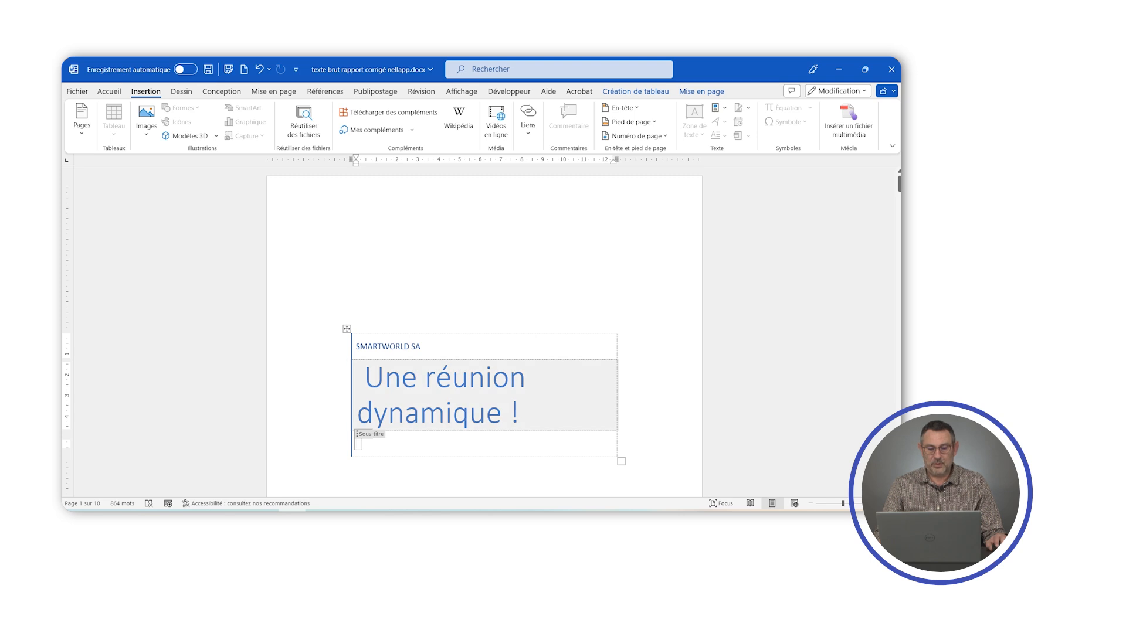
# - Replace the author on the cover page with the report author's full name
pyautogui.scroll(-6, 484, 396)
pyautogui.click(375, 366)
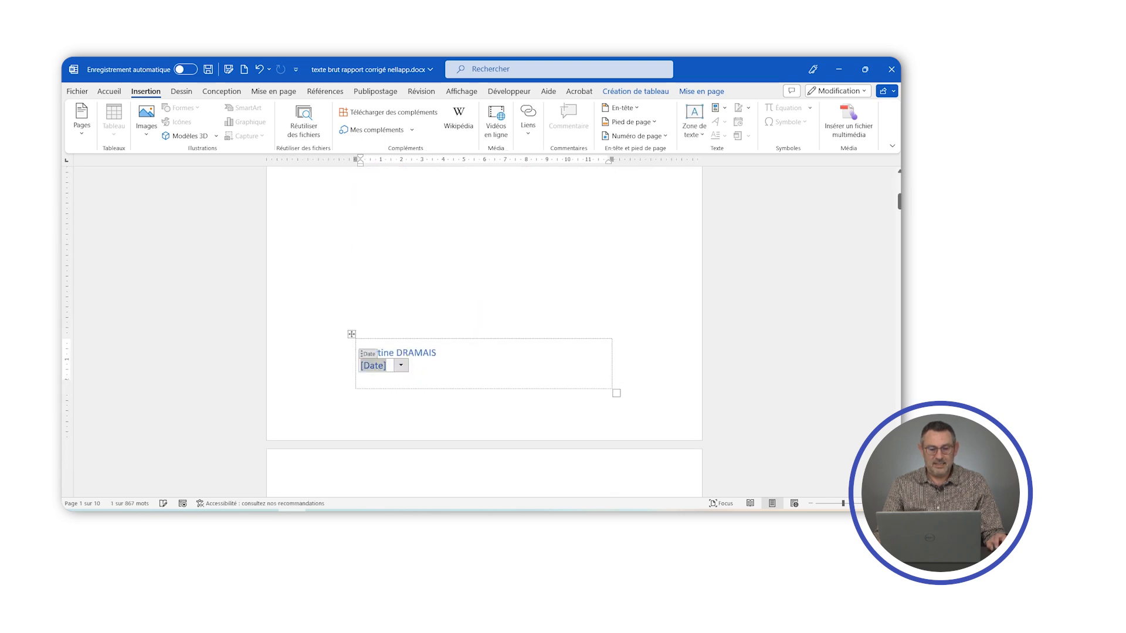
pyautogui.click(413, 353)
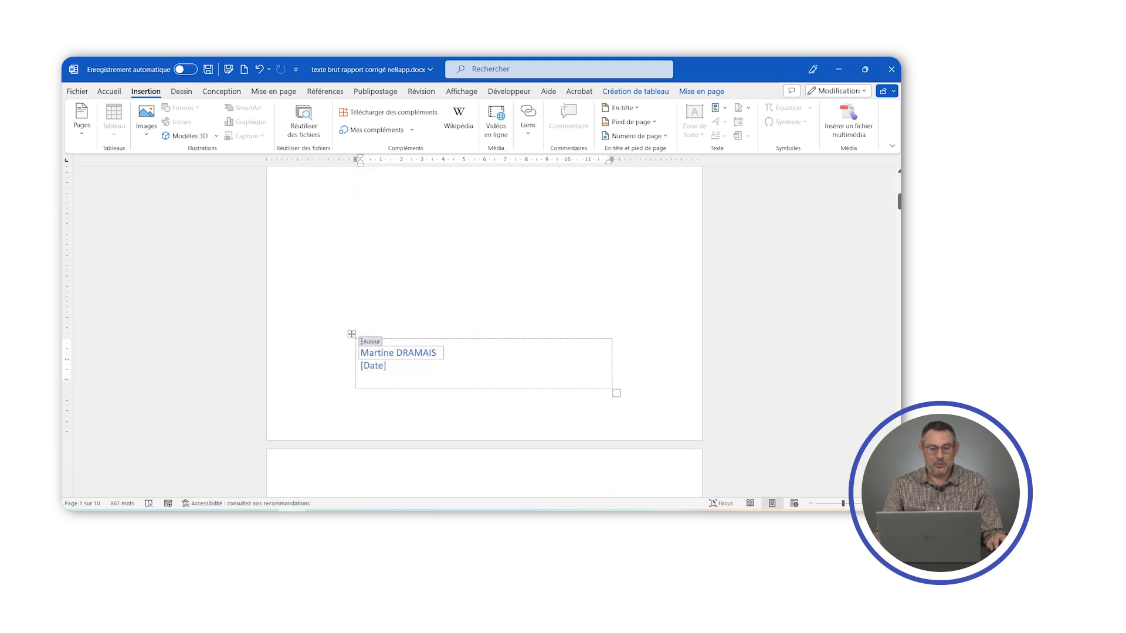
pyautogui.moveTo(422, 356); pyautogui.dragTo(359, 363)
pyautogui.click(374, 353)
pyautogui.moveTo(437, 352); pyautogui.dragTo(360, 353)
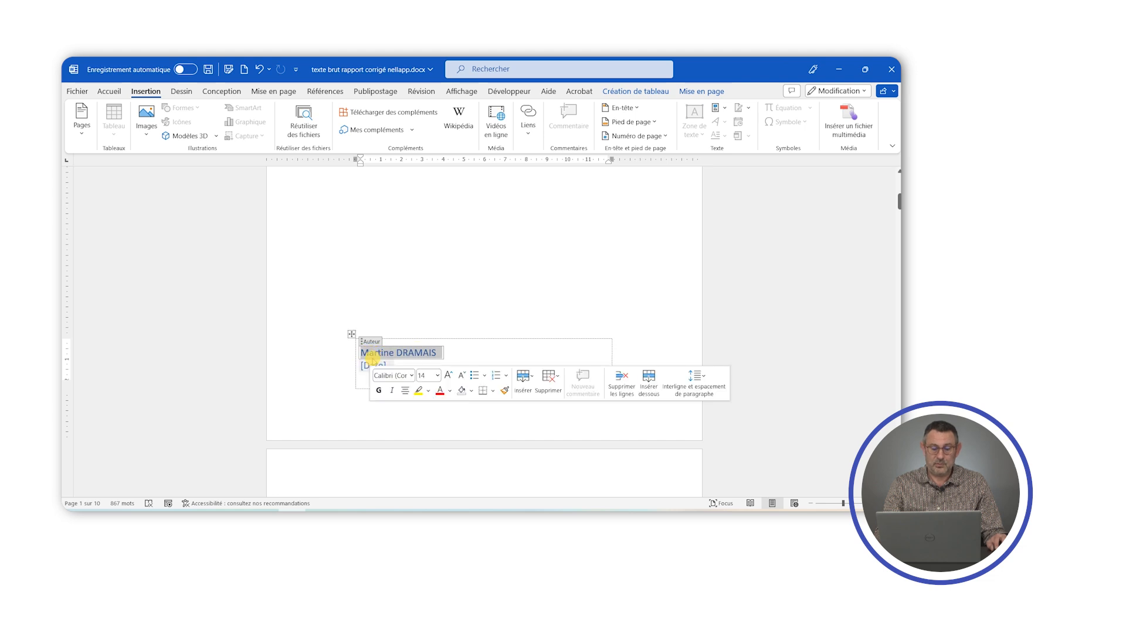
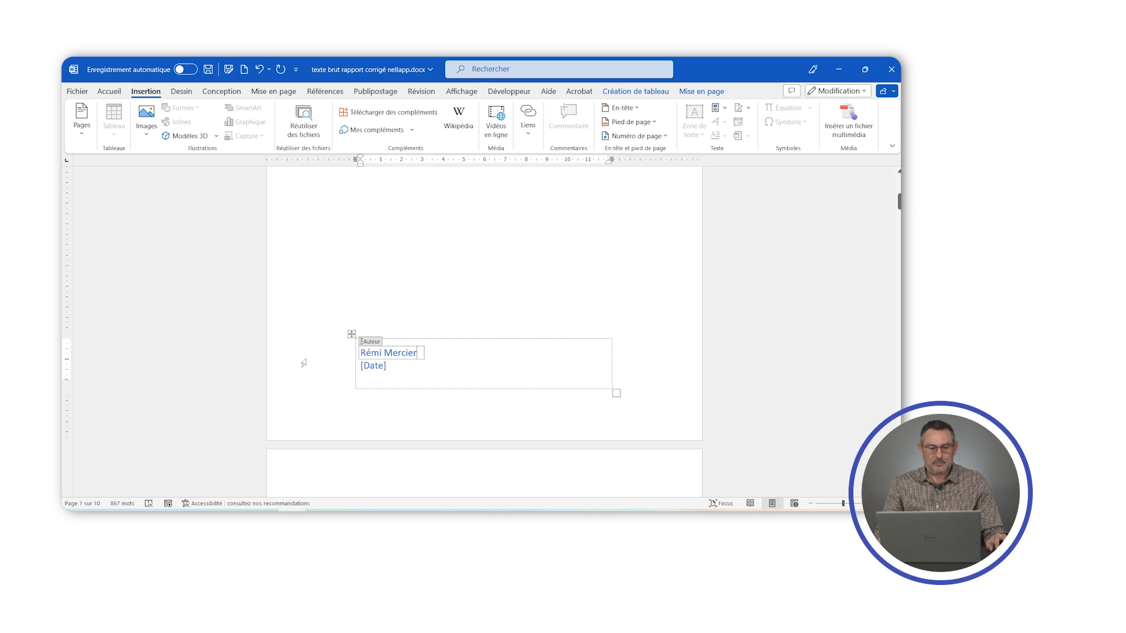
# - Set the cover page date to today's date, 26/12/2022, and leave the date field
pyautogui.click(373, 366)
pyautogui.click(401, 366)
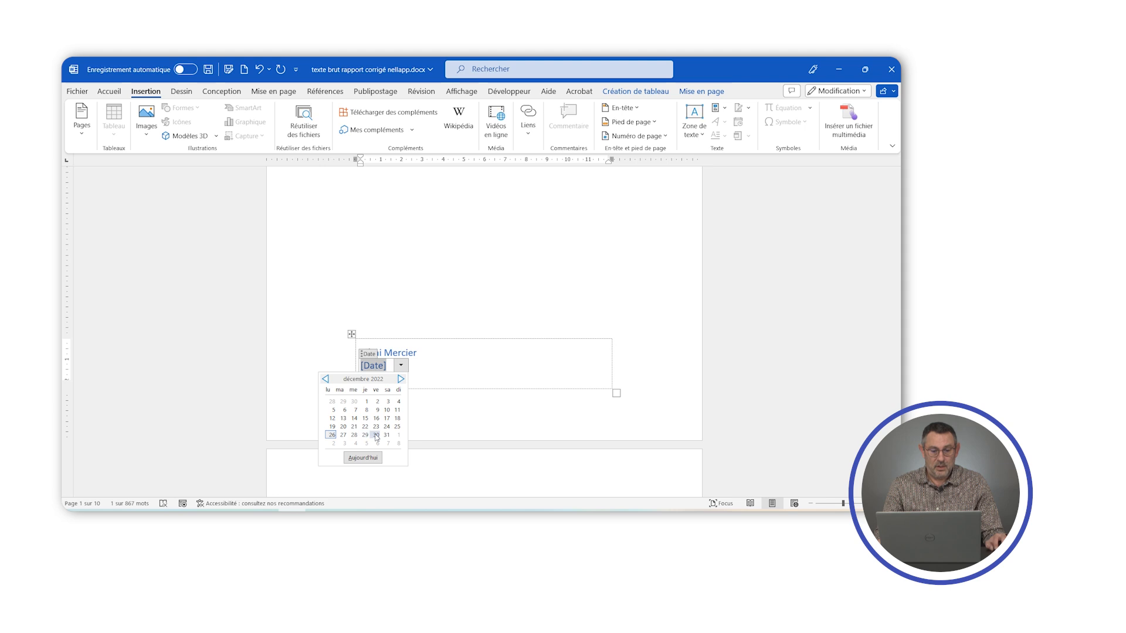
pyautogui.click(347, 458)
pyautogui.click(534, 415)
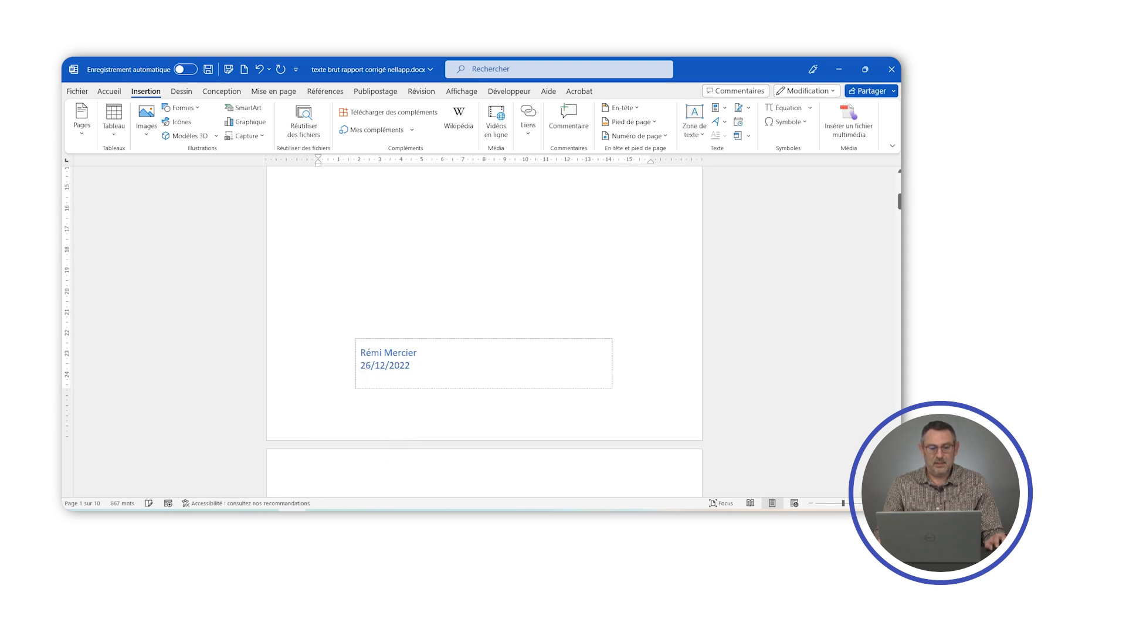
pyautogui.scroll(-1, 469, 400)
pyautogui.scroll(8, 469, 401)
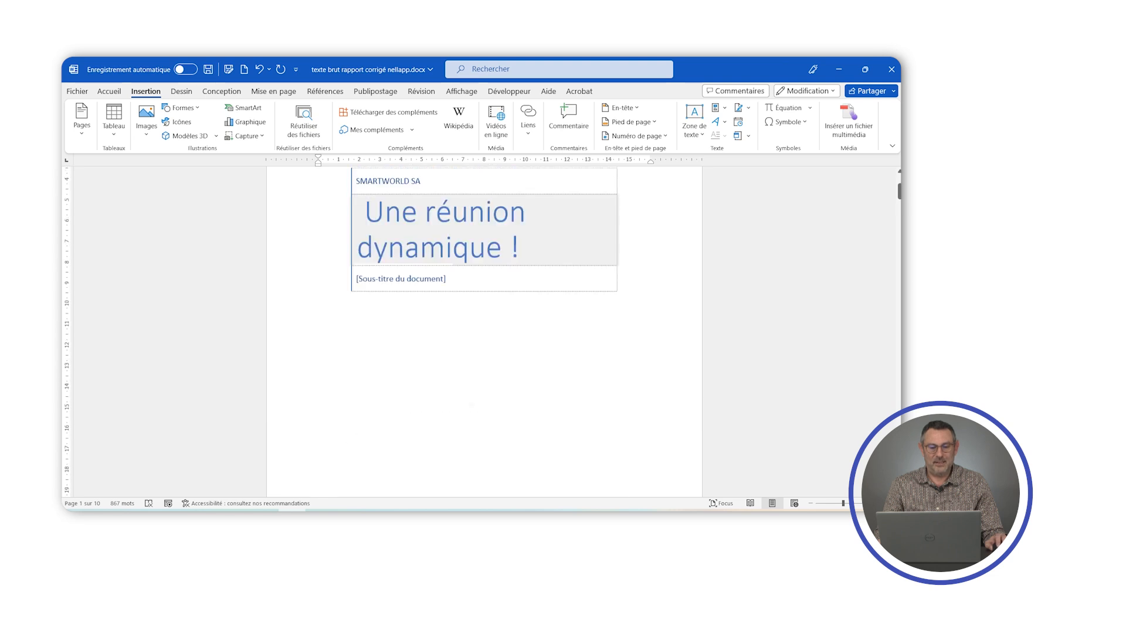
pyautogui.scroll(-2, 423, 197)
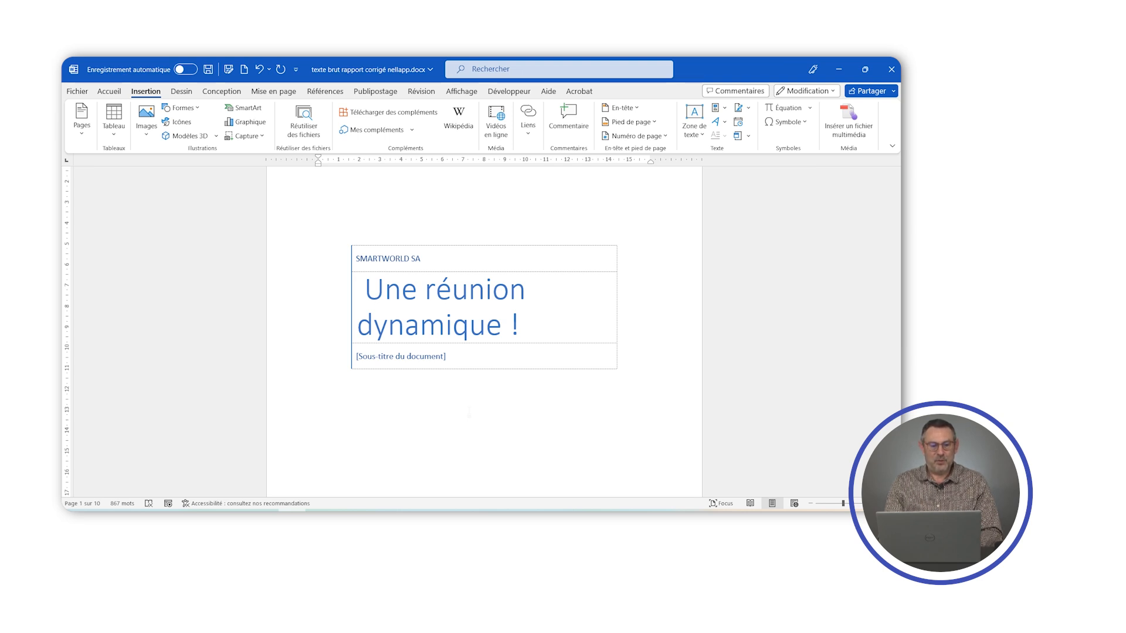
# - Set up a custom text watermark for the document with the text SMARTWORLD SA
pyautogui.click(273, 92)
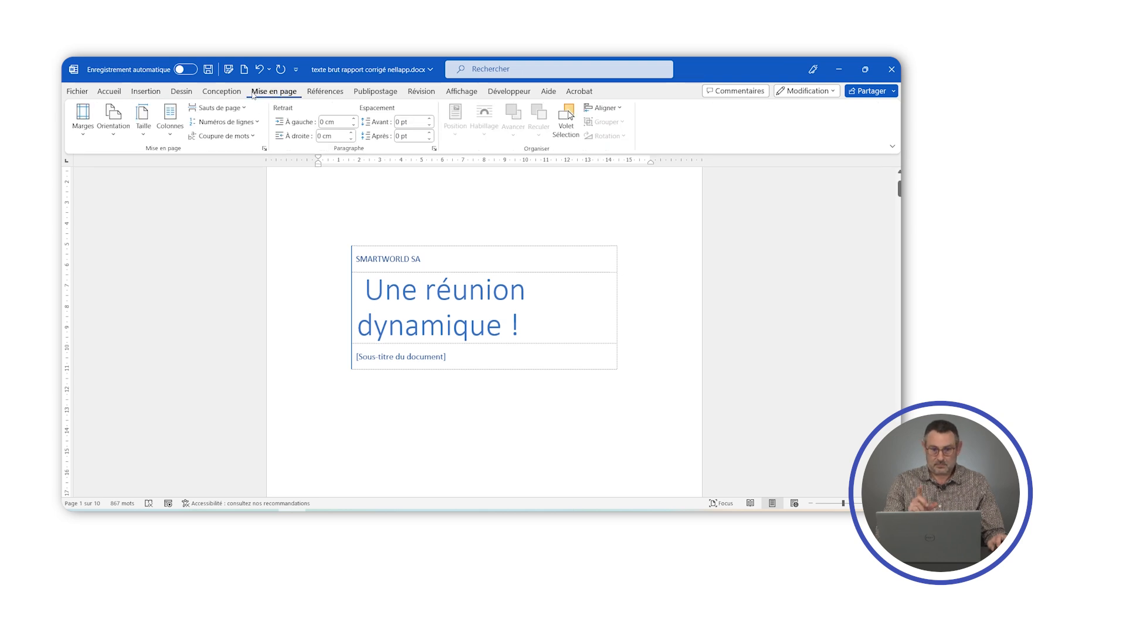
pyautogui.click(223, 93)
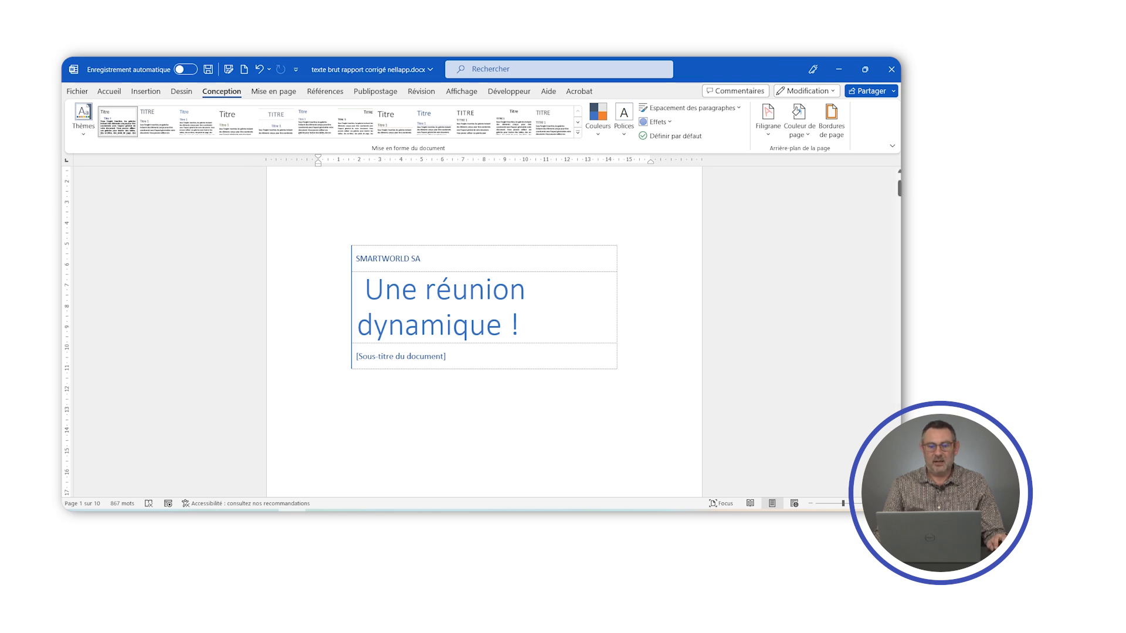
pyautogui.click(769, 135)
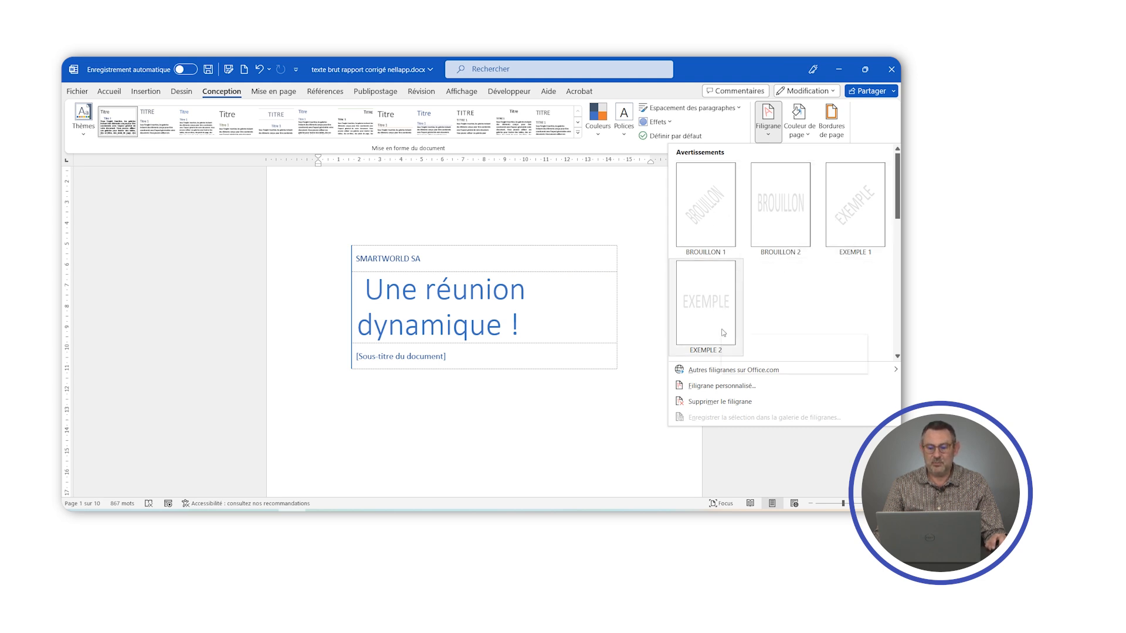
pyautogui.click(721, 385)
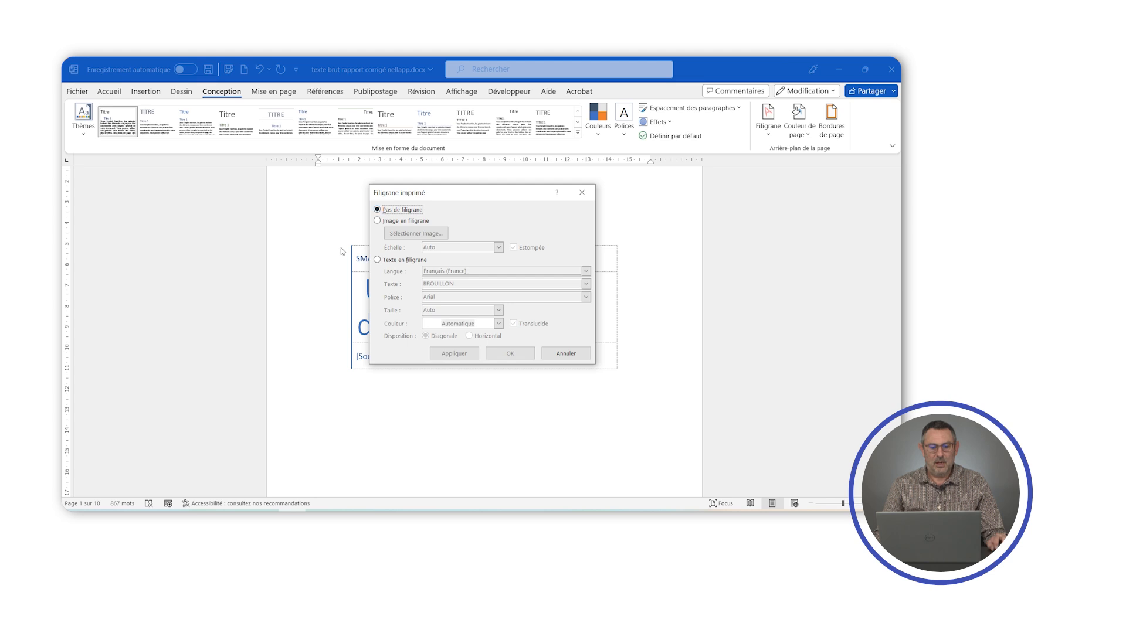
pyautogui.click(377, 259)
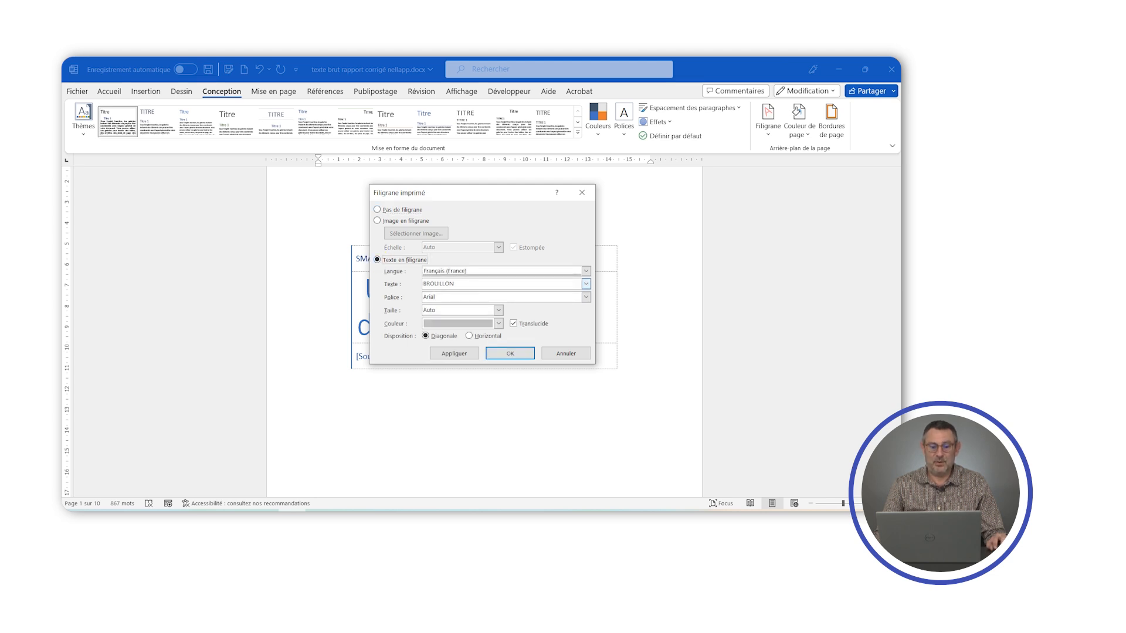
pyautogui.moveTo(464, 283); pyautogui.dragTo(420, 297)
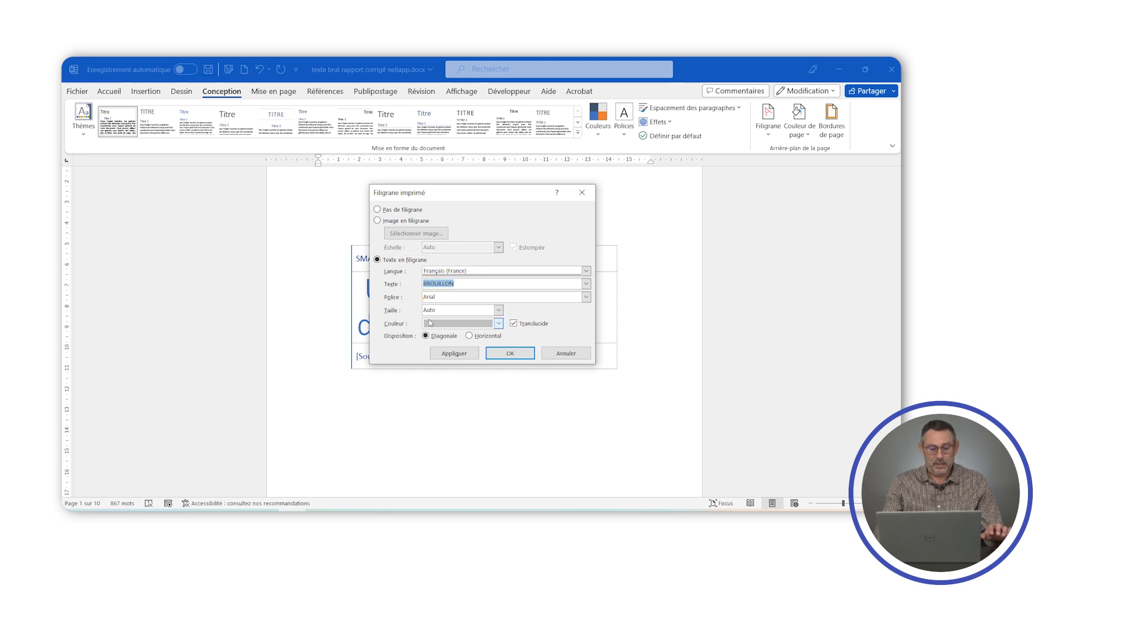
pyautogui.write('SMART')
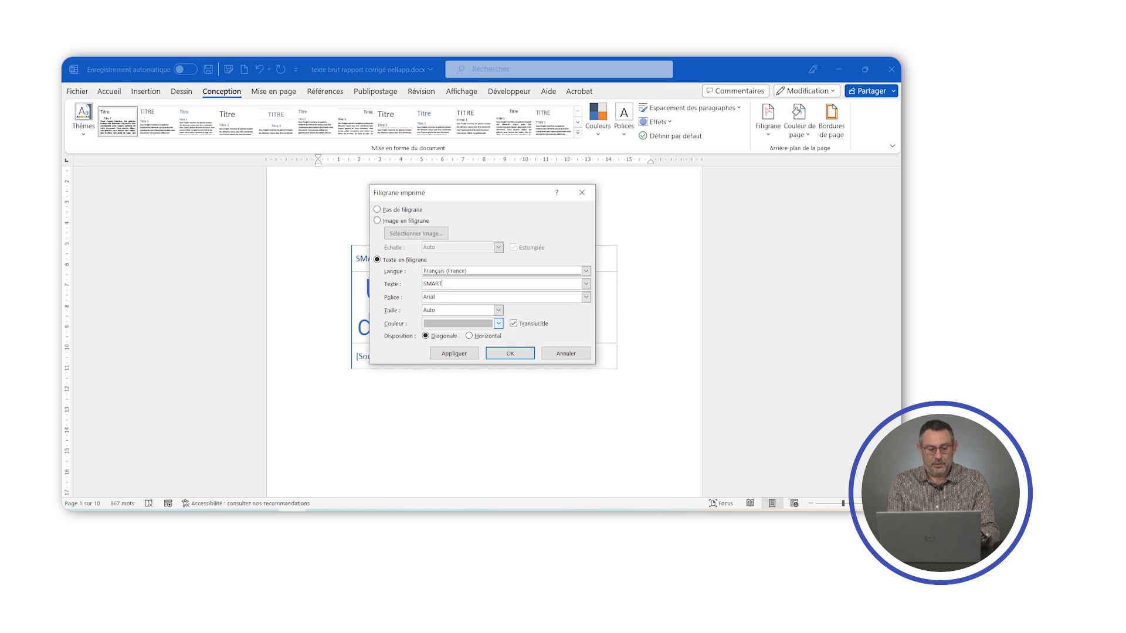
pyautogui.write('WO')
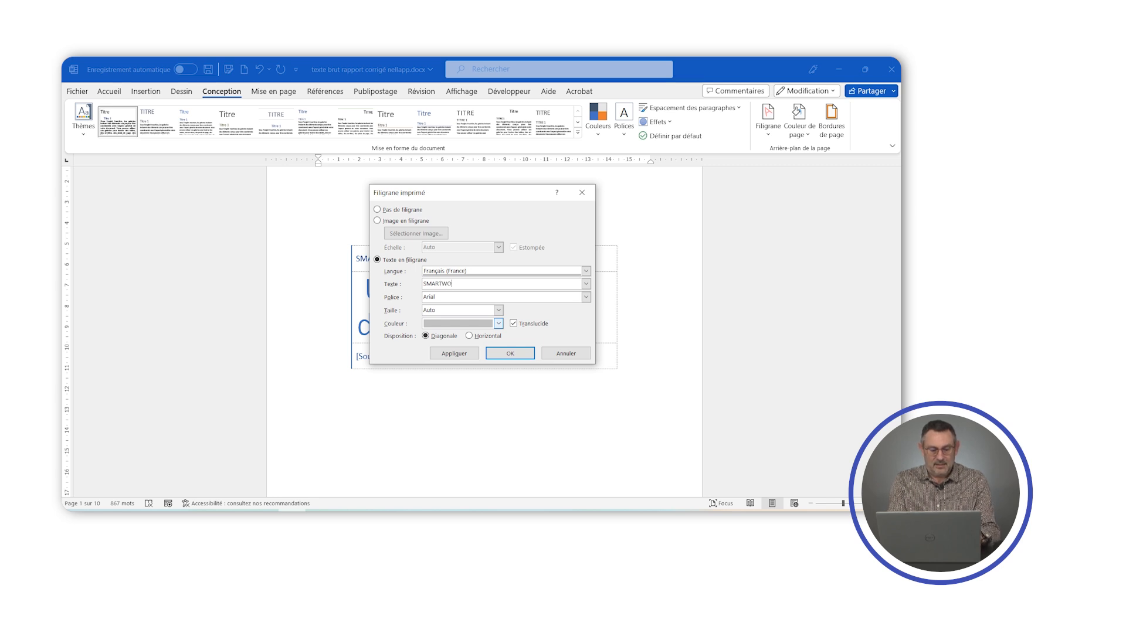
pyautogui.write('RLD SA')
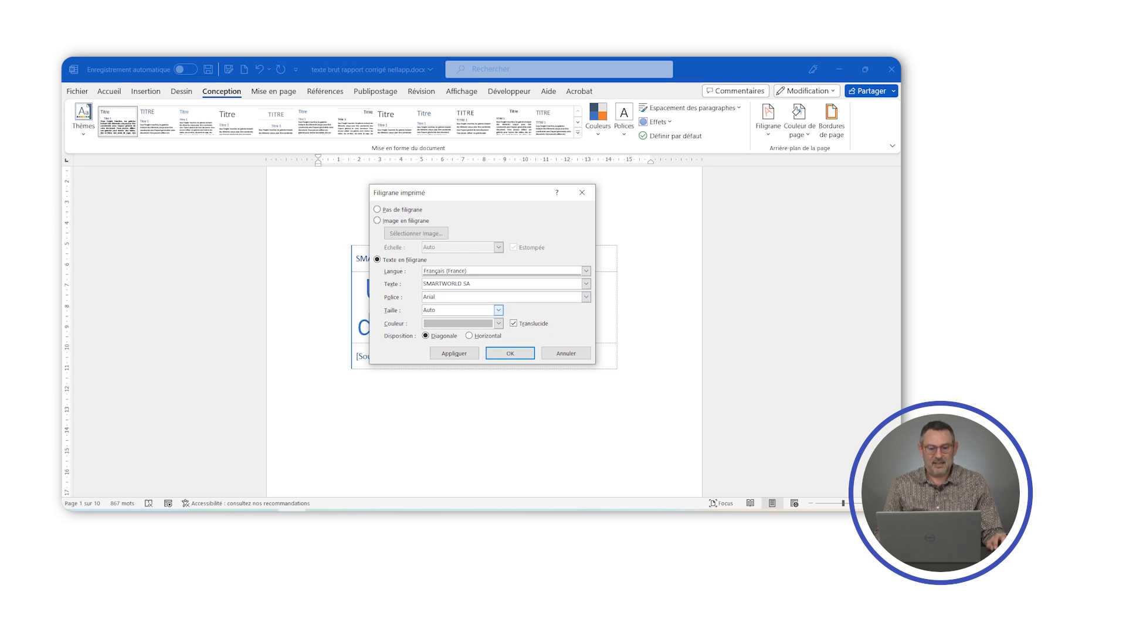
# - Apply the diagonal, translucent watermark in its preset colour and check it on the table of contents and introduction pages
pyautogui.click(450, 325)
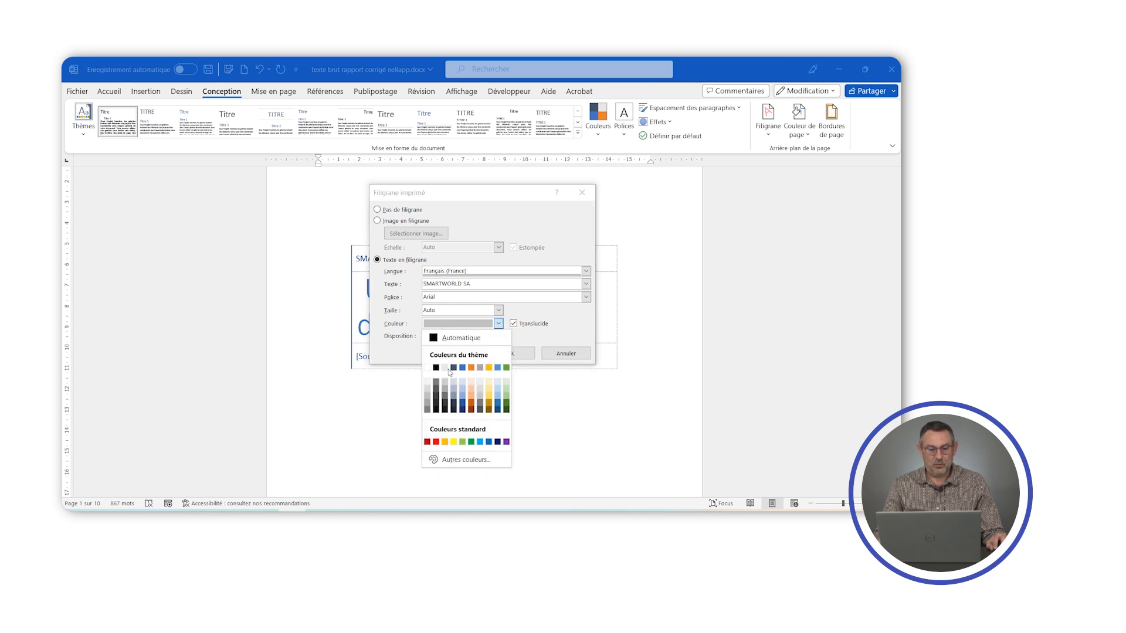
pyautogui.click(441, 322)
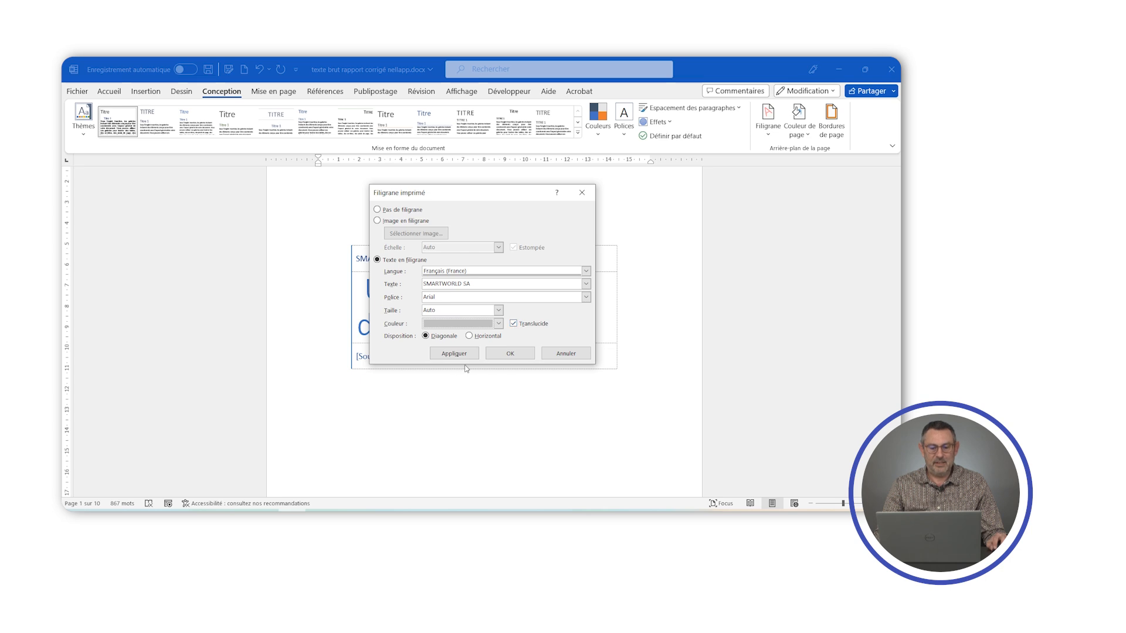
pyautogui.click(451, 355)
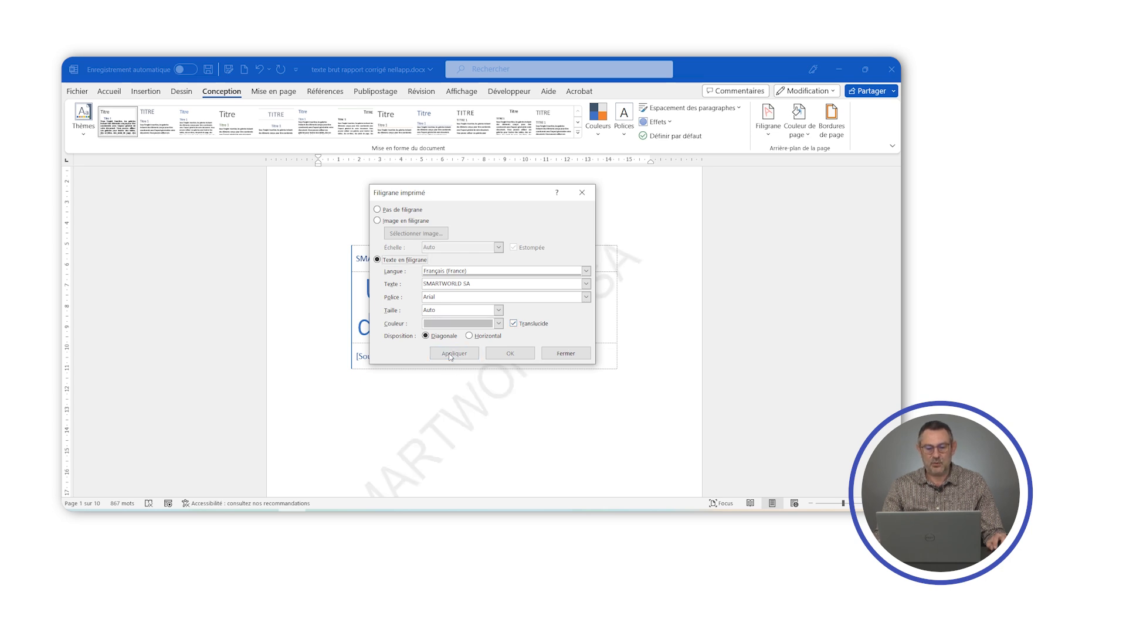
pyautogui.click(553, 355)
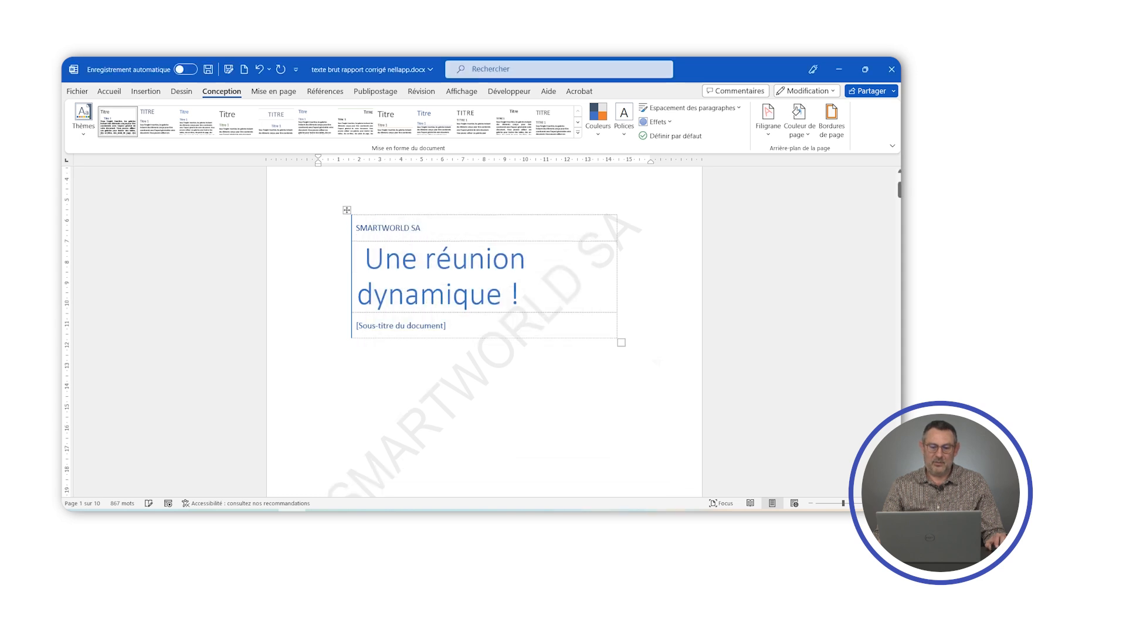
pyautogui.scroll(-3, 658, 371)
pyautogui.scroll(-15, 486, 332)
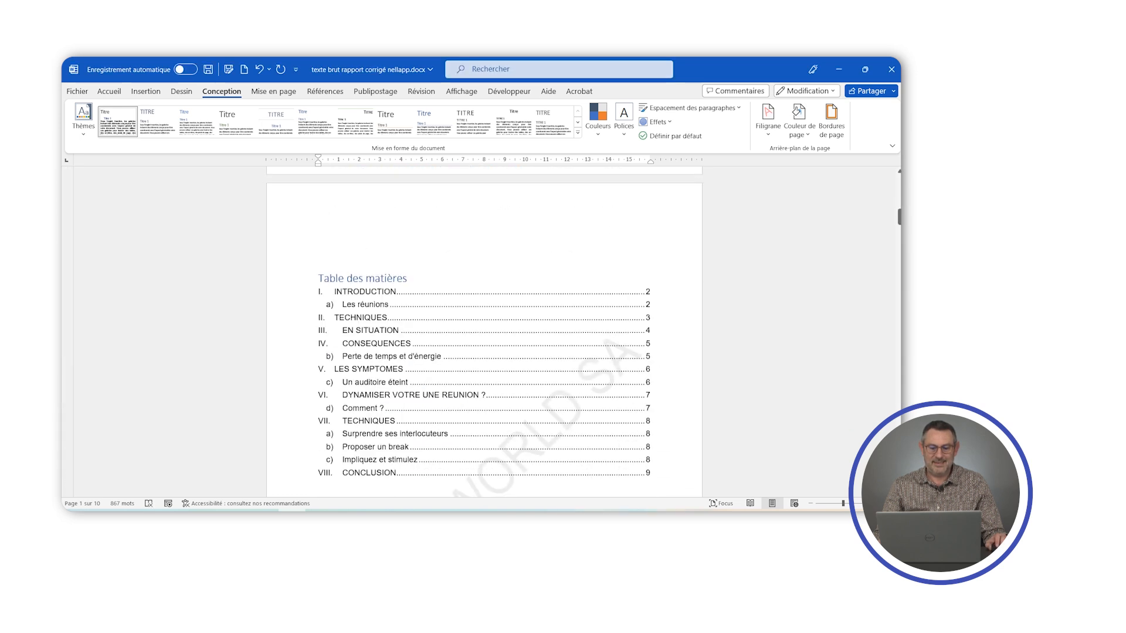
pyautogui.scroll(-15, 484, 332)
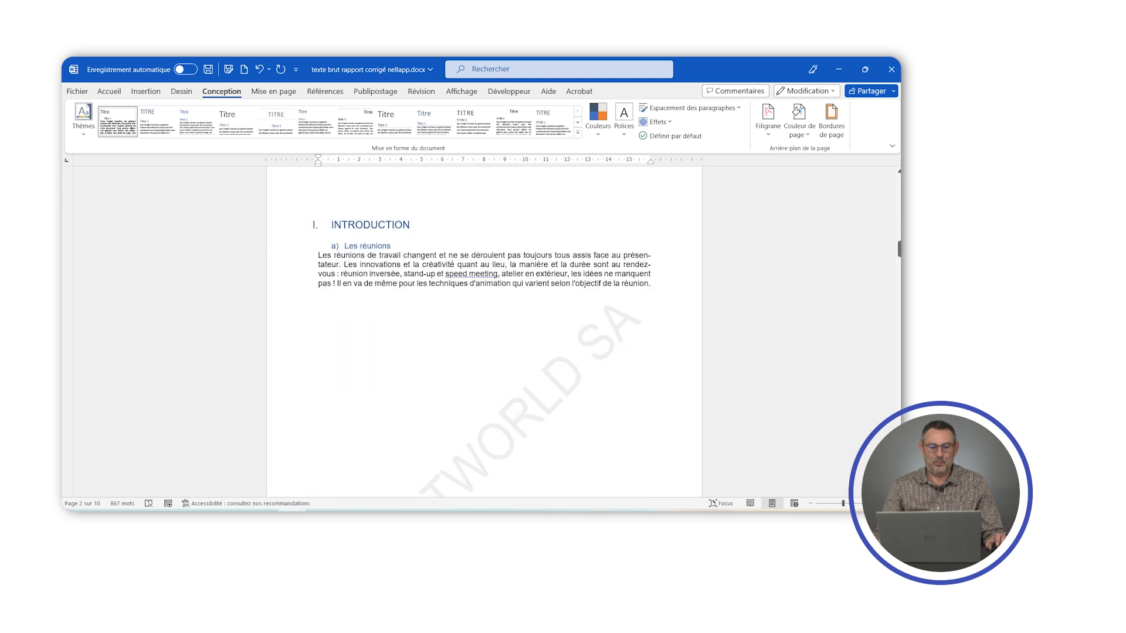
pyautogui.scroll(-10, 484, 332)
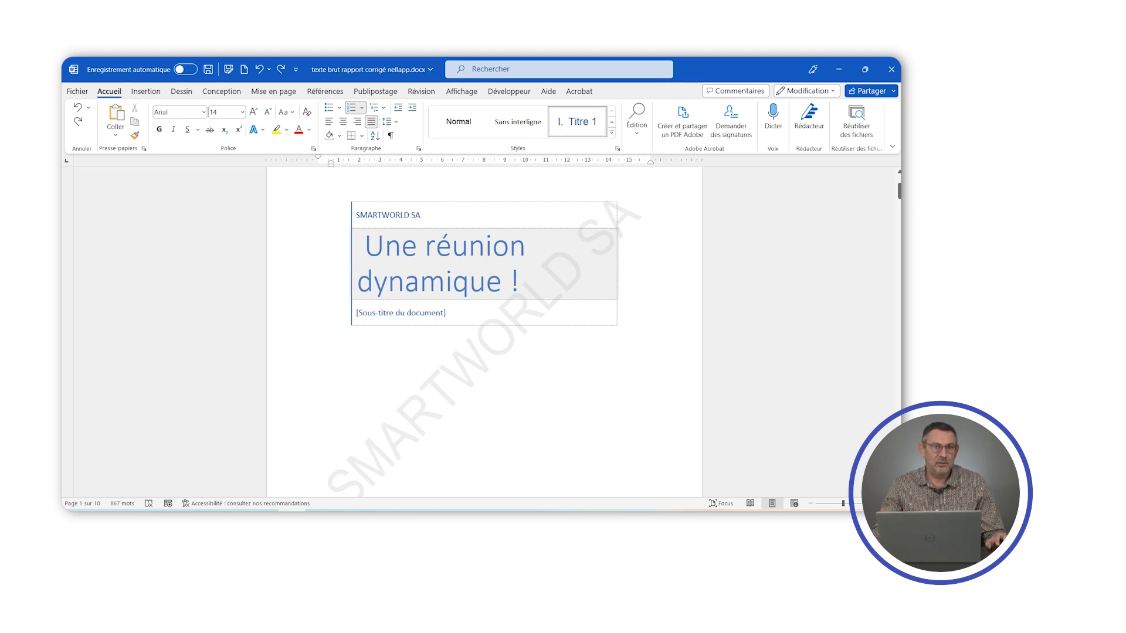
# - Open the cover page's header for editing and select the SMARTWORLD SA watermark
pyautogui.scroll(1, 484, 335)
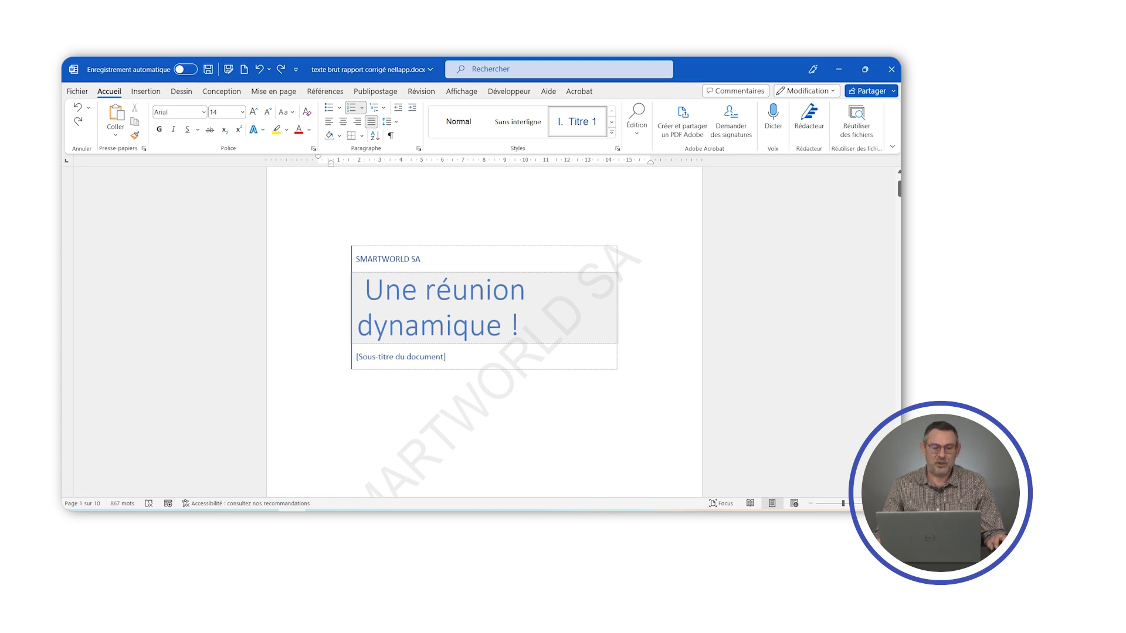
pyautogui.doubleClick(375, 191)
pyautogui.scroll(2, 356, 219)
pyautogui.doubleClick(348, 192)
pyautogui.click(322, 191)
pyautogui.doubleClick(399, 195)
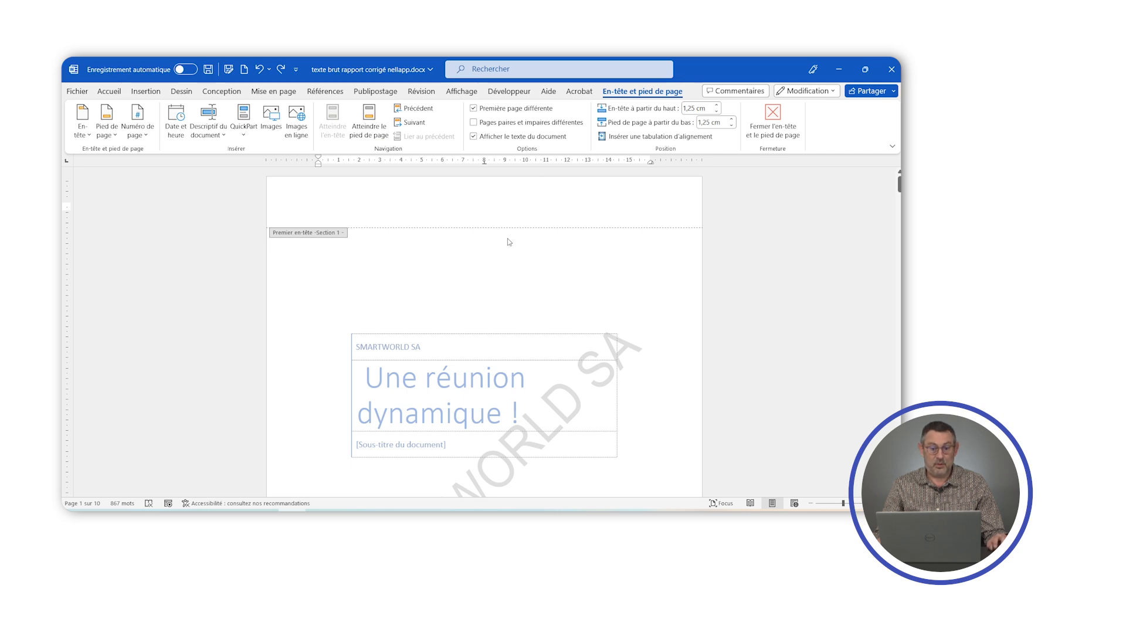
pyautogui.scroll(-4, 507, 236)
pyautogui.scroll(-2, 505, 234)
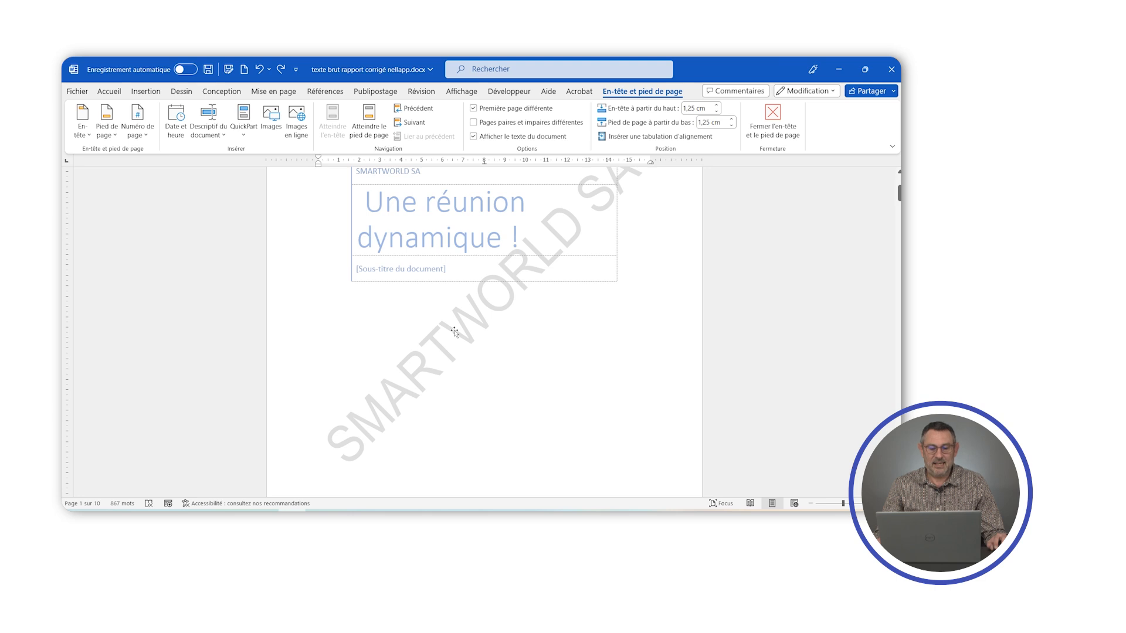
pyautogui.click(455, 332)
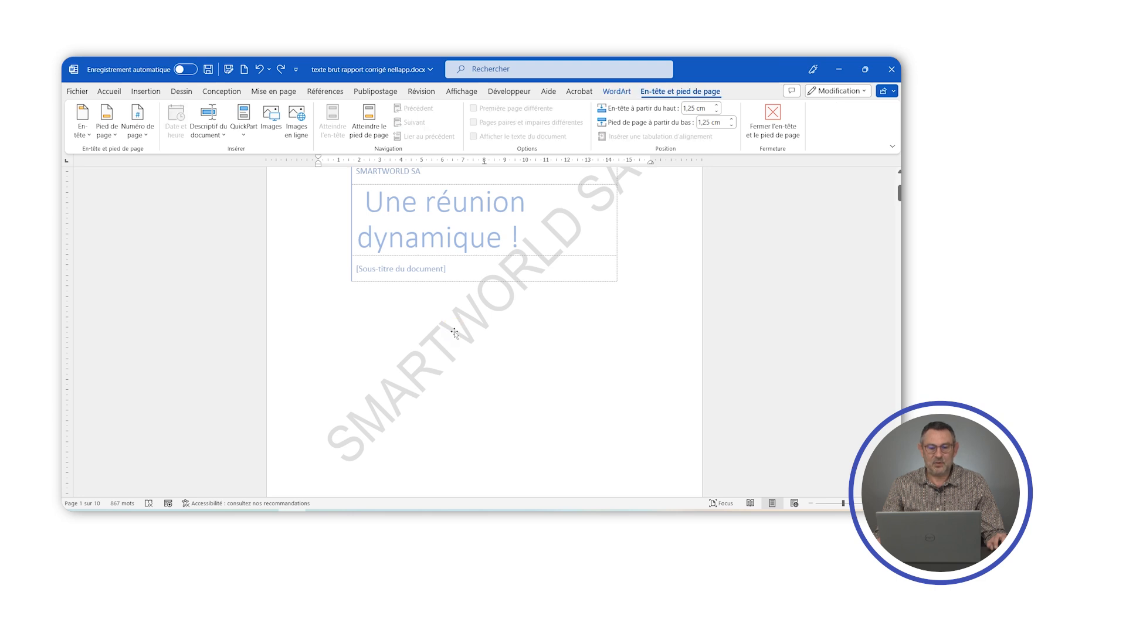
# - Try a light orange theme colour as the fill of the cover page watermark
pyautogui.click(616, 93)
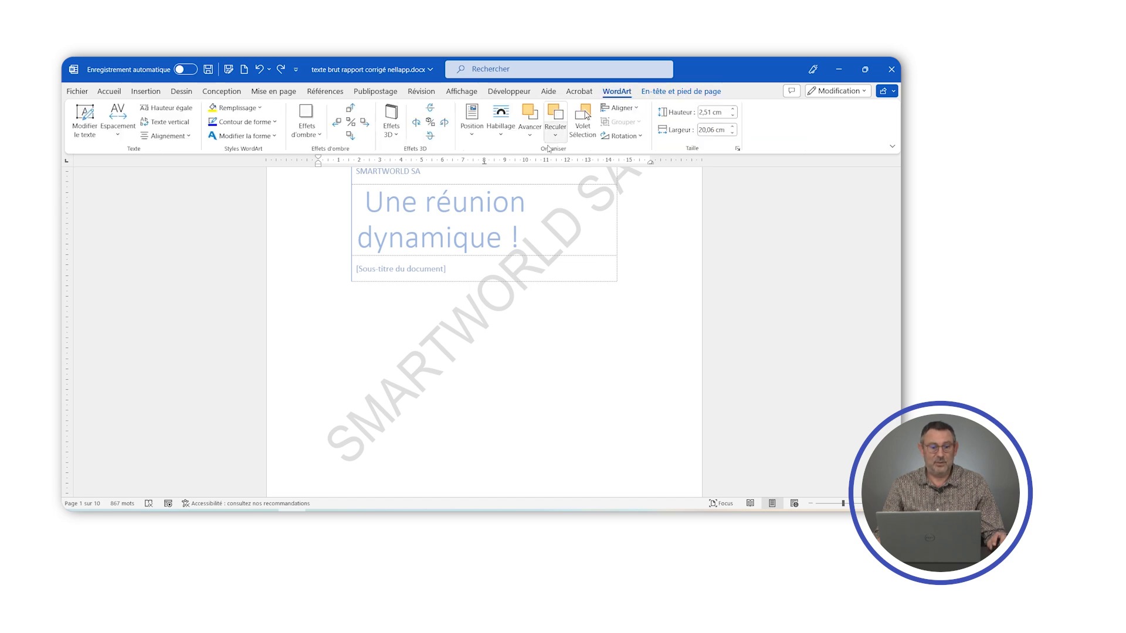
pyautogui.click(235, 108)
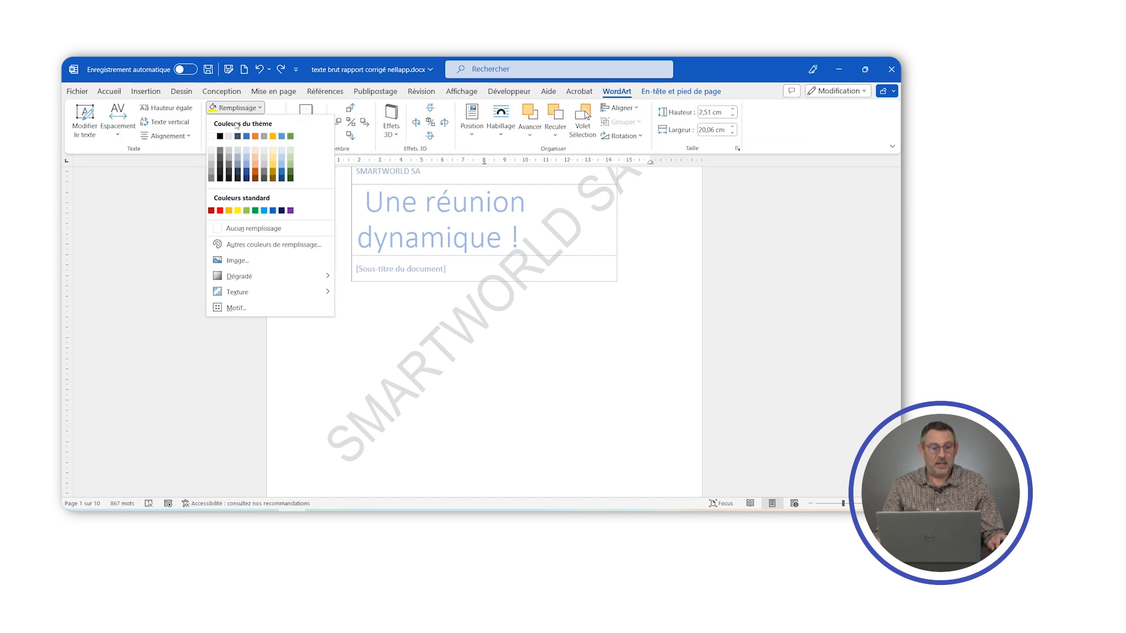
pyautogui.click(255, 153)
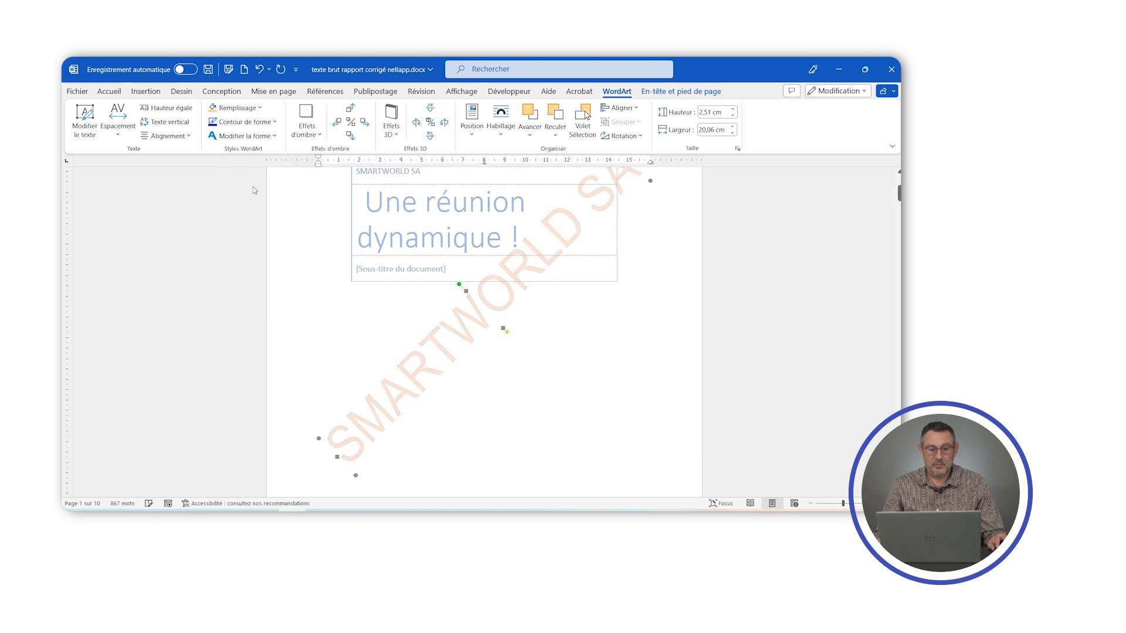
# - Fill the cover page watermark with a gold theme colour, leave header editing and check the page
pyautogui.click(259, 107)
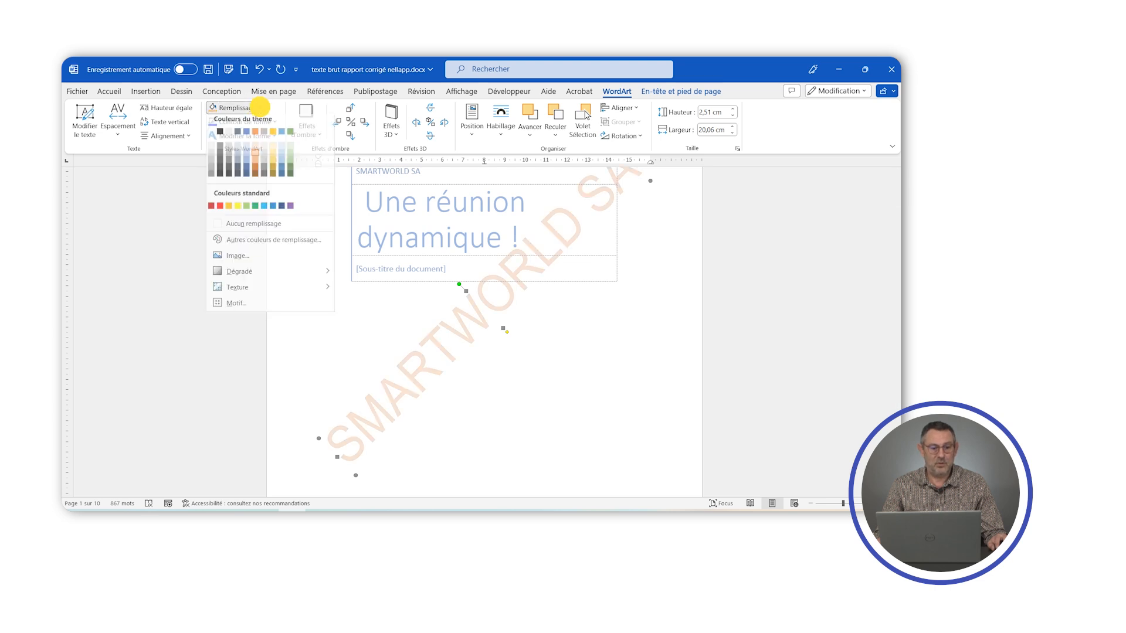
pyautogui.click(273, 169)
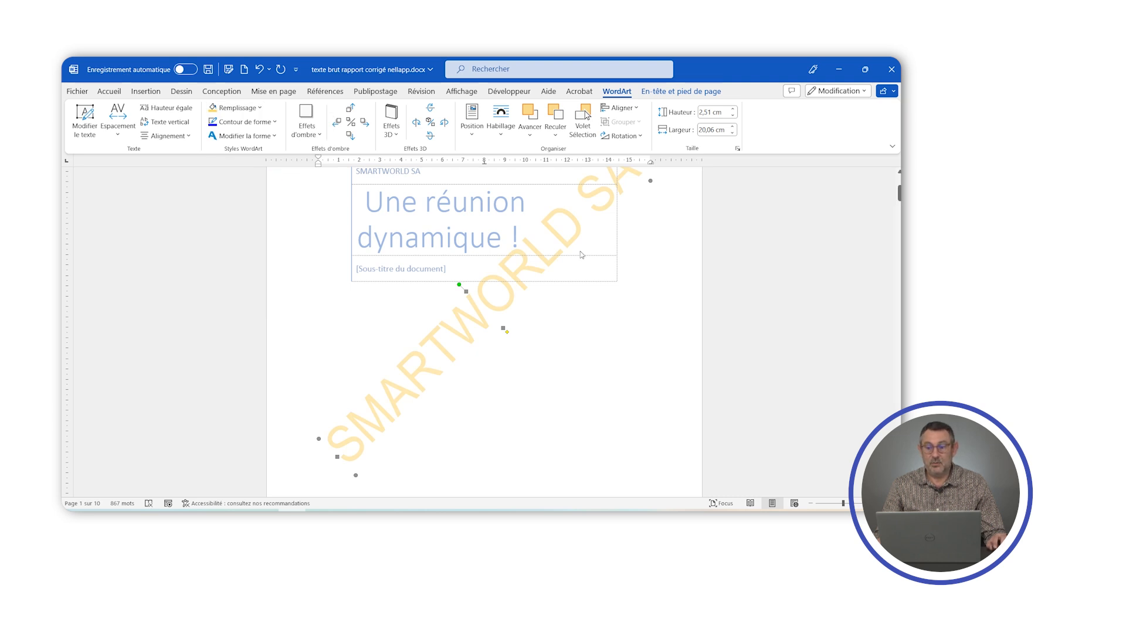
pyautogui.doubleClick(645, 341)
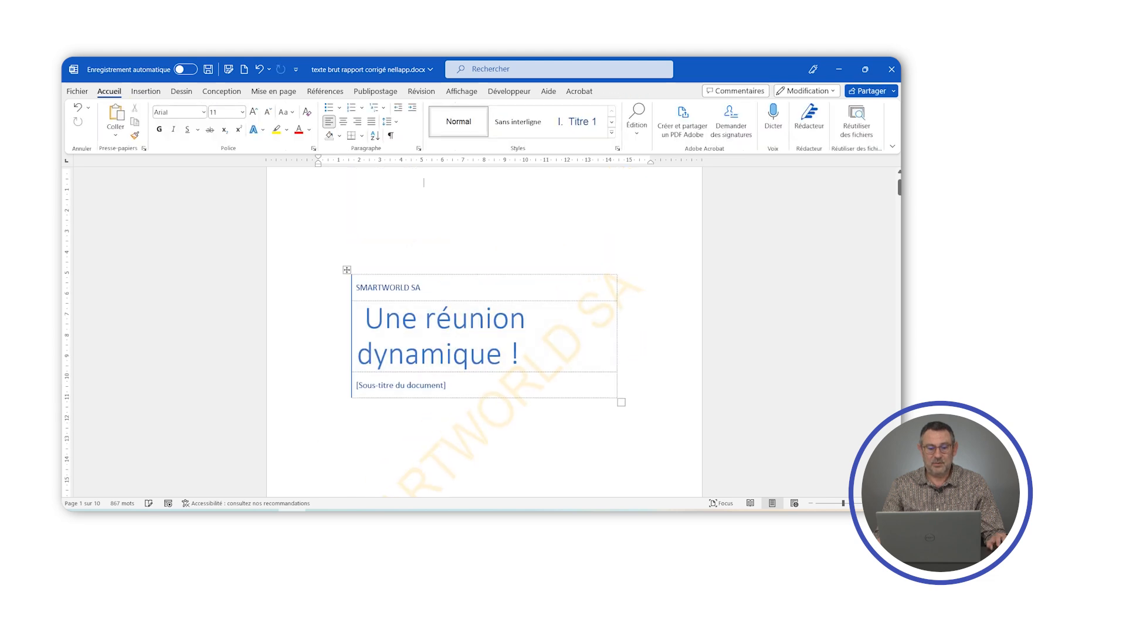
pyautogui.scroll(-5, 484, 328)
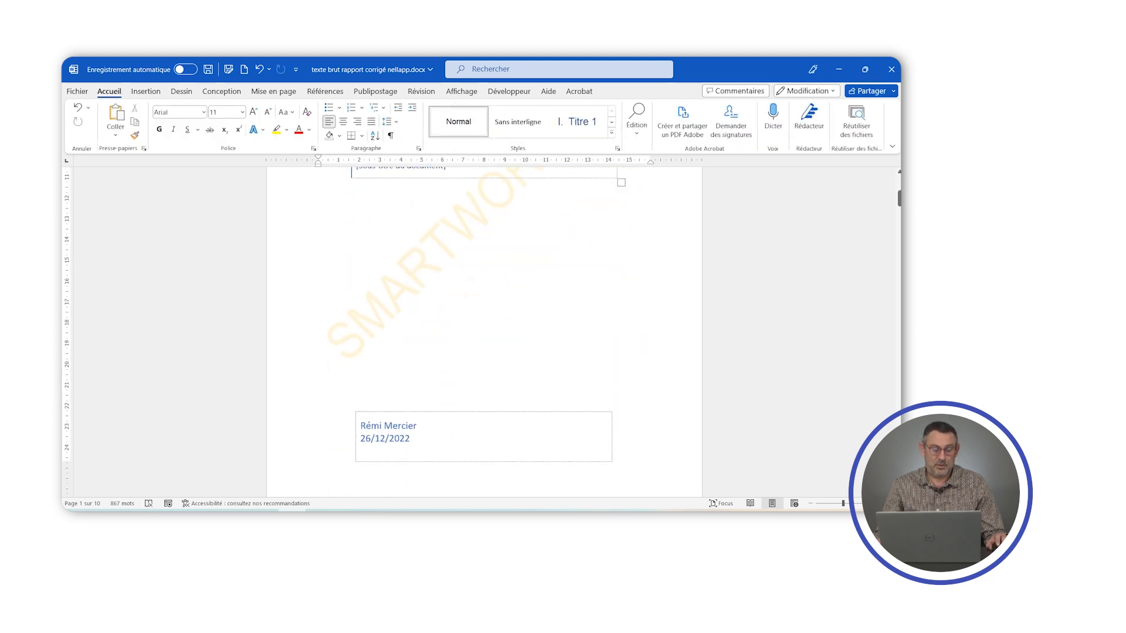
pyautogui.scroll(3, 483, 305)
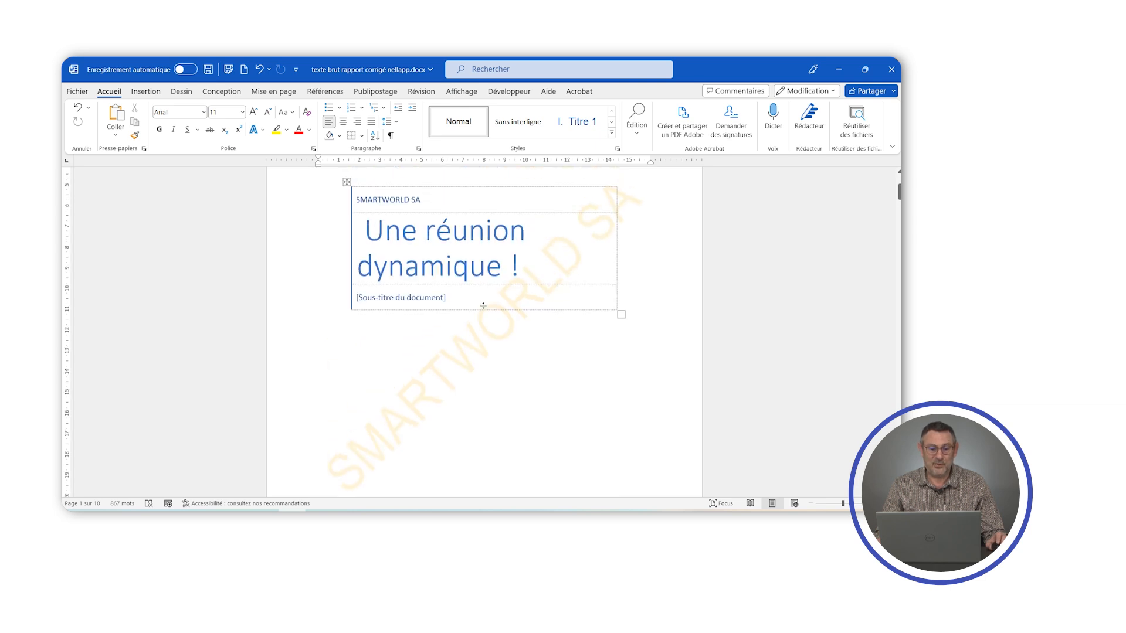
pyautogui.scroll(-2, 483, 306)
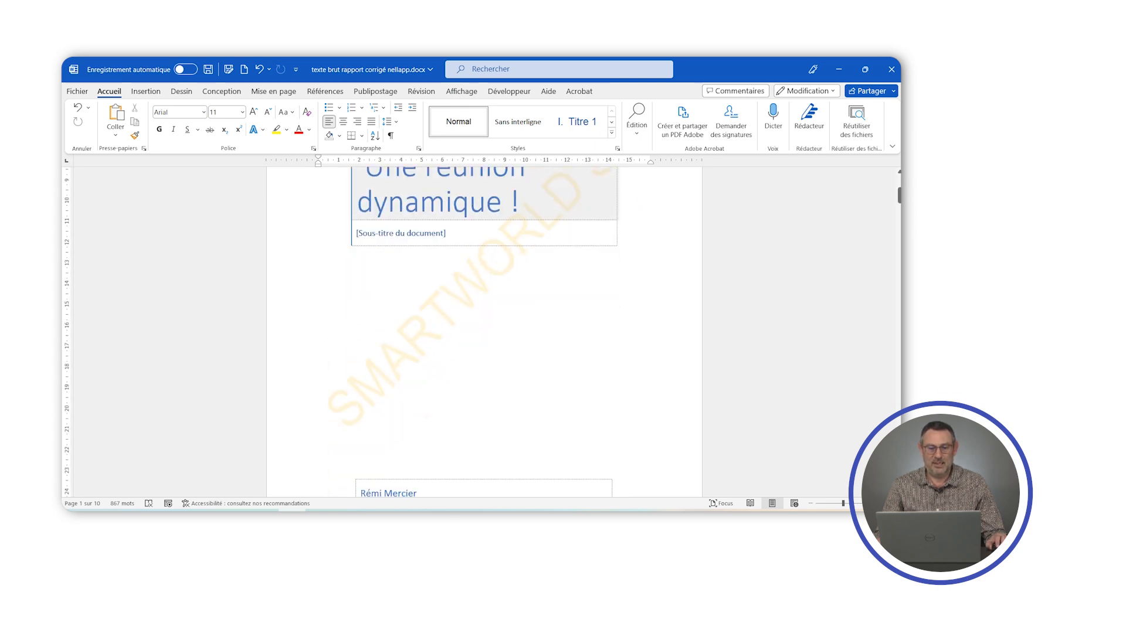